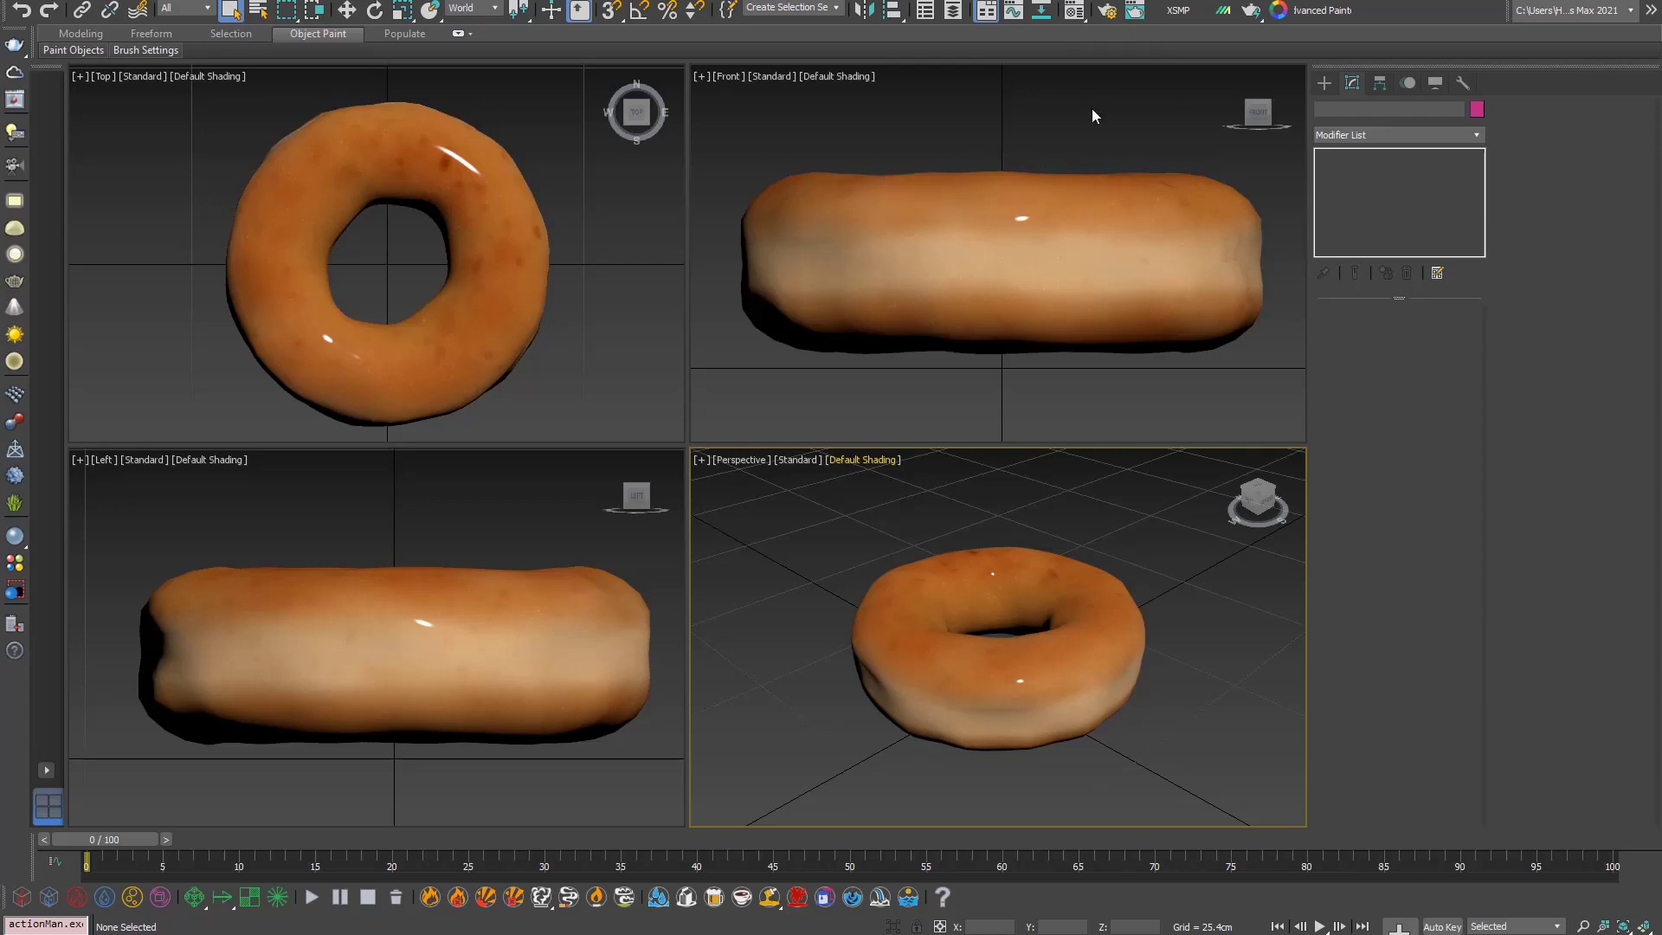
Step: Switch the production renderer from Arnold to V-Ray 5 in Render Setup
left_click(1101, 15)
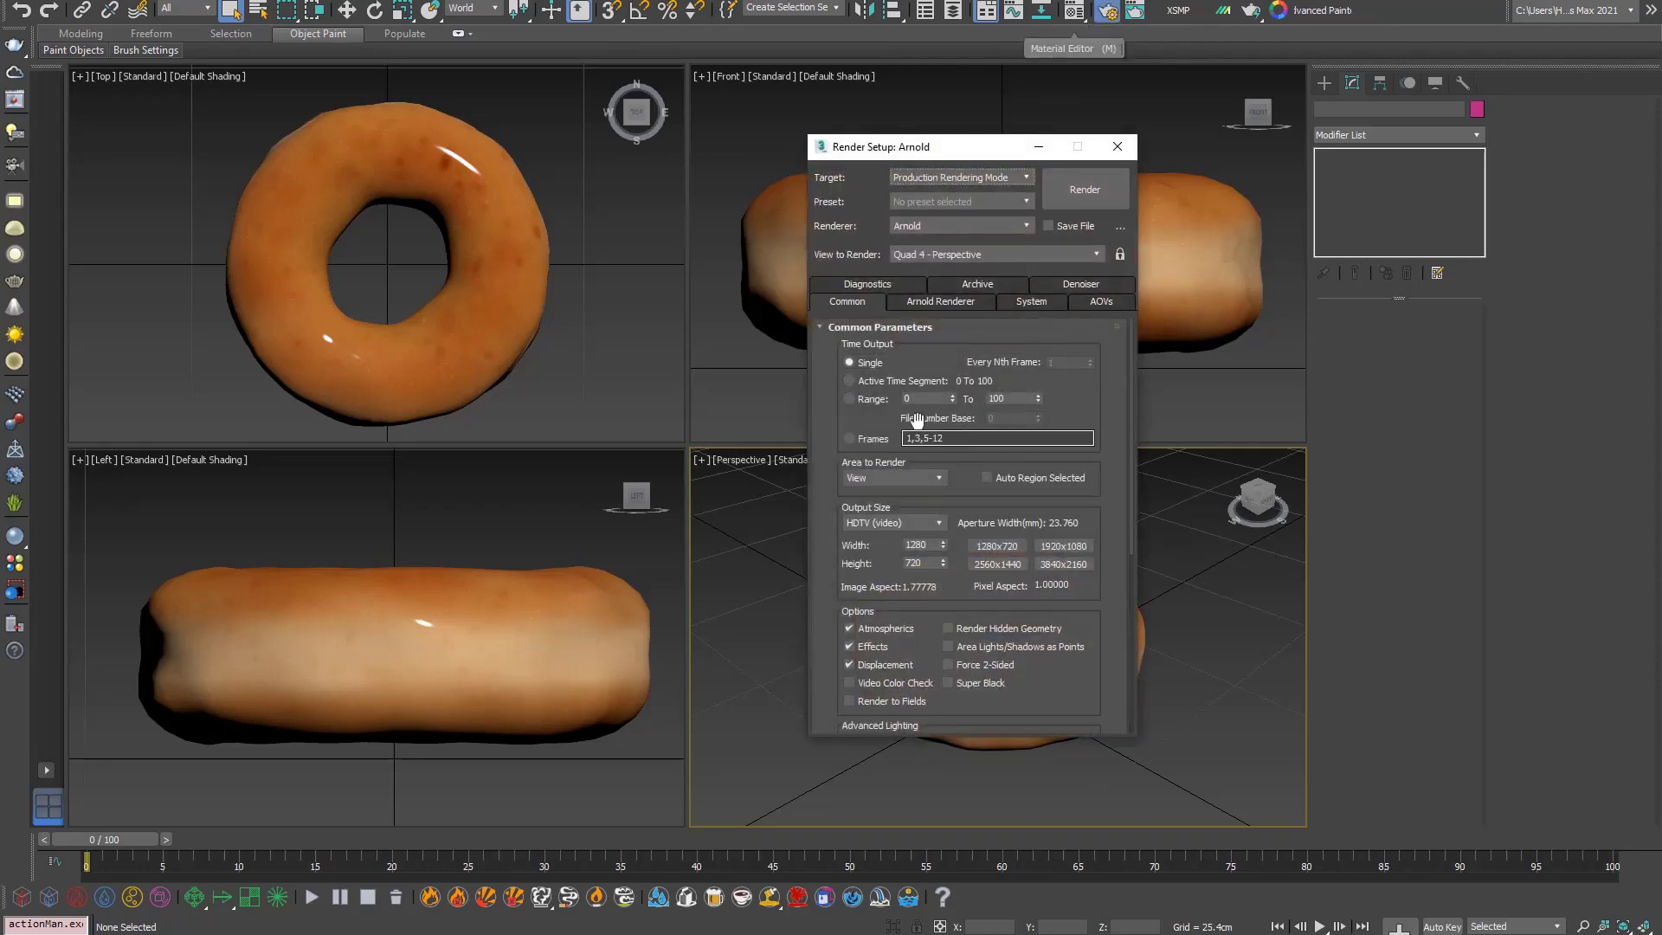
left_click(905, 227)
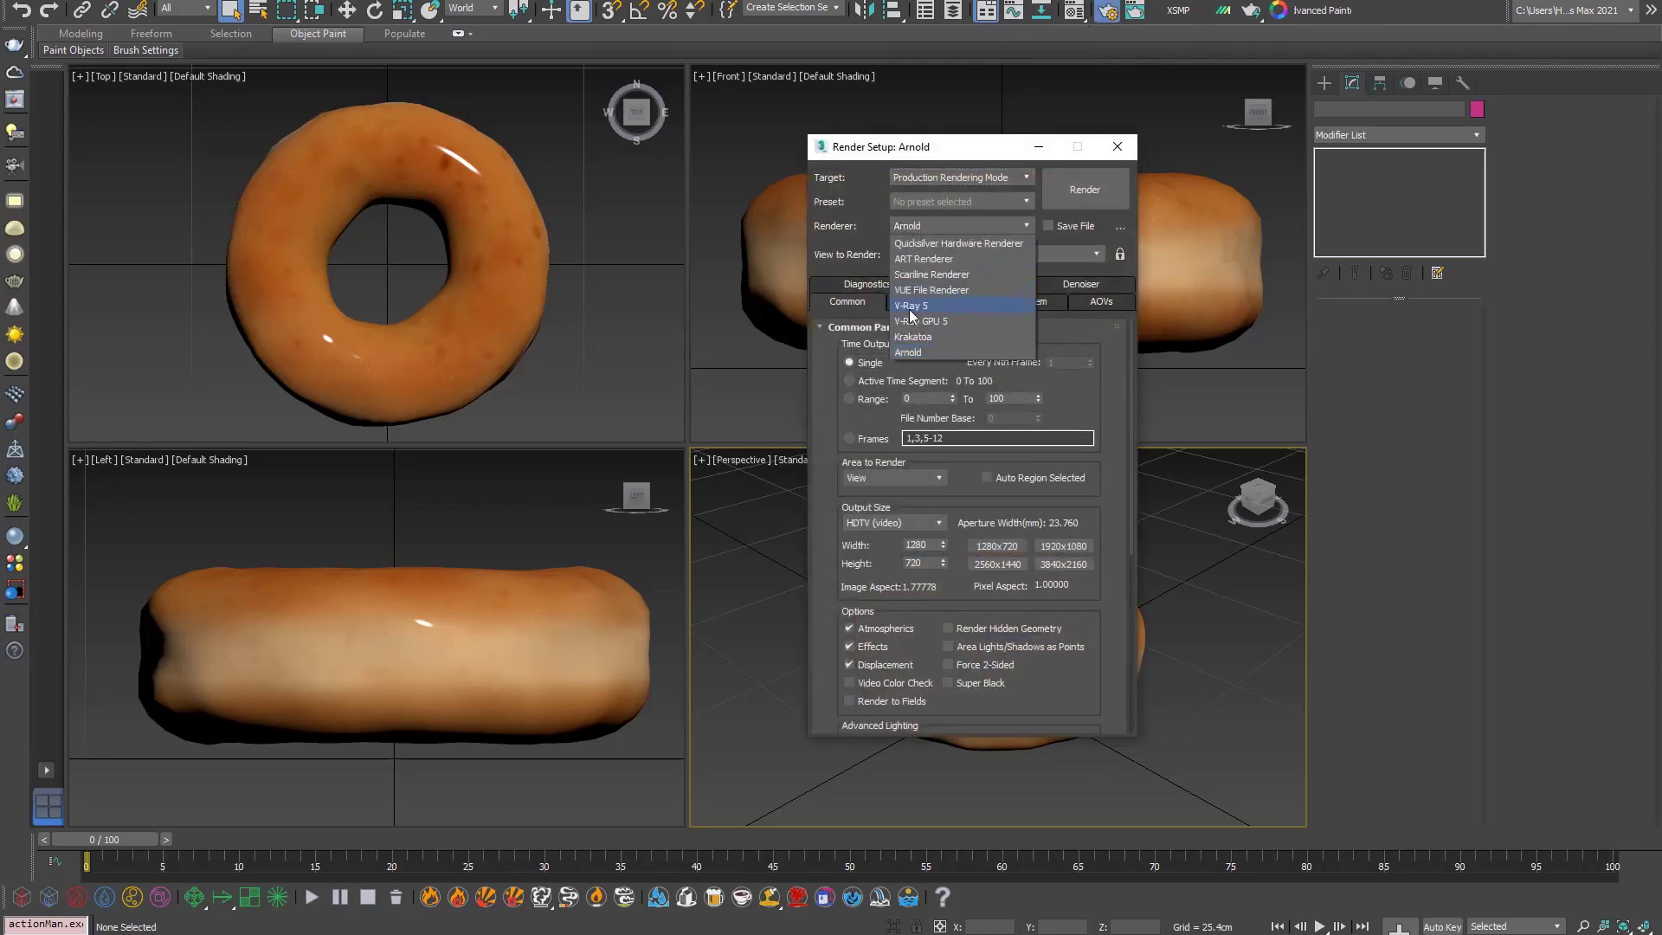
left_click(910, 307)
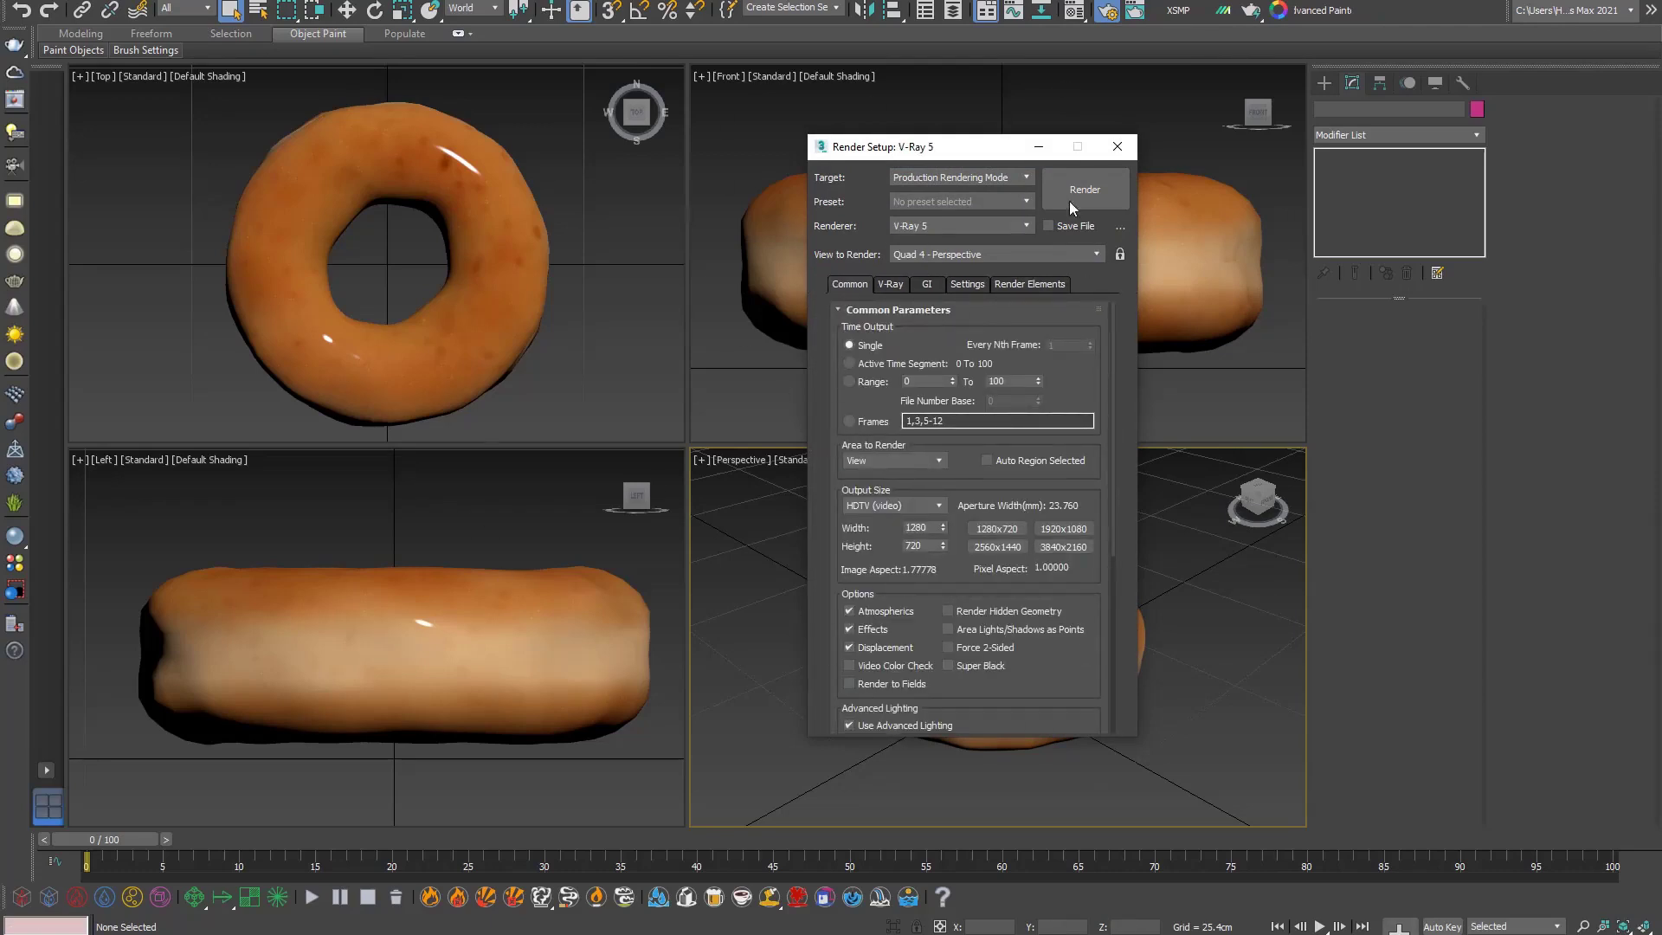
Step: Close Render Setup and open the Material Editor showing '01 - Default', placed over the left viewports
left_click(1117, 146)
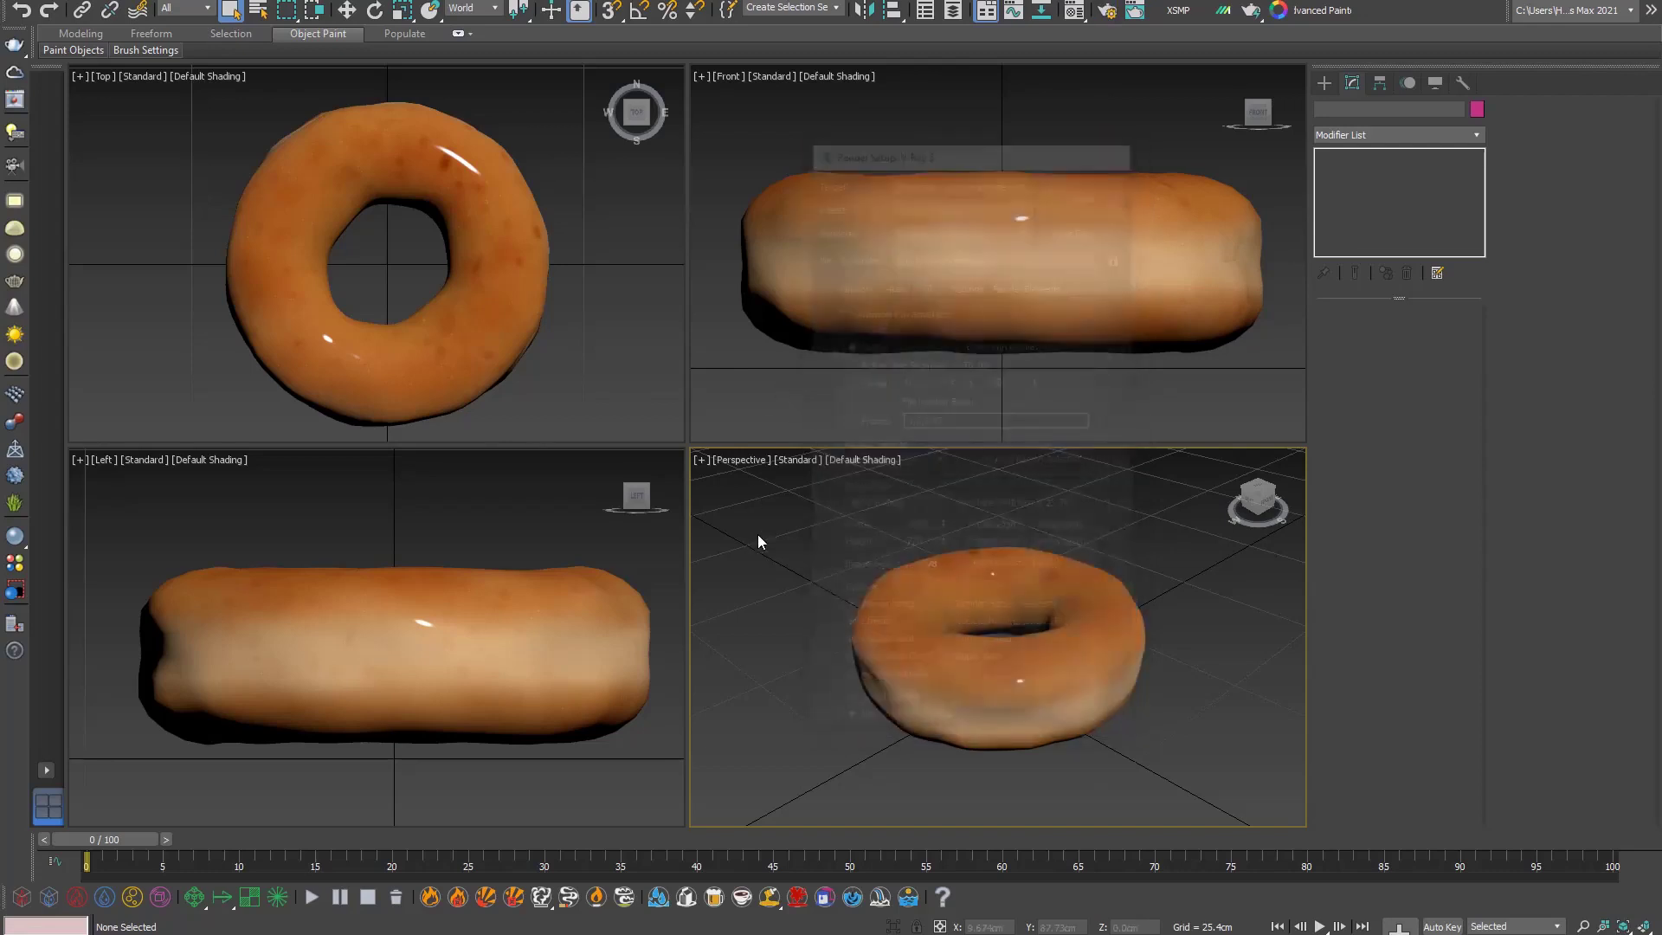
left_click(553, 526)
key("m")
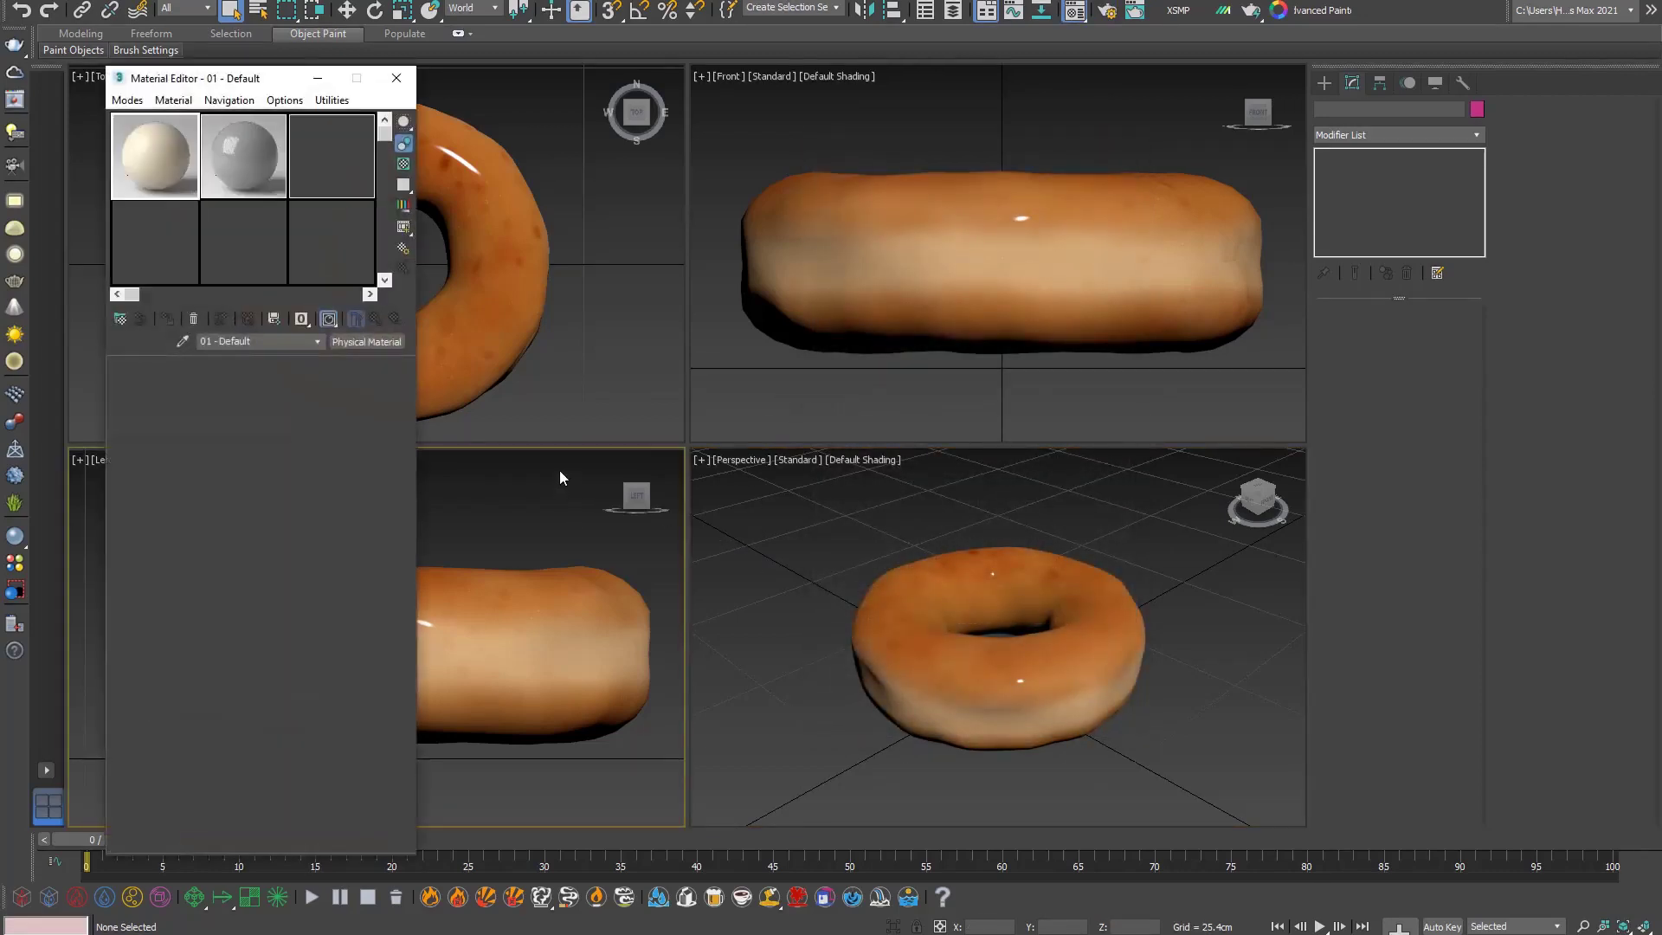
left_click_drag(182, 82, 277, 121)
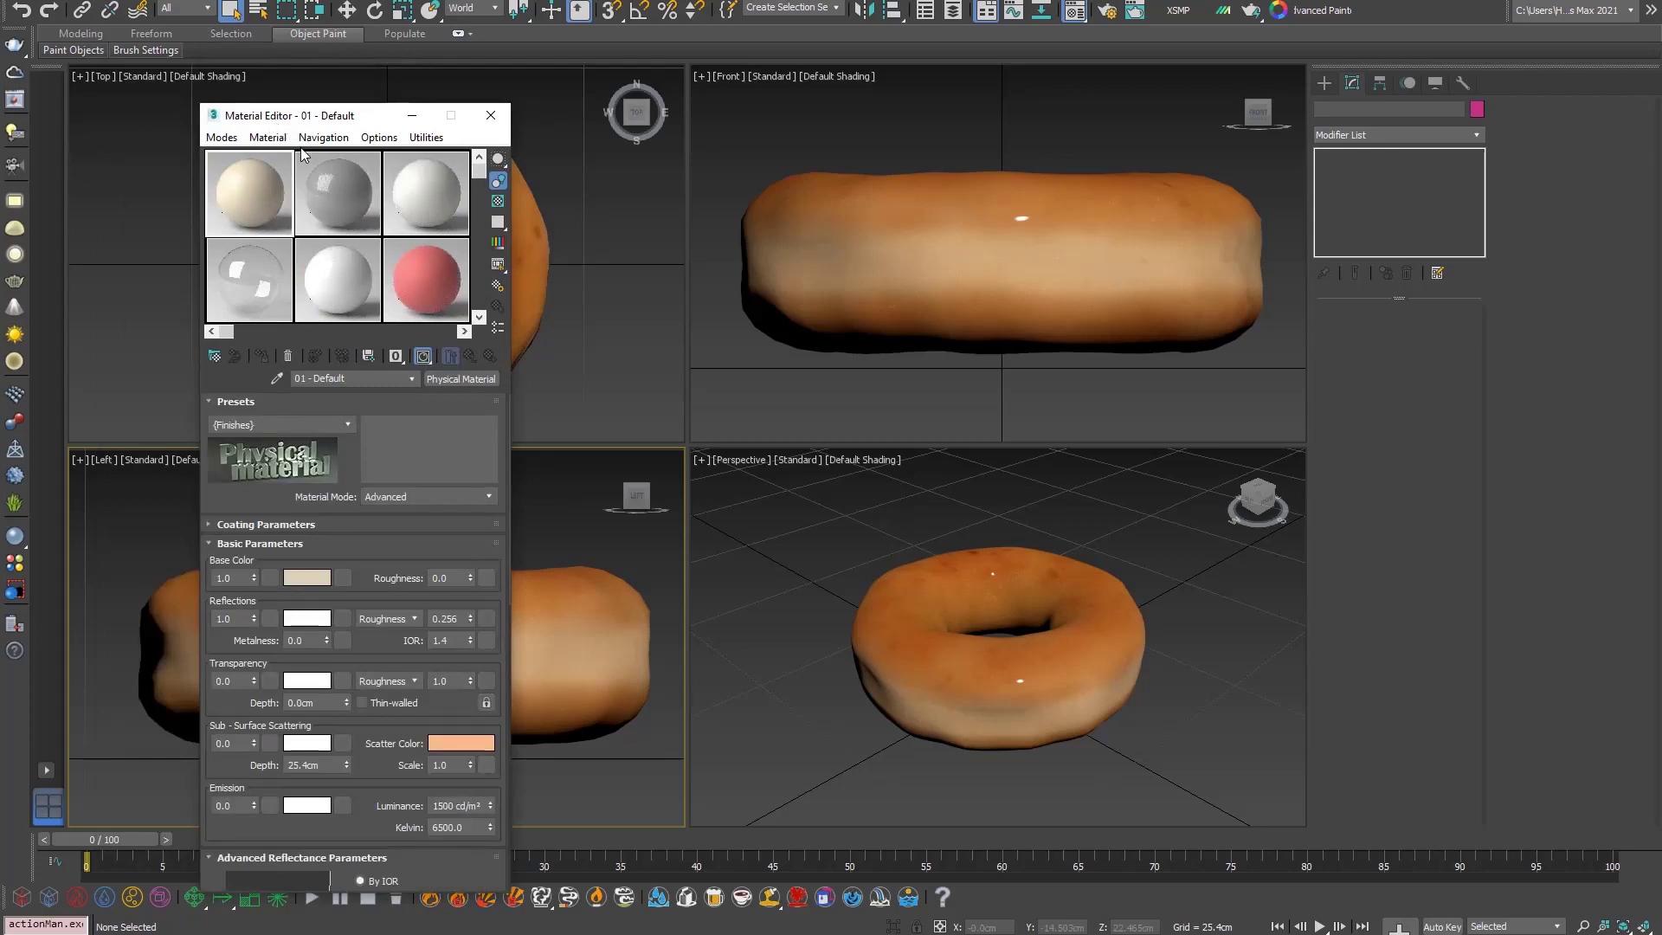
left_click(490, 115)
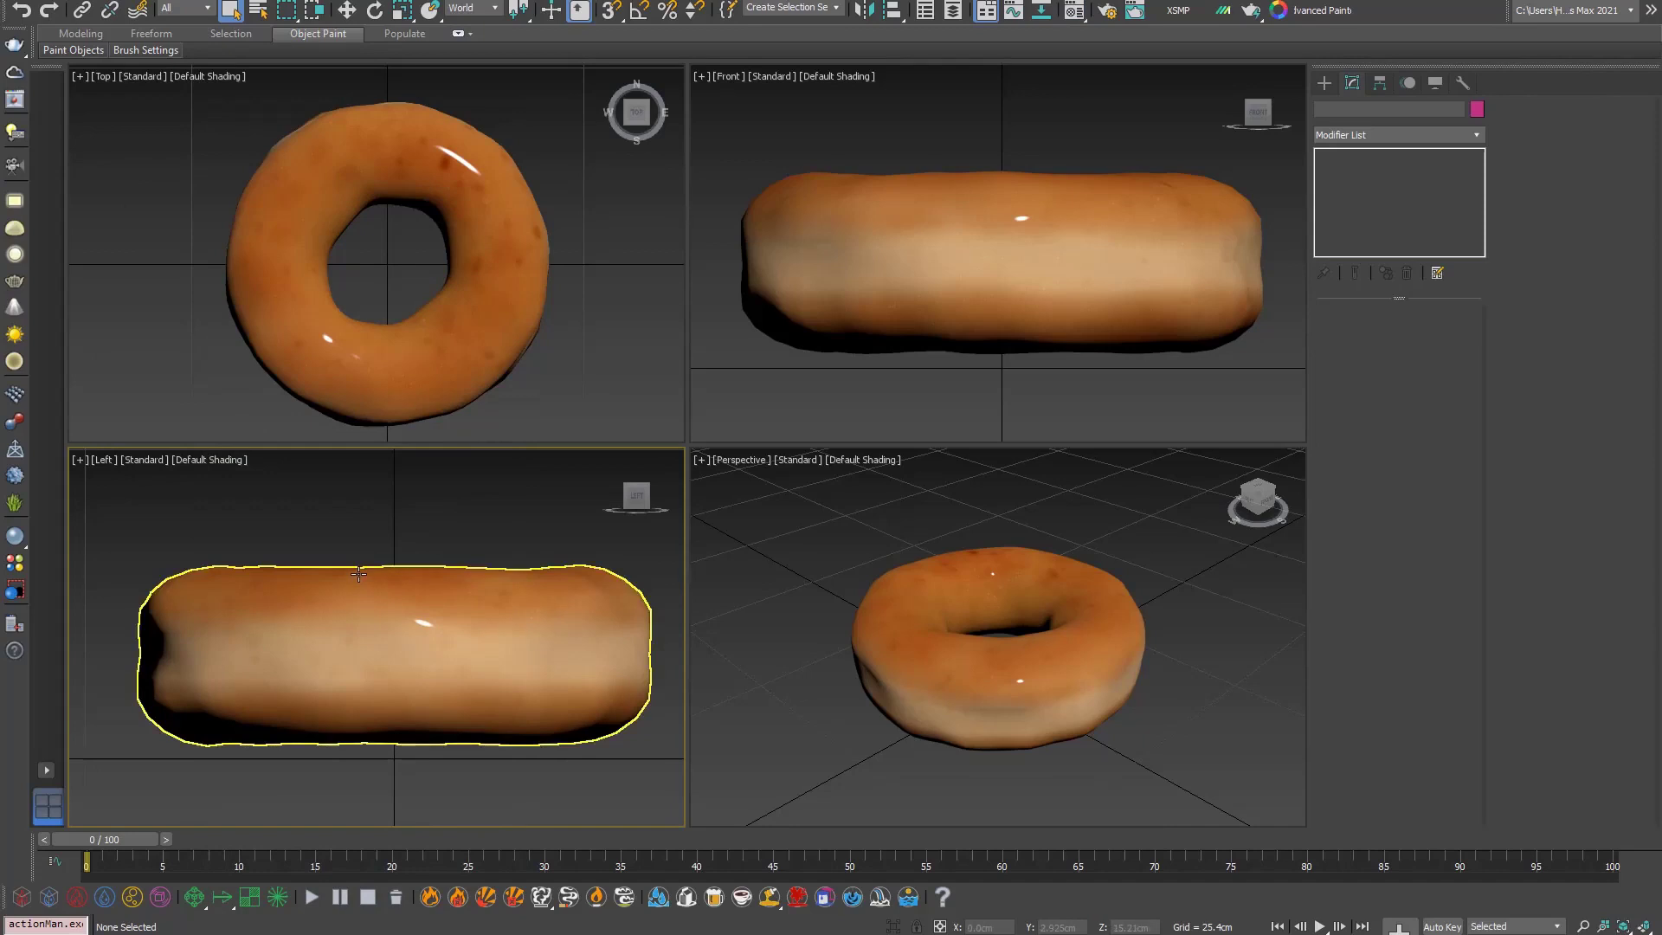
key("m")
left_click(490, 115)
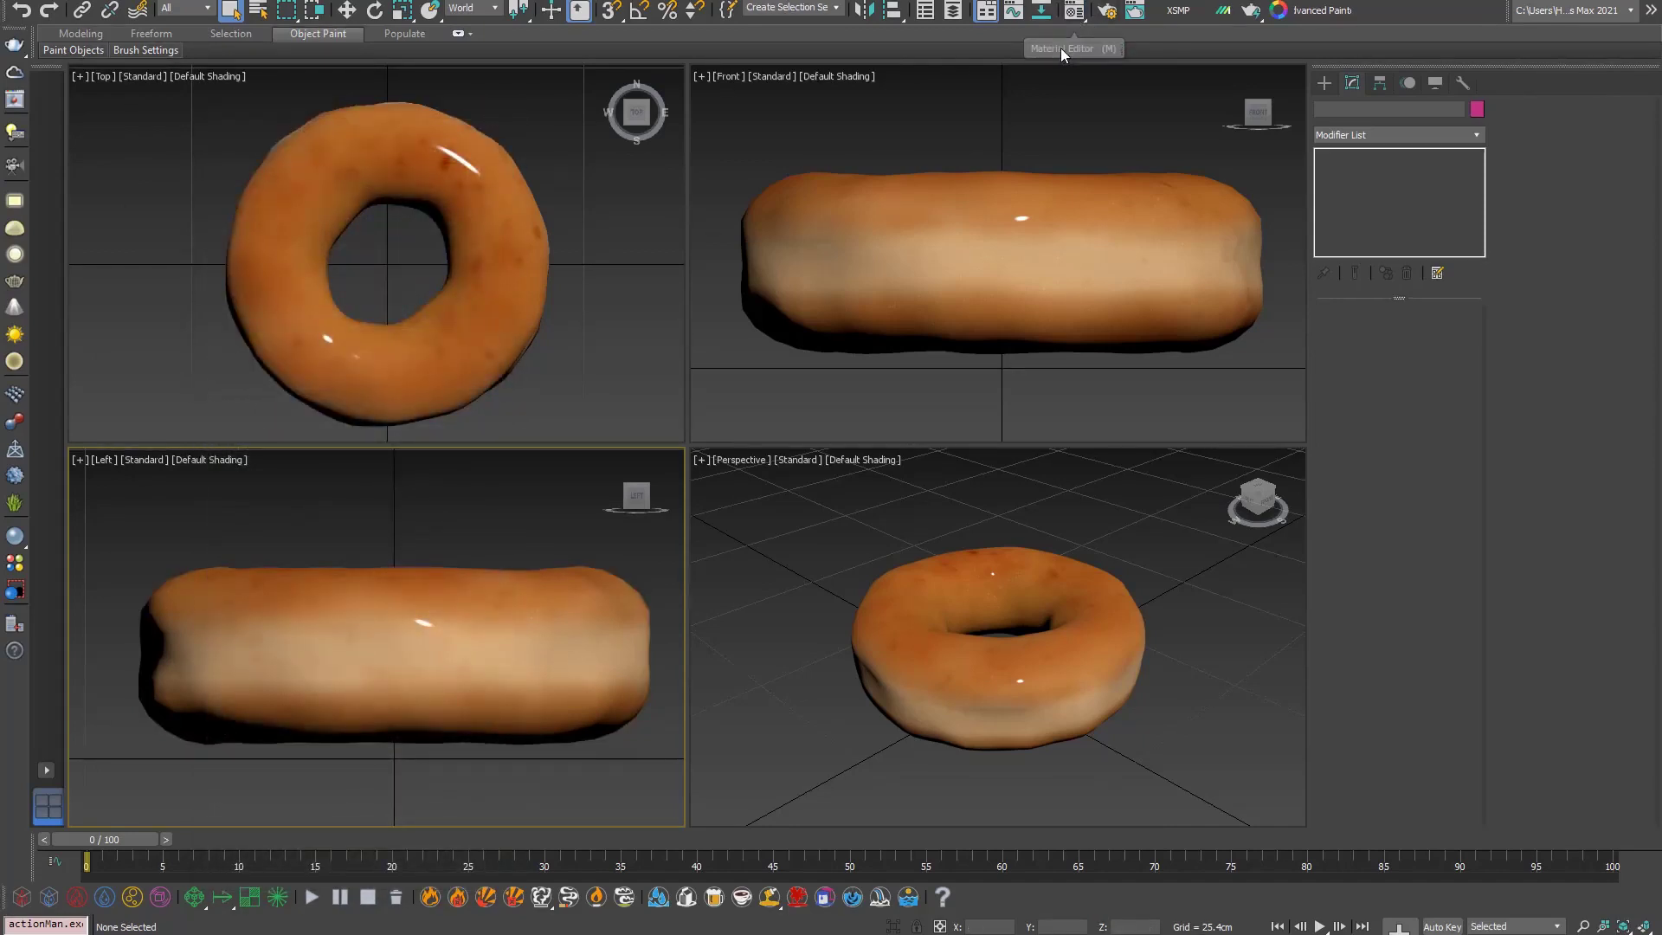
left_click(1076, 12)
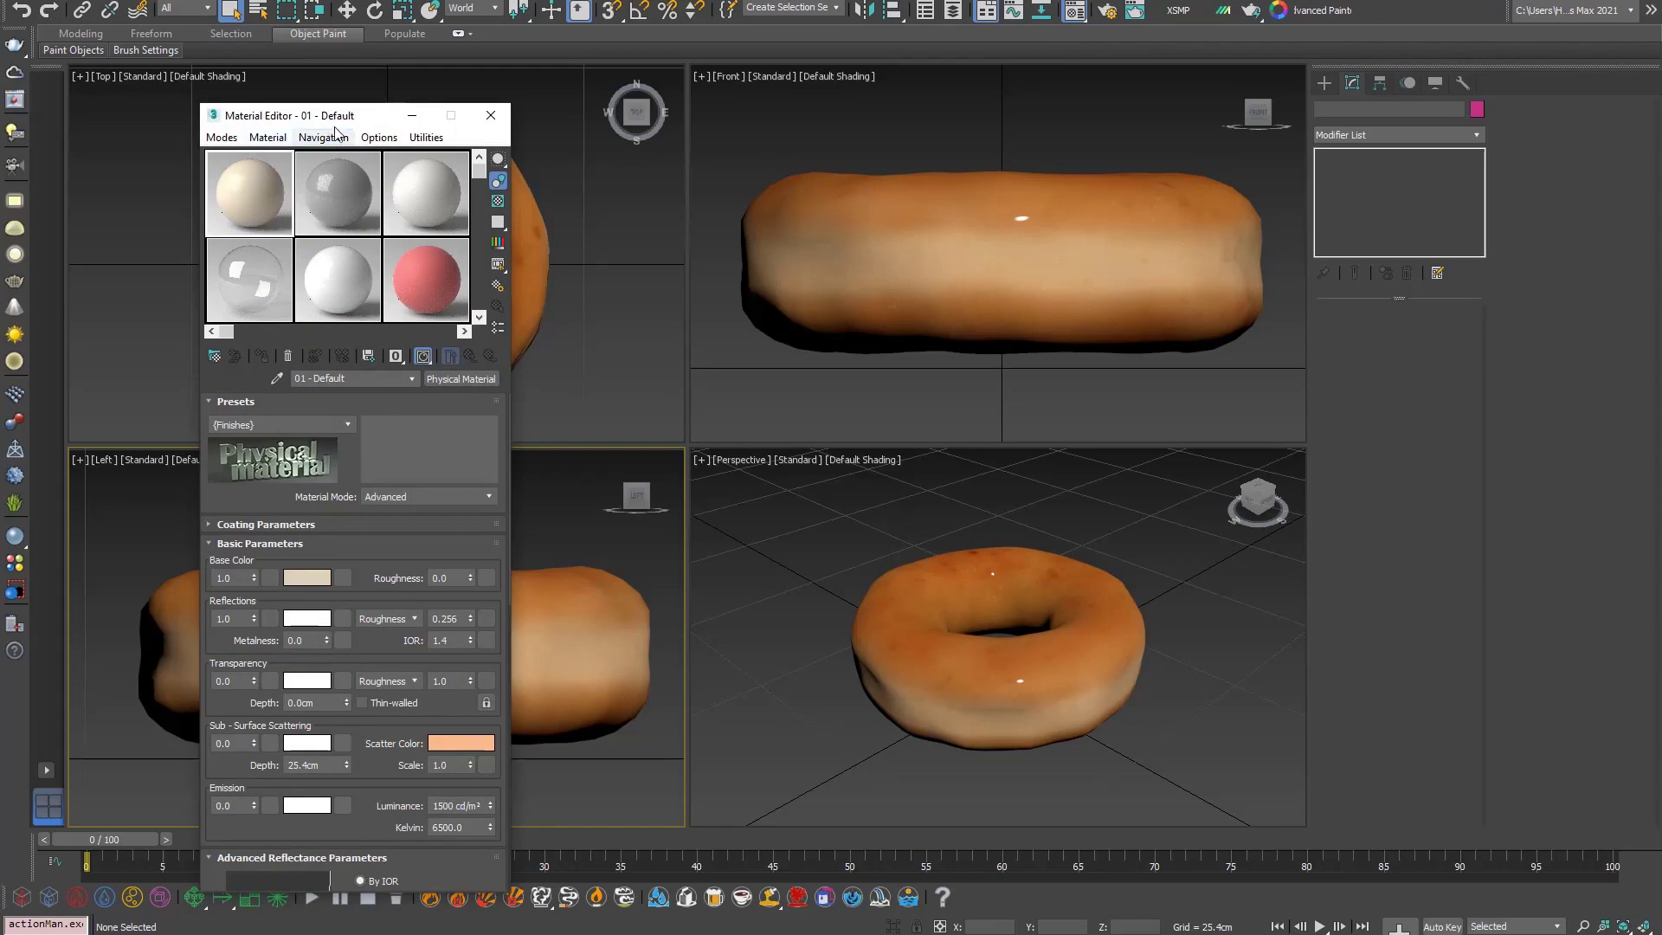
left_click_drag(369, 117, 426, 92)
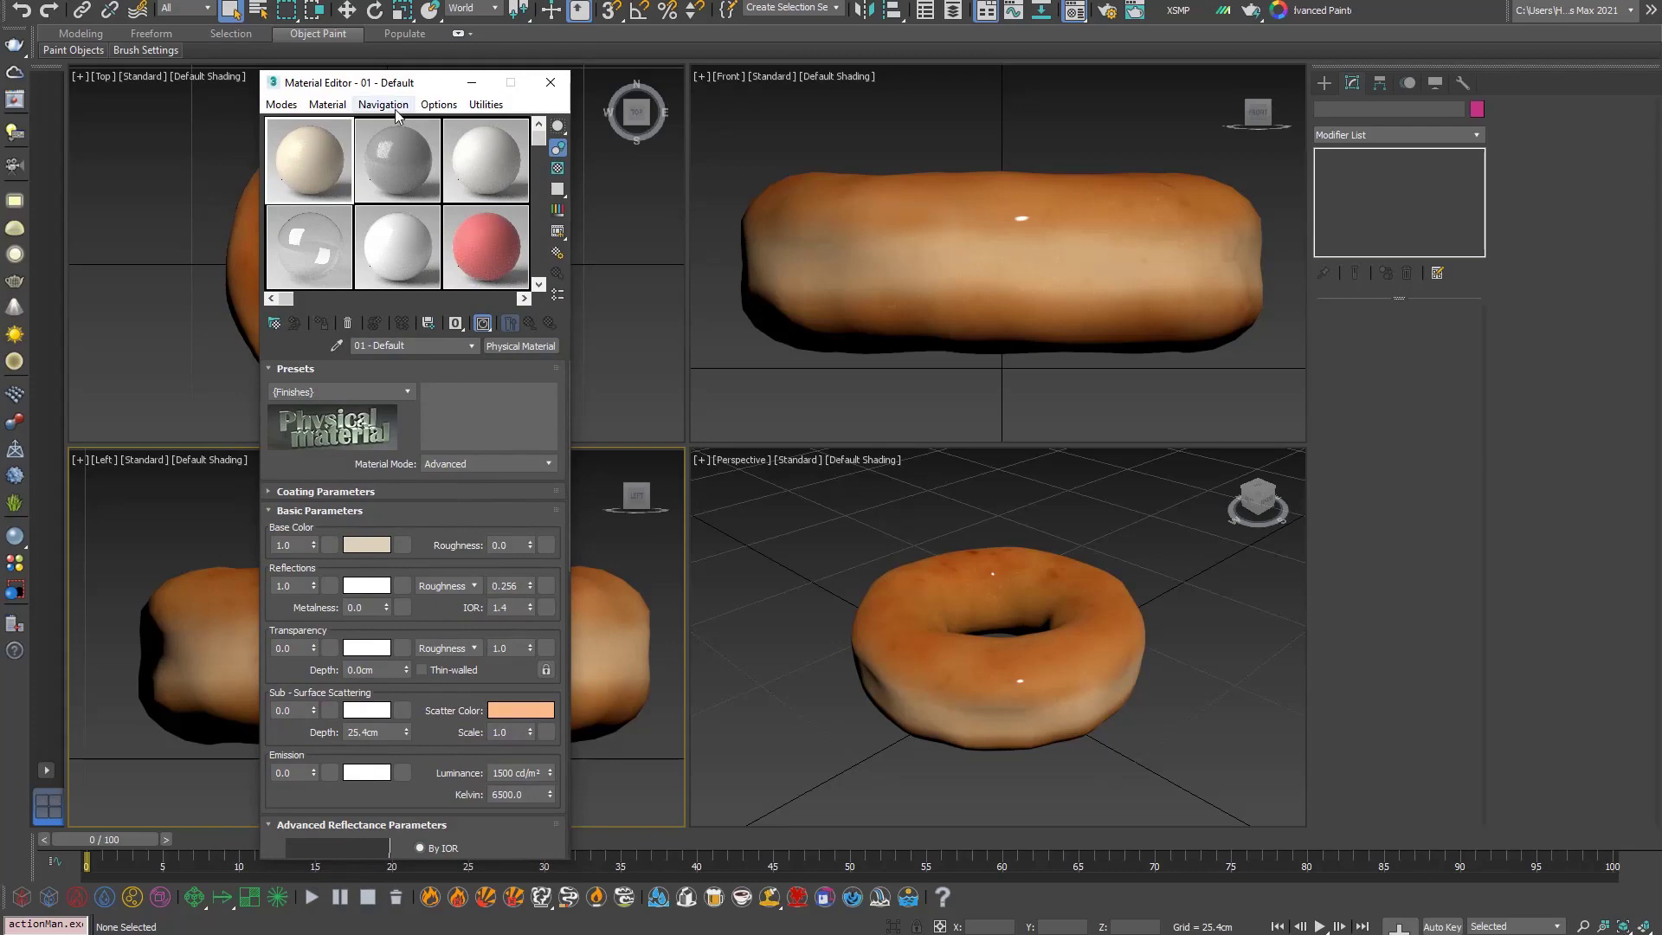
left_click_drag(429, 88, 404, 110)
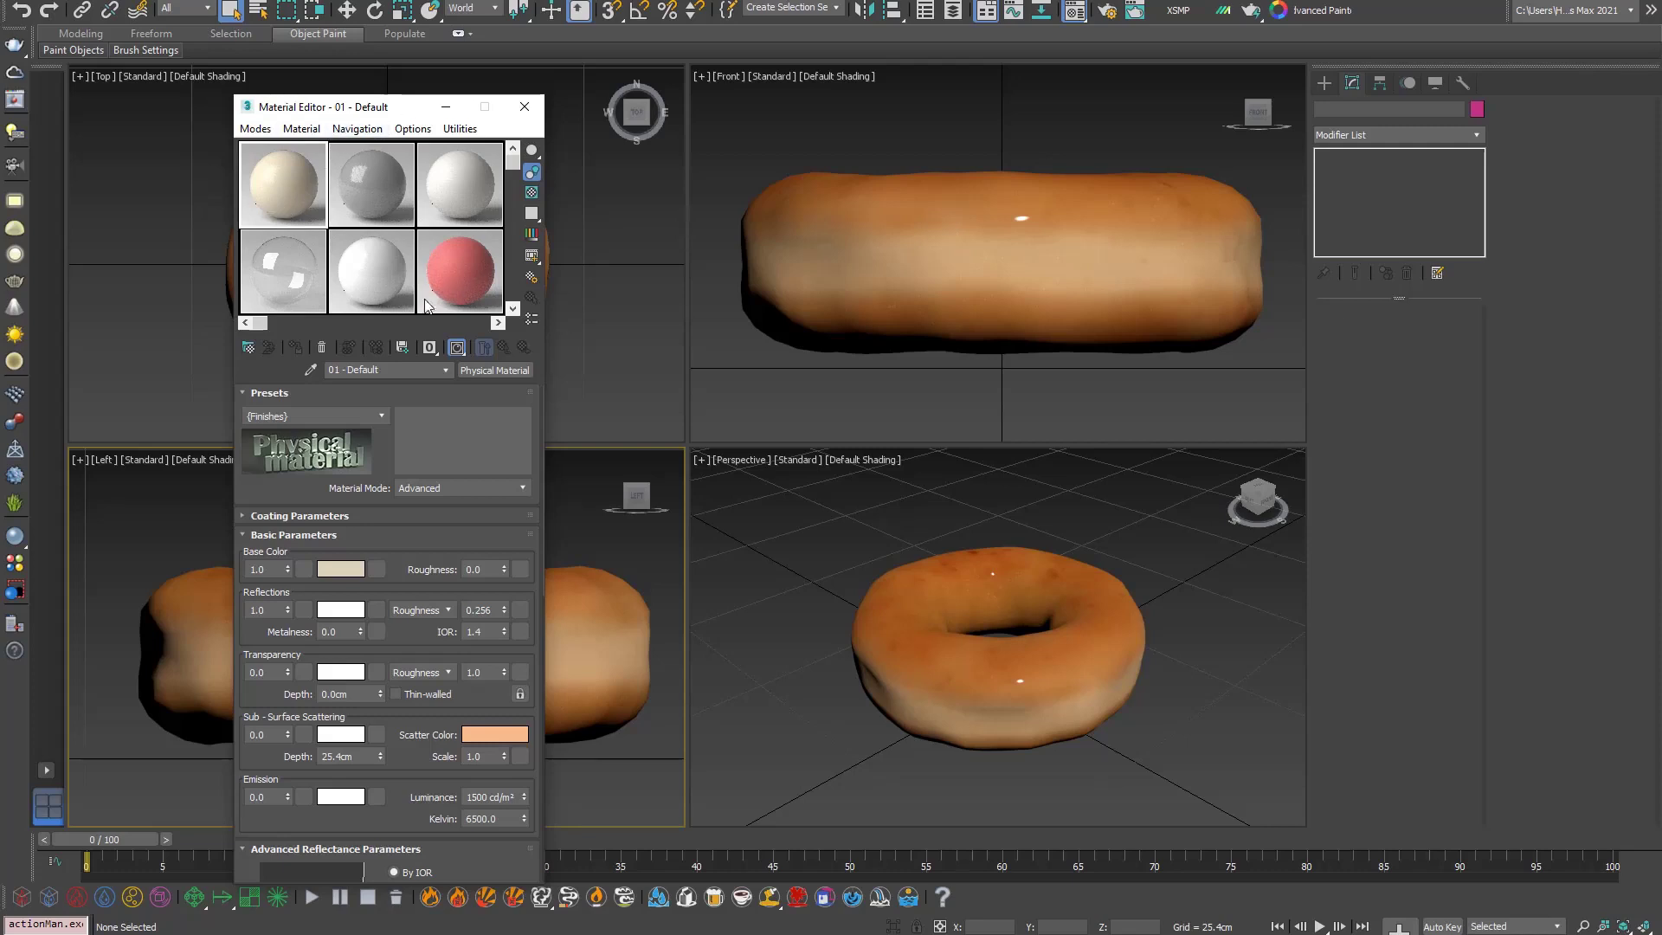
Step: Convert the '01 - Default' material to a VRayMtl and drag it onto the donut
left_click(486, 373)
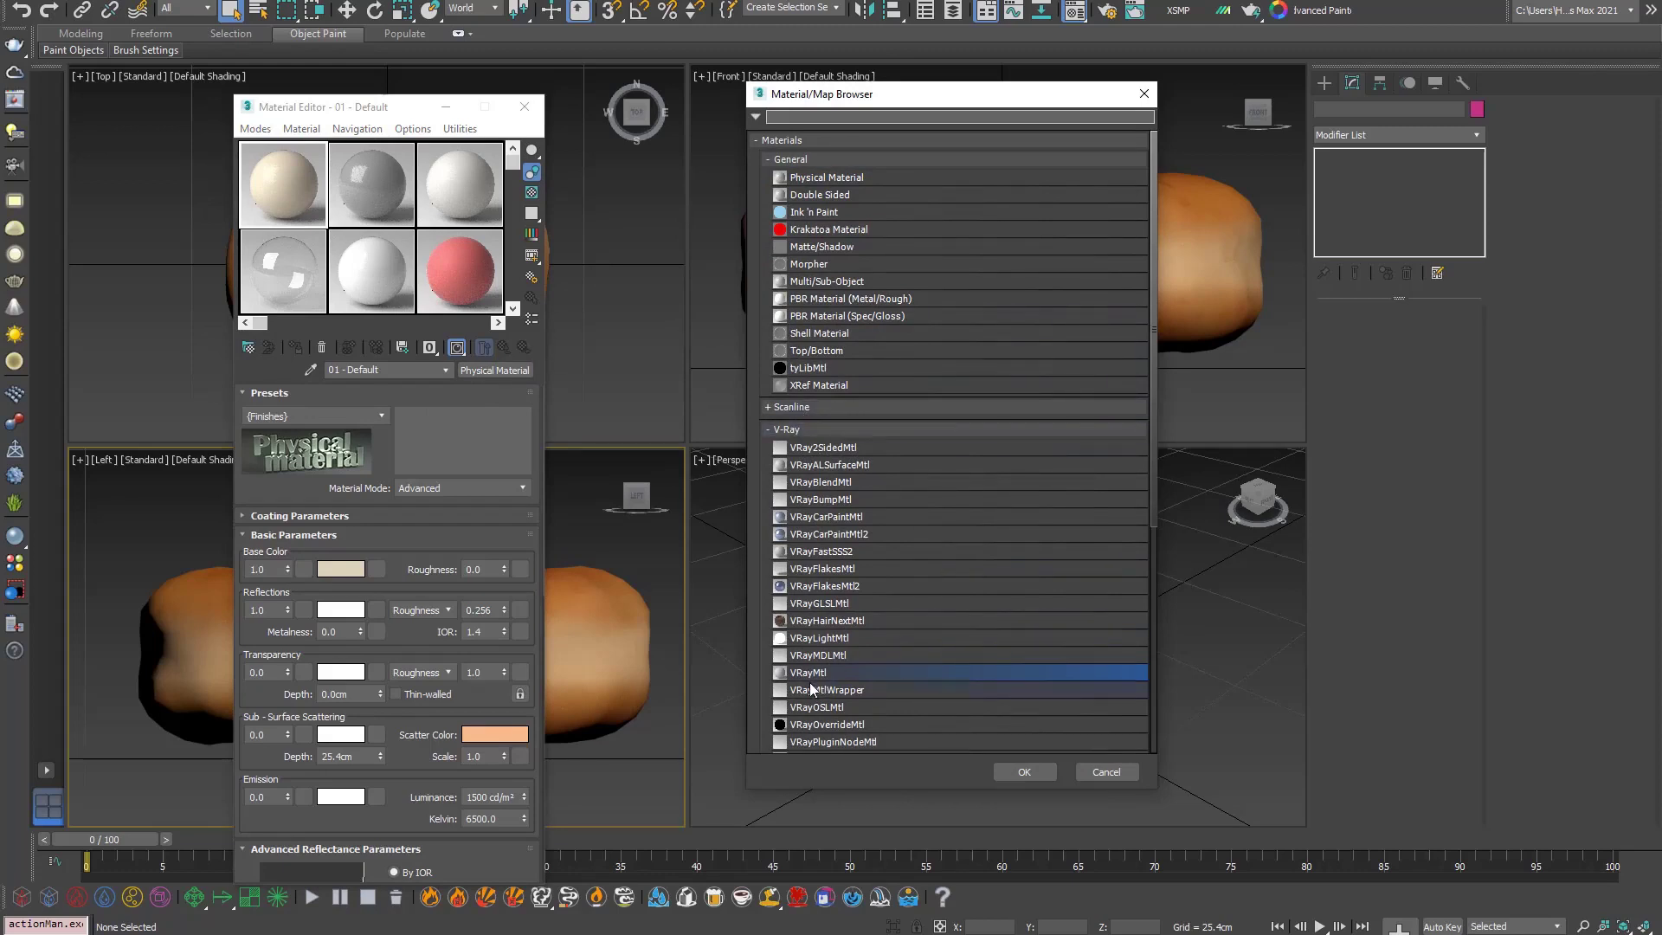
double_click(802, 675)
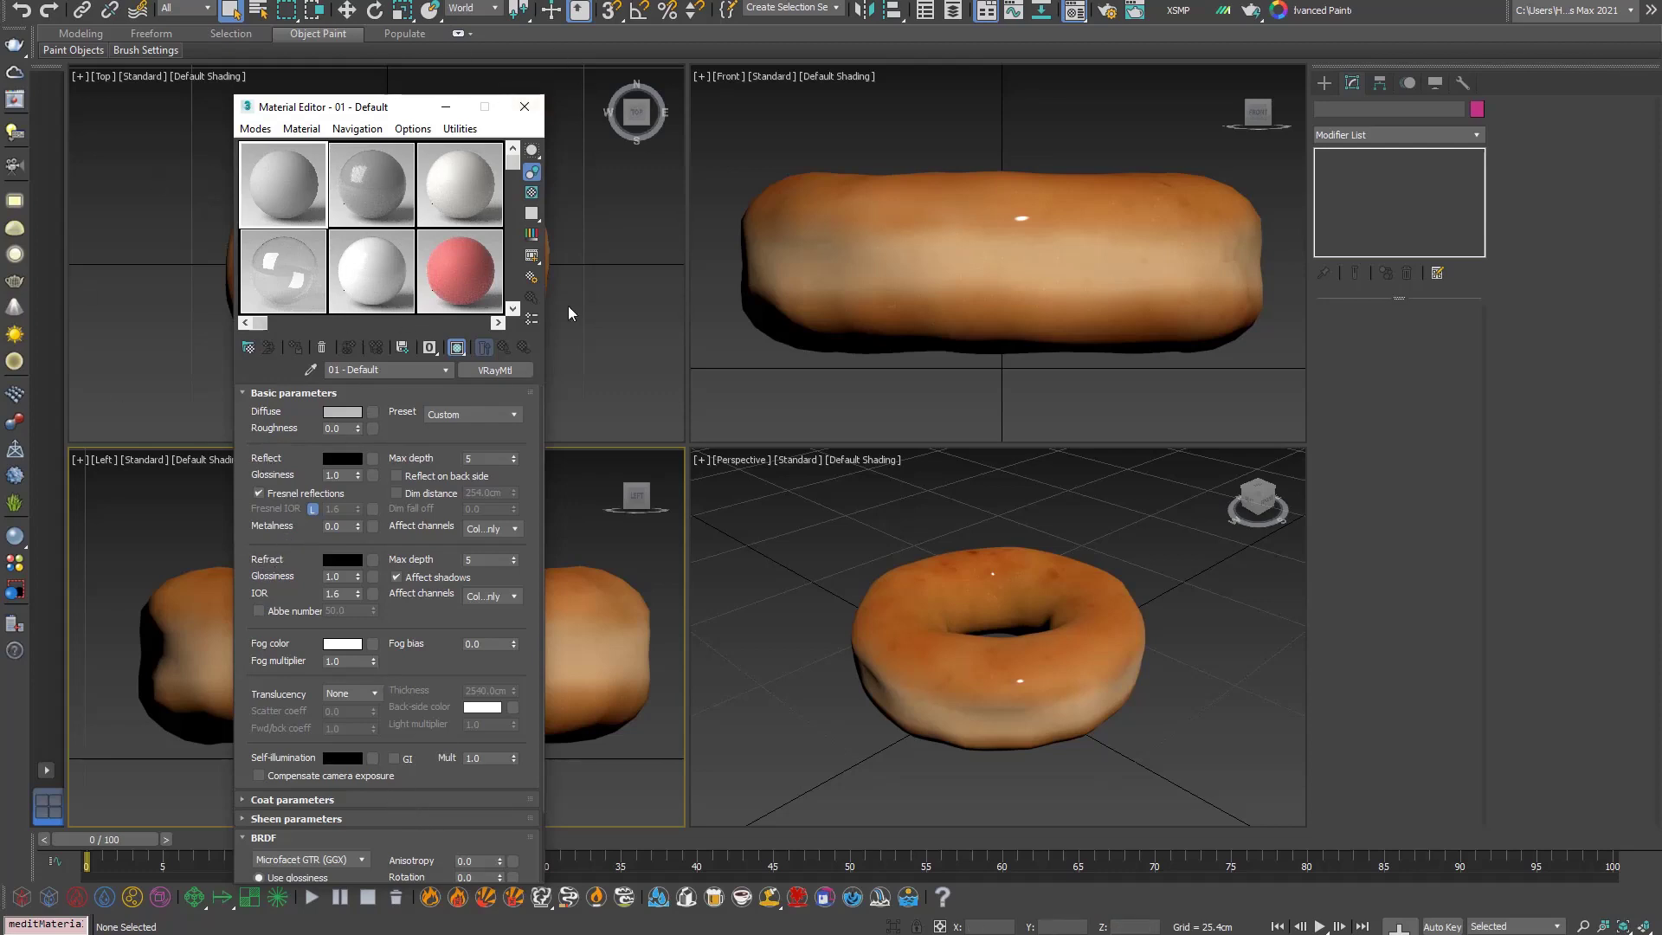
left_click_drag(293, 241, 921, 584)
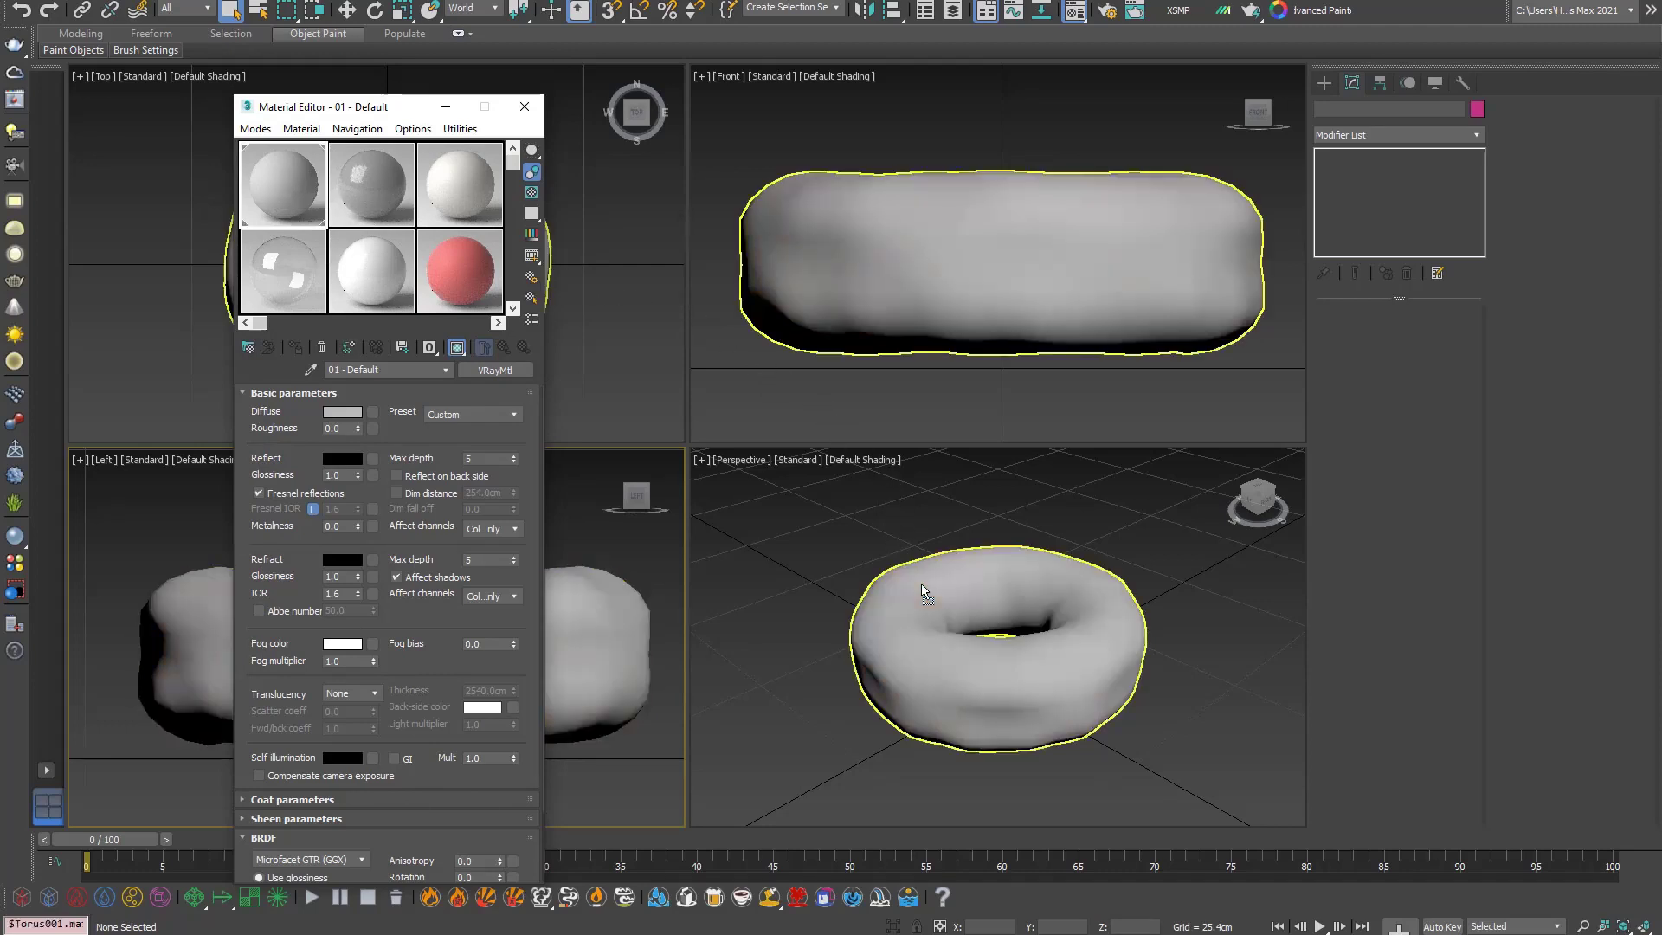
middle_click(878, 504)
Step: Maximize the Perspective view and draw a Plane primitive around the donut
key("alt+w")
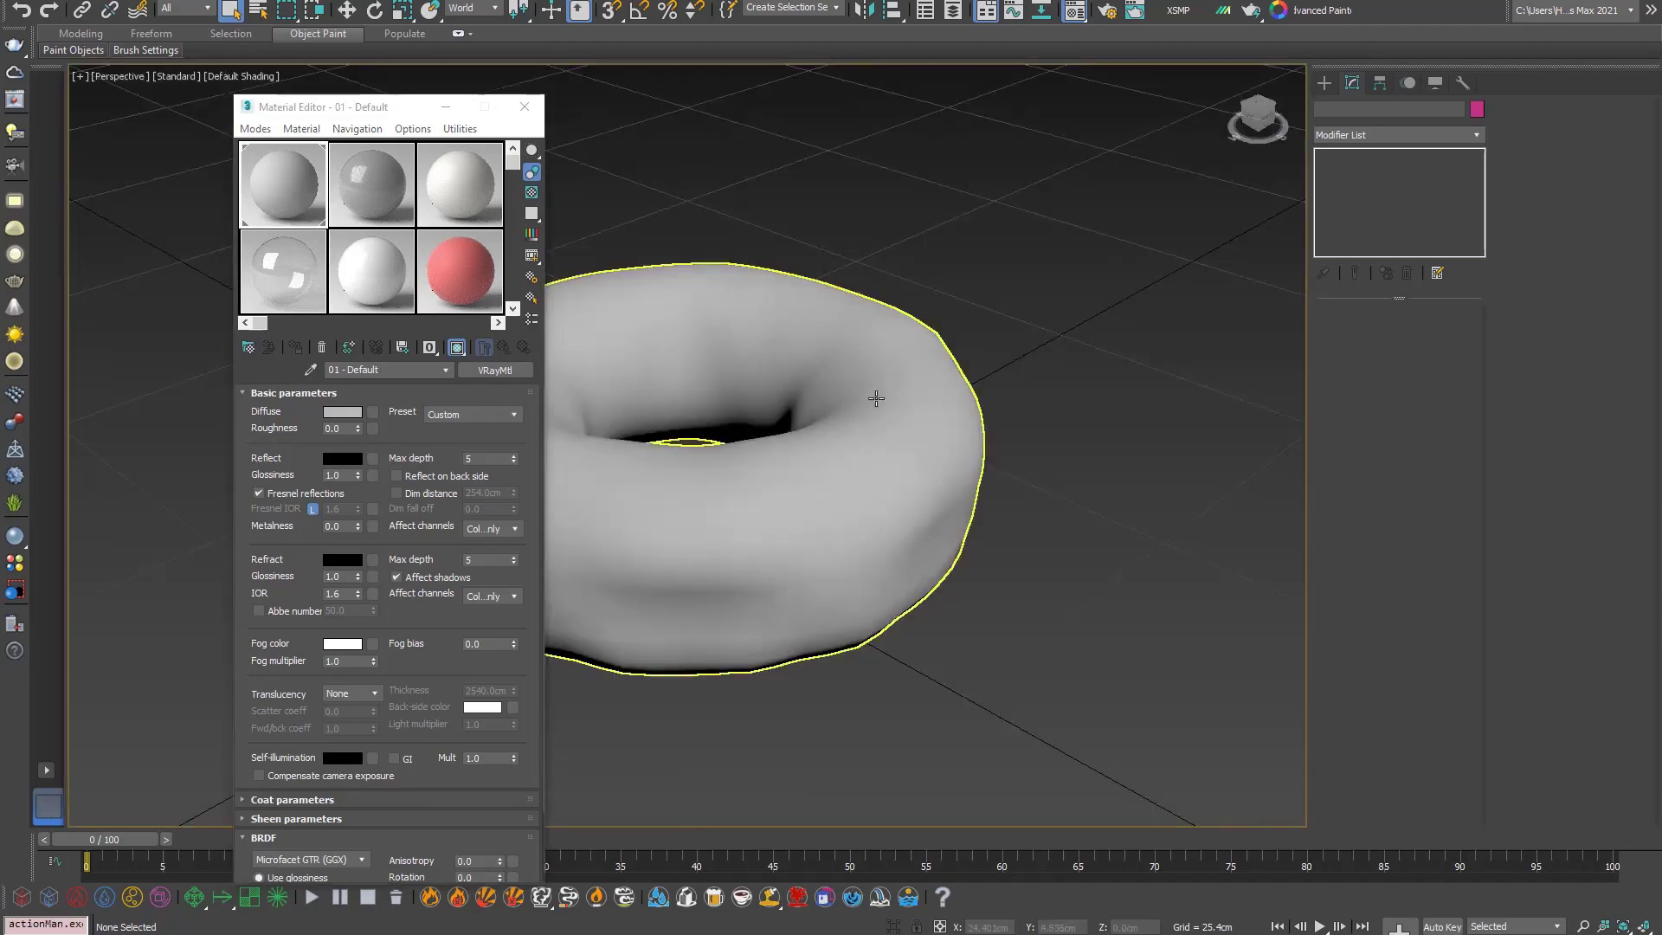
middle_click_drag(876, 394, 968, 384)
scroll(968, 384, "down", 3)
left_click(1323, 83)
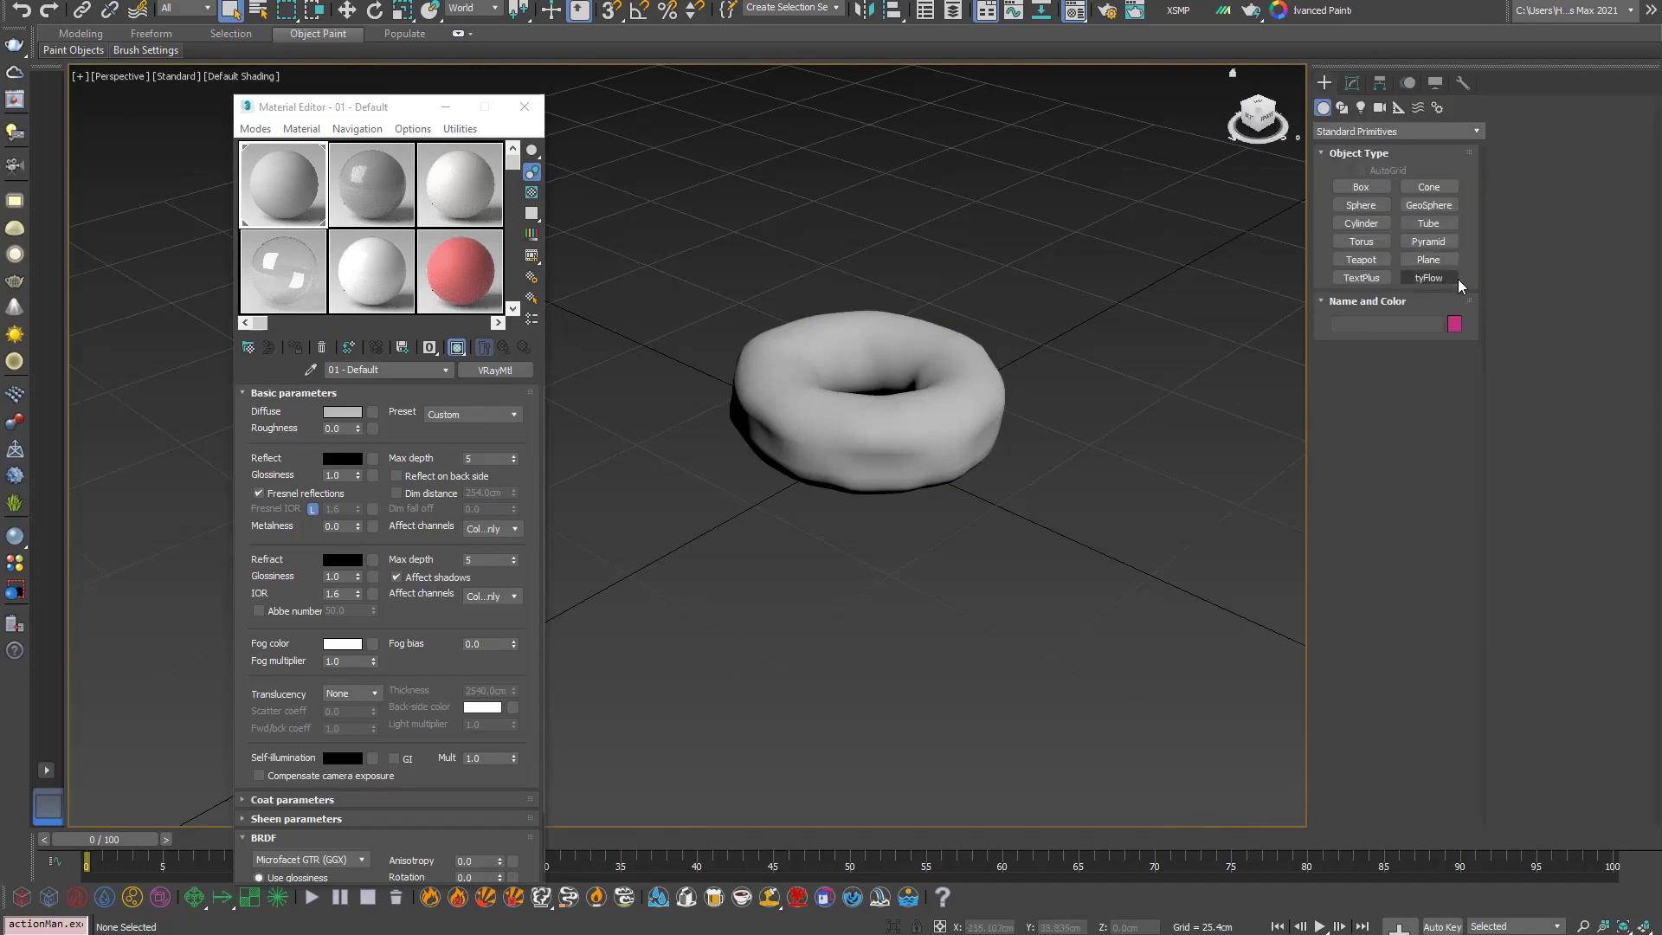
scroll(1057, 308, "down", 4)
scroll(1057, 326, "down", 2)
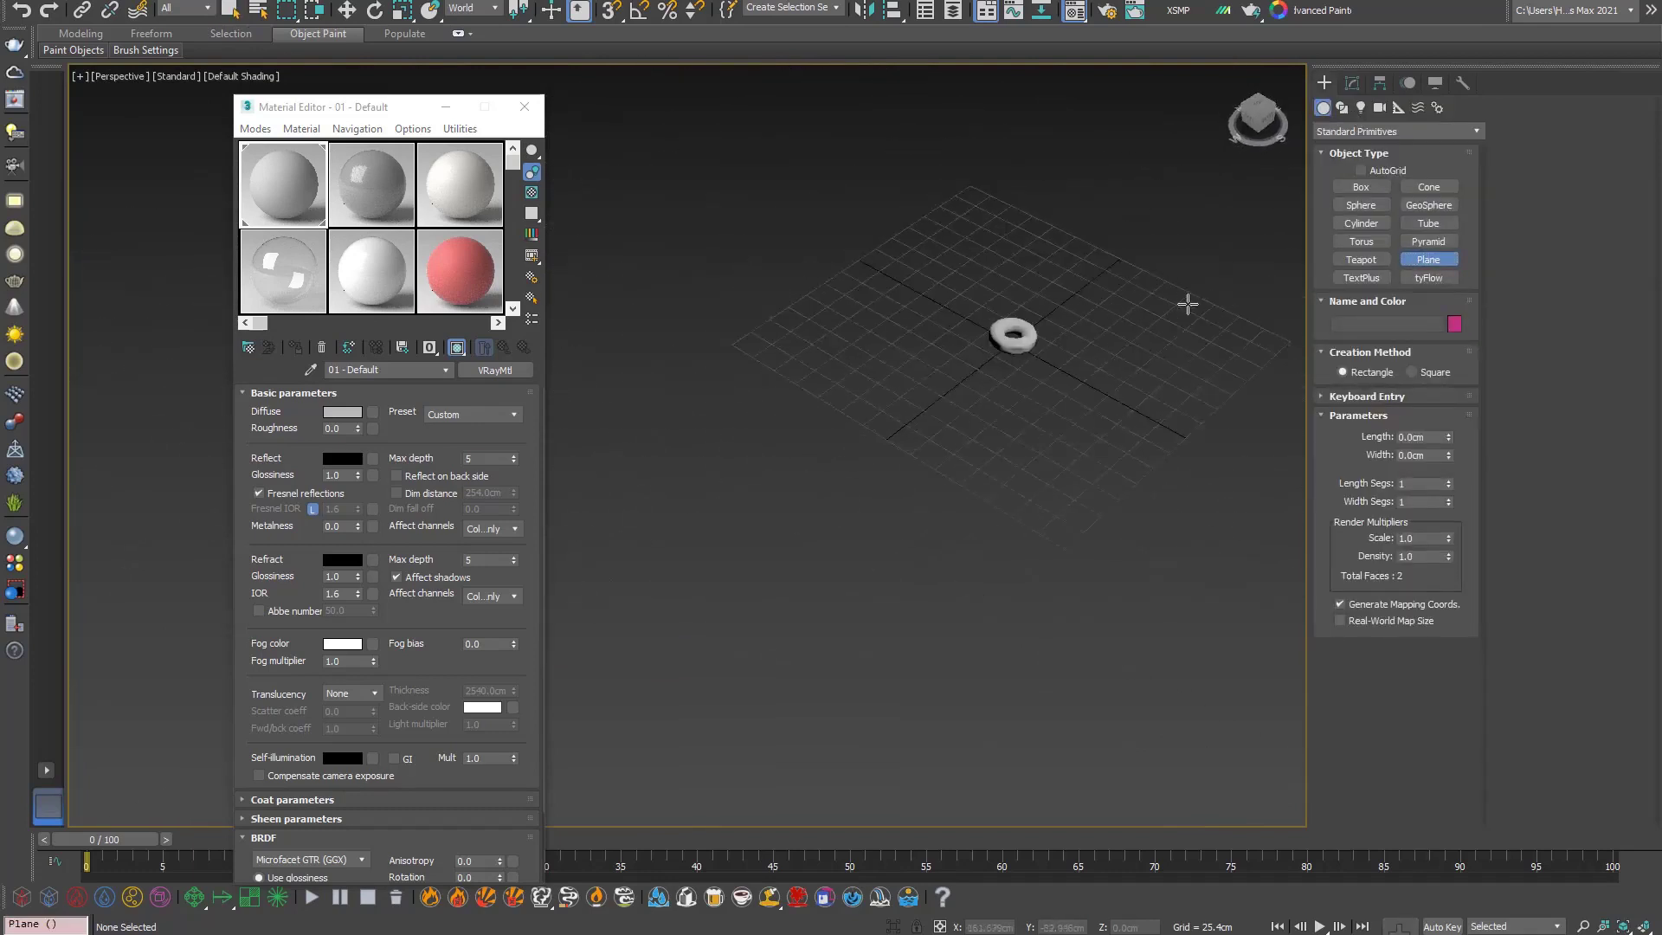
middle_click_drag(1187, 304, 864, 306)
left_click_drag(864, 307, 1051, 457)
key("w")
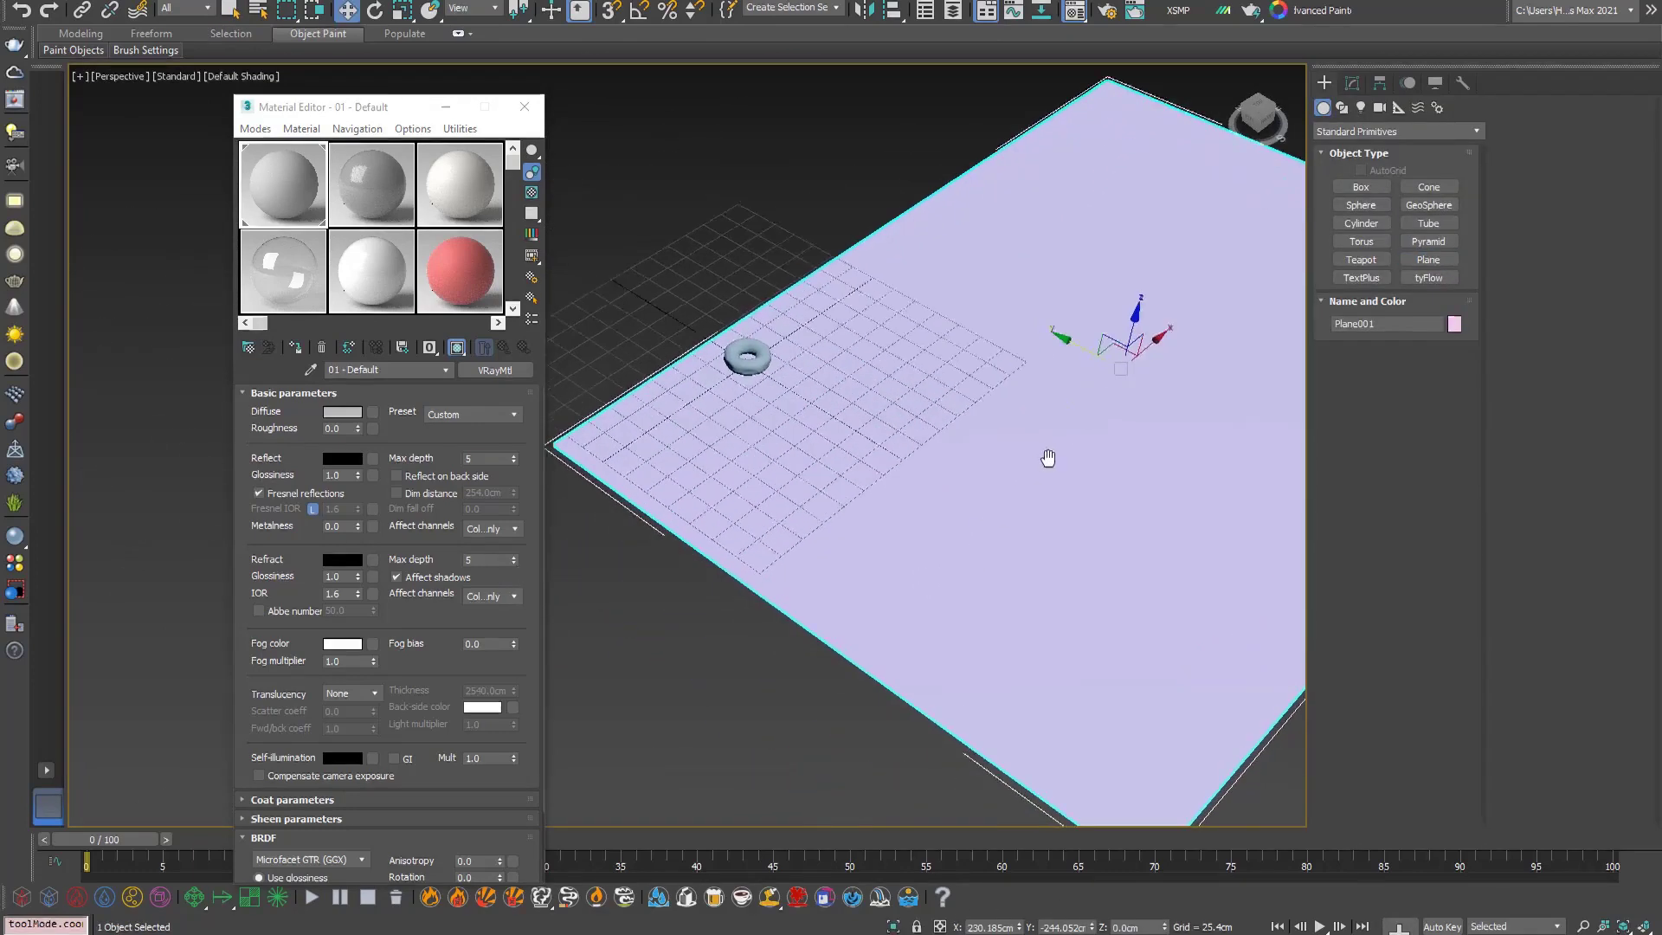
middle_click_drag(1093, 535, 1158, 453)
left_click(1352, 82)
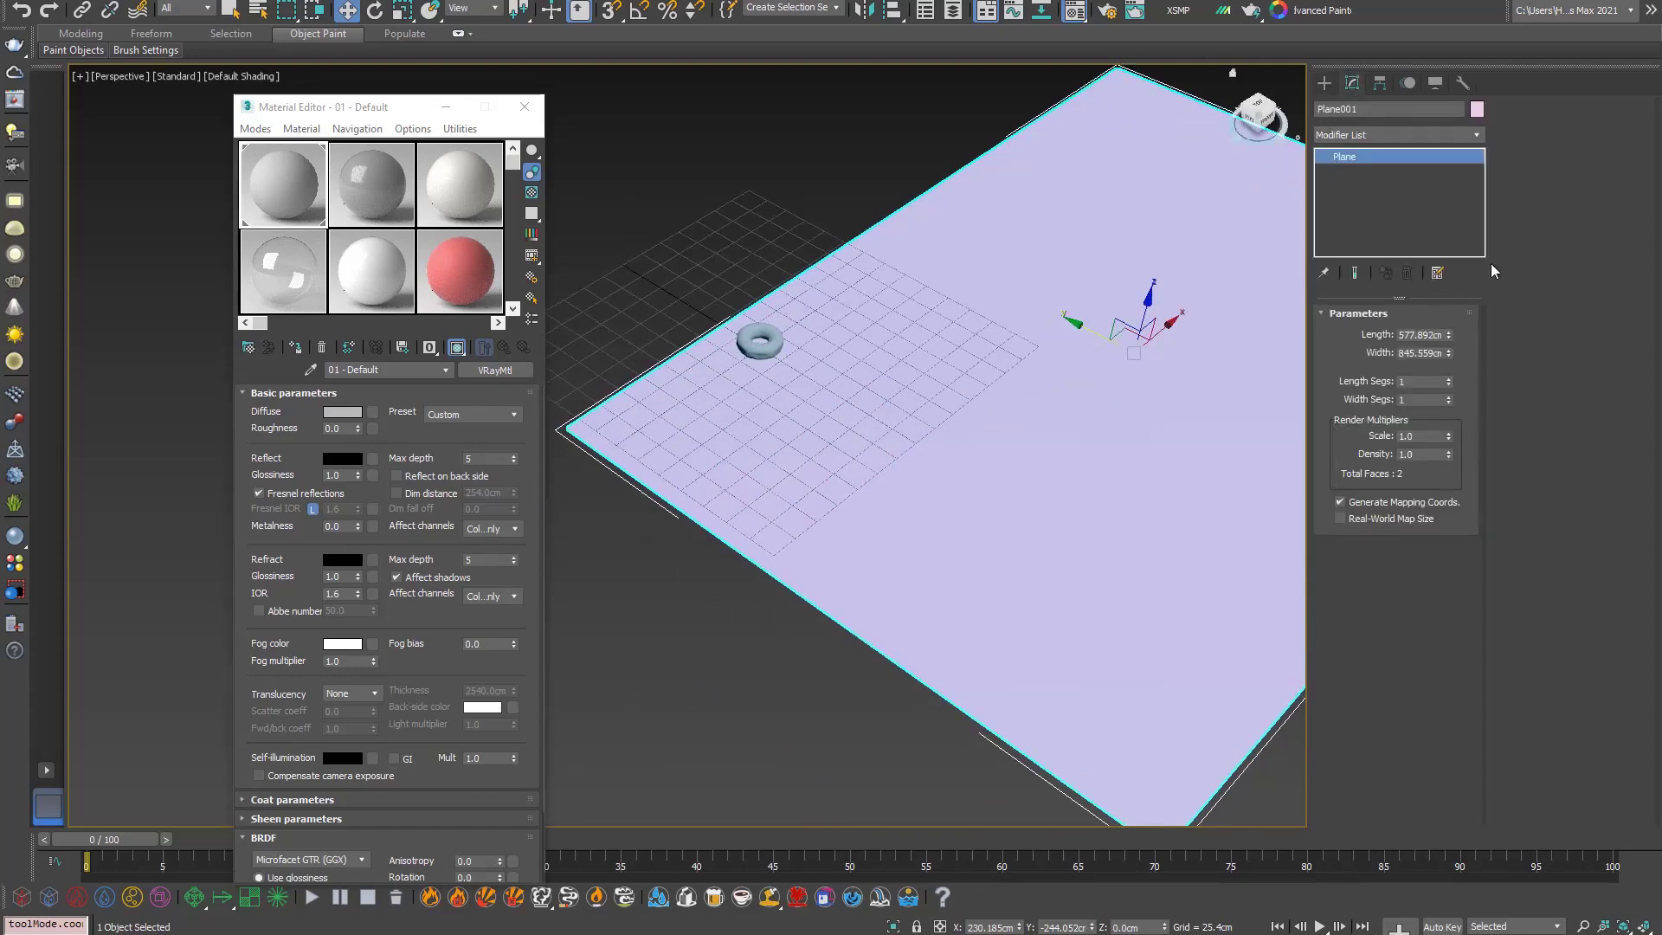
Step: Centre the plane at the origin by setting its X and Y positions to 0
left_click(992, 926)
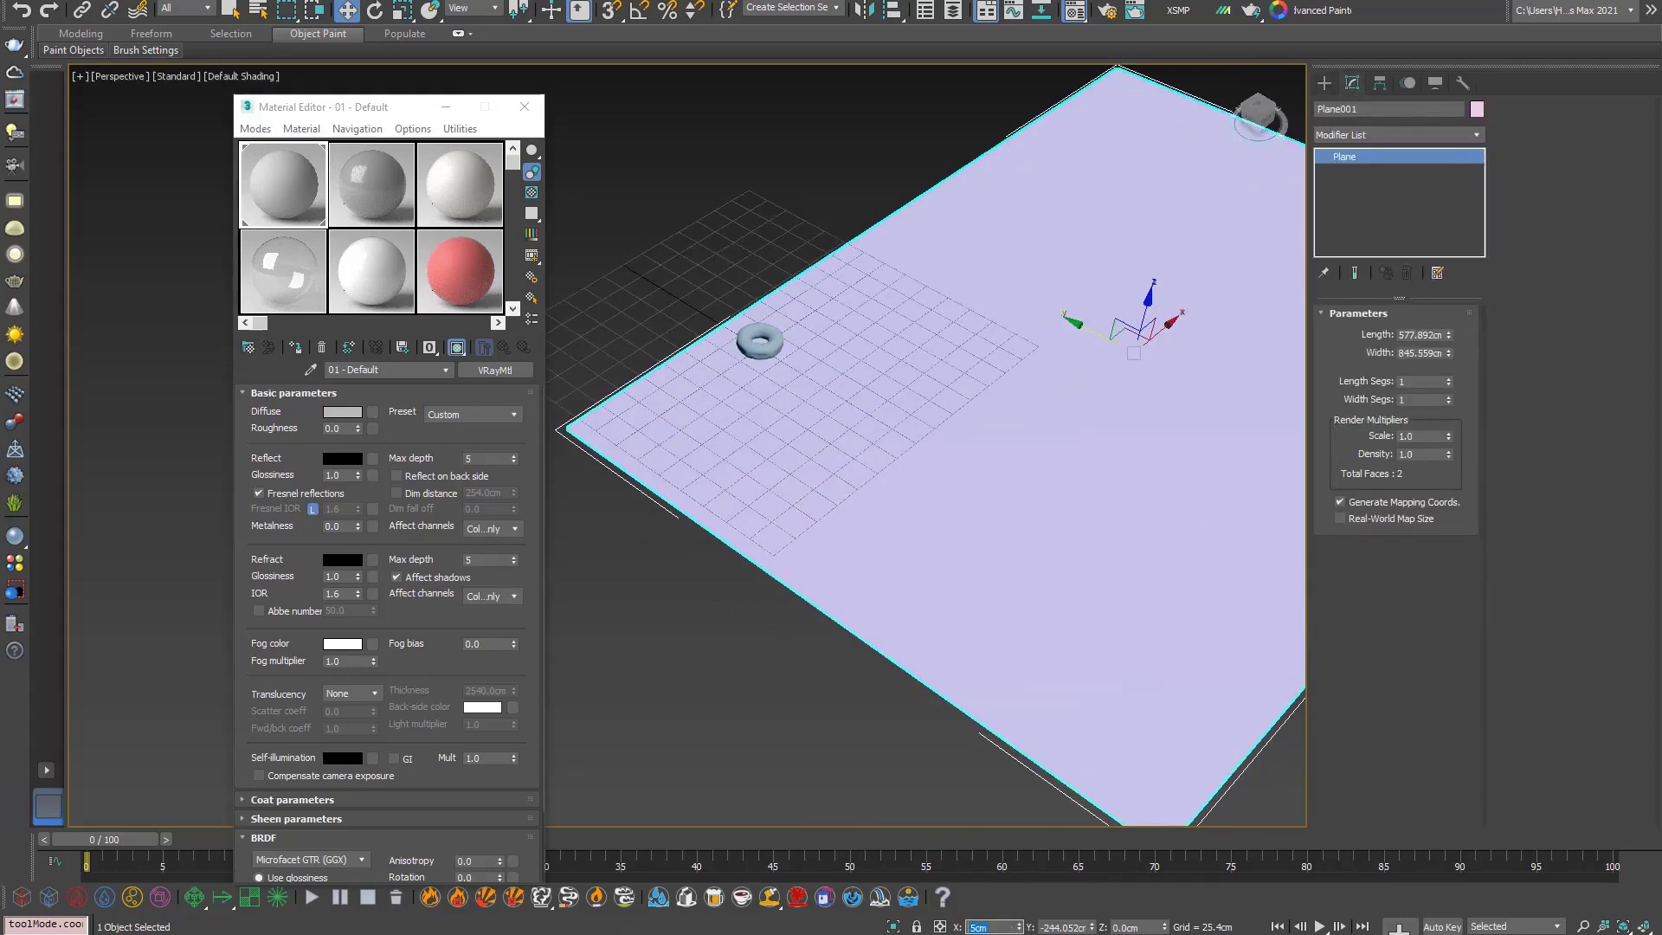
type("0")
key("Return")
left_click(1058, 926)
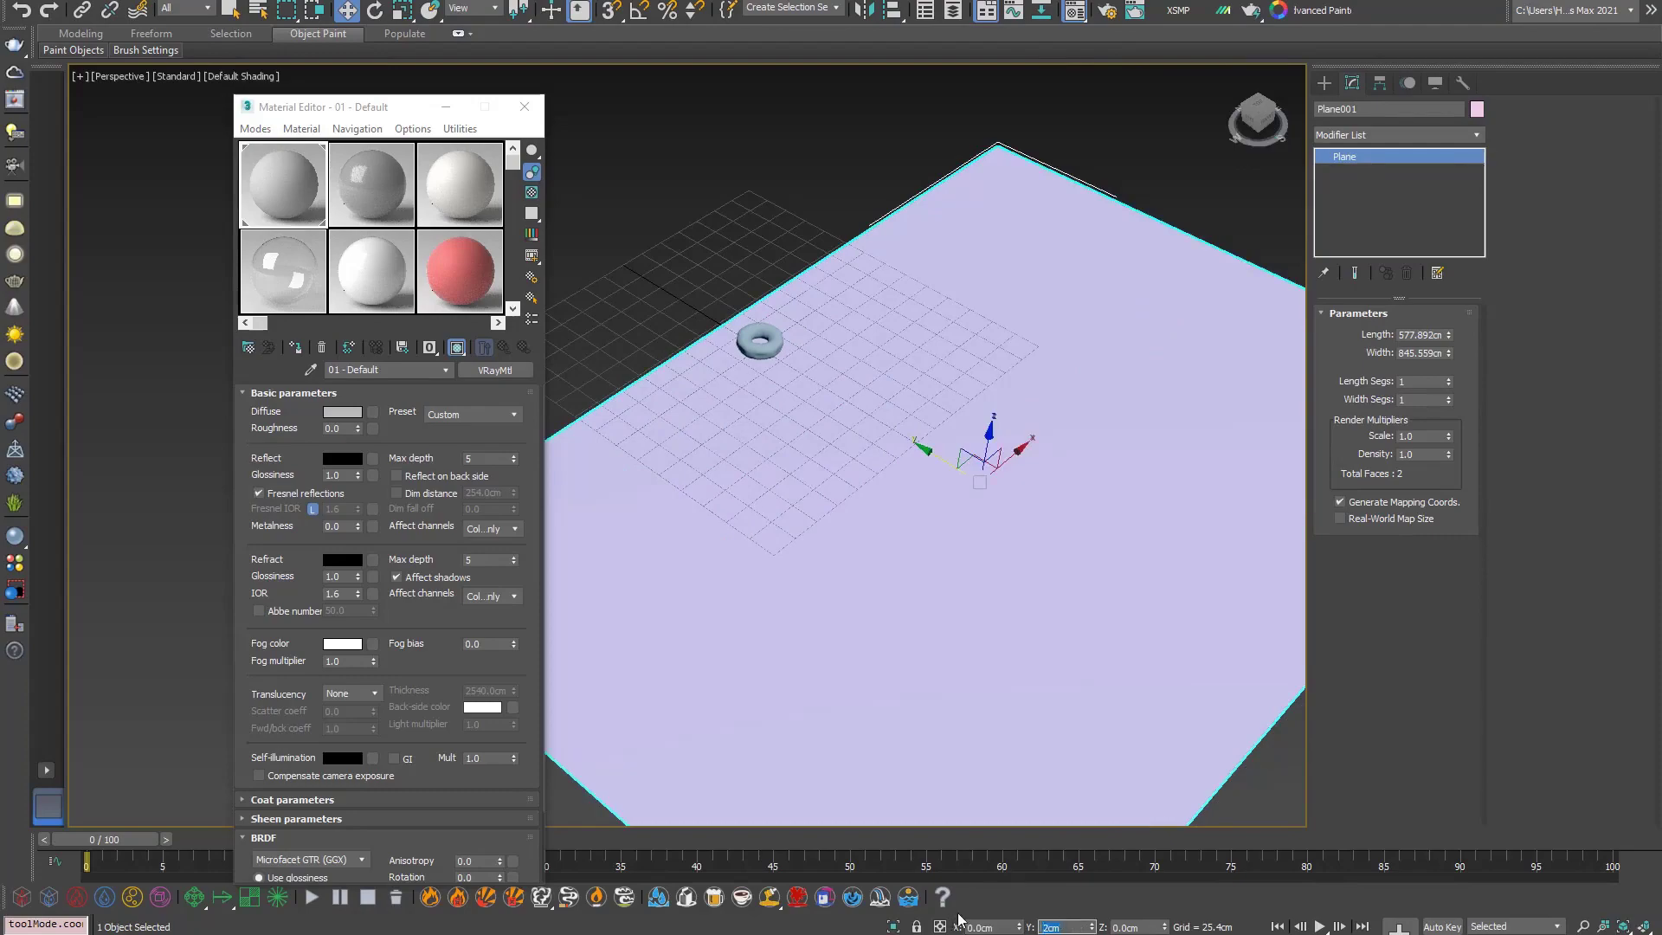
type("0")
key("Return")
scroll(686, 347, "down", 3)
mouse_move(875, 430)
middle_mouse_down("alt")
mouse_move(969, 442)
mouse_move(972, 523)
mouse_move(901, 572)
mouse_move(790, 523)
mouse_move(667, 434)
mouse_move(1018, 509)
middle_mouse_up("alt")
scroll(1018, 509, "up", 5)
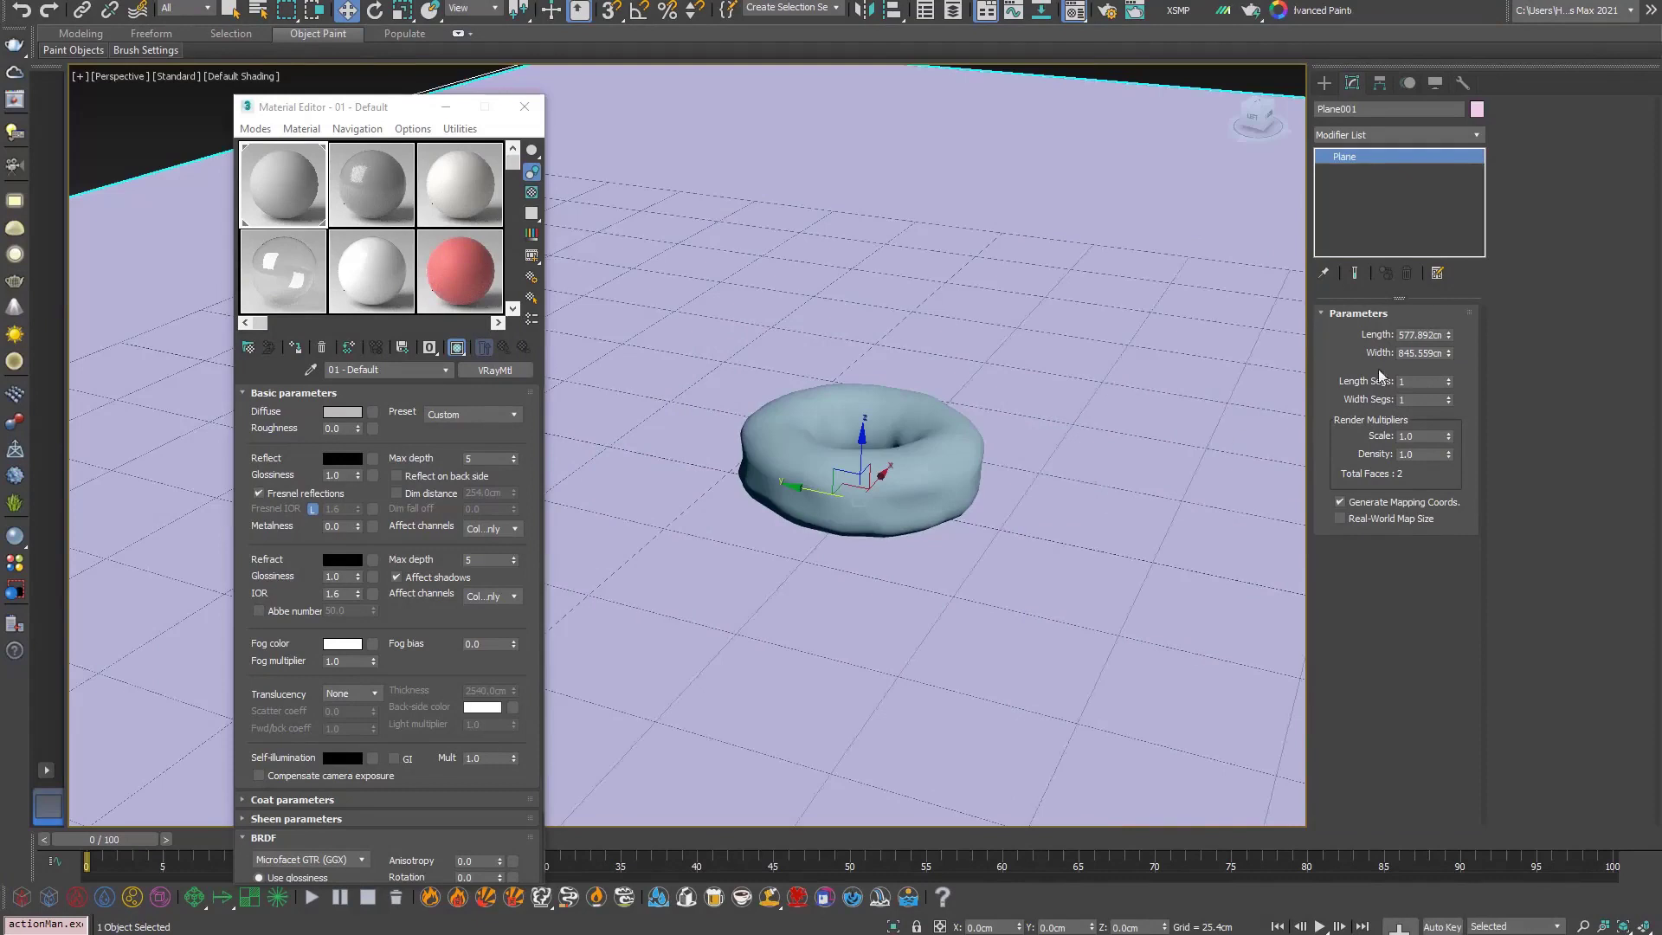
Step: Set the plane's Length and Width to 450 cm and frame it in view
double_click(1415, 334)
key("BackSpace")
key("Return")
double_click(1422, 352)
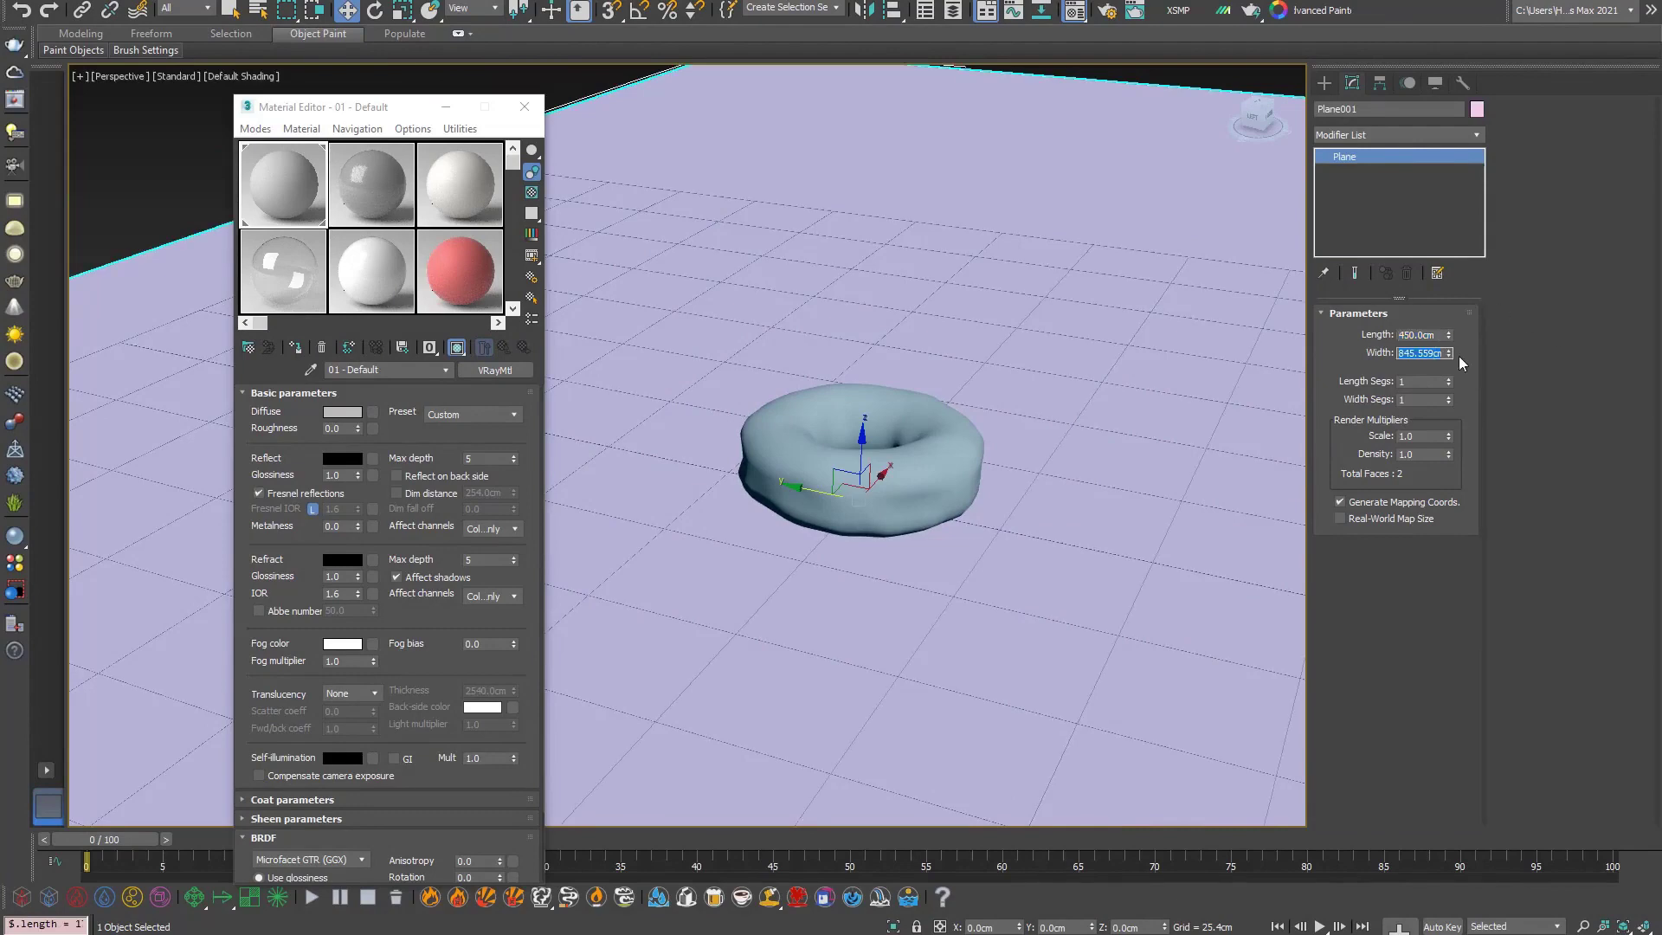
type("450")
key("Return")
key("z")
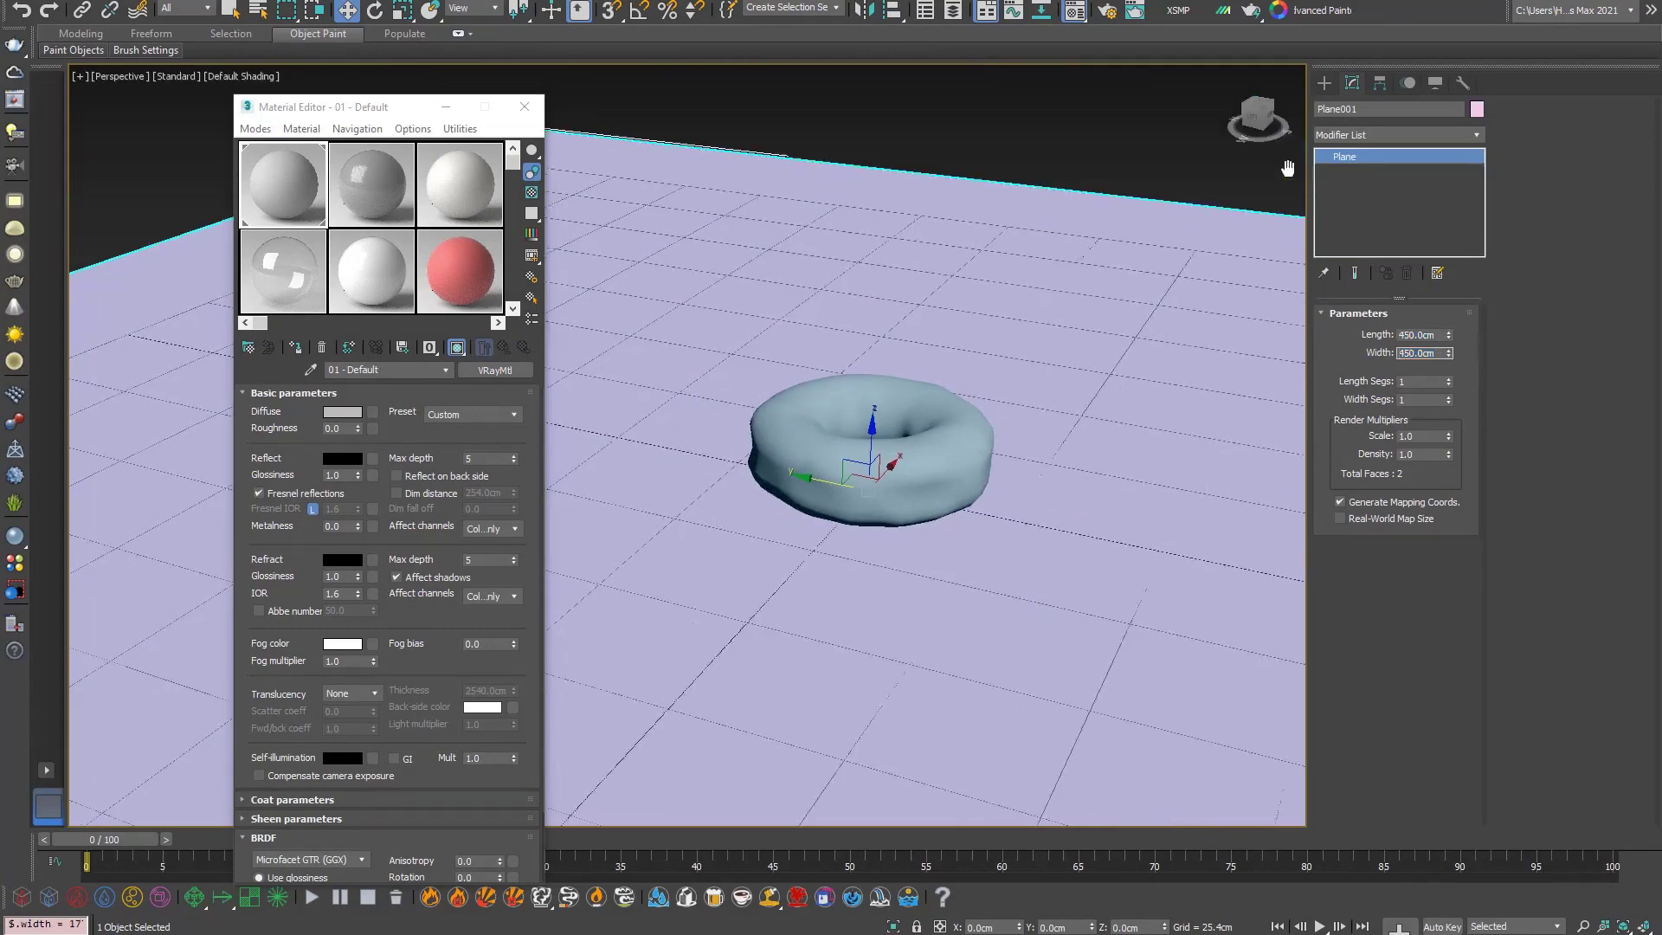
scroll(852, 285, "up", 5)
scroll(849, 308, "down", 5)
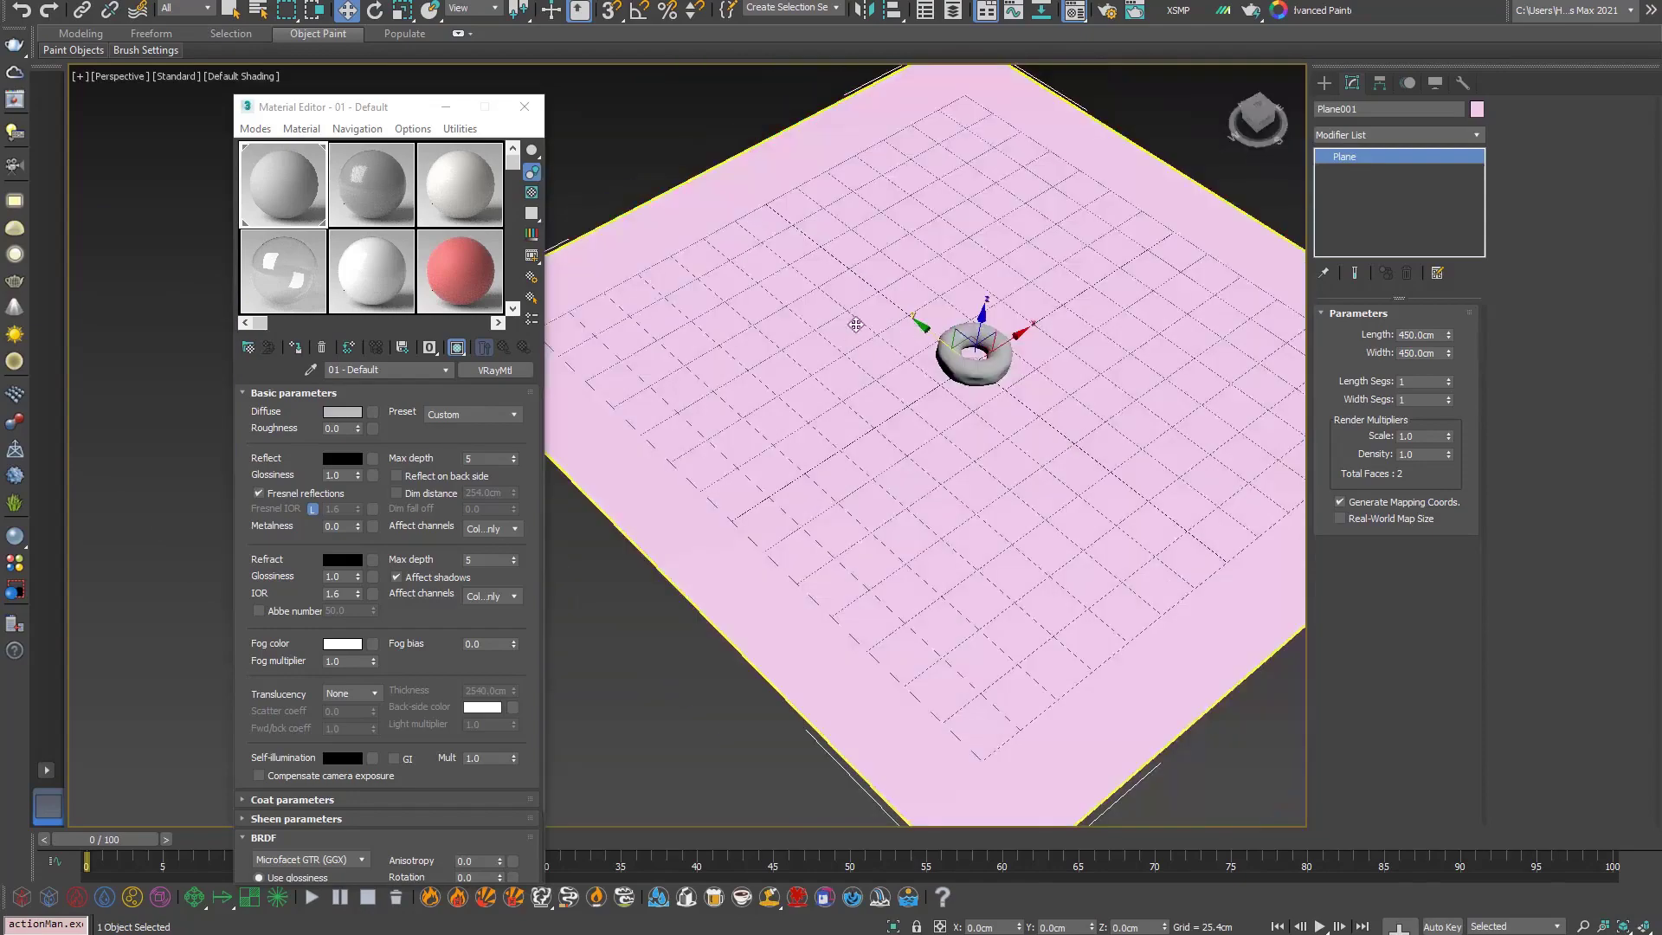
mouse_move(854, 323)
middle_mouse_down("alt")
mouse_move(872, 252)
mouse_move(777, 298)
middle_mouse_up("alt")
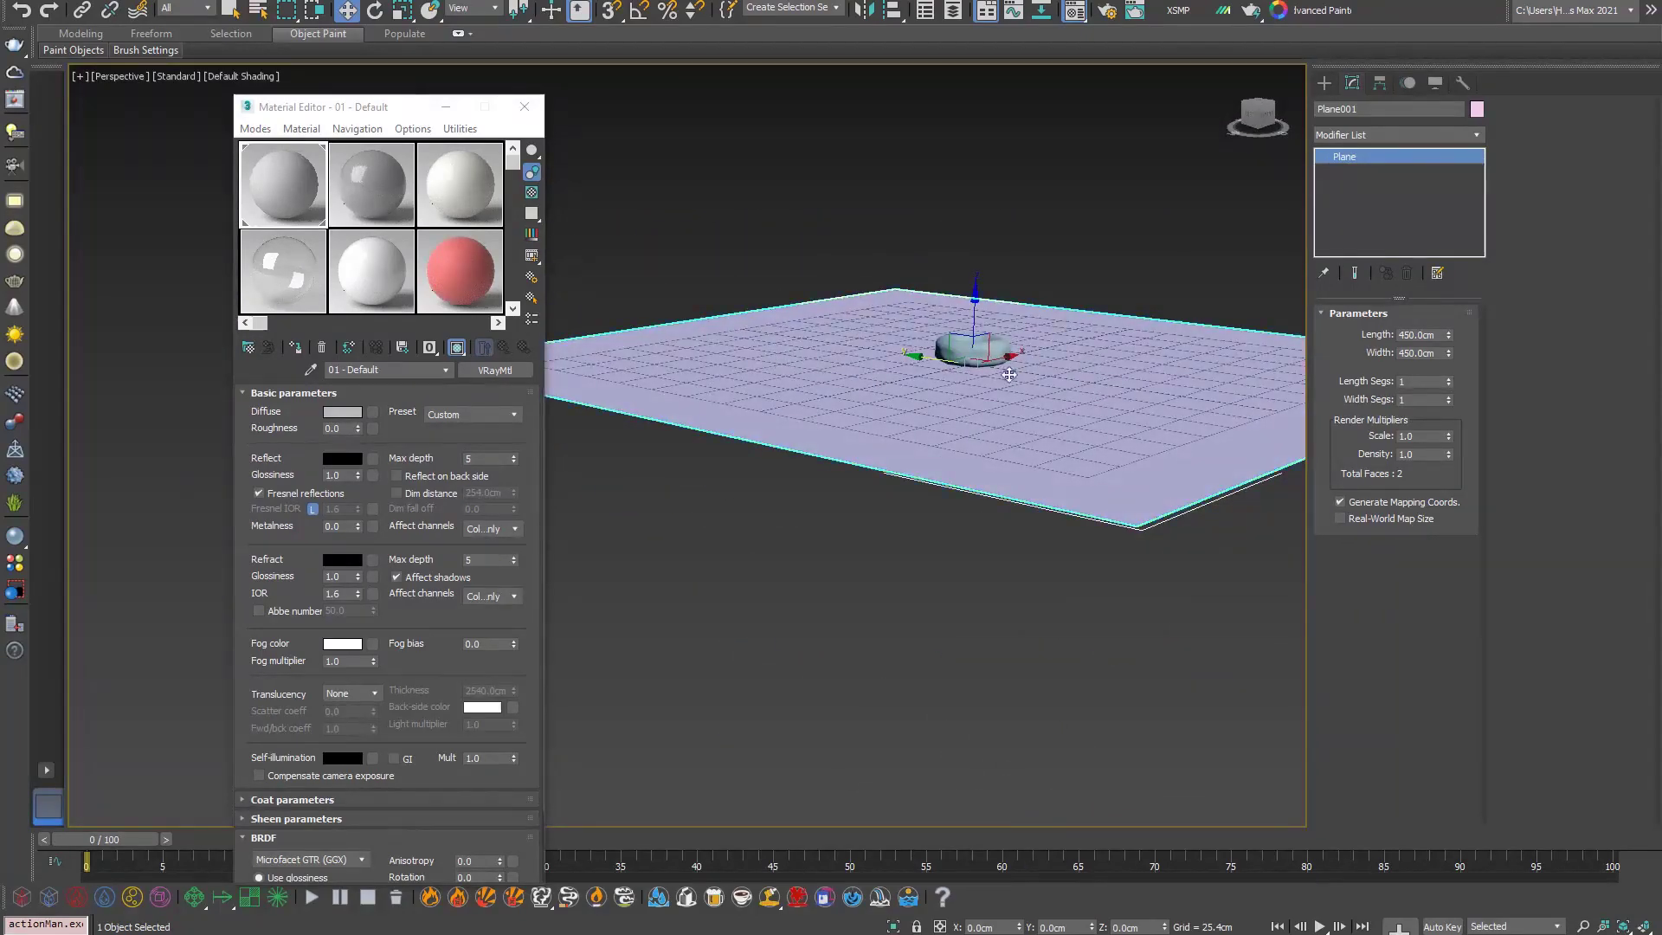
Step: Deselect the plane and select the donut from a higher viewing angle
key("m")
key("ctrl+d")
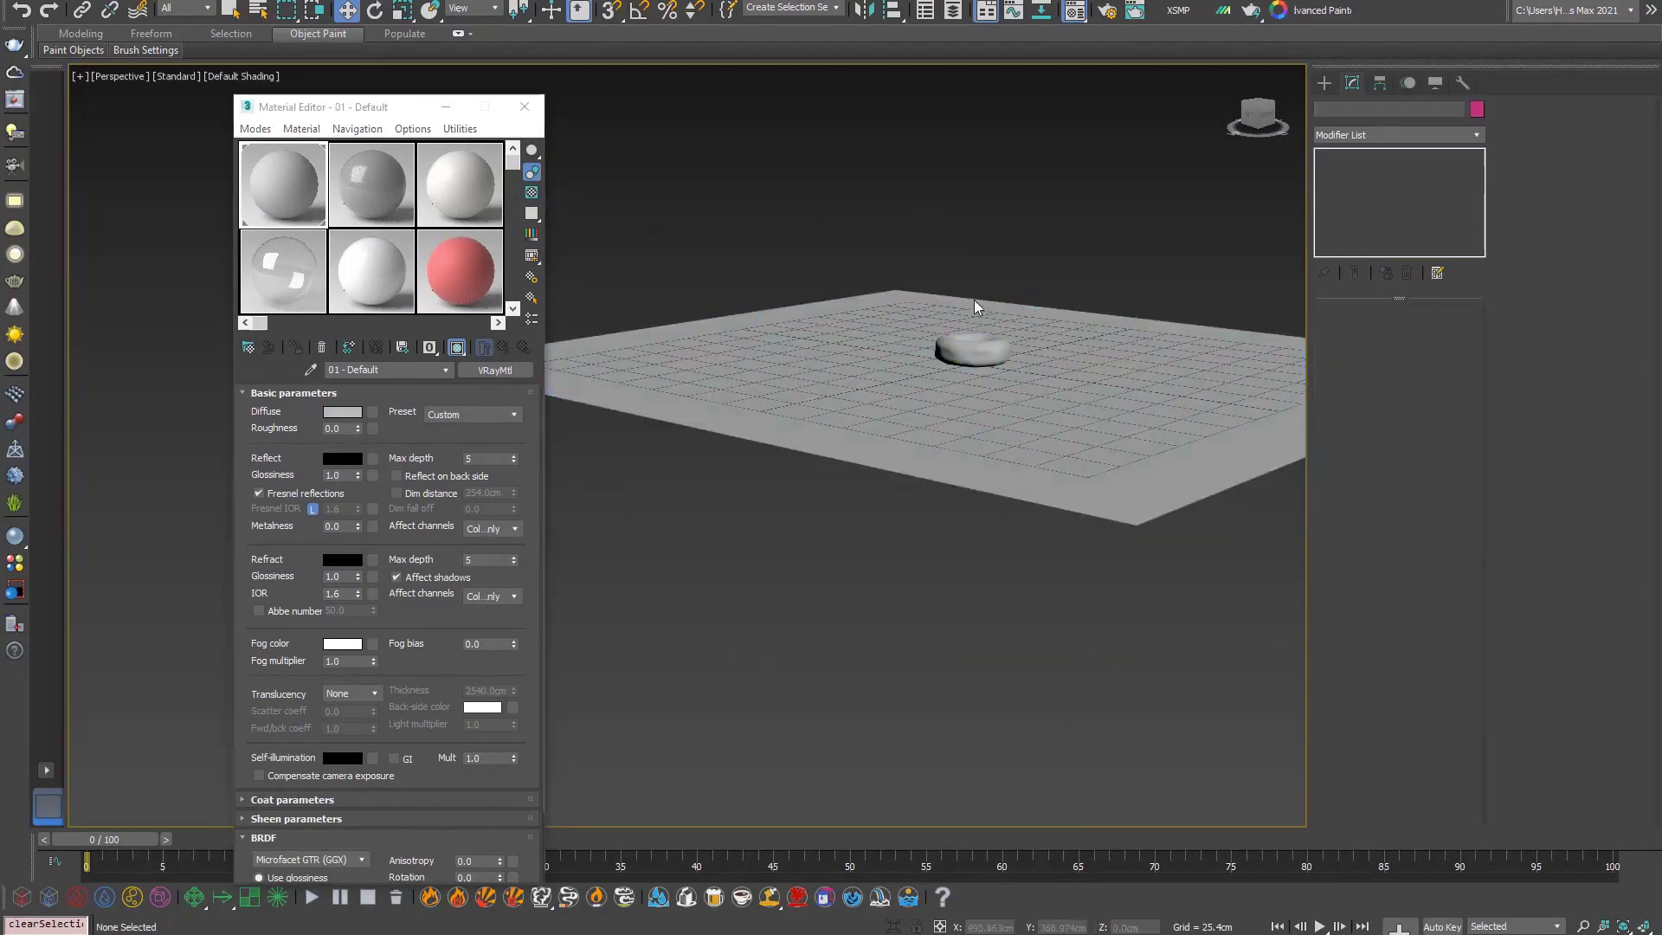
scroll(977, 316, "up", 3)
mouse_move(977, 315)
middle_mouse_down("alt")
mouse_move(1155, 374)
mouse_move(887, 312)
mouse_move(823, 370)
mouse_move(693, 326)
mouse_move(716, 293)
middle_mouse_up("alt")
scroll(887, 311, "up", 3)
left_click(888, 312)
scroll(888, 312, "up", 3)
scroll(716, 293, "down", 5)
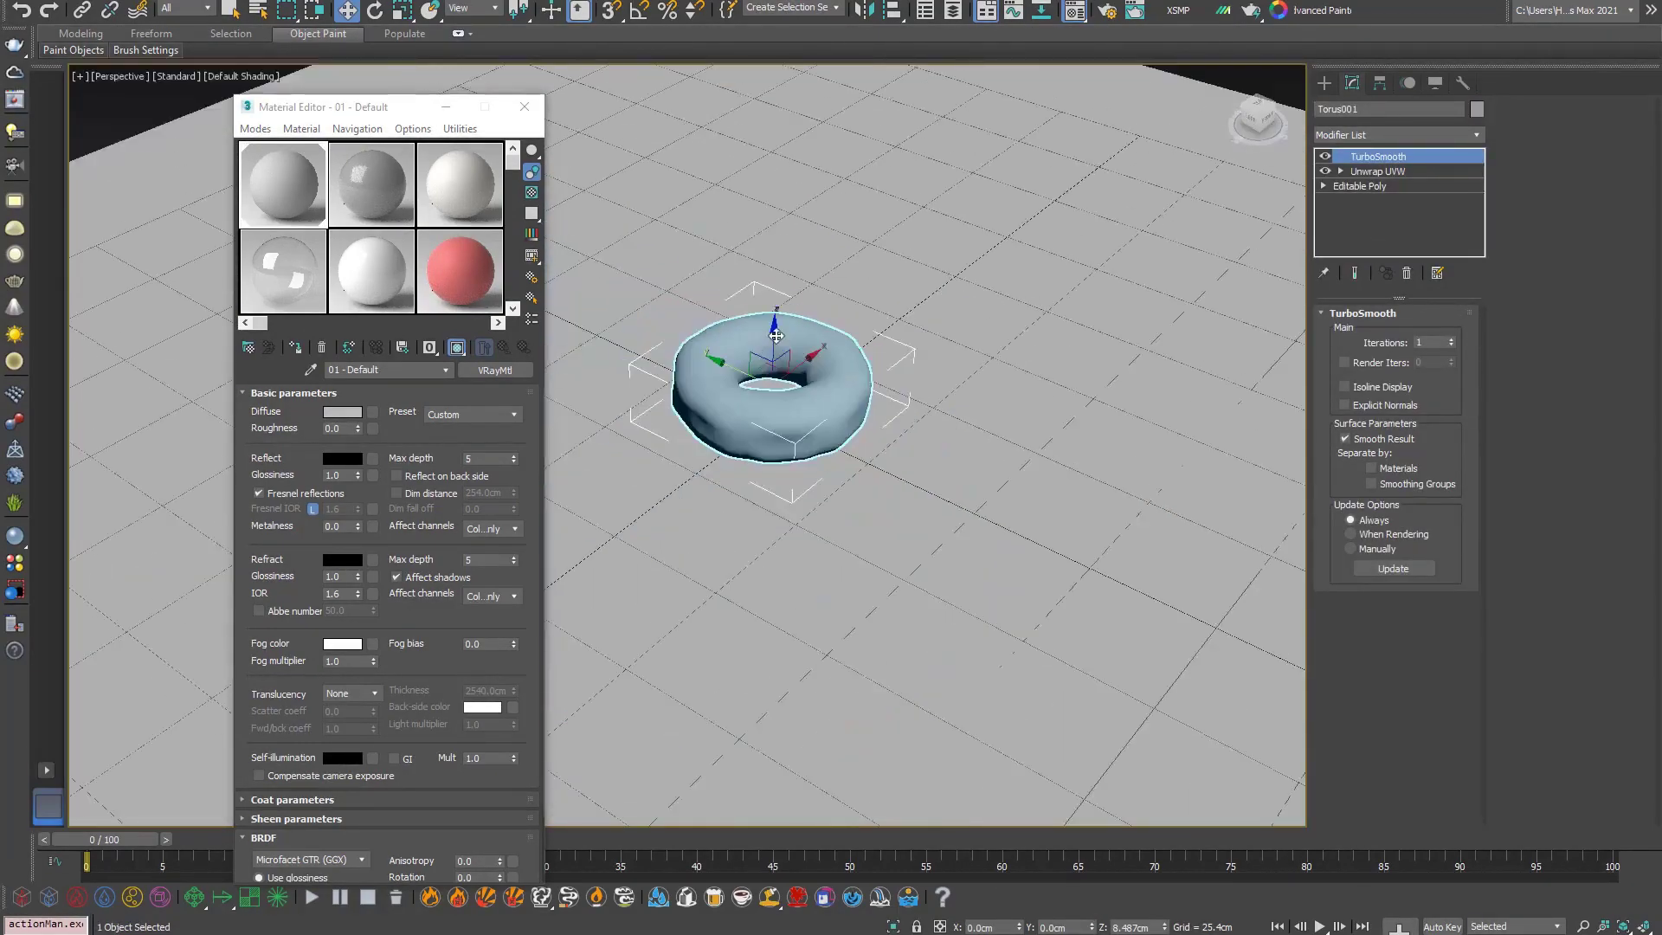
Step: Close the Material Editor and show the Cameras category in the Create panel
left_click(525, 107)
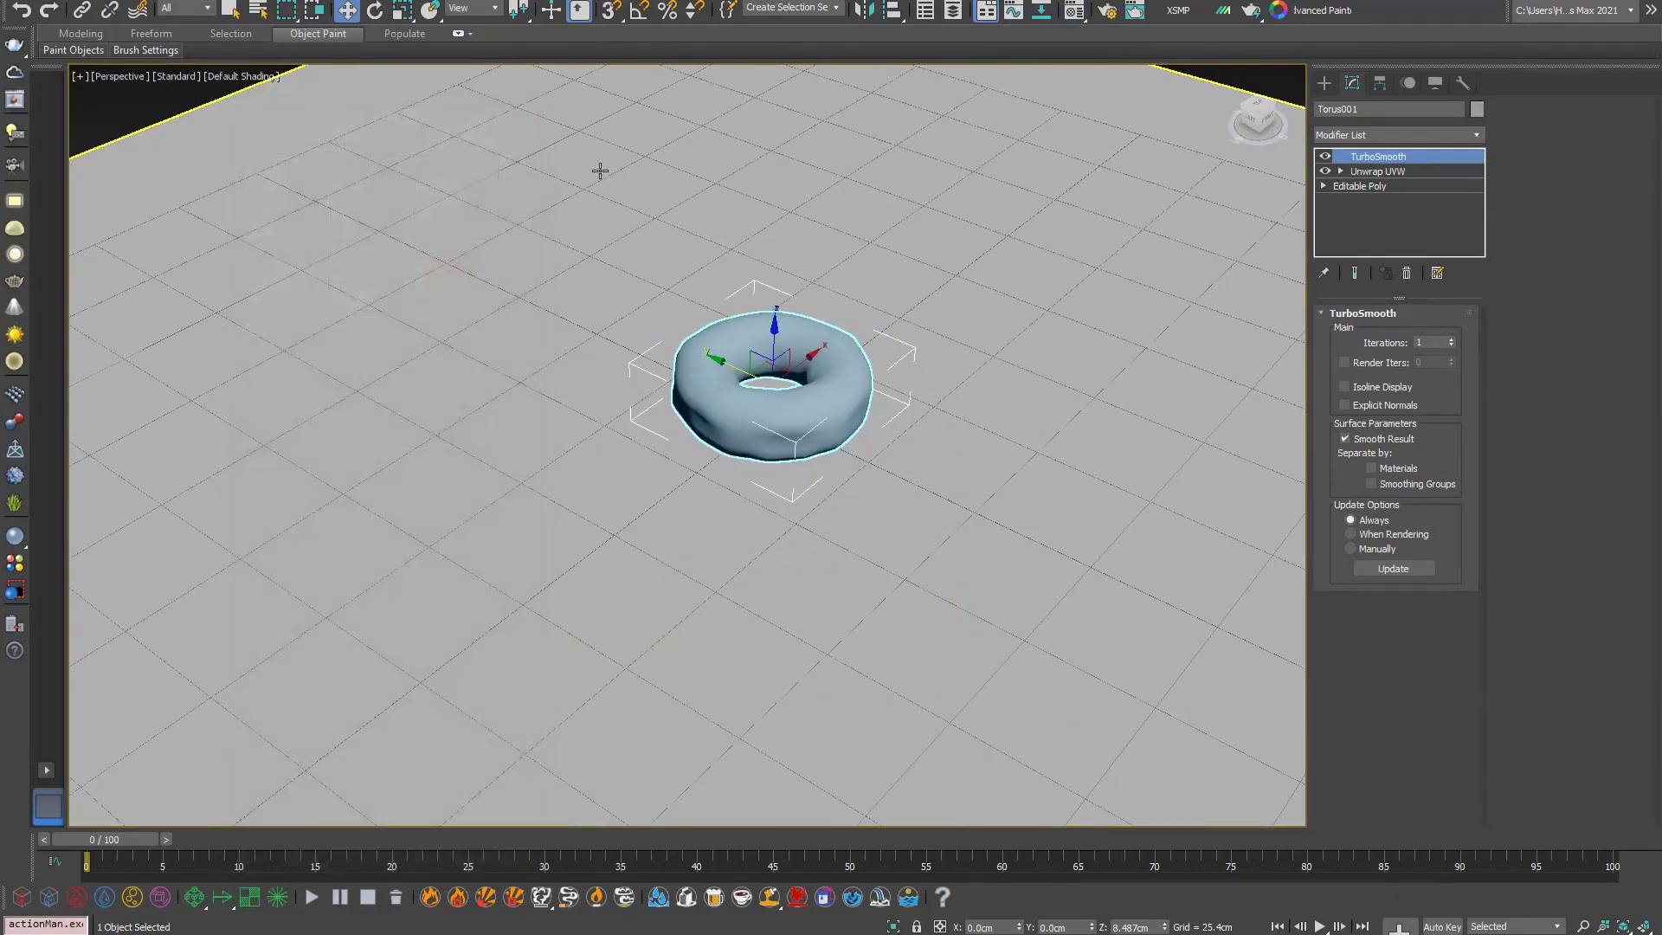
left_click(1324, 82)
left_click(1379, 107)
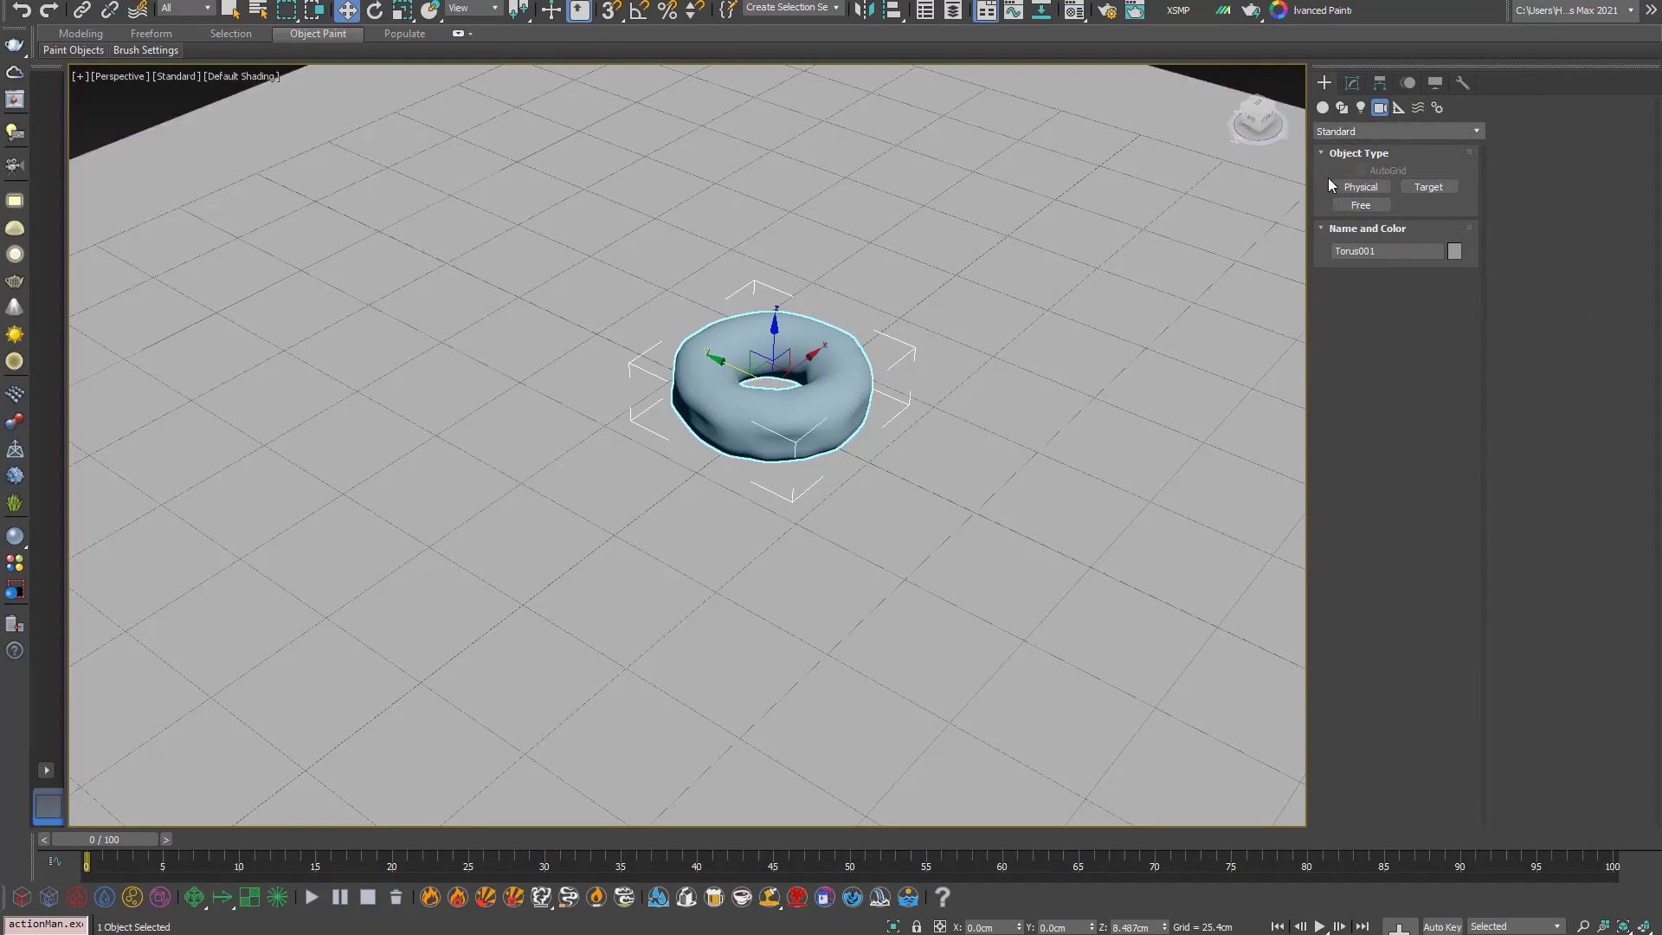
Step: Switch the camera type list to VRay and centre the donut in the view
left_click(1476, 131)
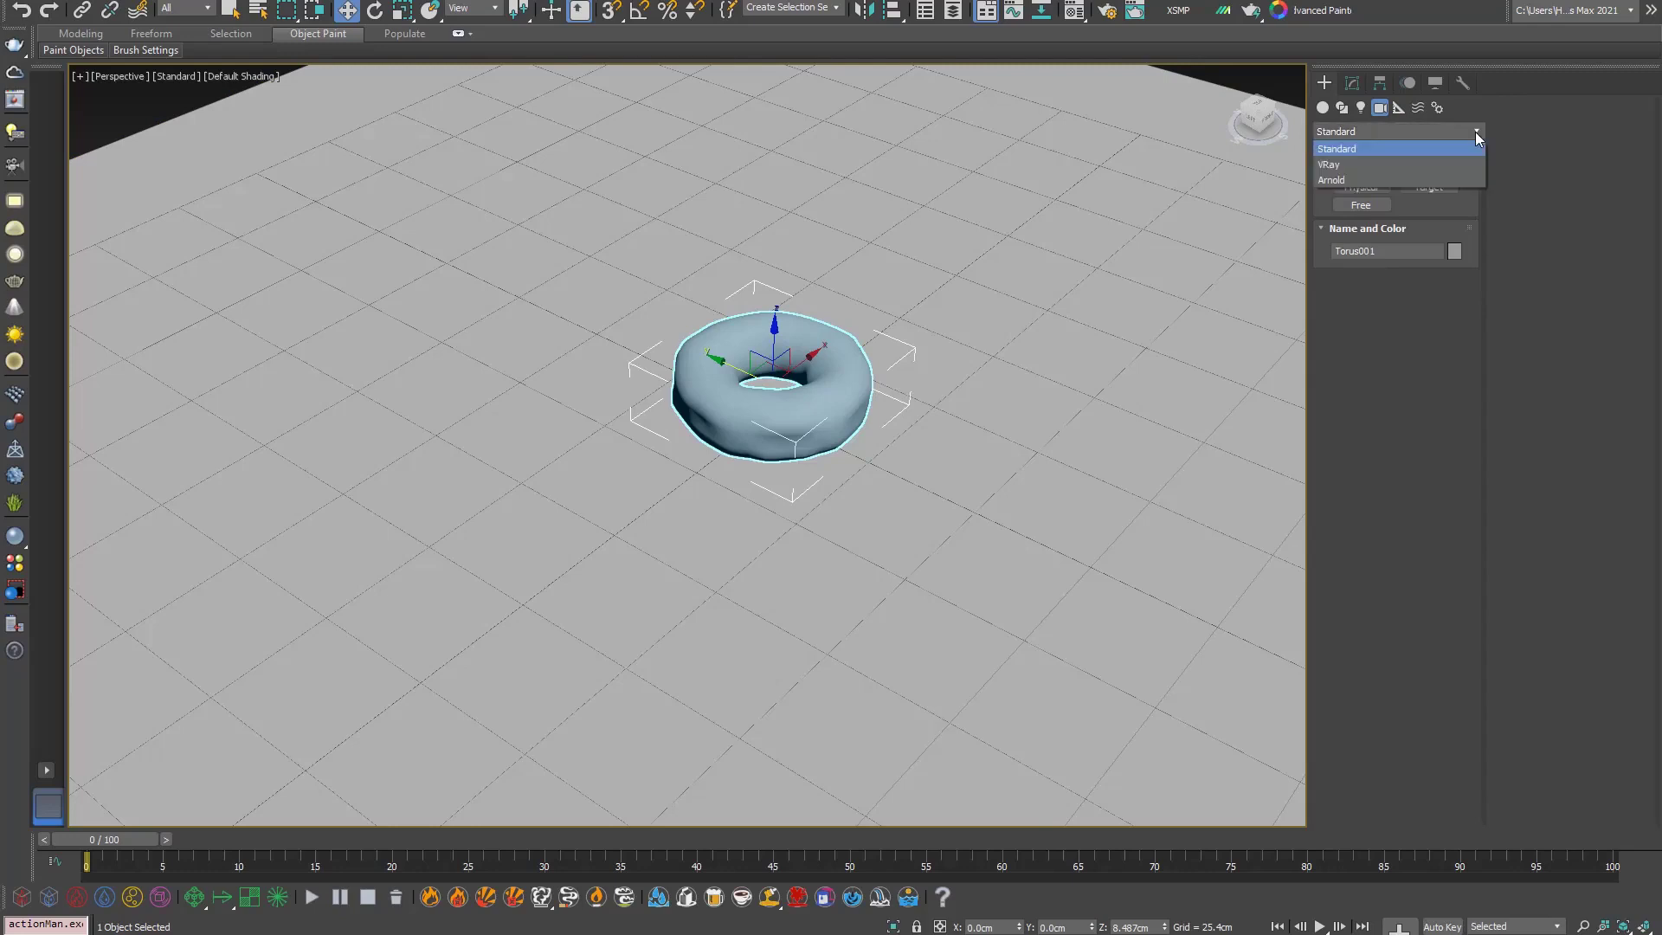
left_click(1348, 164)
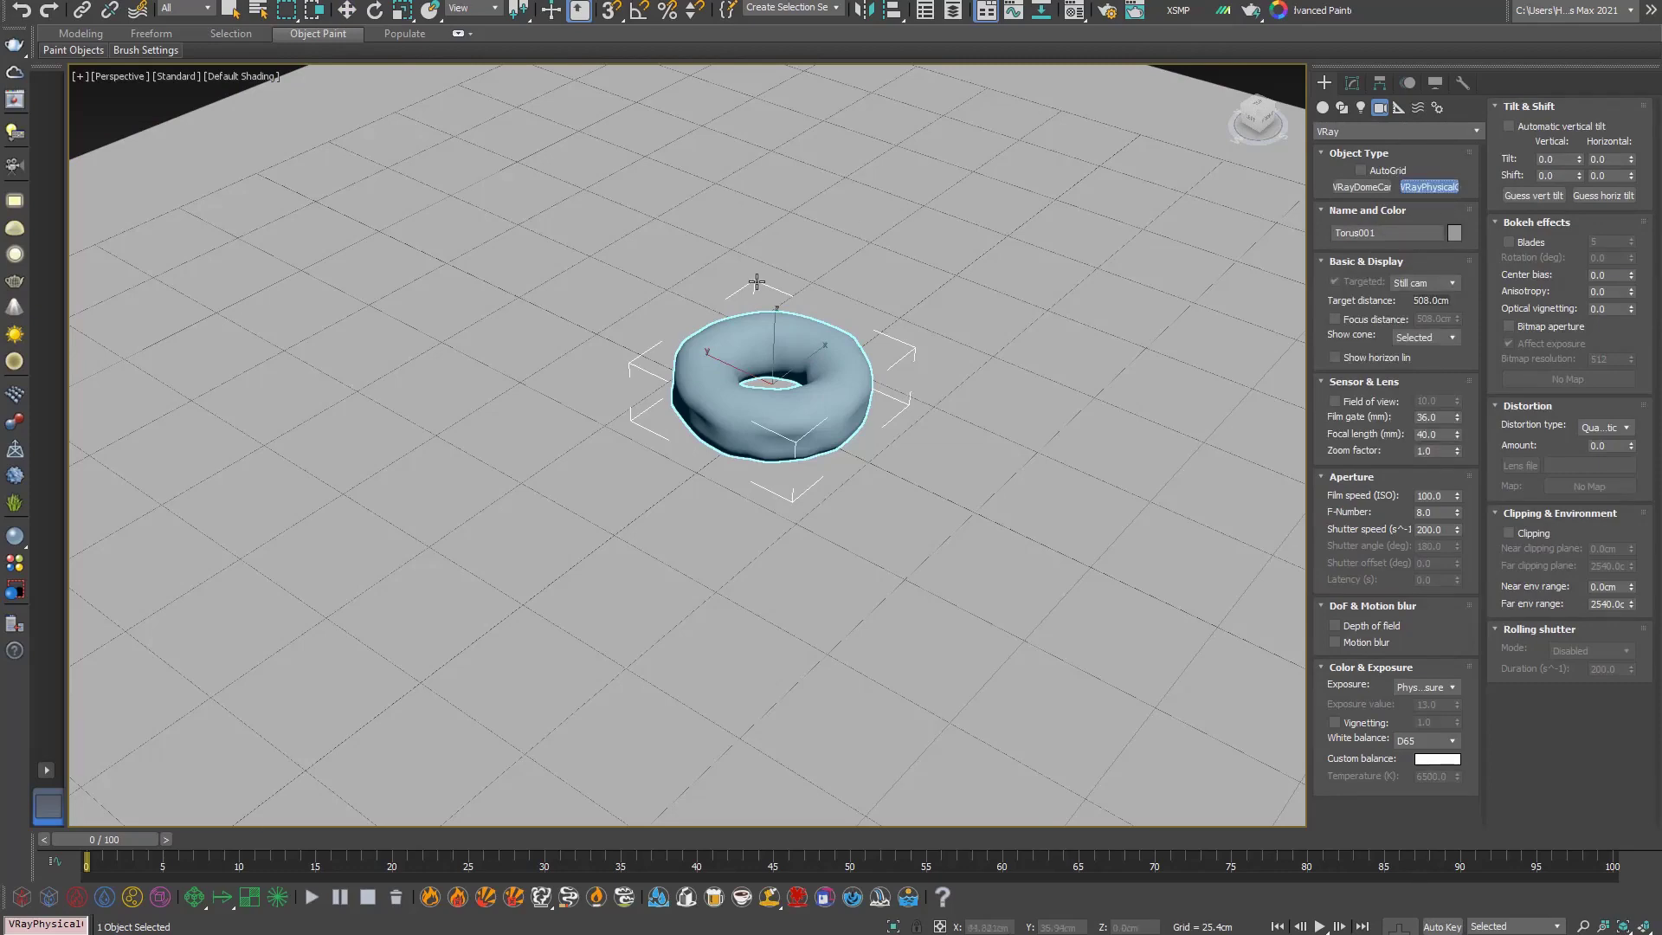
middle_click_drag(927, 472, 1019, 443, "alt")
scroll(975, 435, "down", 5)
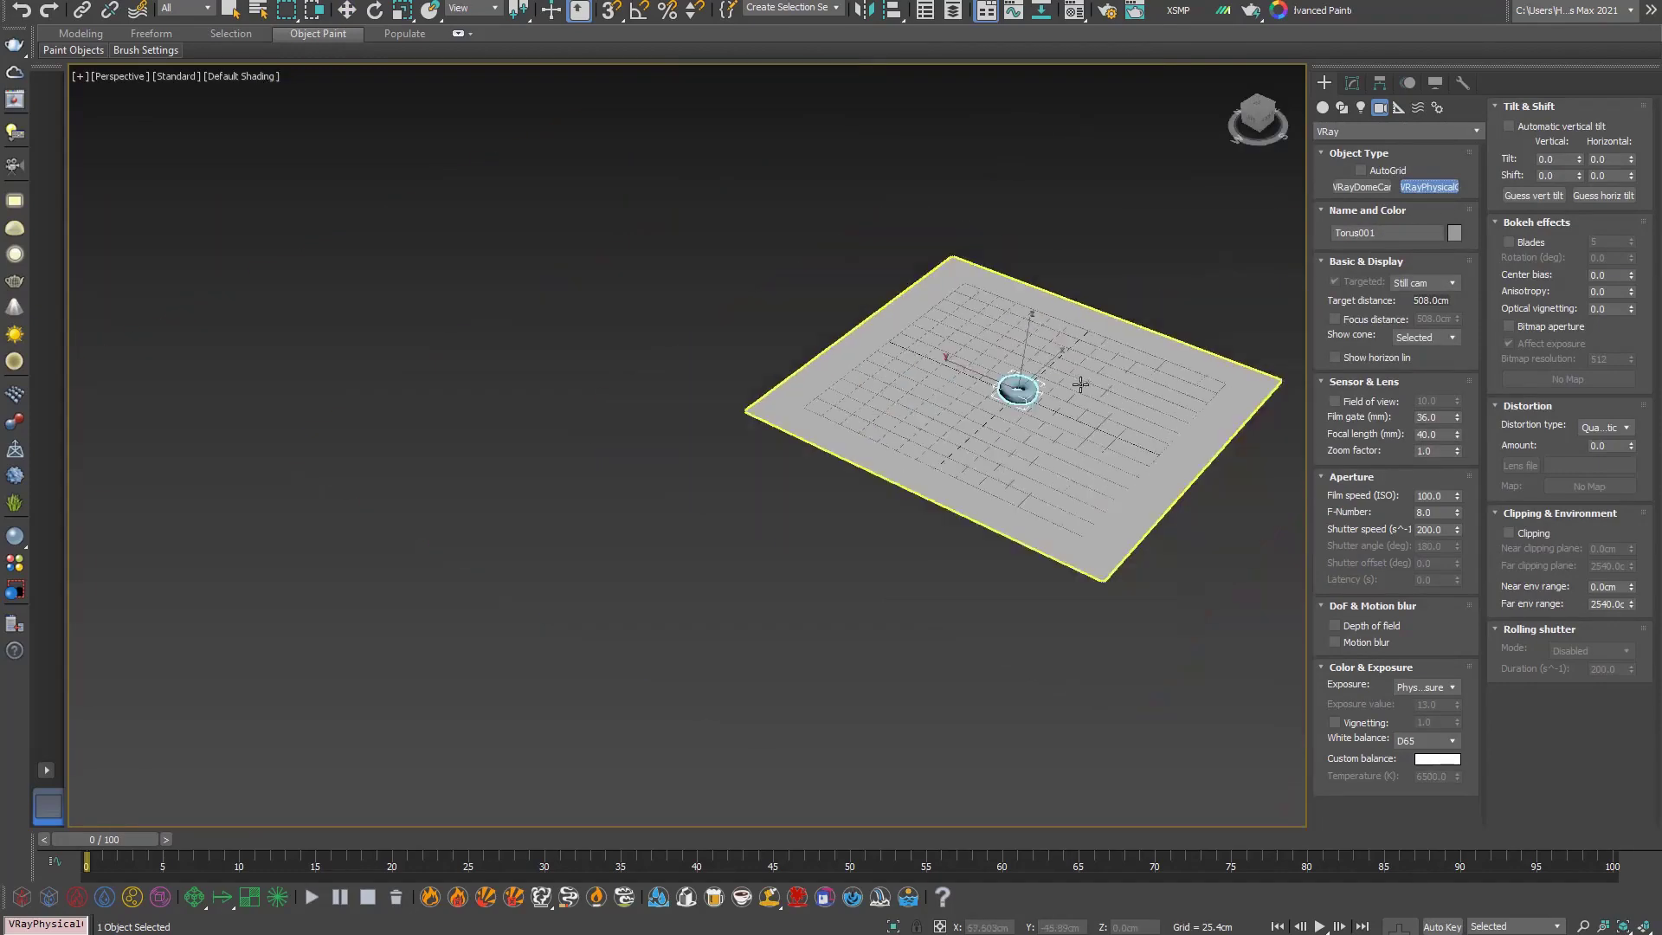
scroll(1002, 401, "up", 3)
middle_click_drag(1090, 400, 838, 411)
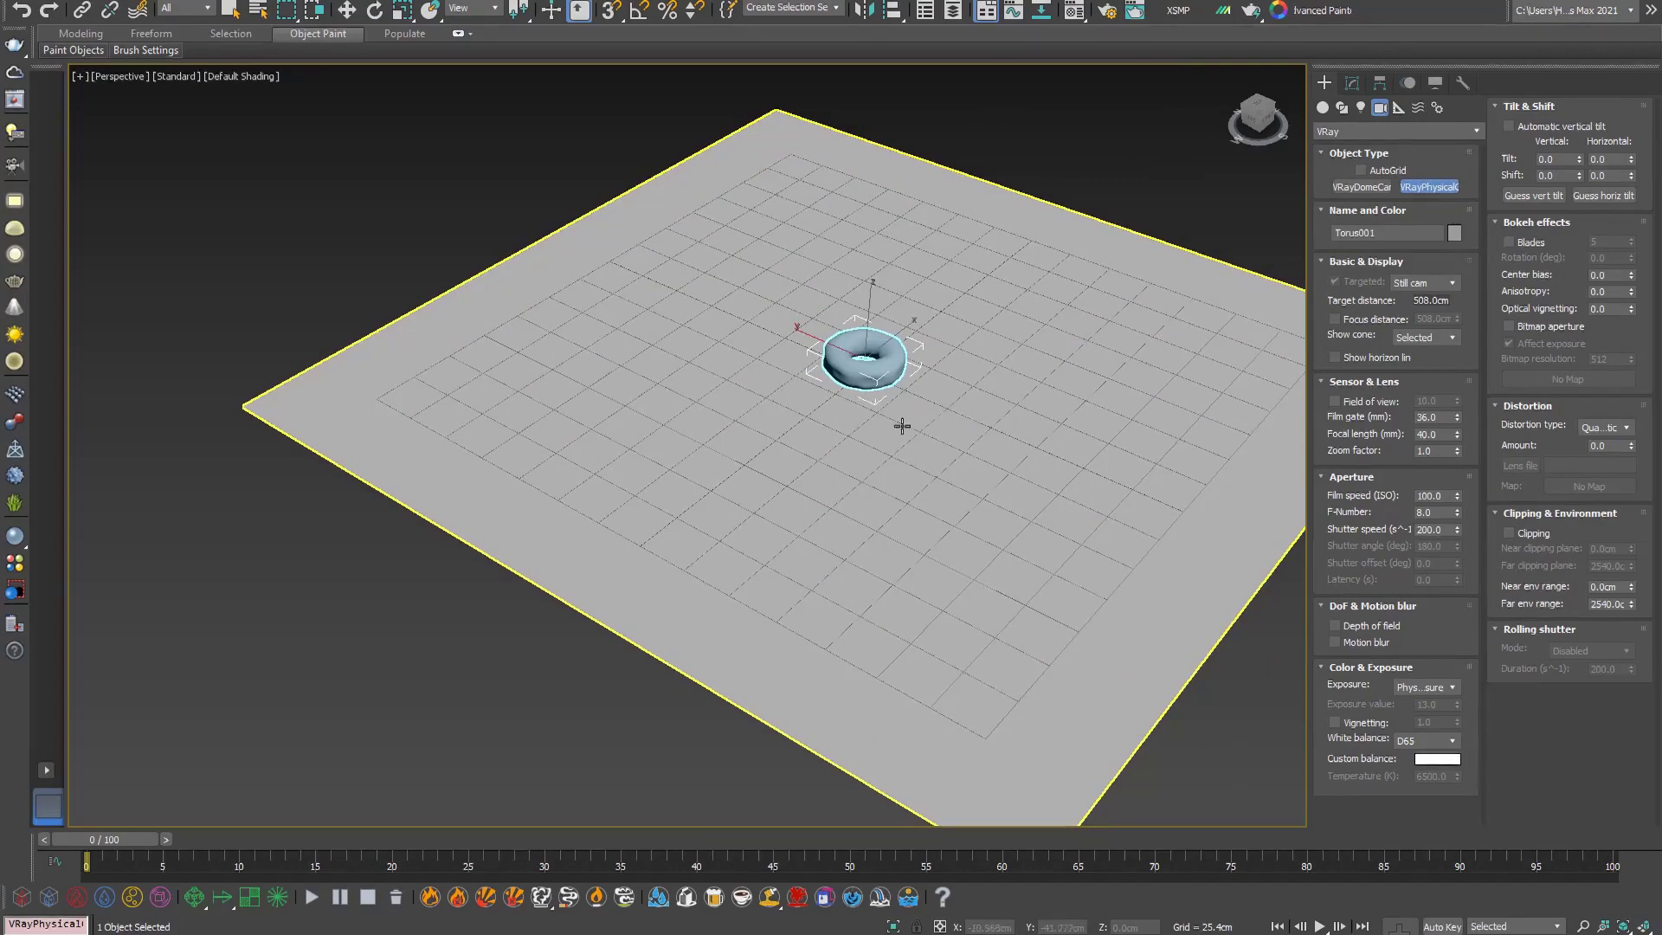
middle_click_drag(902, 426, 760, 447, "alt")
Step: In Top view, drag a VRay physical camera from below the donut up toward it
key("t")
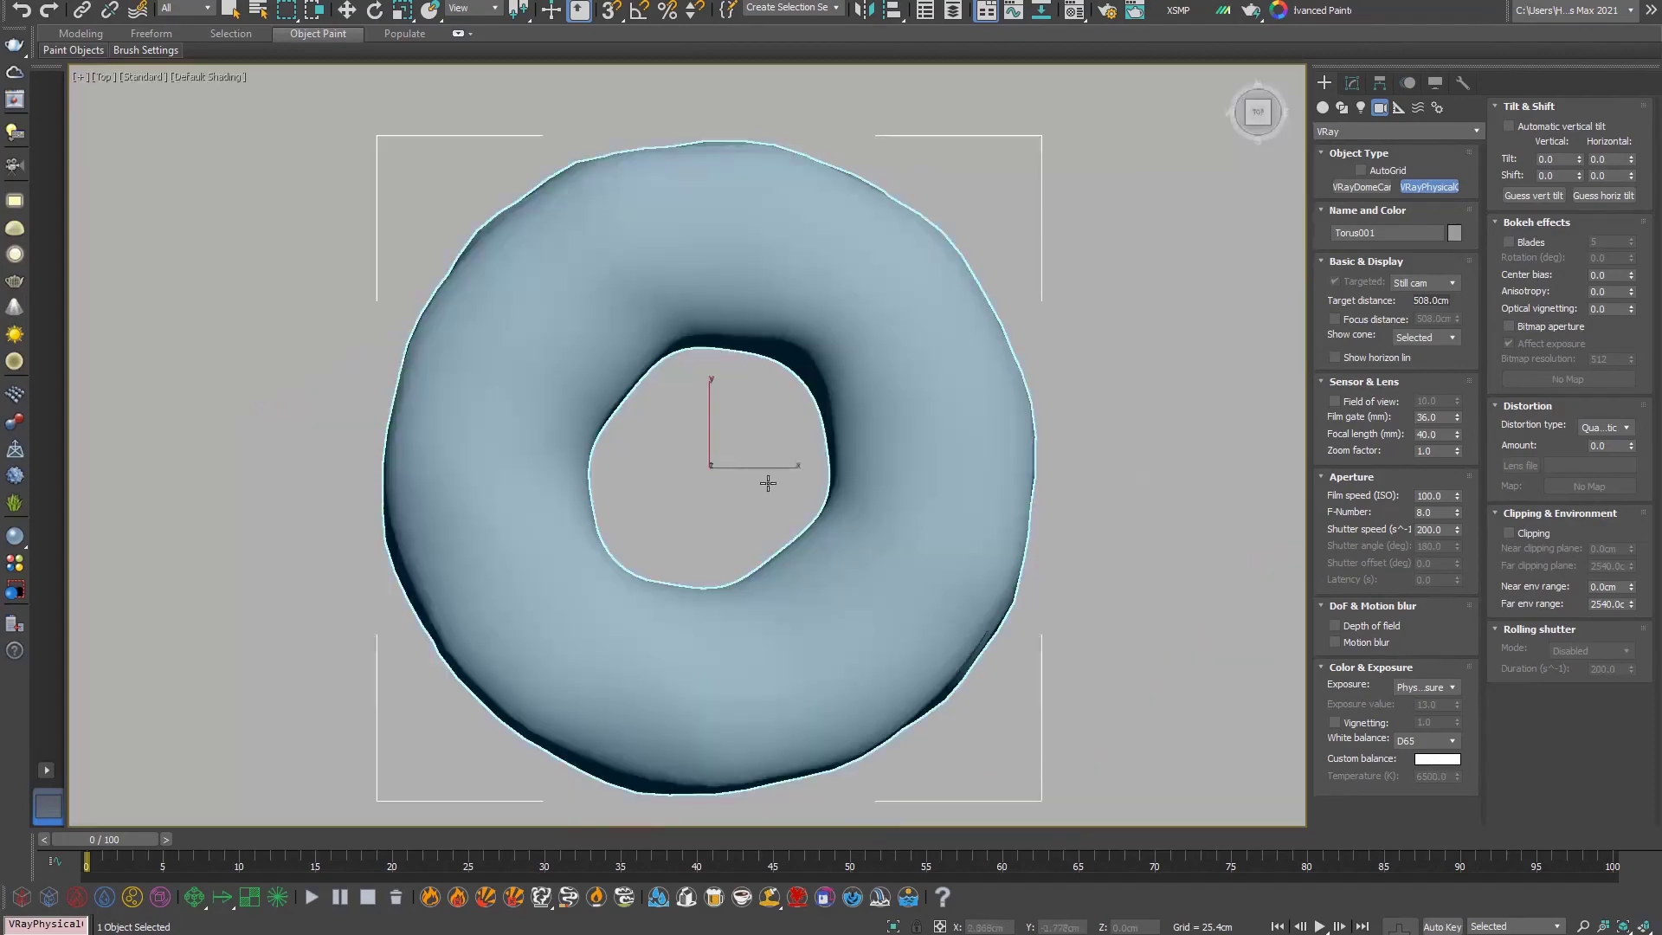
scroll(764, 483, "down", 5)
middle_click_drag(781, 533, 765, 243)
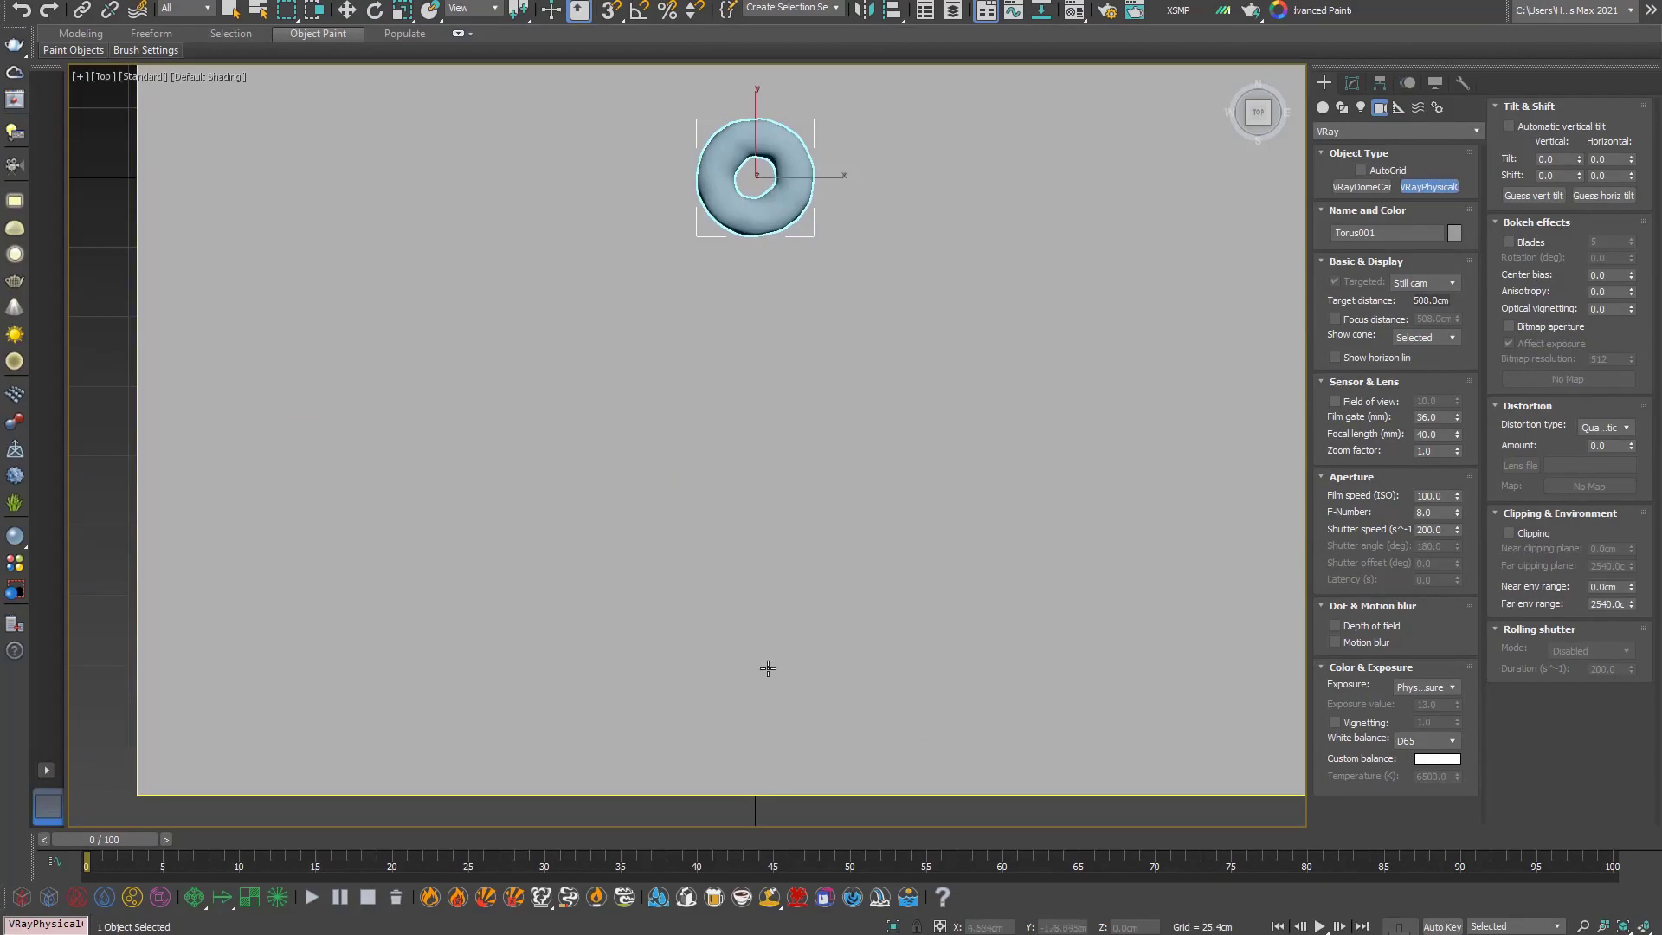
left_click_drag(768, 671, 767, 195)
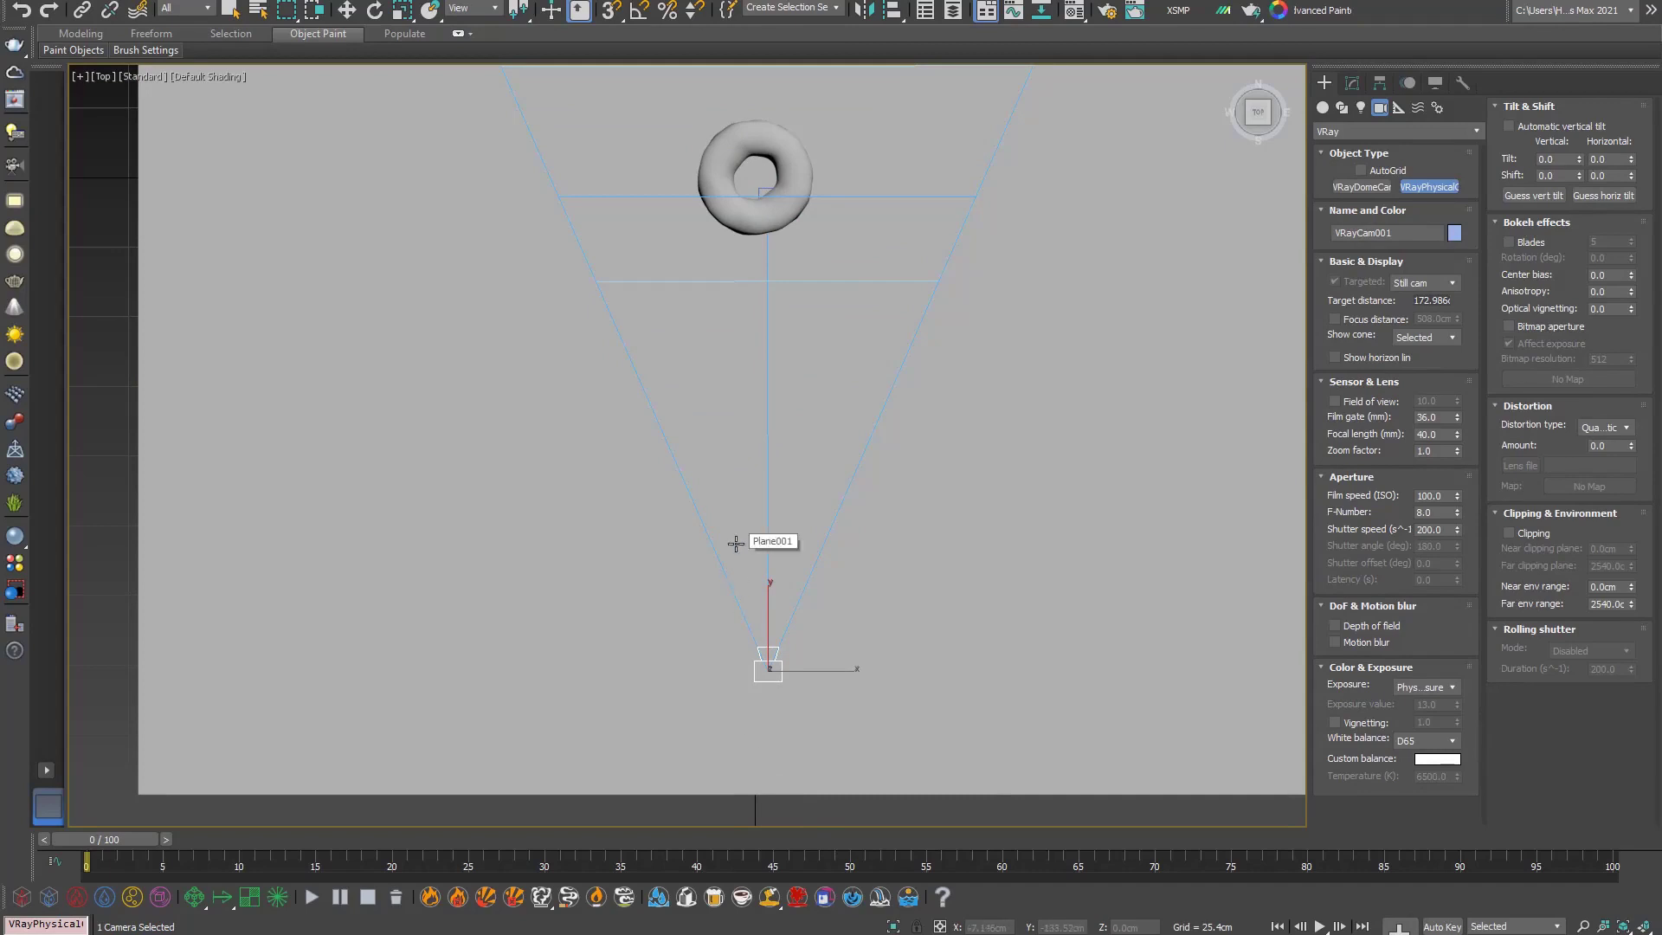
Step: Look through VRayCam001, then restore four viewports with Perspective showing the camera view
key("c")
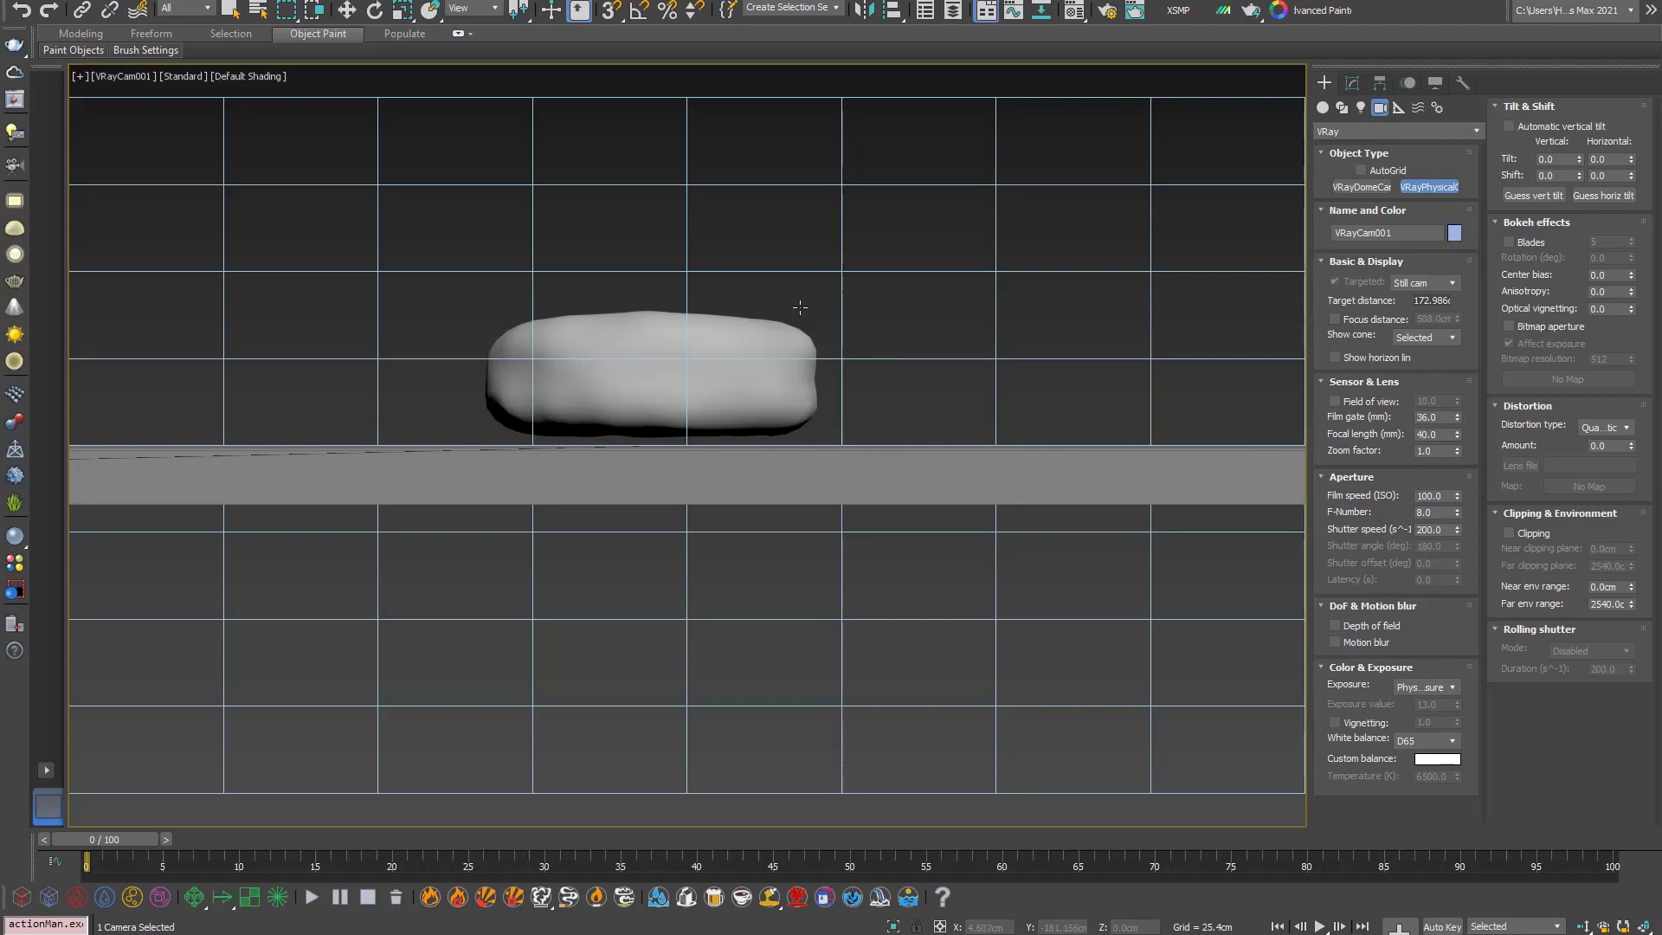
mouse_move(800, 307)
middle_mouse_down()
mouse_move(798, 360)
mouse_move(891, 490)
mouse_move(958, 490)
mouse_move(965, 755)
mouse_move(927, 511)
mouse_move(947, 460)
middle_mouse_up()
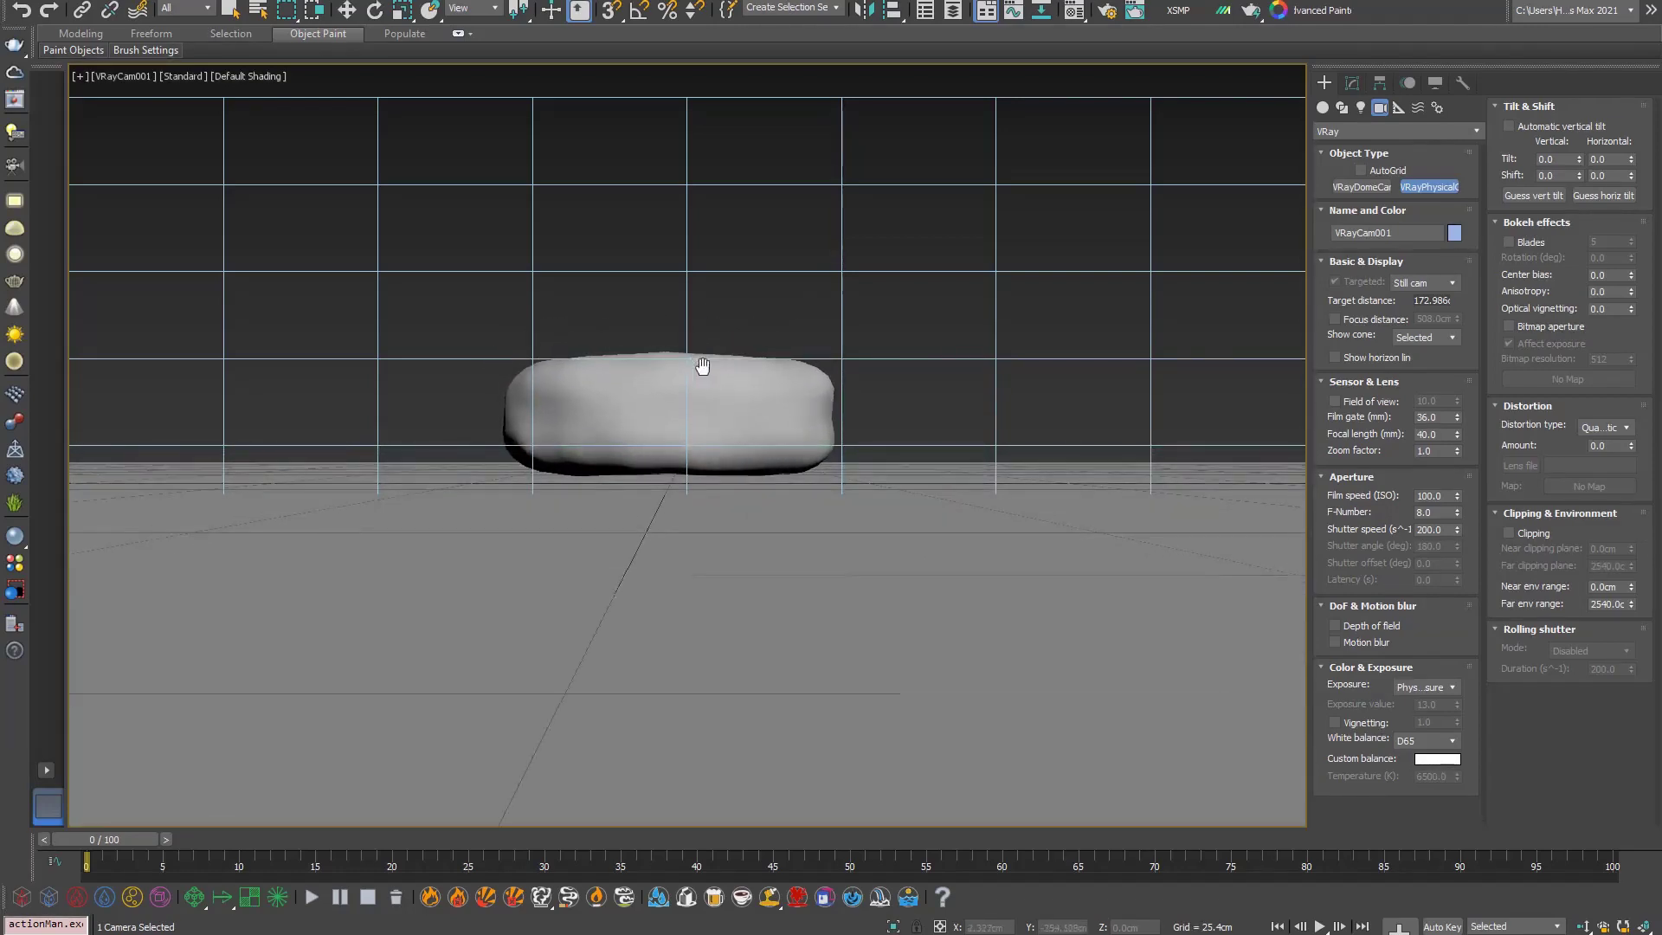
middle_click_drag(698, 367, 723, 334)
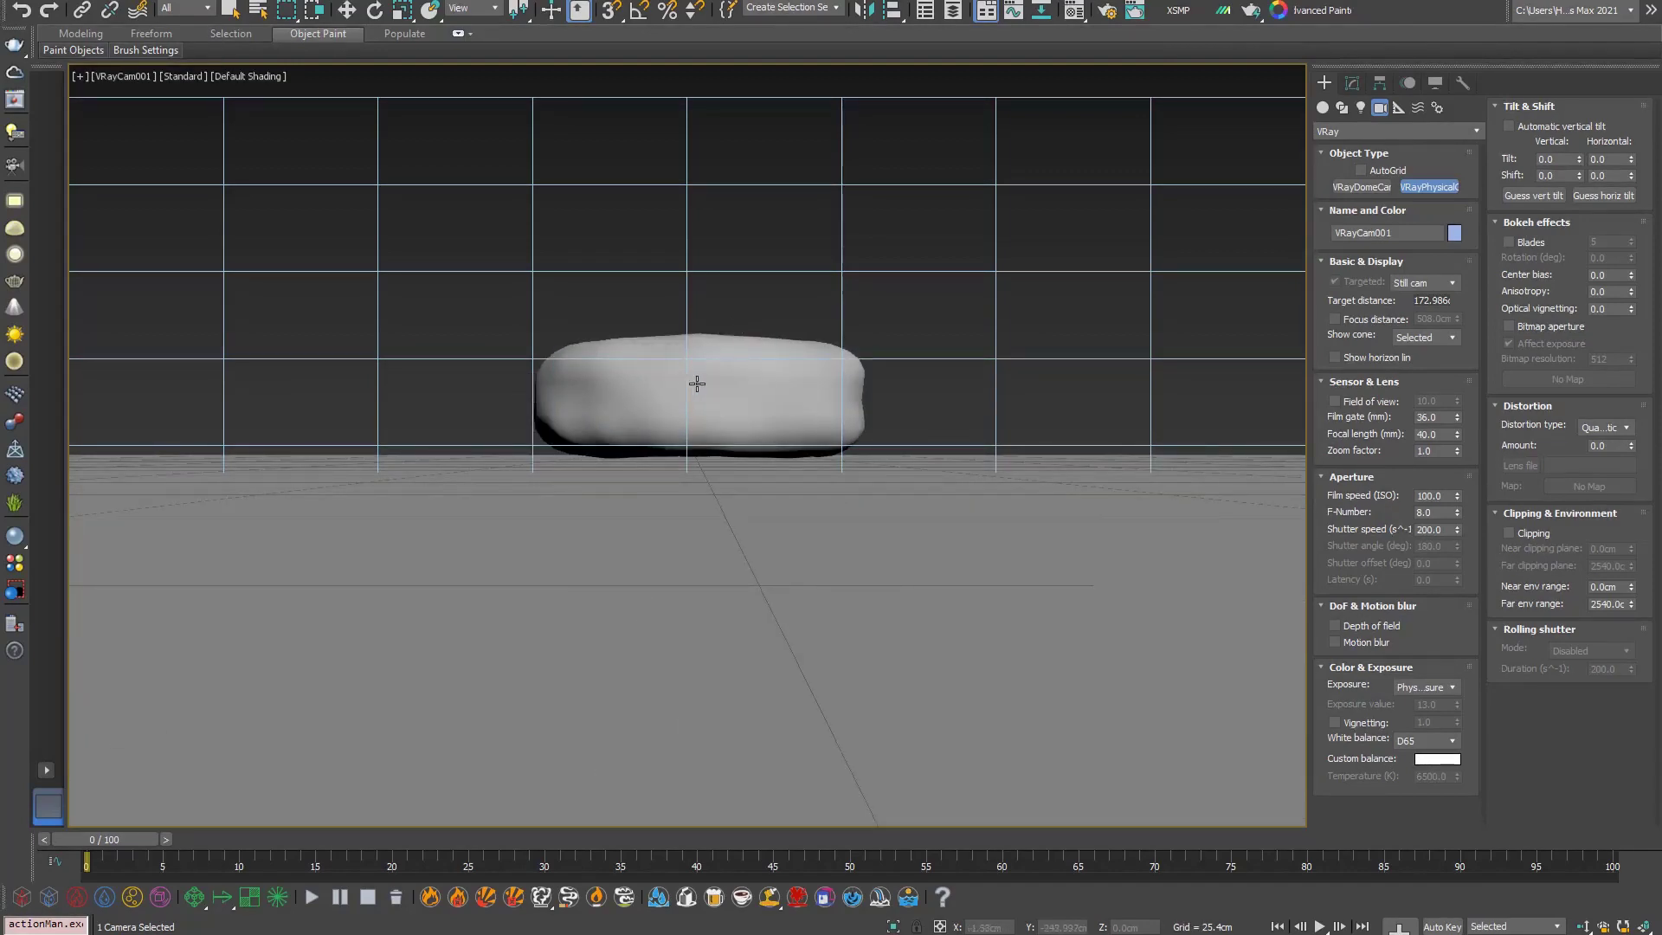
key("alt+w")
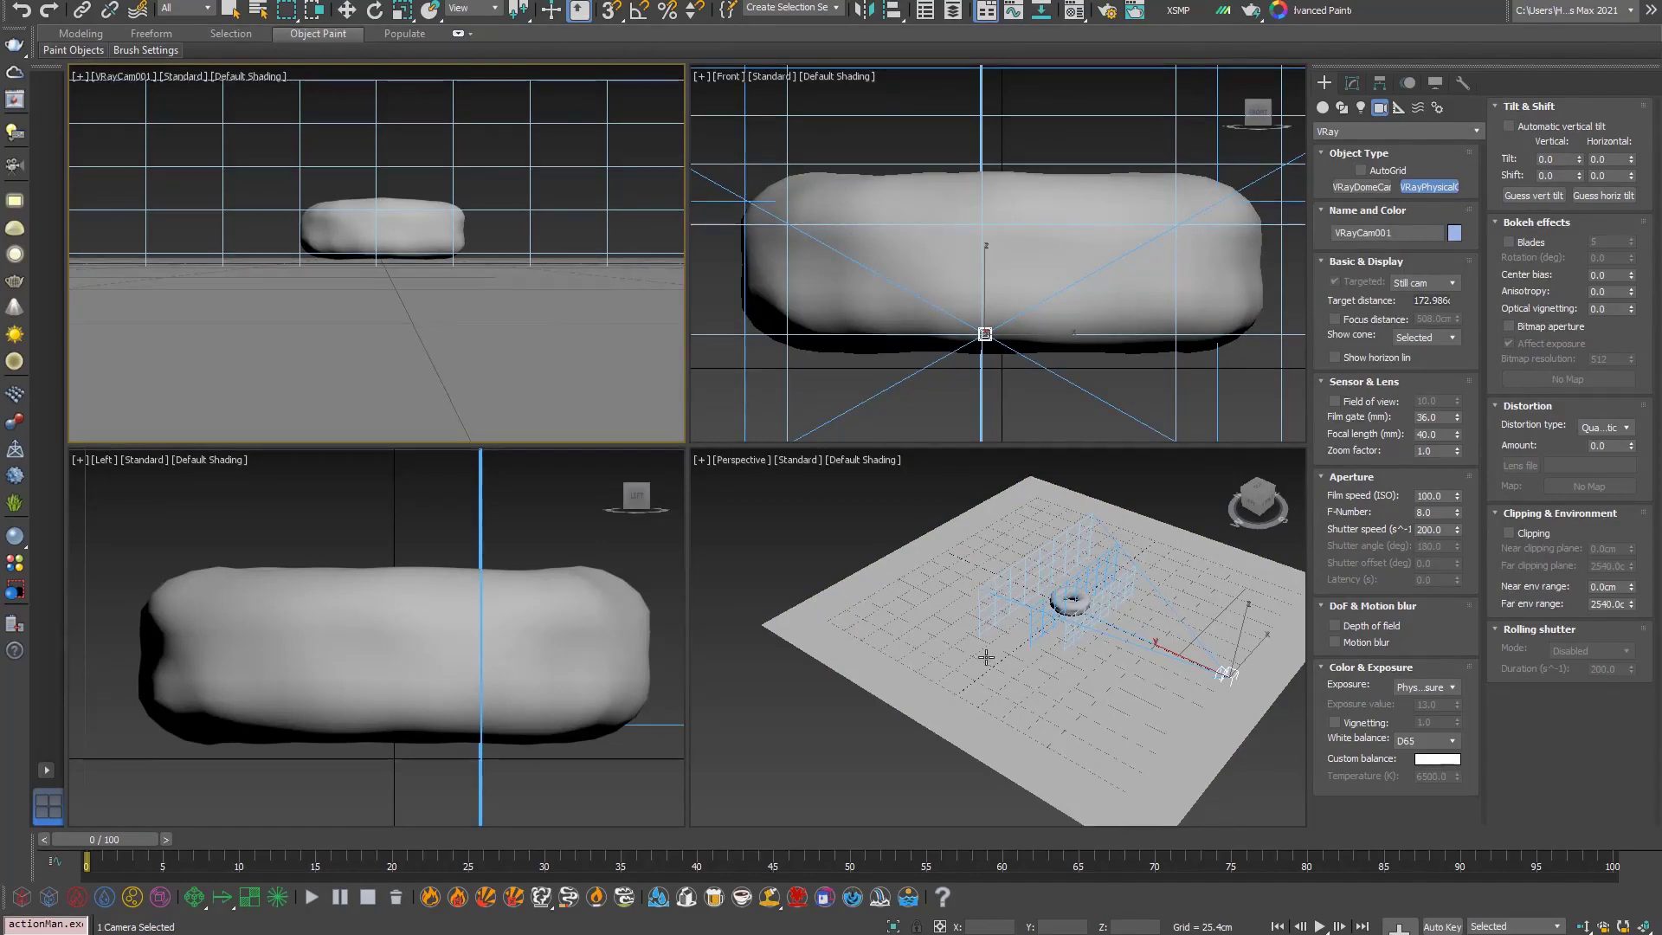
middle_click_drag(1123, 657, 1019, 673)
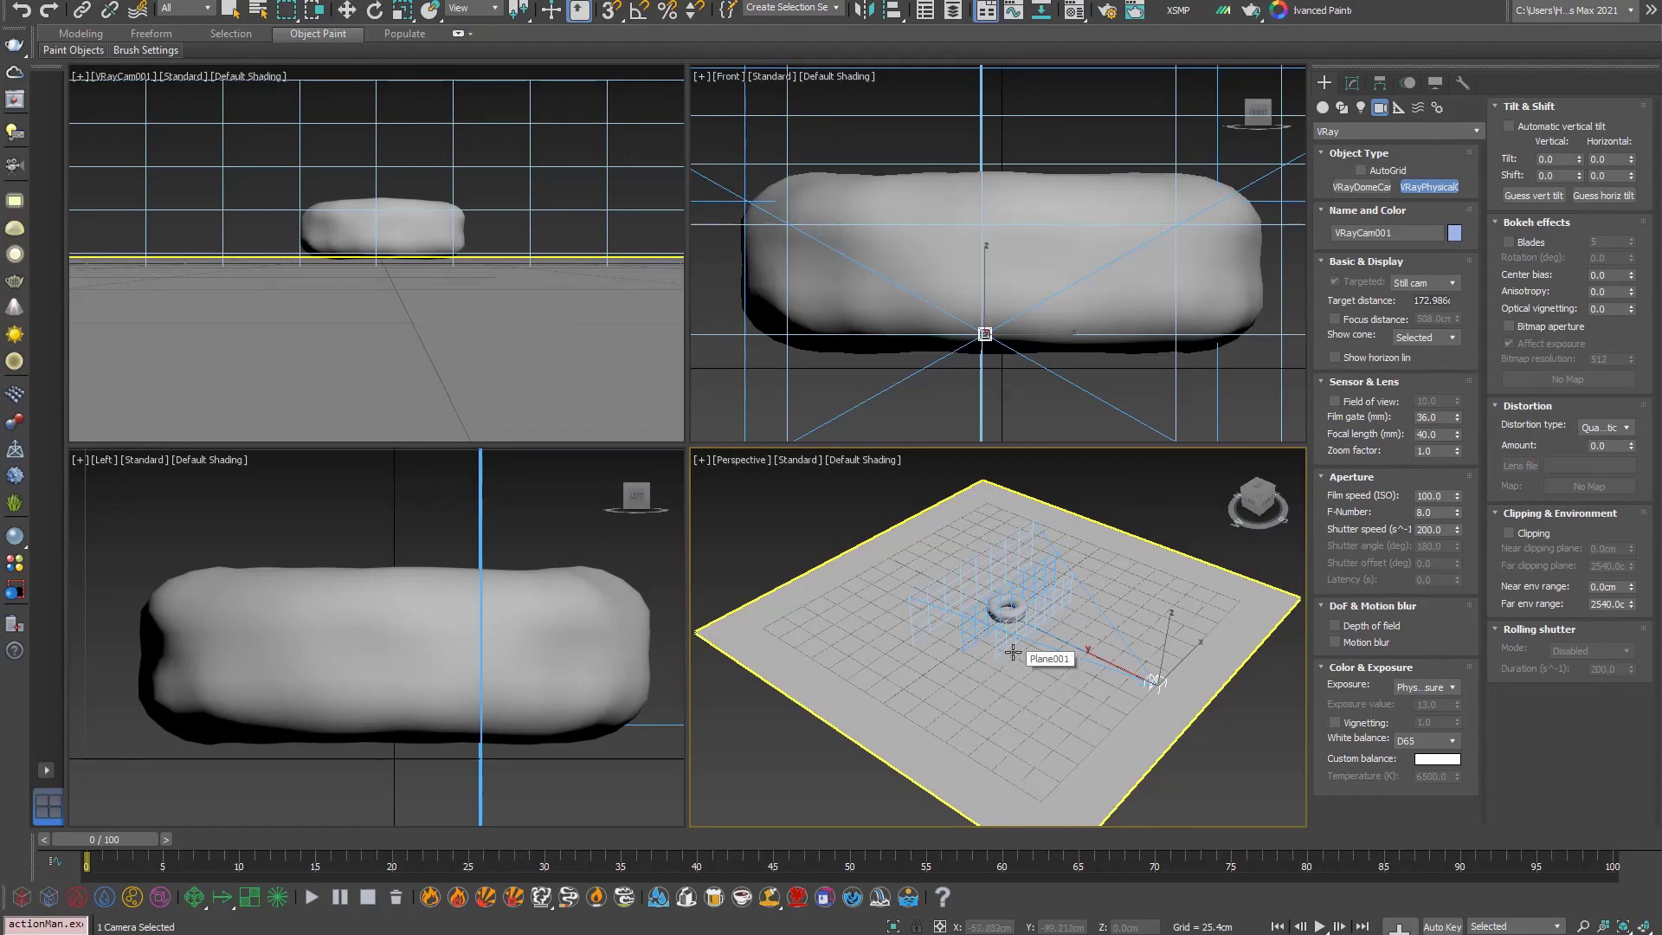
key("c")
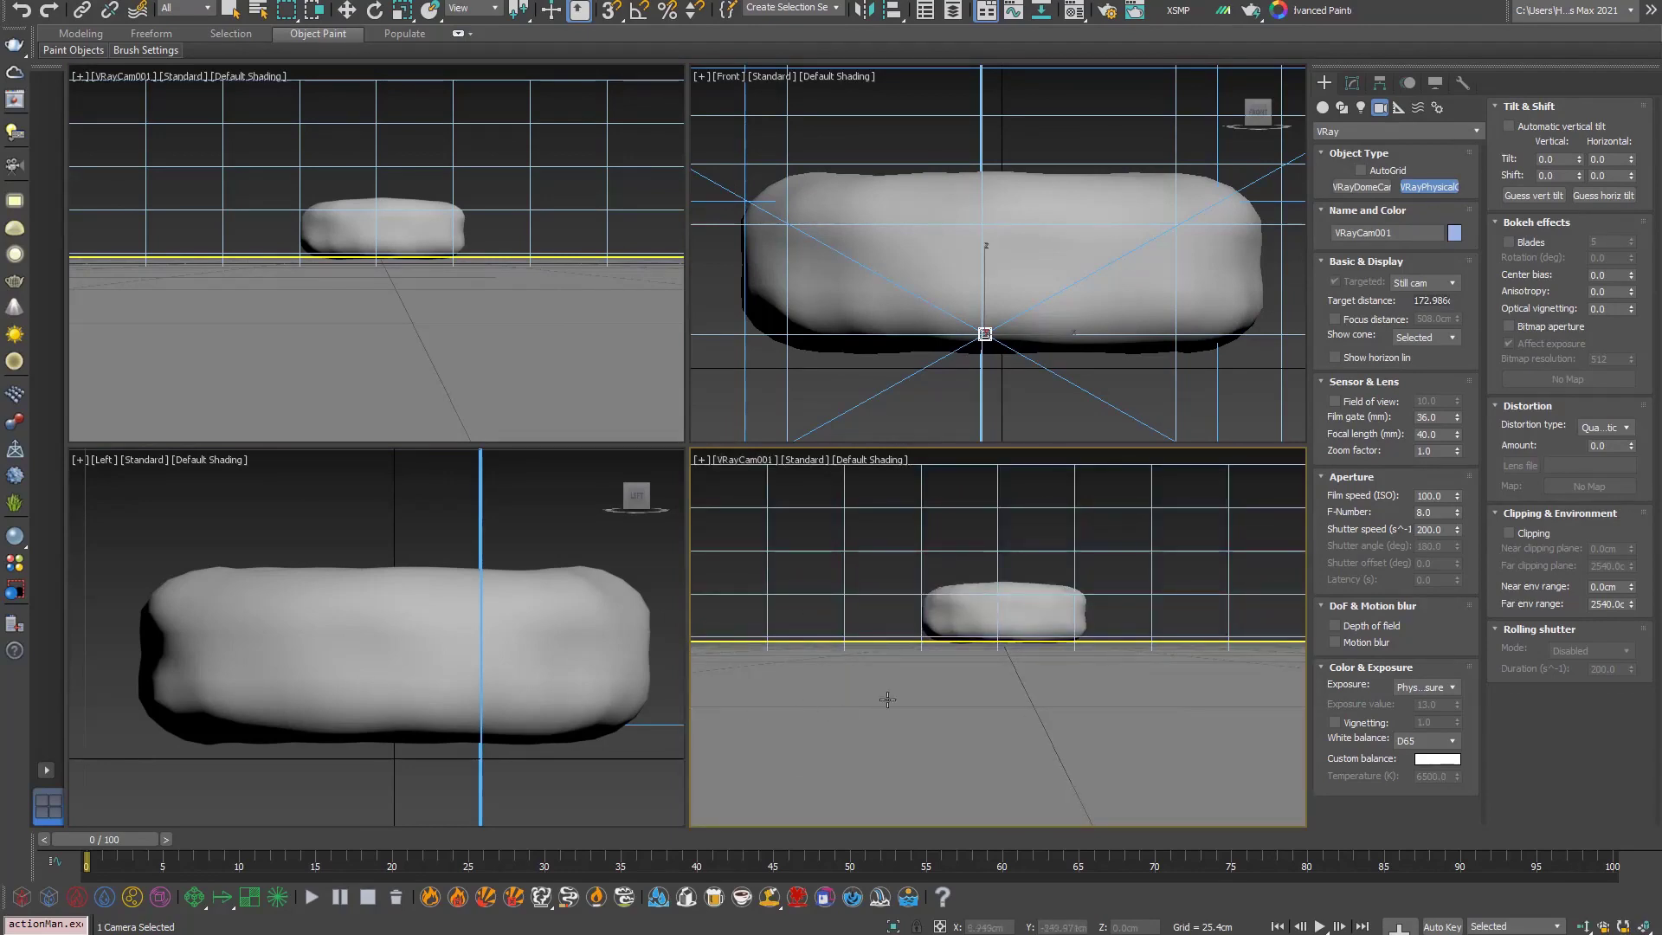
Step: Switch the upper-right viewport to Top and shift the camera sideways, undoing the last move
right_click(988, 206)
key("t")
scroll(989, 208, "down", 5)
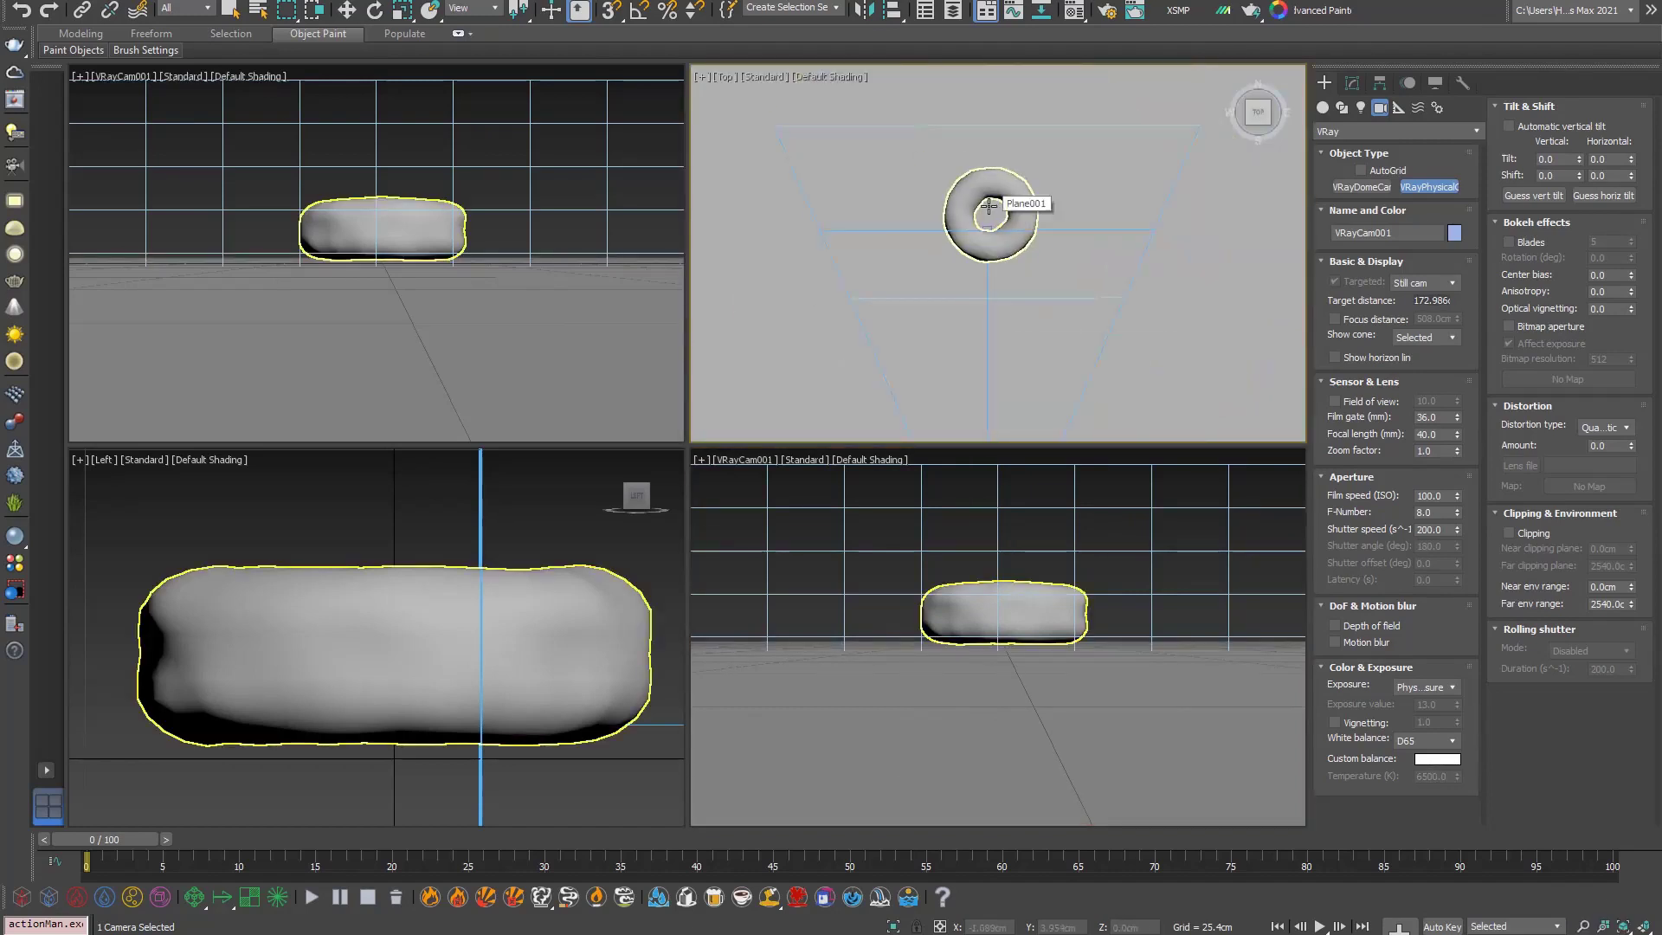
middle_click_drag(984, 258, 892, 152)
left_click(1024, 227)
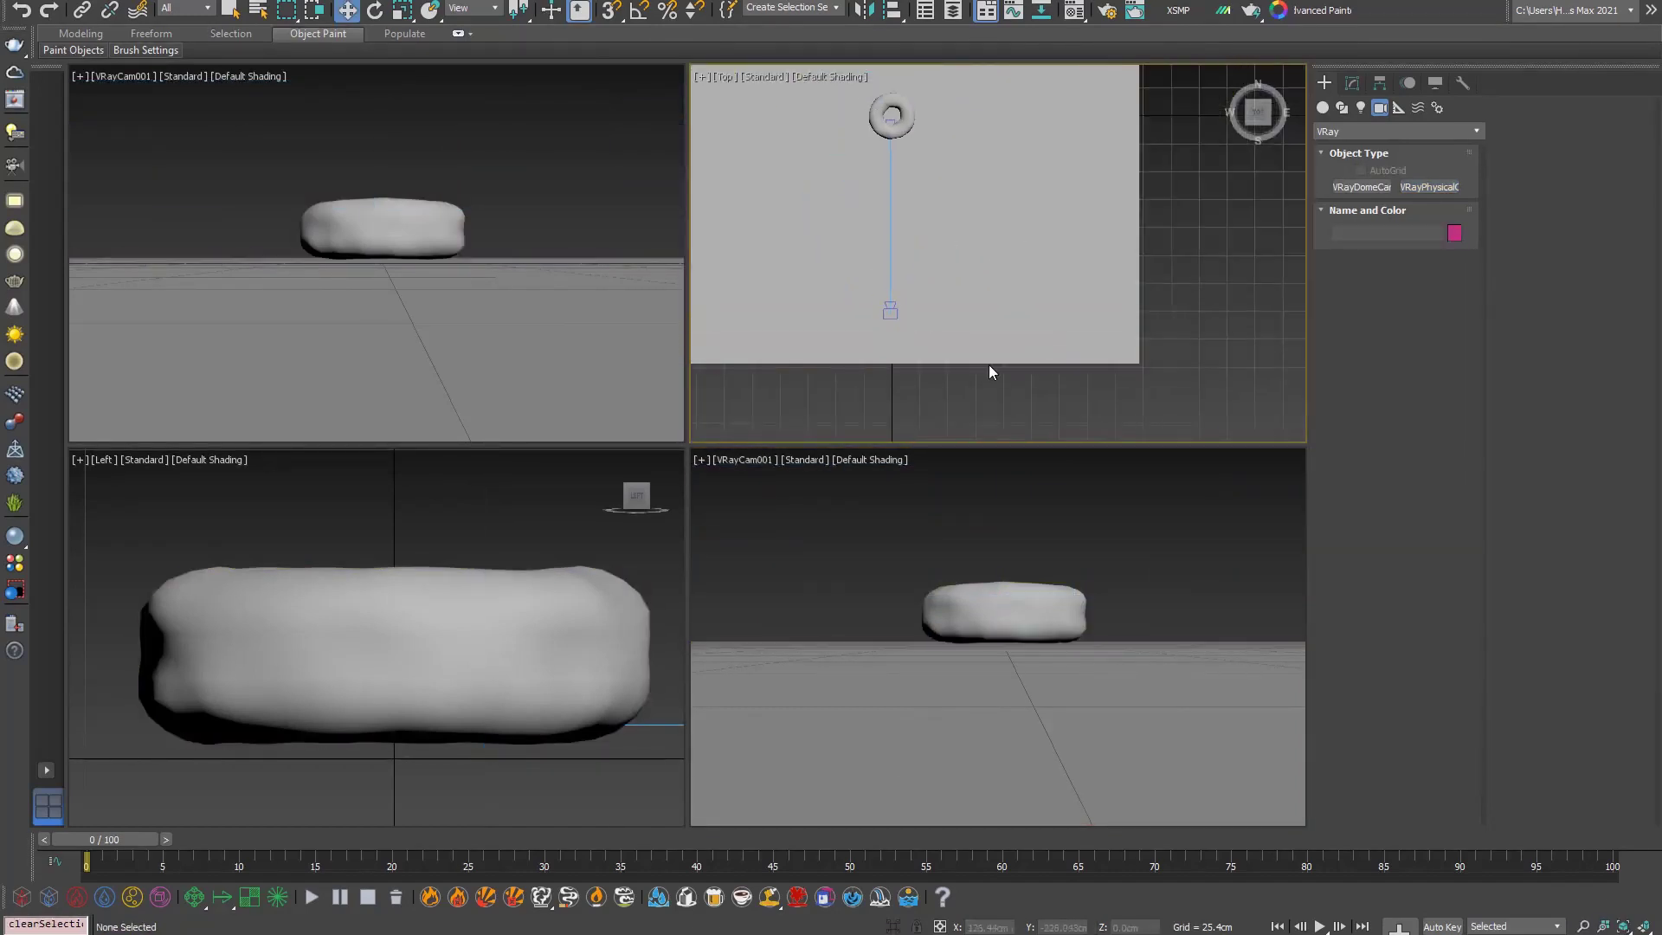
middle_click_drag(905, 281, 918, 315)
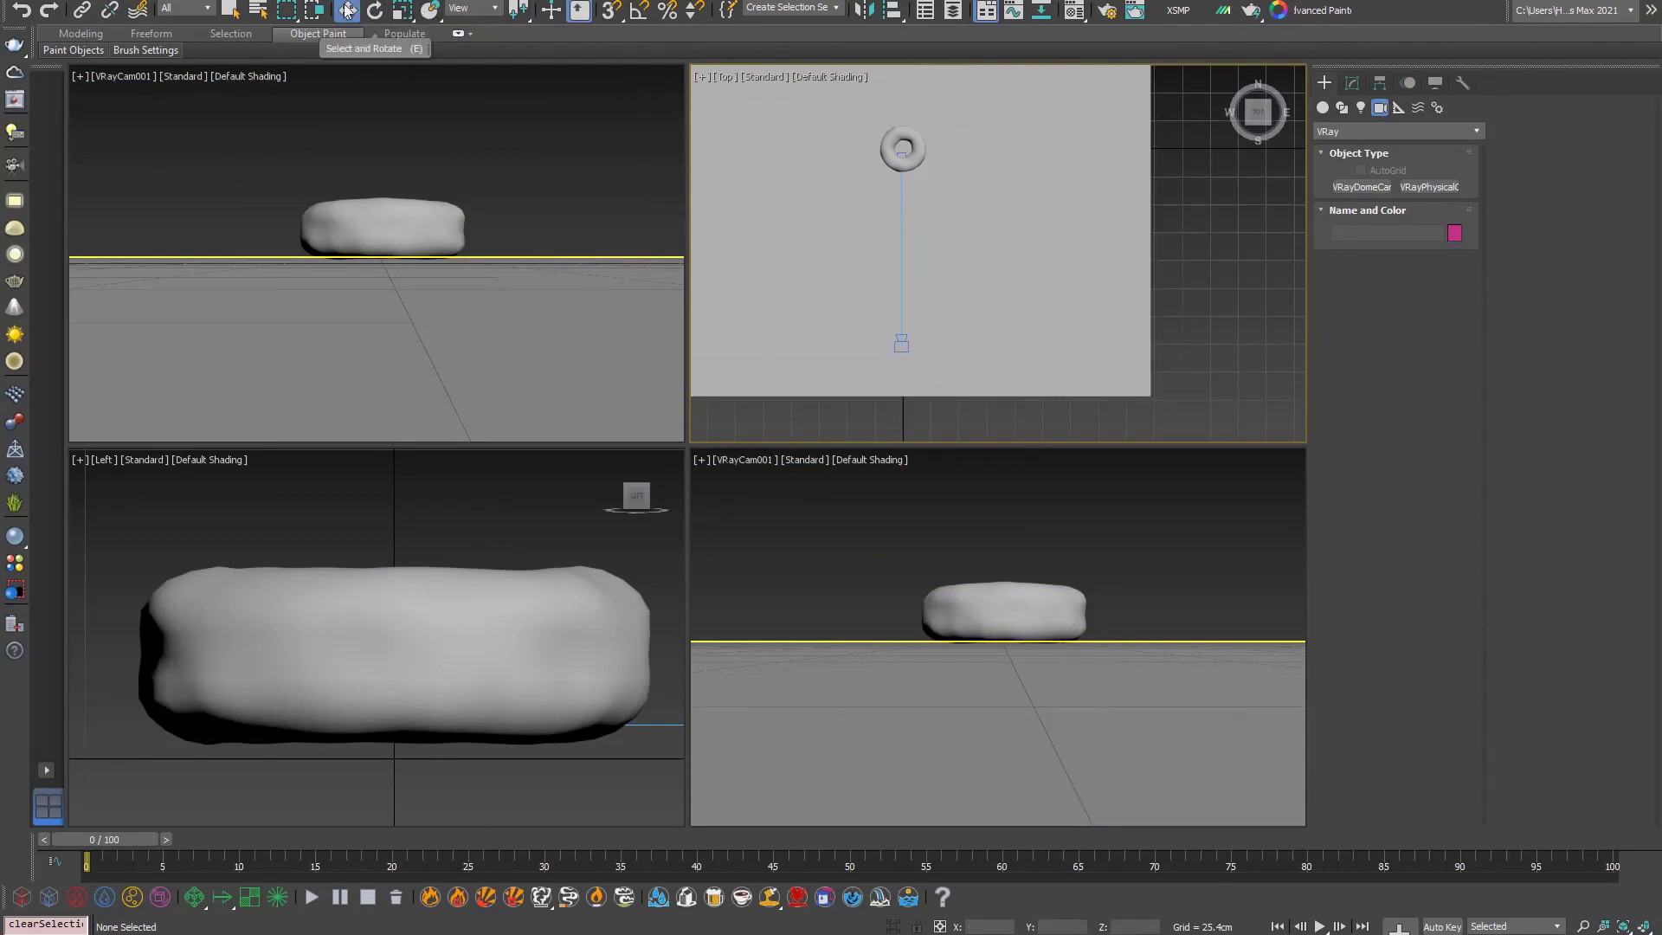
left_click(902, 344)
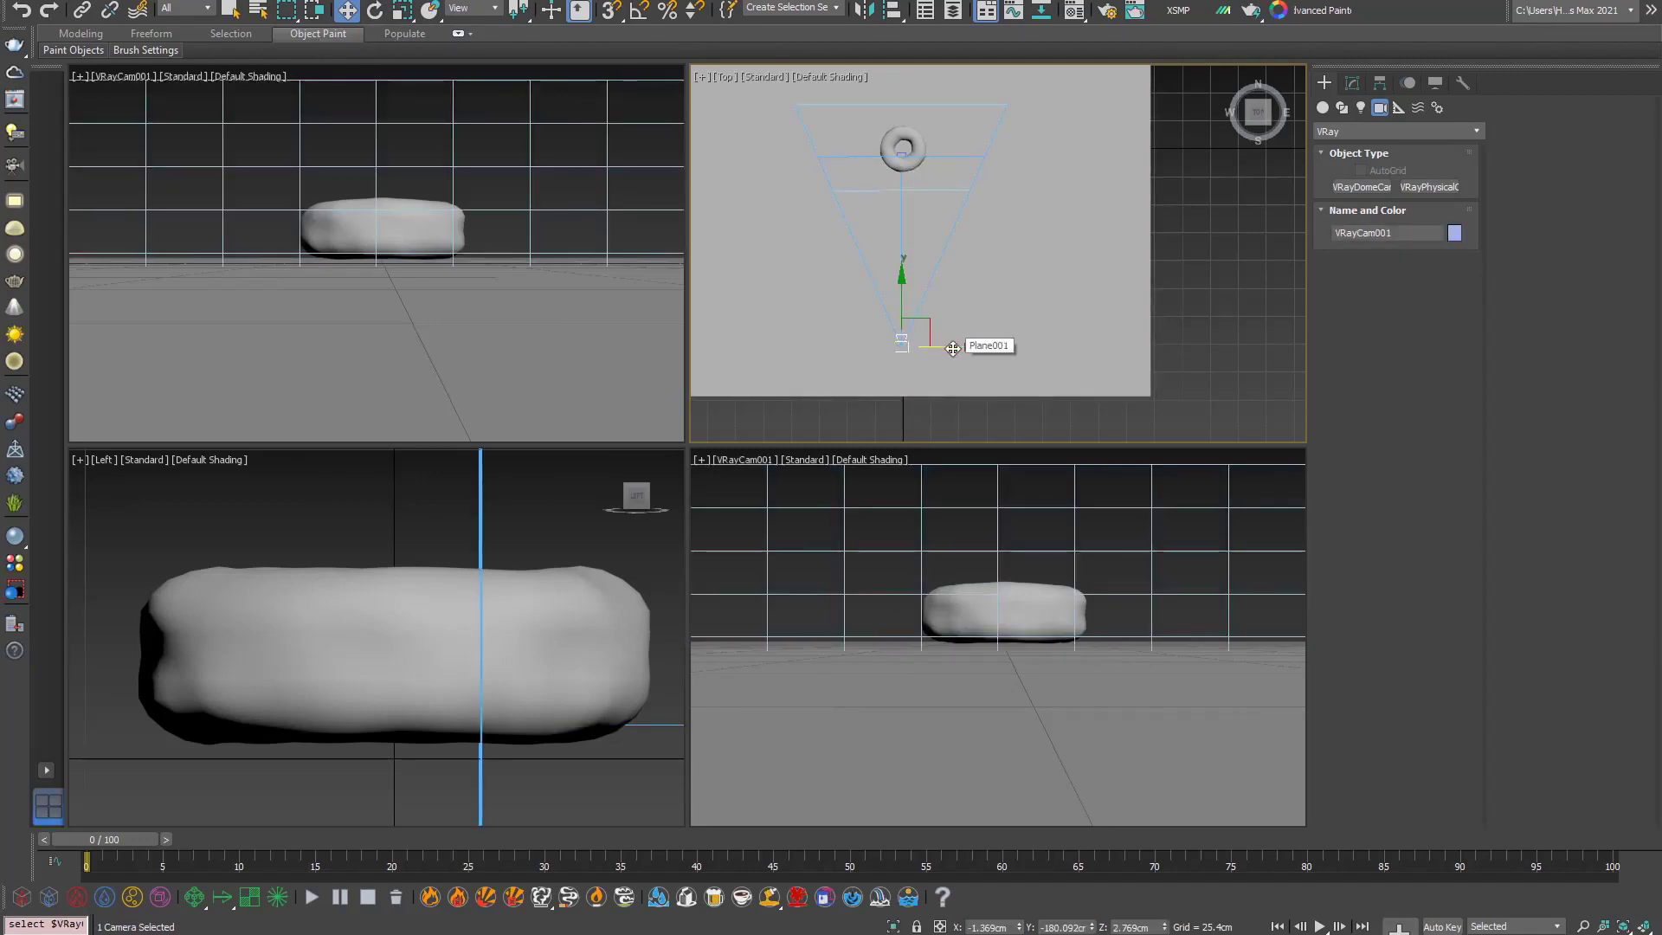
left_click_drag(953, 350, 965, 352)
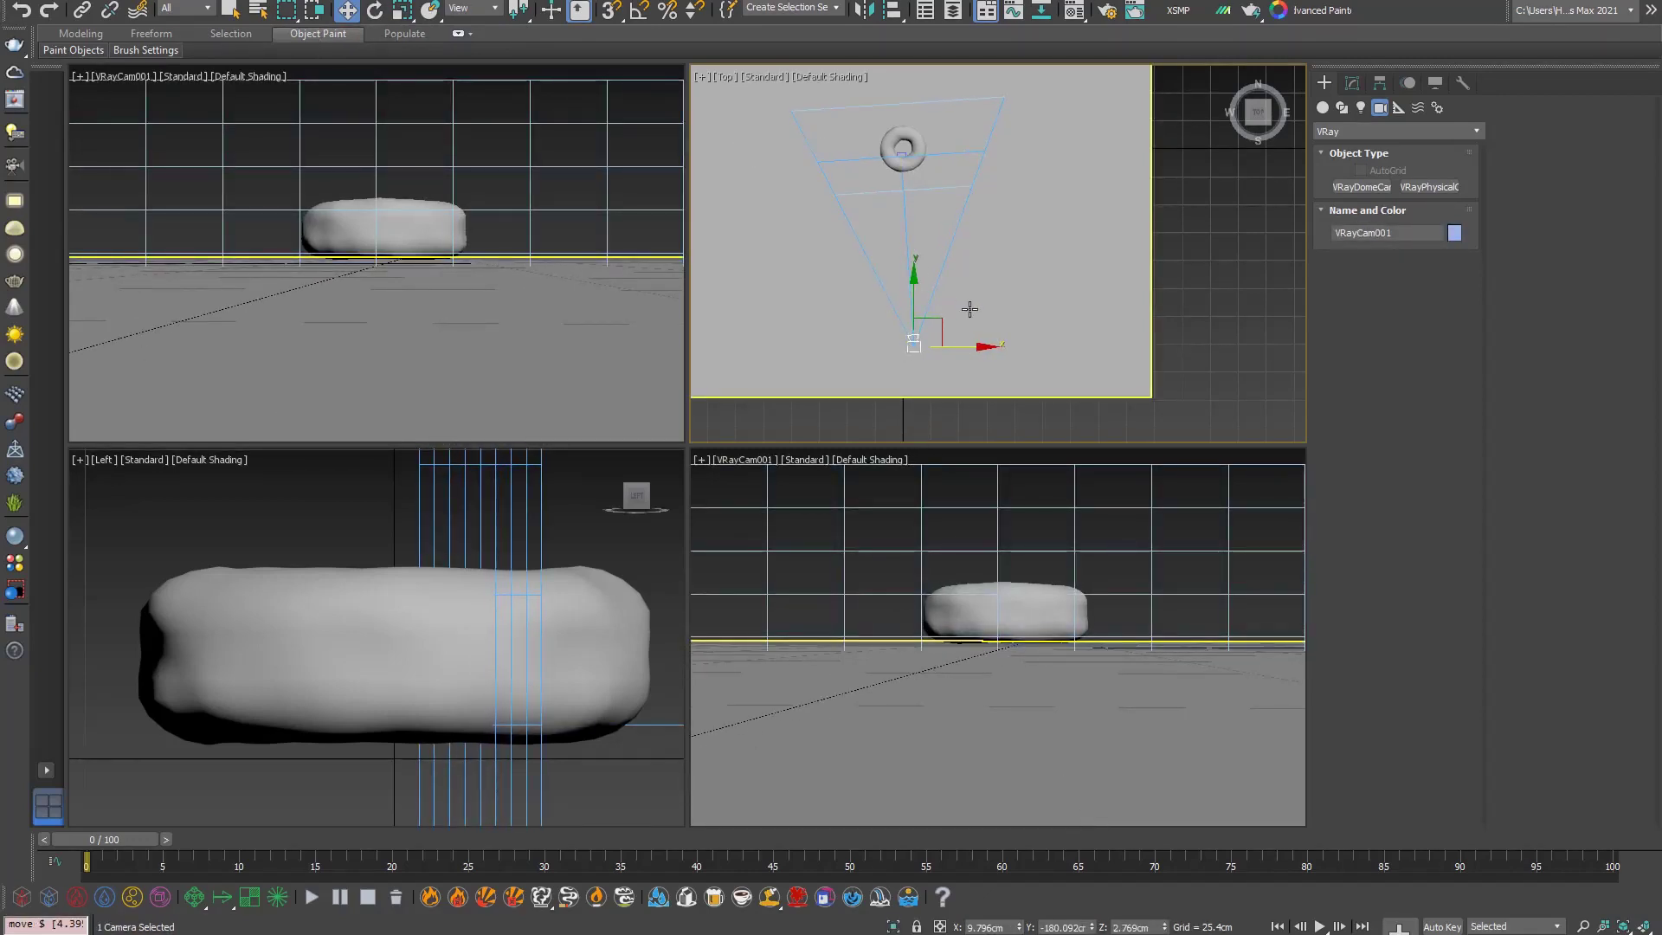
mouse_move(983, 347)
left_mouse_down()
mouse_move(1015, 349)
mouse_move(869, 299)
mouse_move(912, 332)
left_mouse_up()
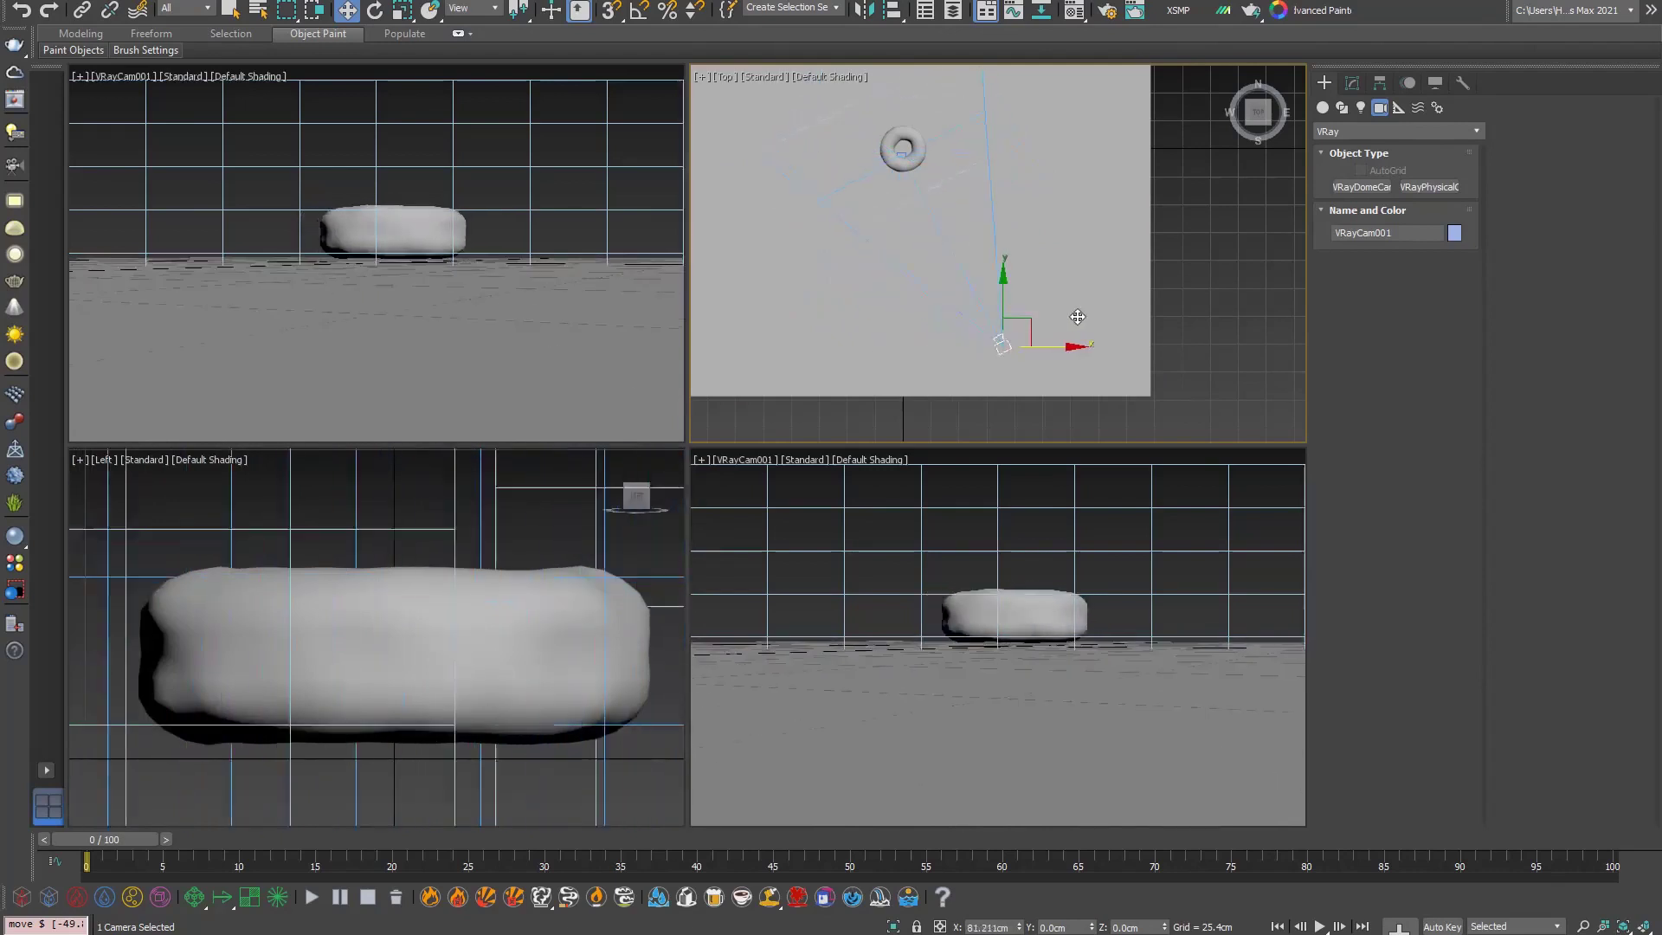
key("ctrl+z")
Step: Set the lower-left viewport to a Left view
right_click(334, 623)
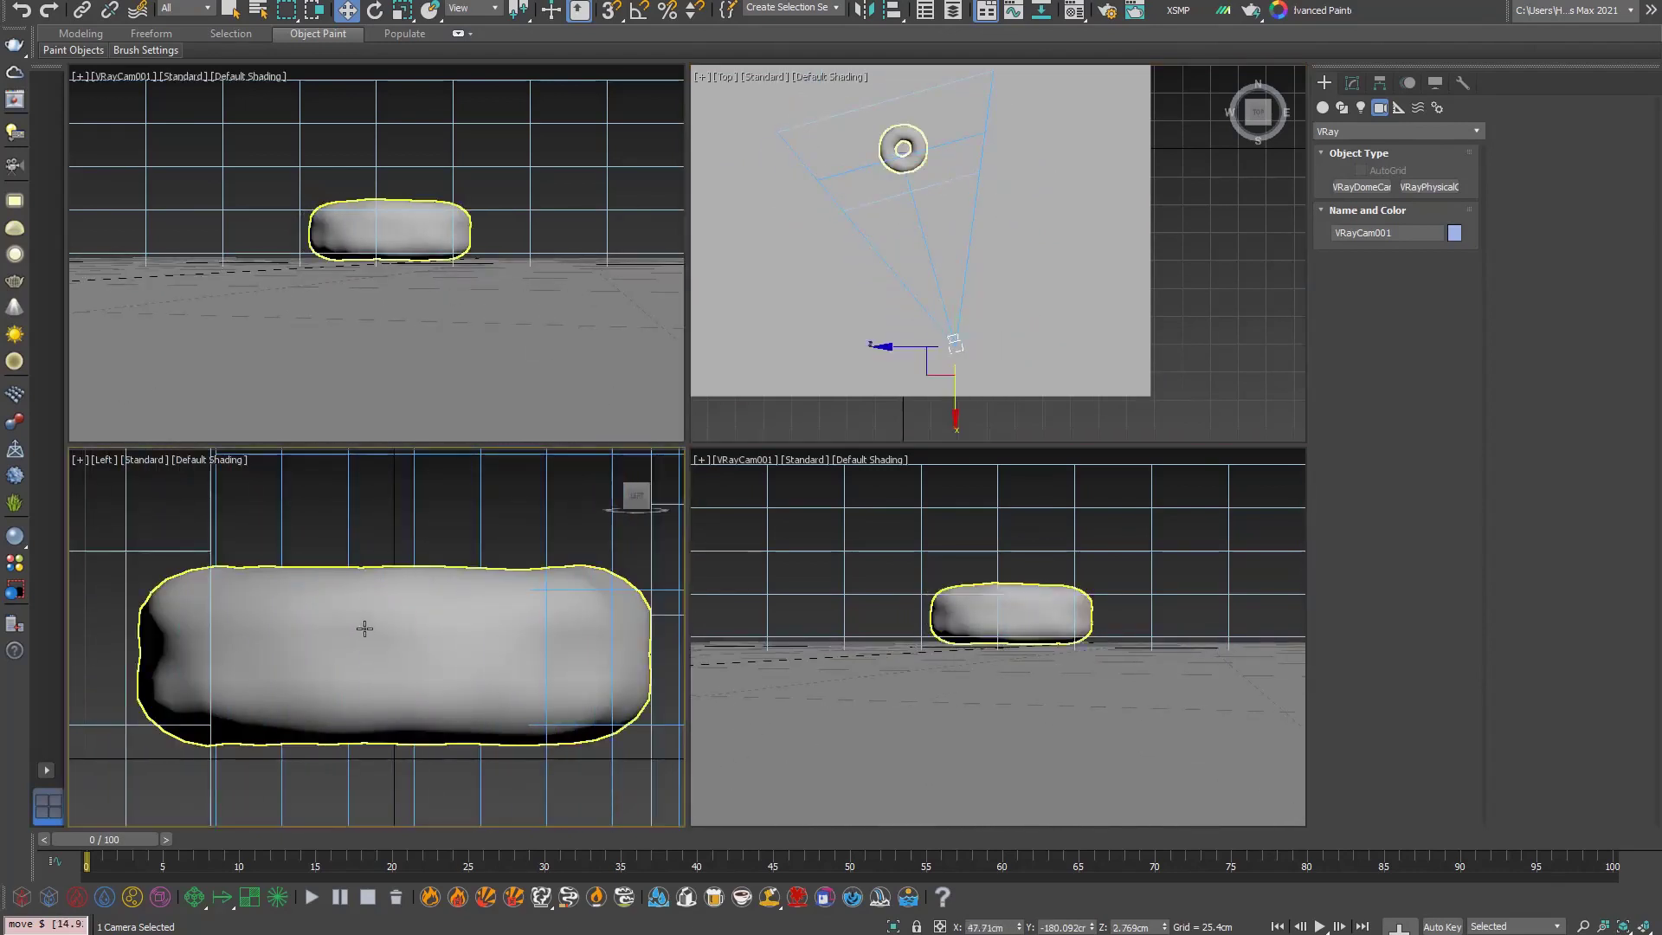
key("f")
scroll(367, 634, "down", 5)
key("l")
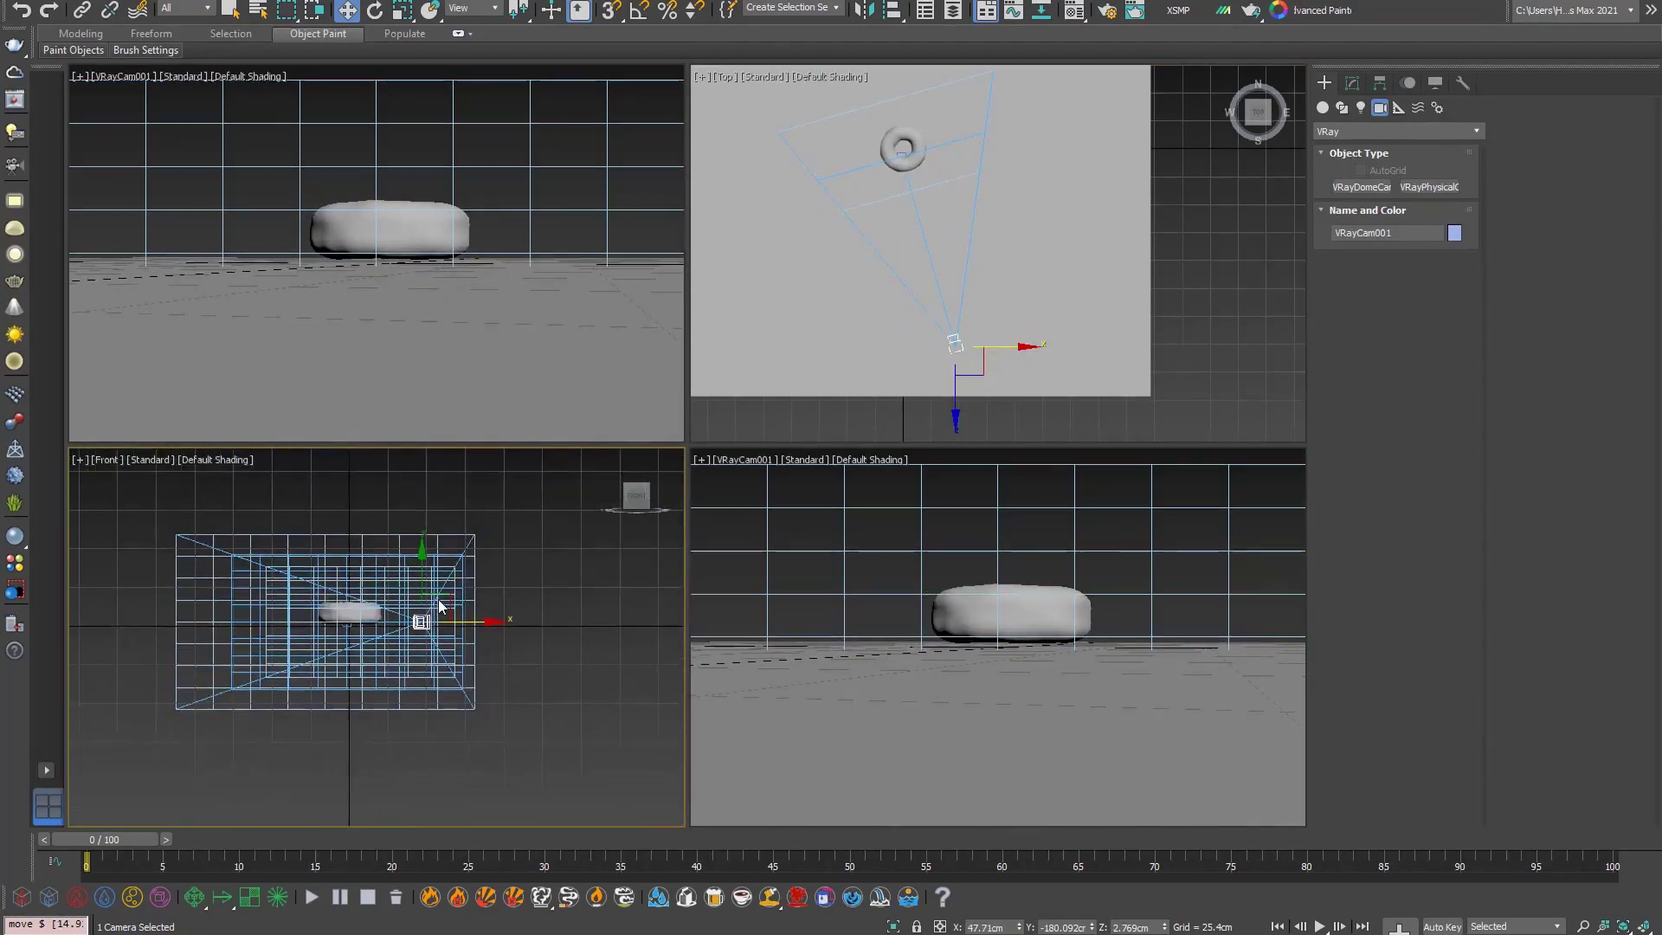
scroll(481, 596, "up", 5)
scroll(481, 596, "down", 3)
scroll(542, 749, "down", 3)
Step: Raise VRayCam001 above the floor and move it closer to the donut to reframe it
left_click(323, 690)
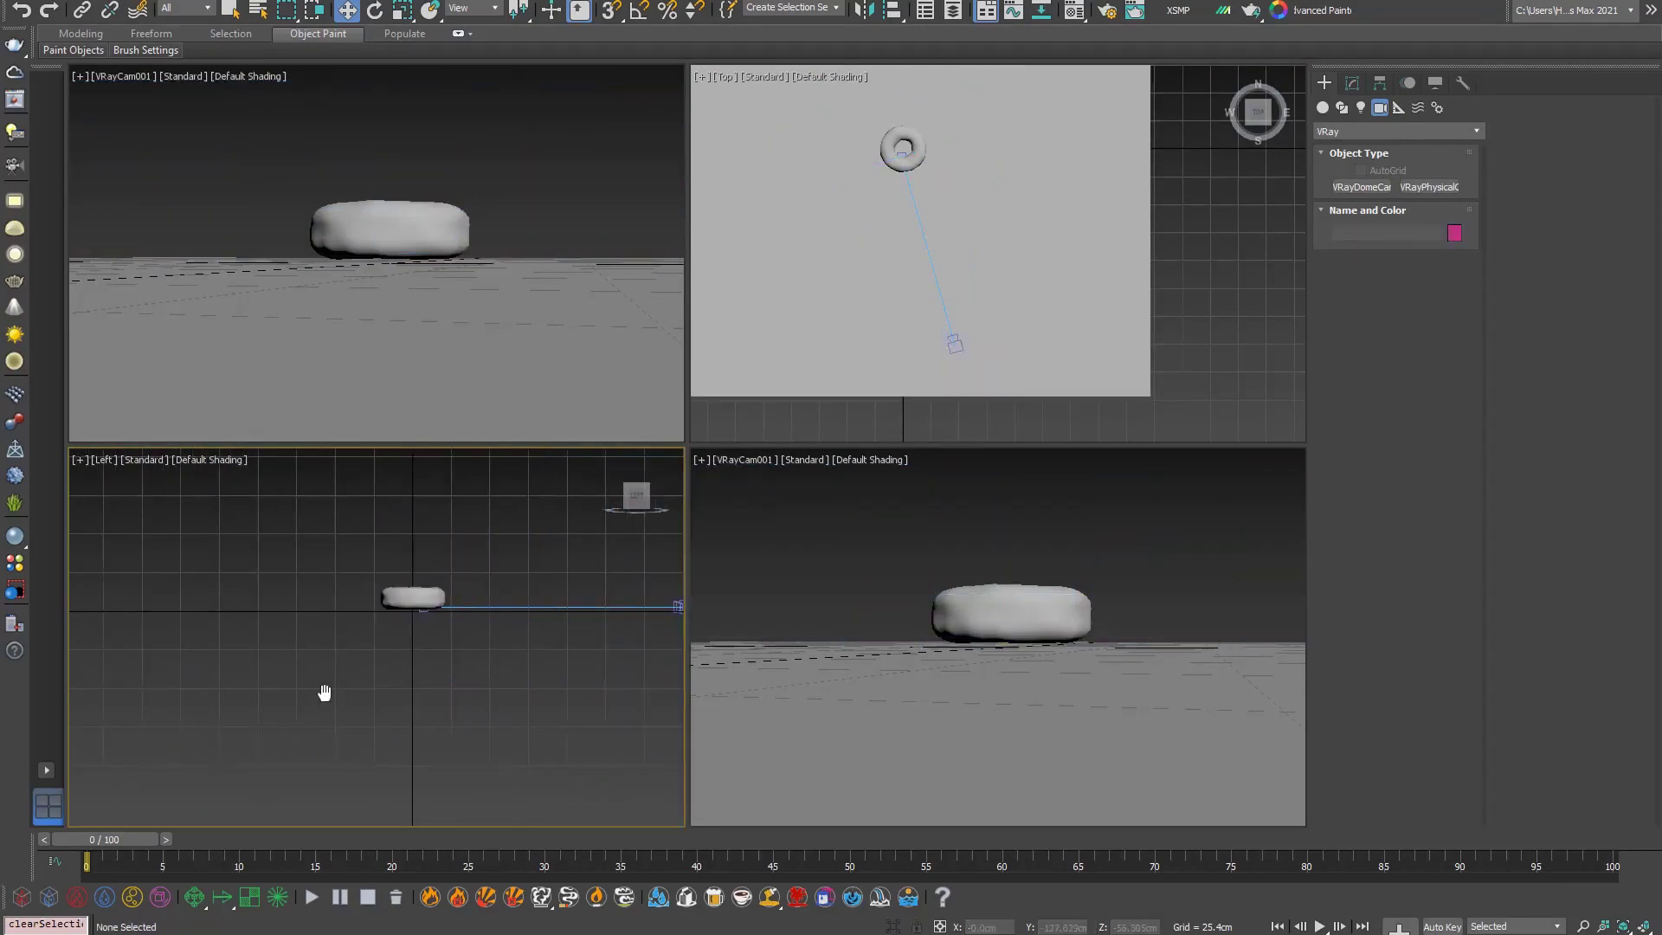
left_click(571, 606)
middle_click_drag(571, 606, 495, 662)
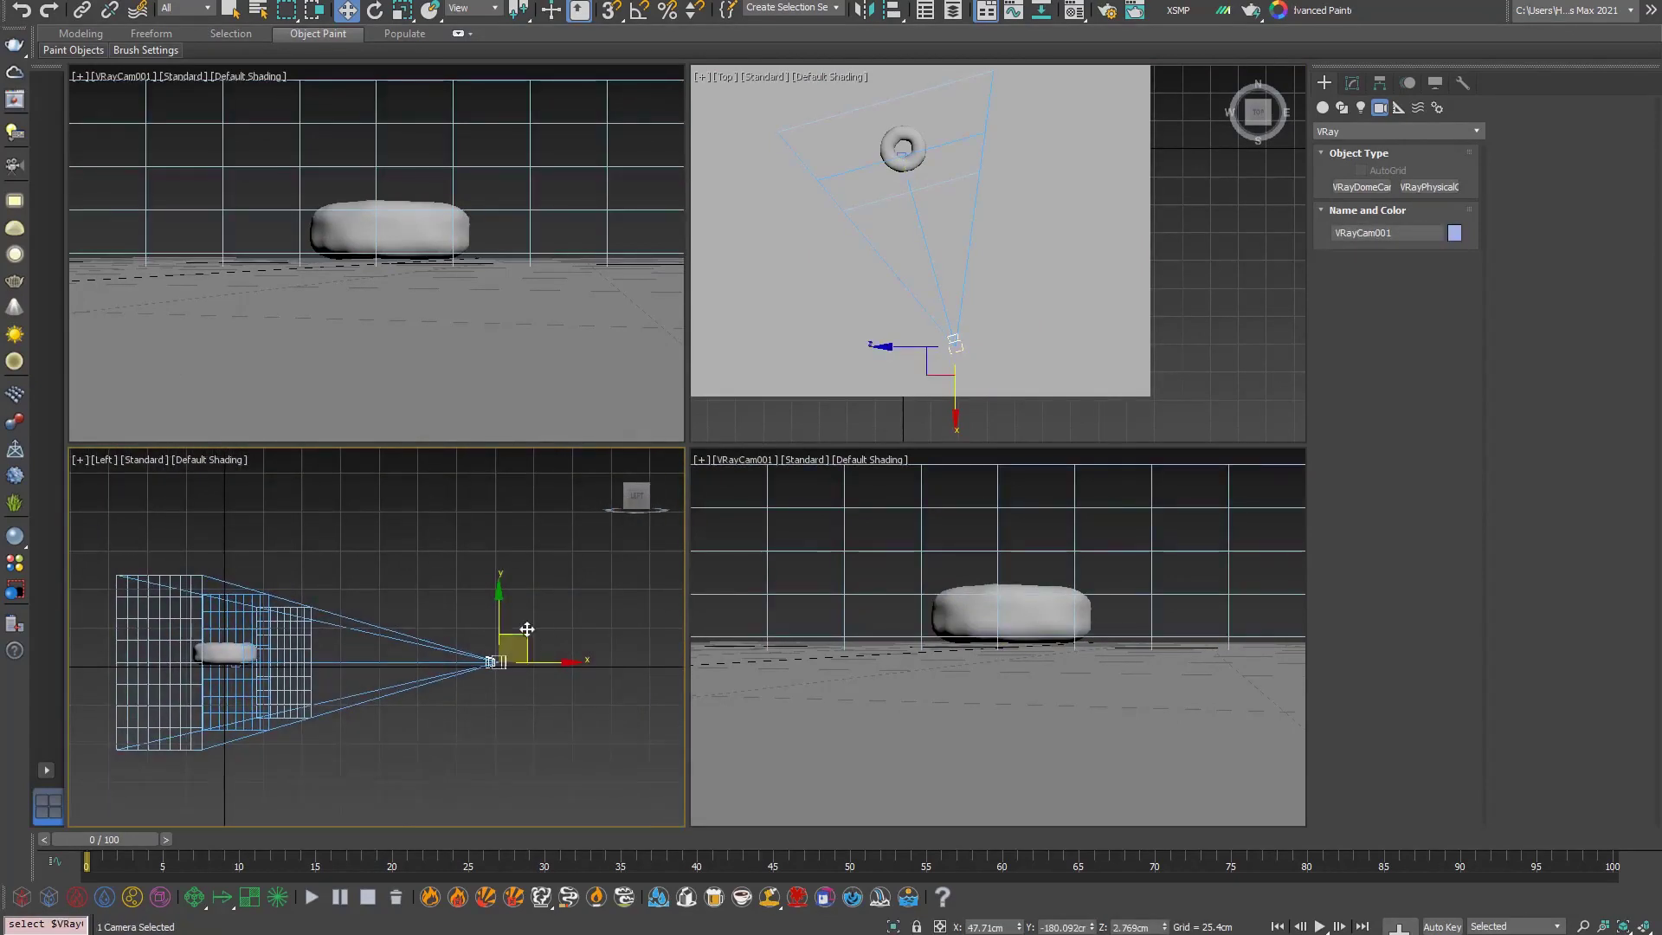
left_click_drag(532, 625, 532, 532)
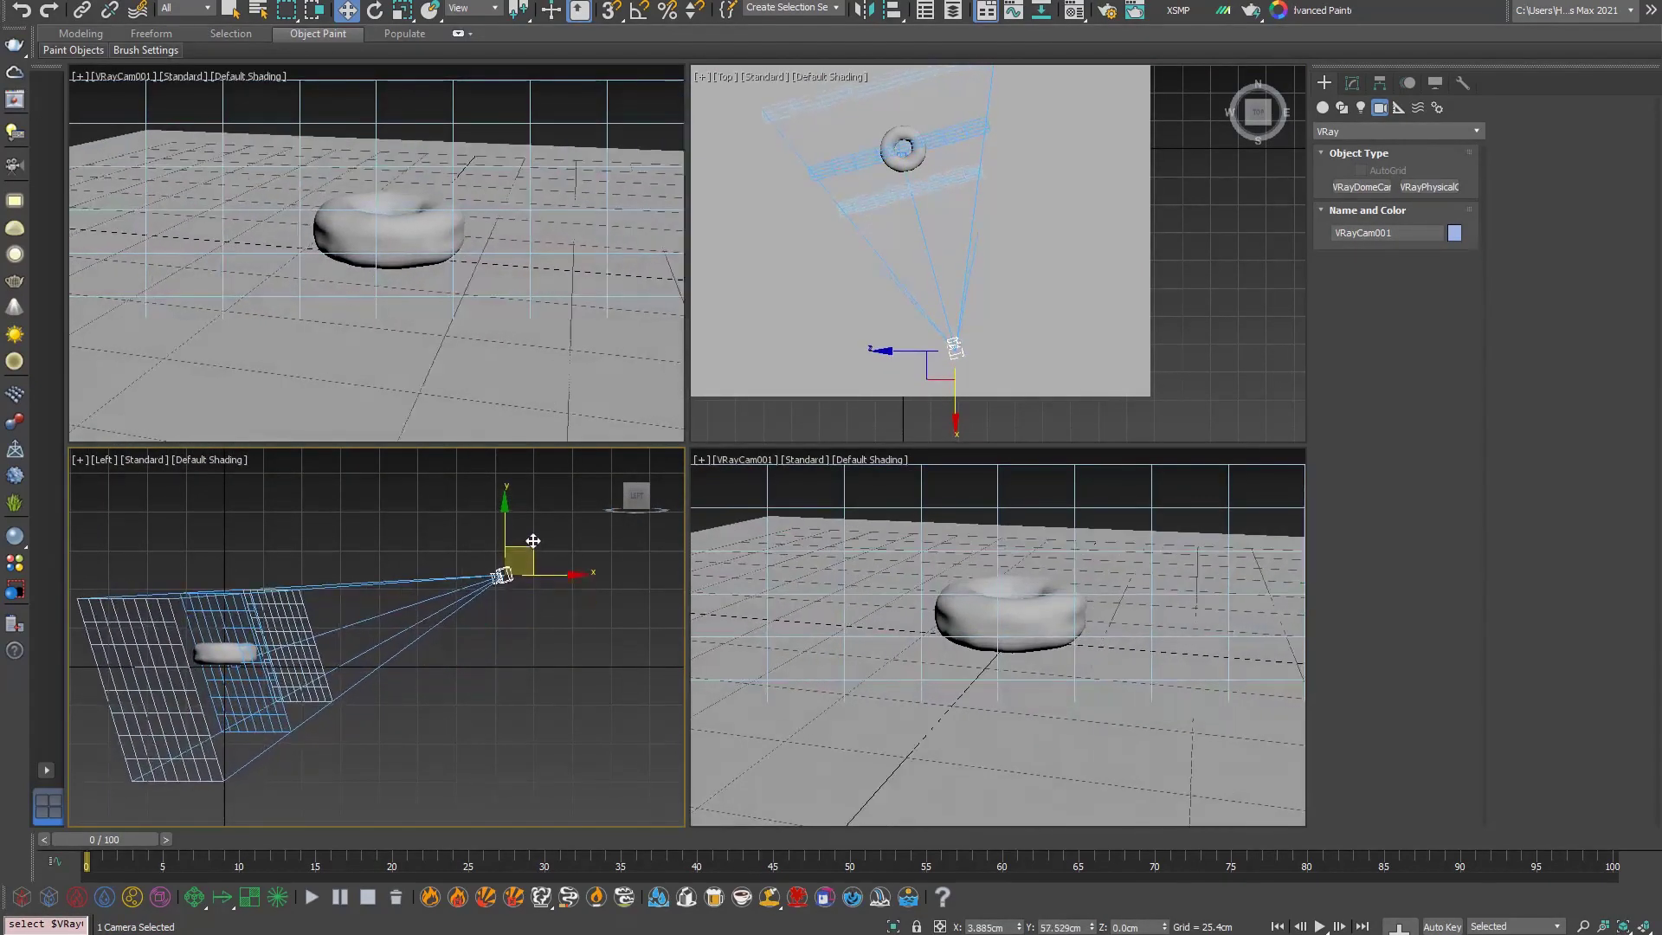
middle_click_drag(974, 321, 967, 349)
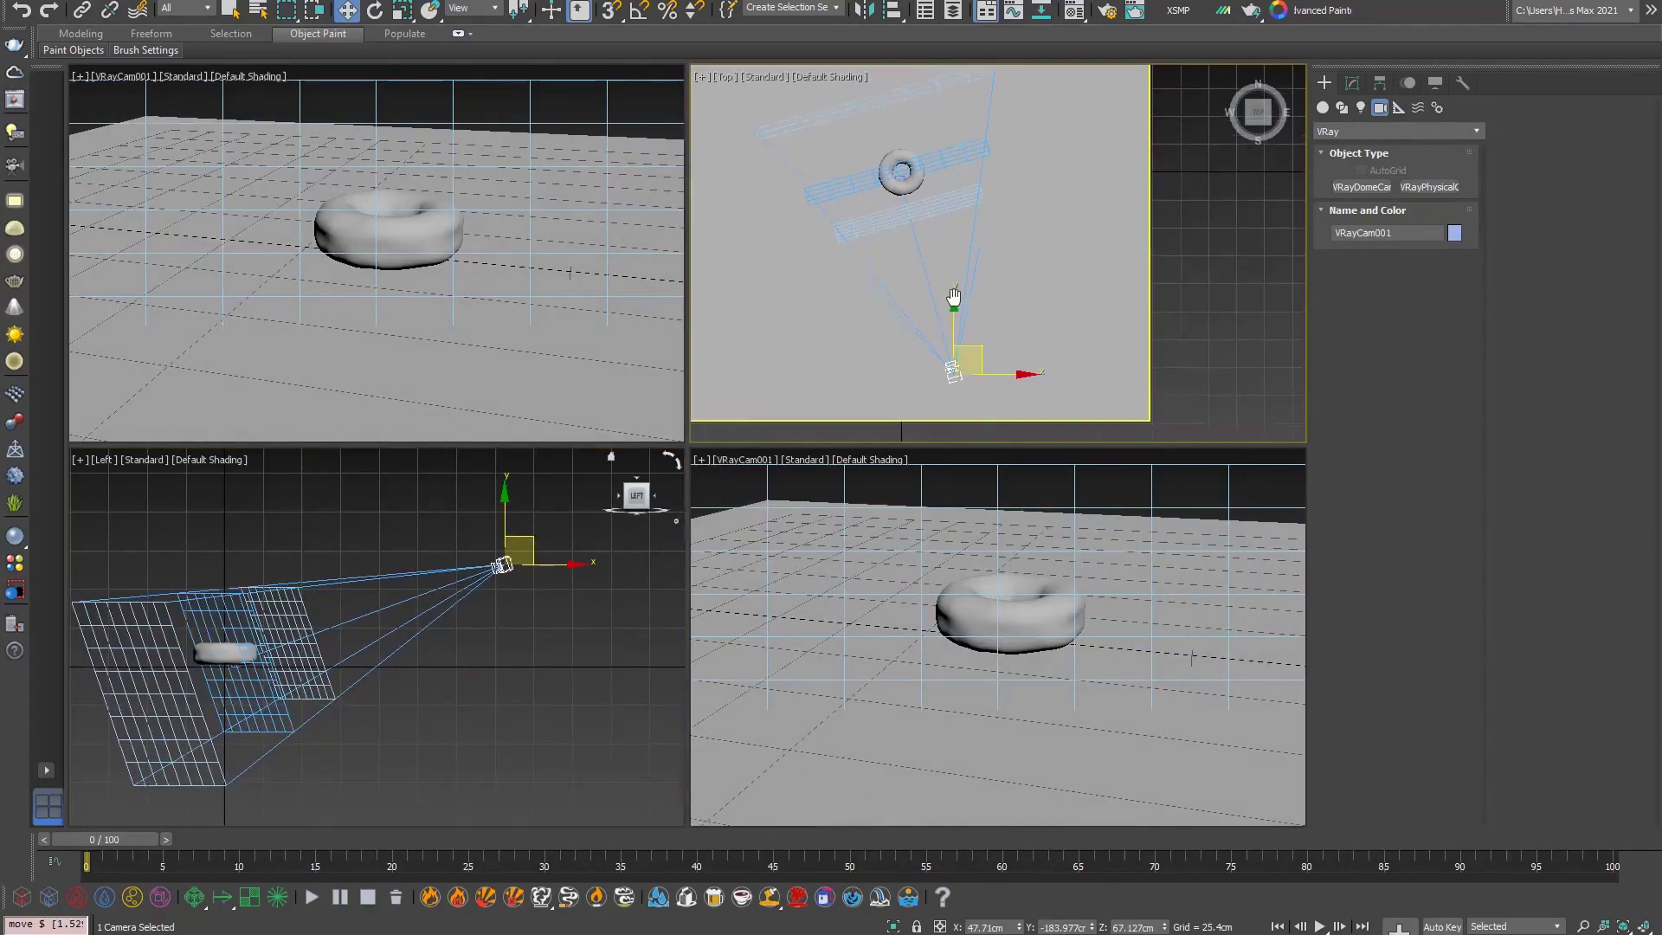
left_click_drag(967, 349, 947, 252)
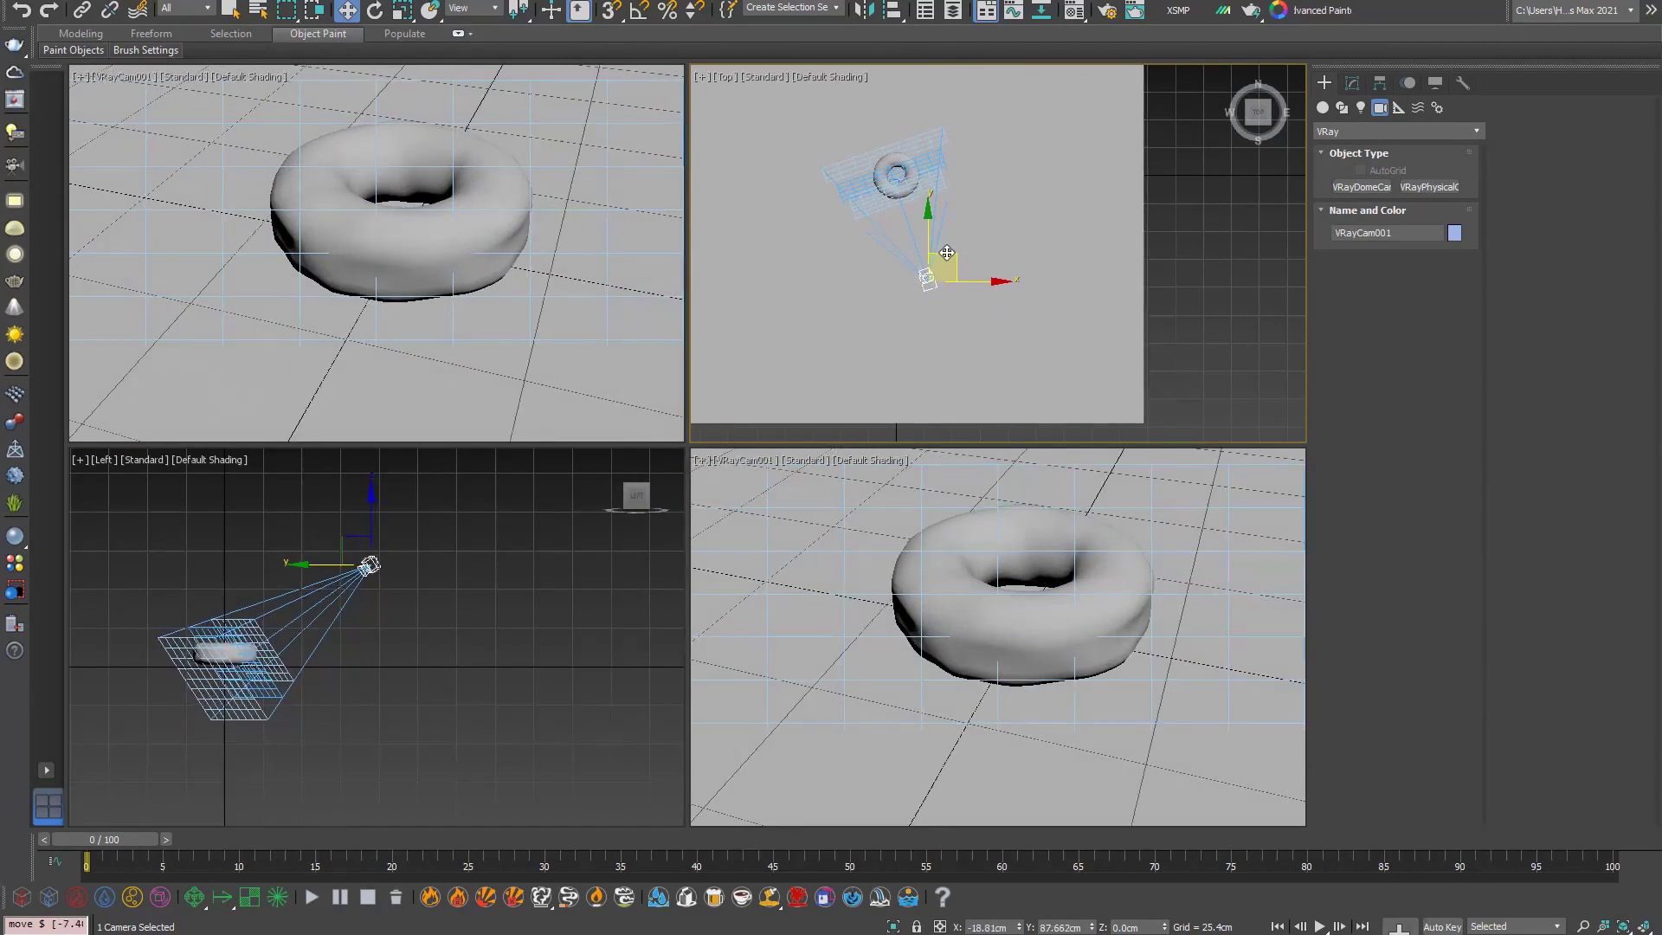
middle_click_drag(1063, 555, 1034, 567)
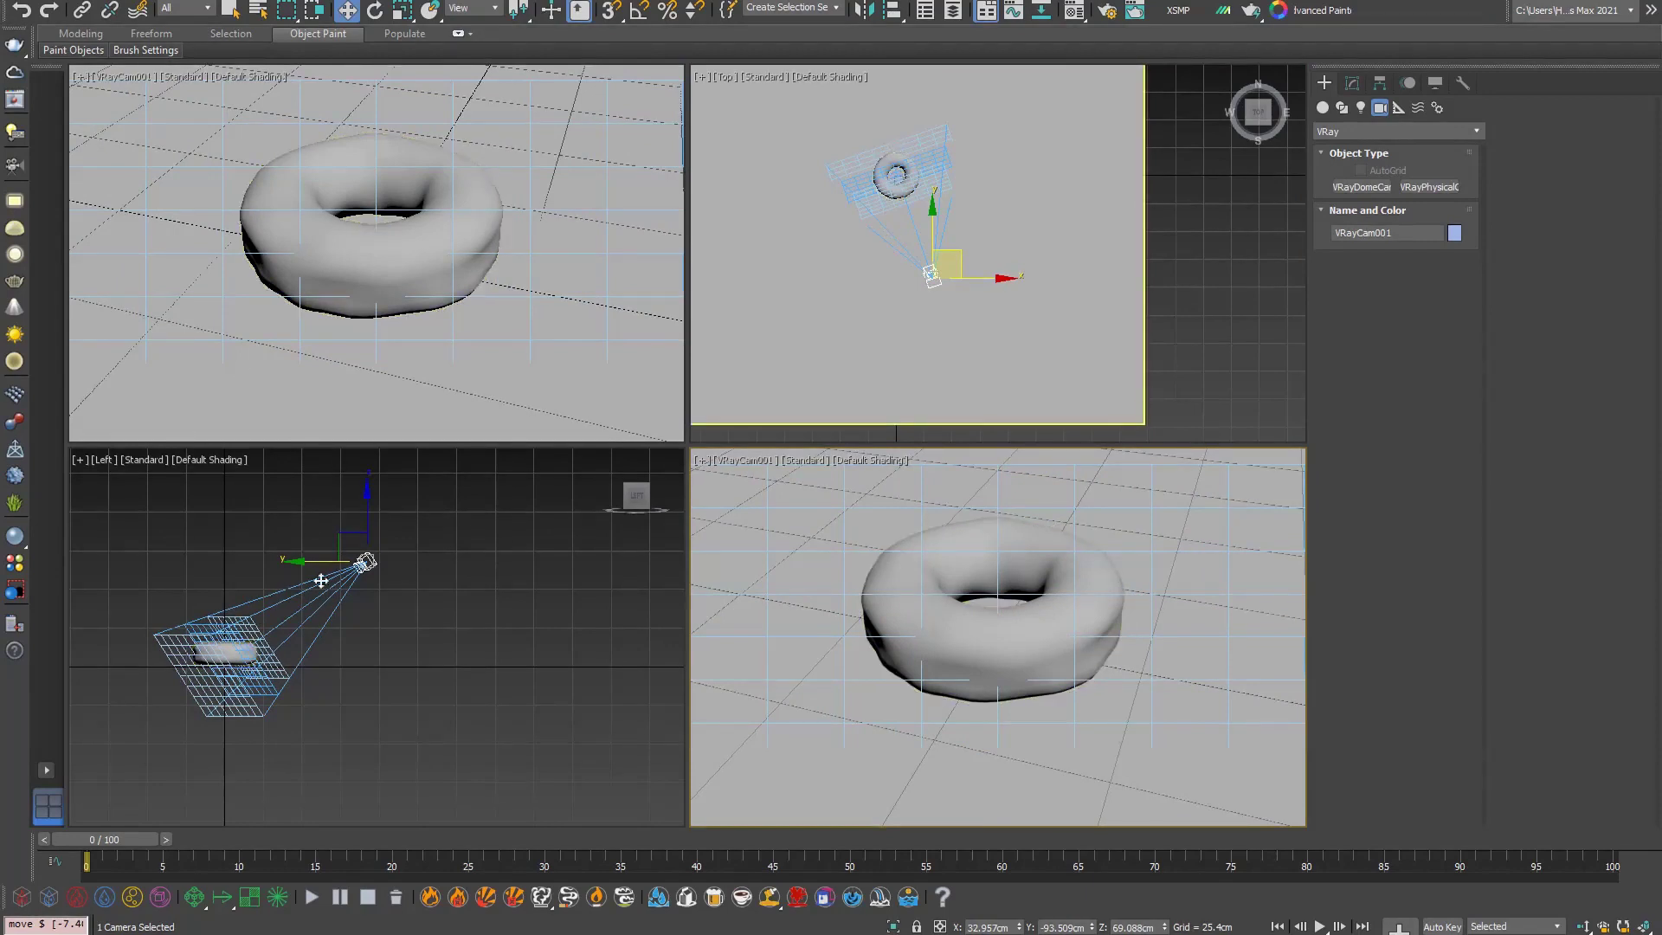
mouse_move(321, 581)
middle_mouse_down()
mouse_move(127, 783)
mouse_move(191, 713)
middle_mouse_up()
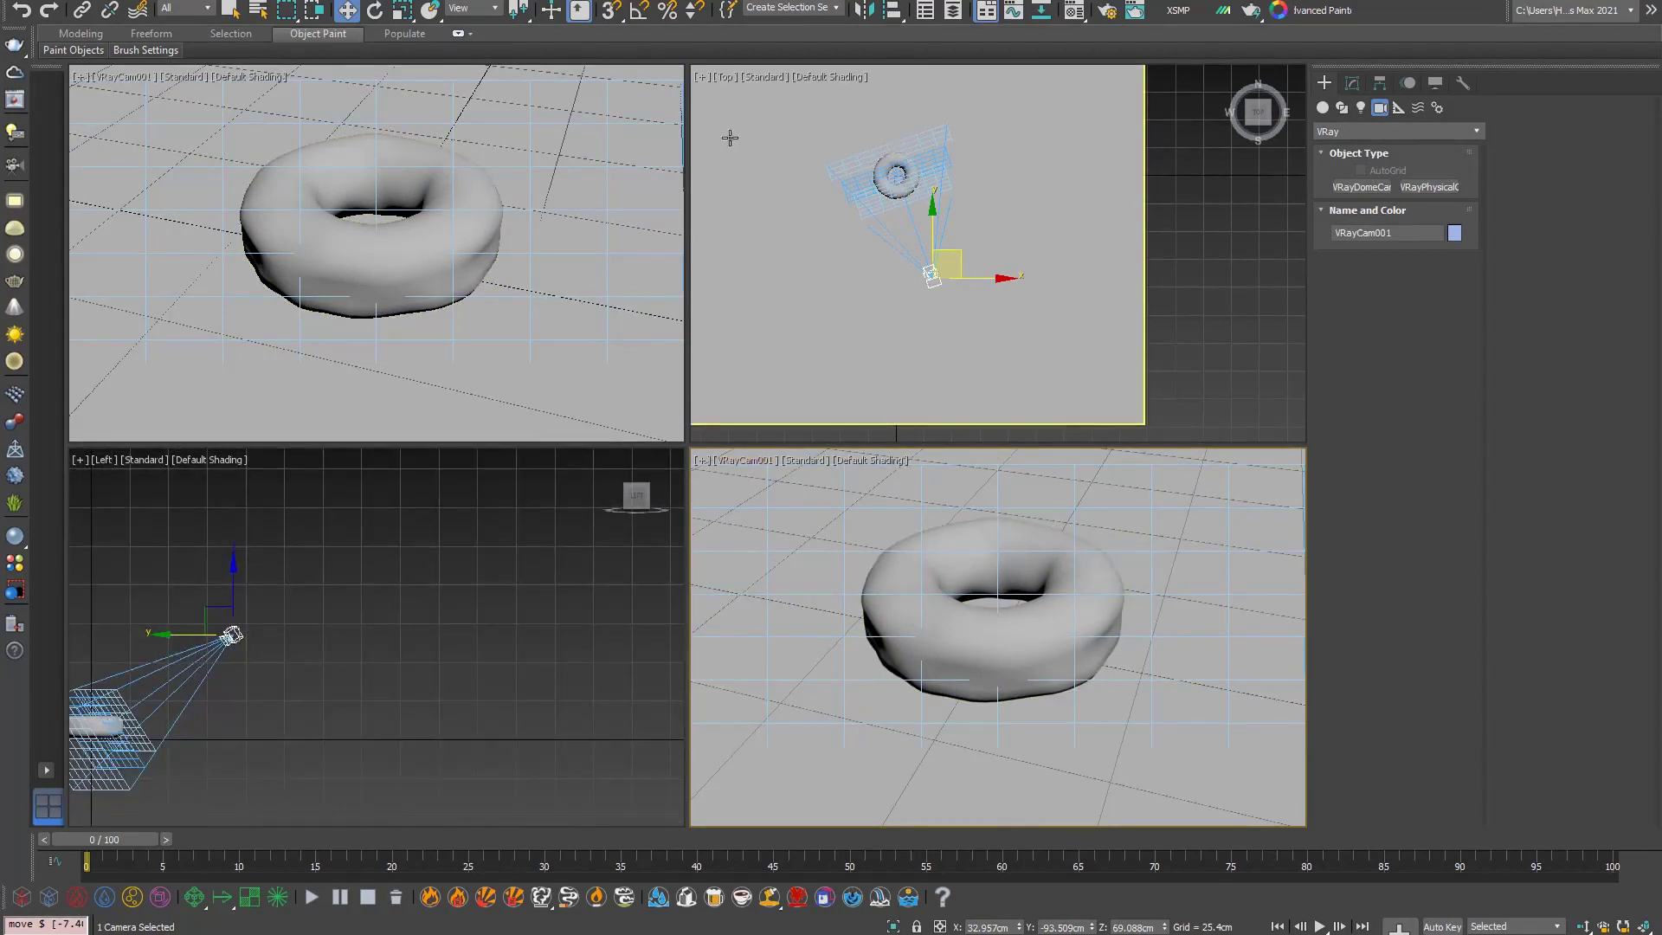
Step: Change VRayCam001's Color & Exposure white balance from D65 to Neutral
left_click(1354, 84)
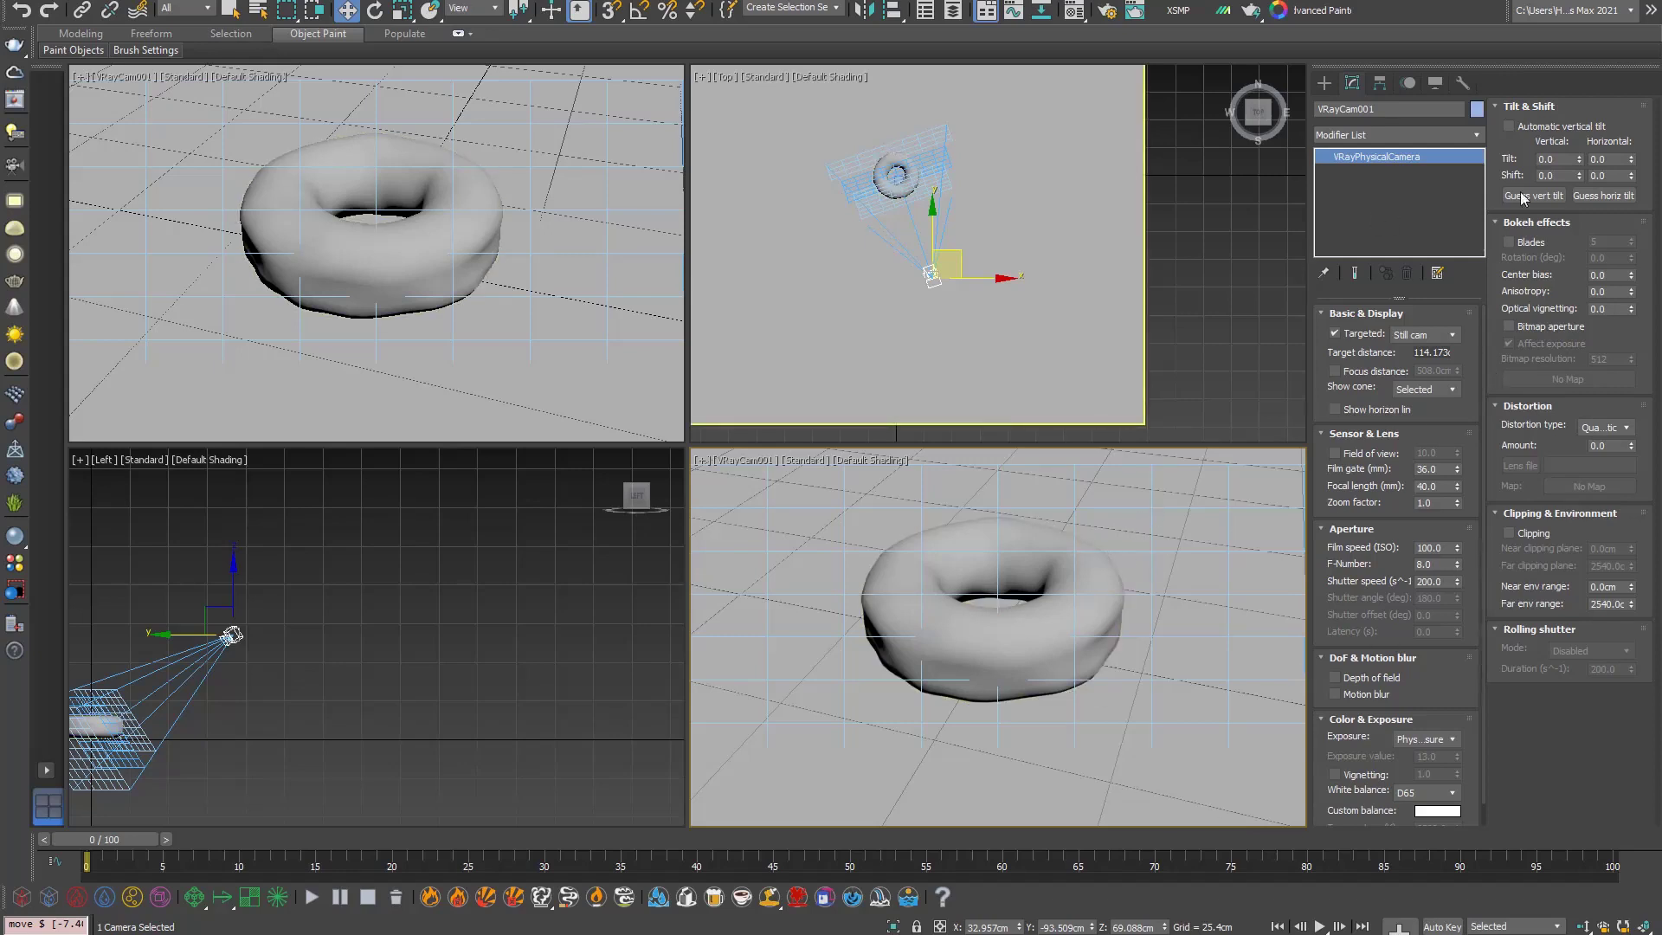
scroll(1468, 769, "down", 1)
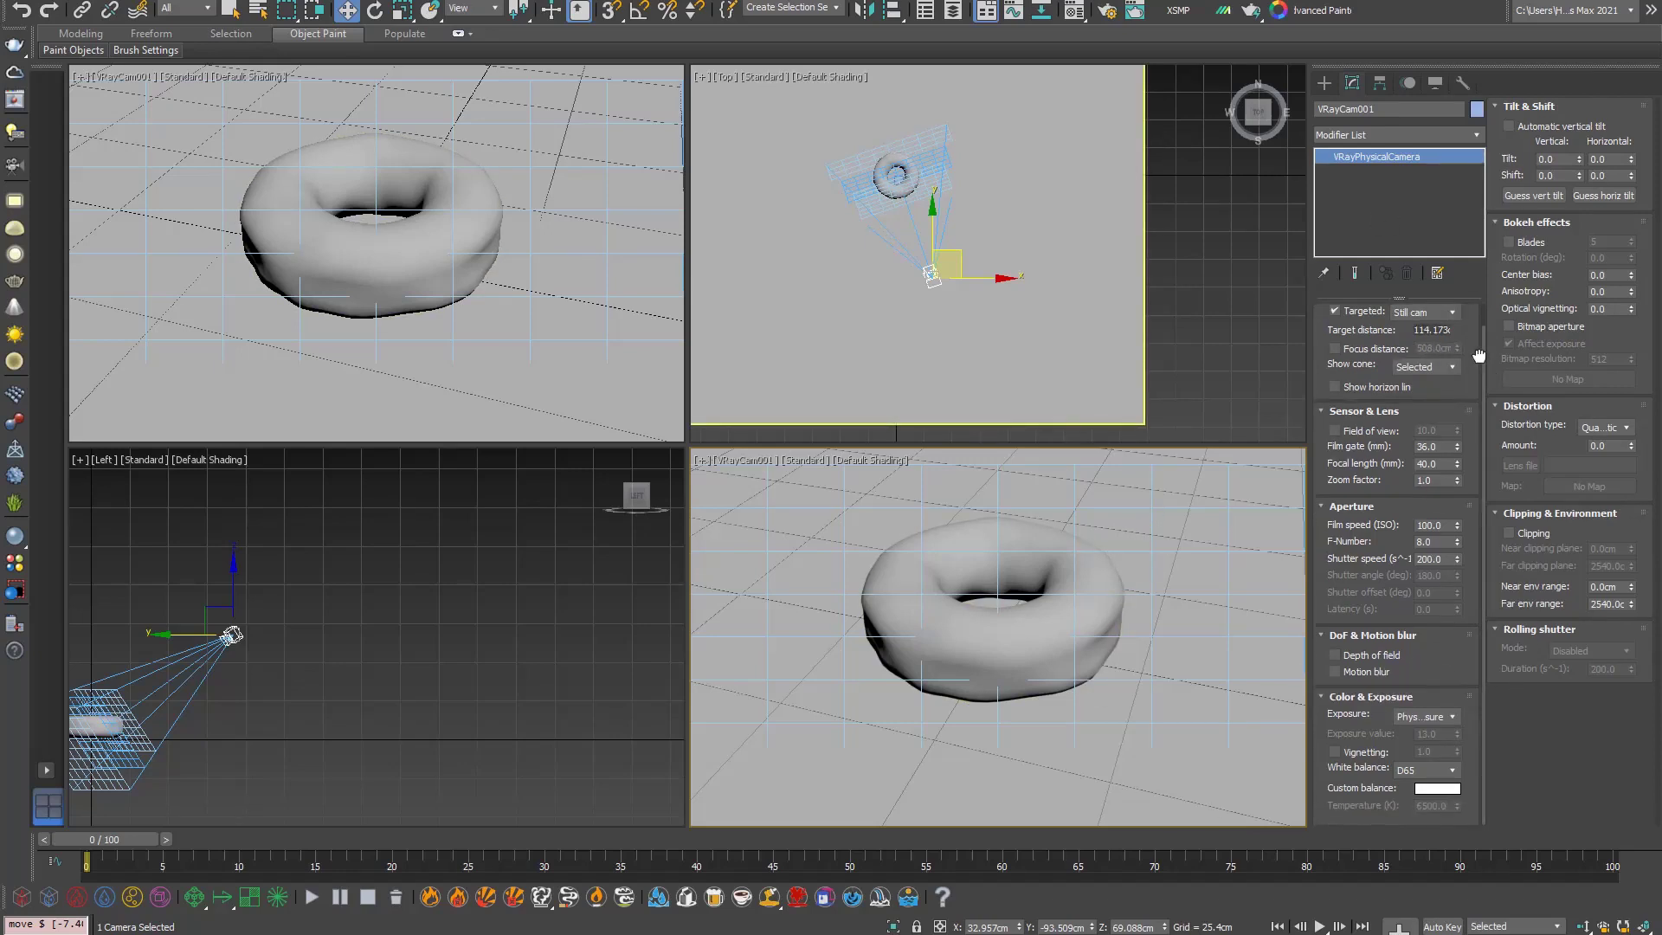
scroll(1472, 777, "up", 1)
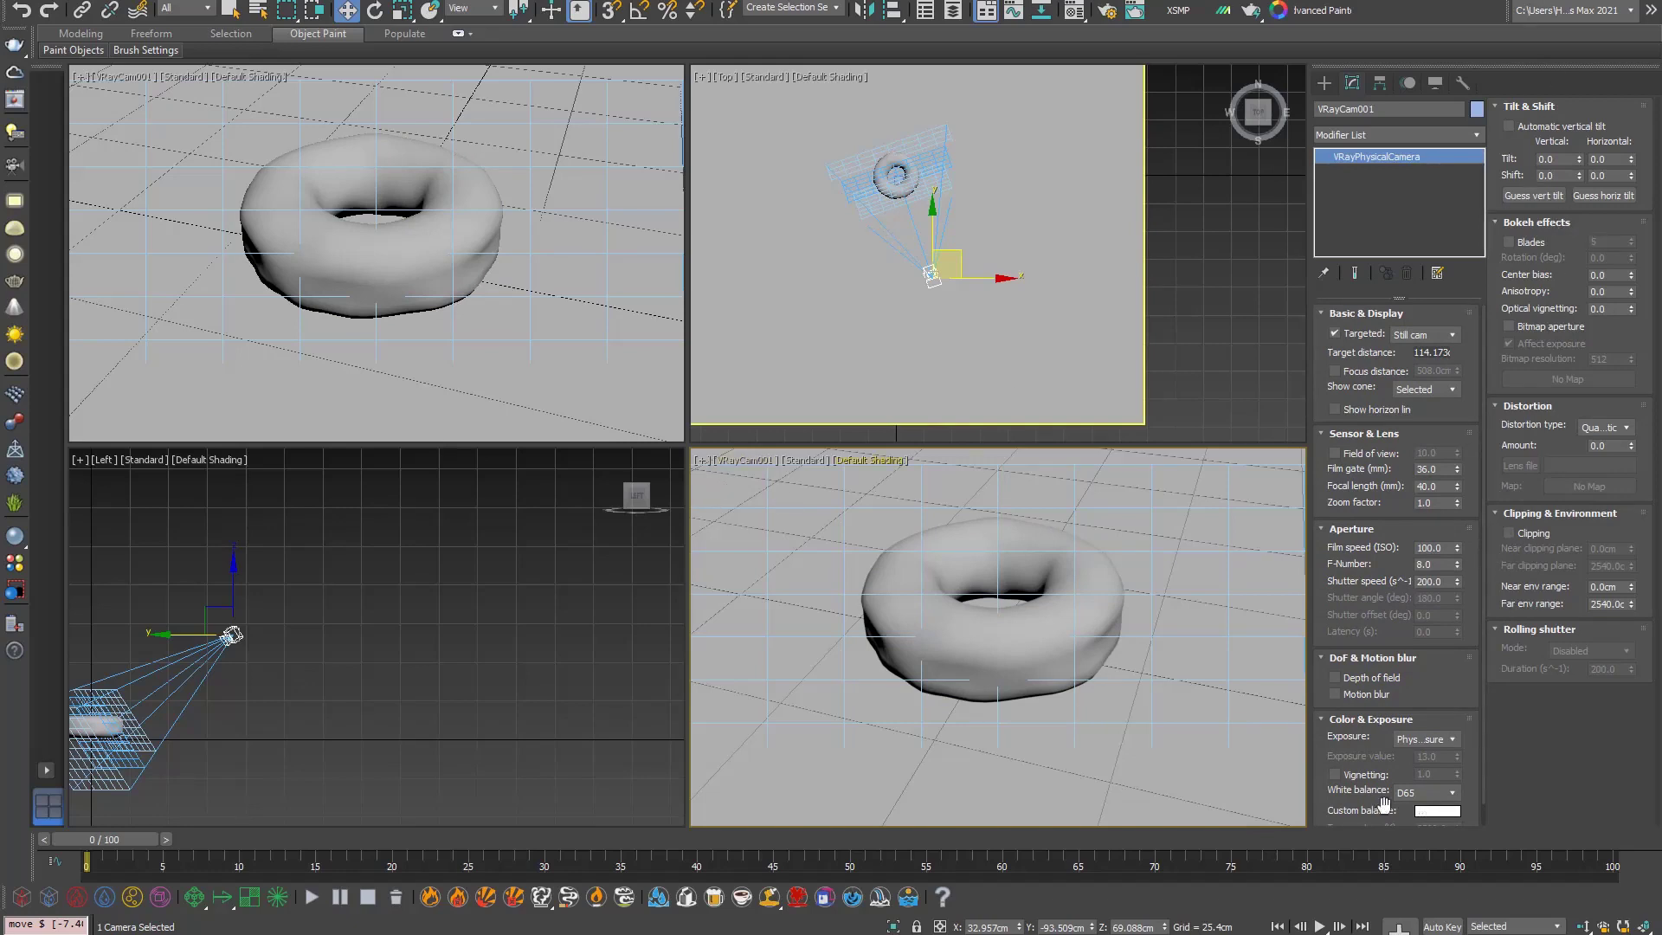
scroll(1357, 537, "down", 1)
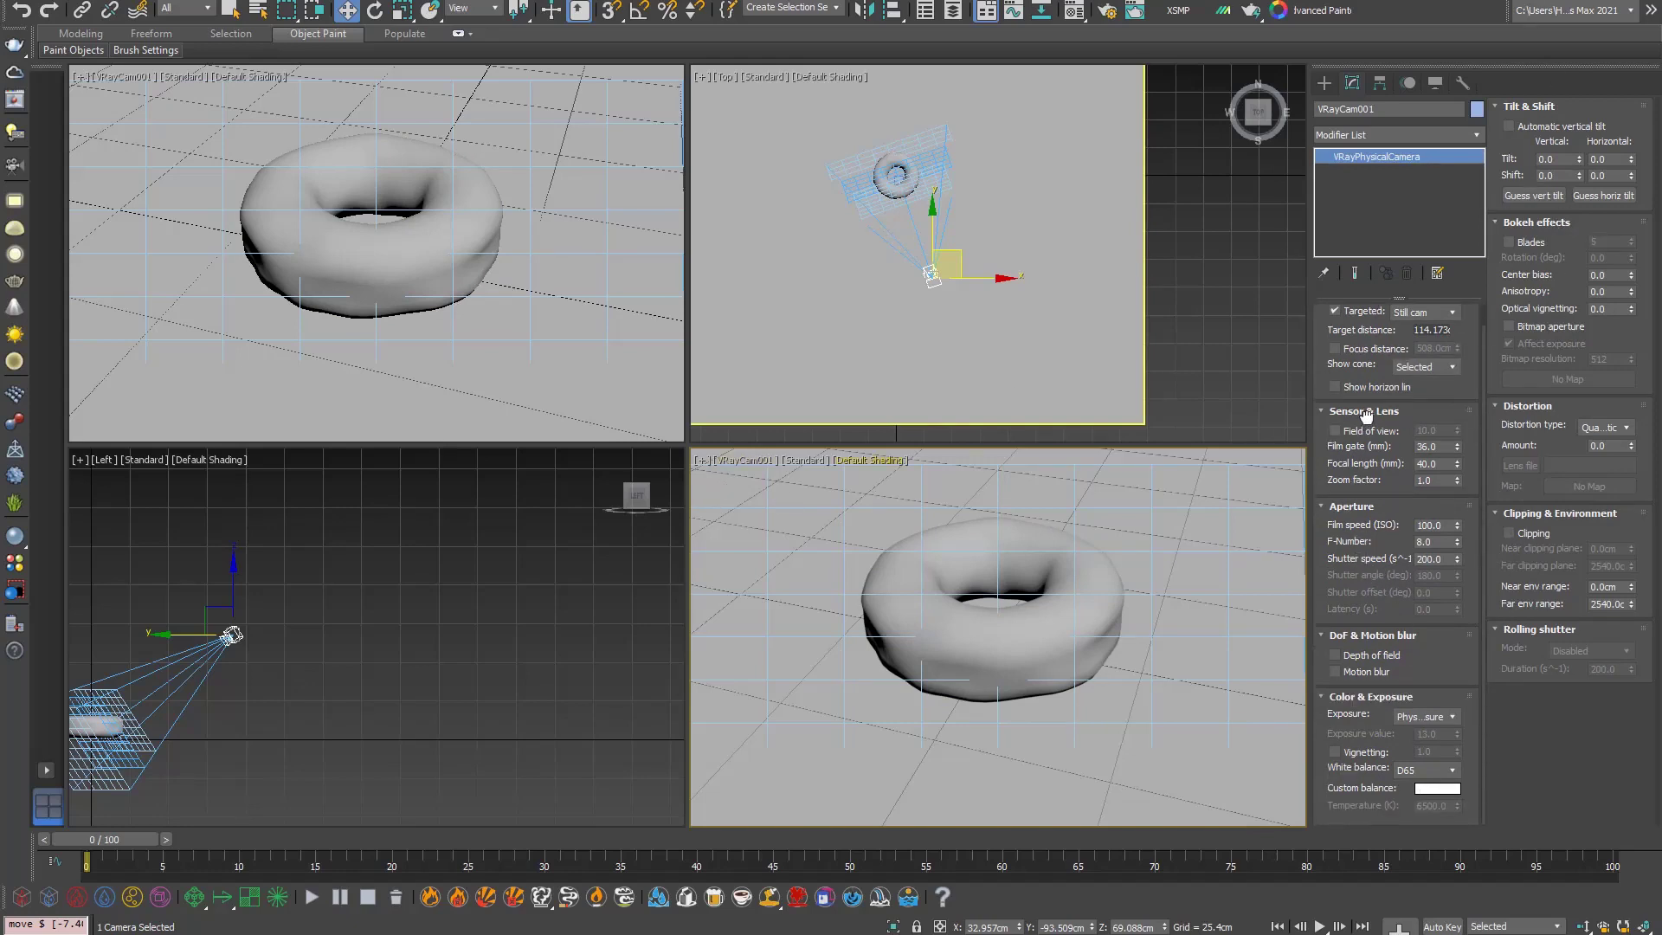
left_click(1419, 775)
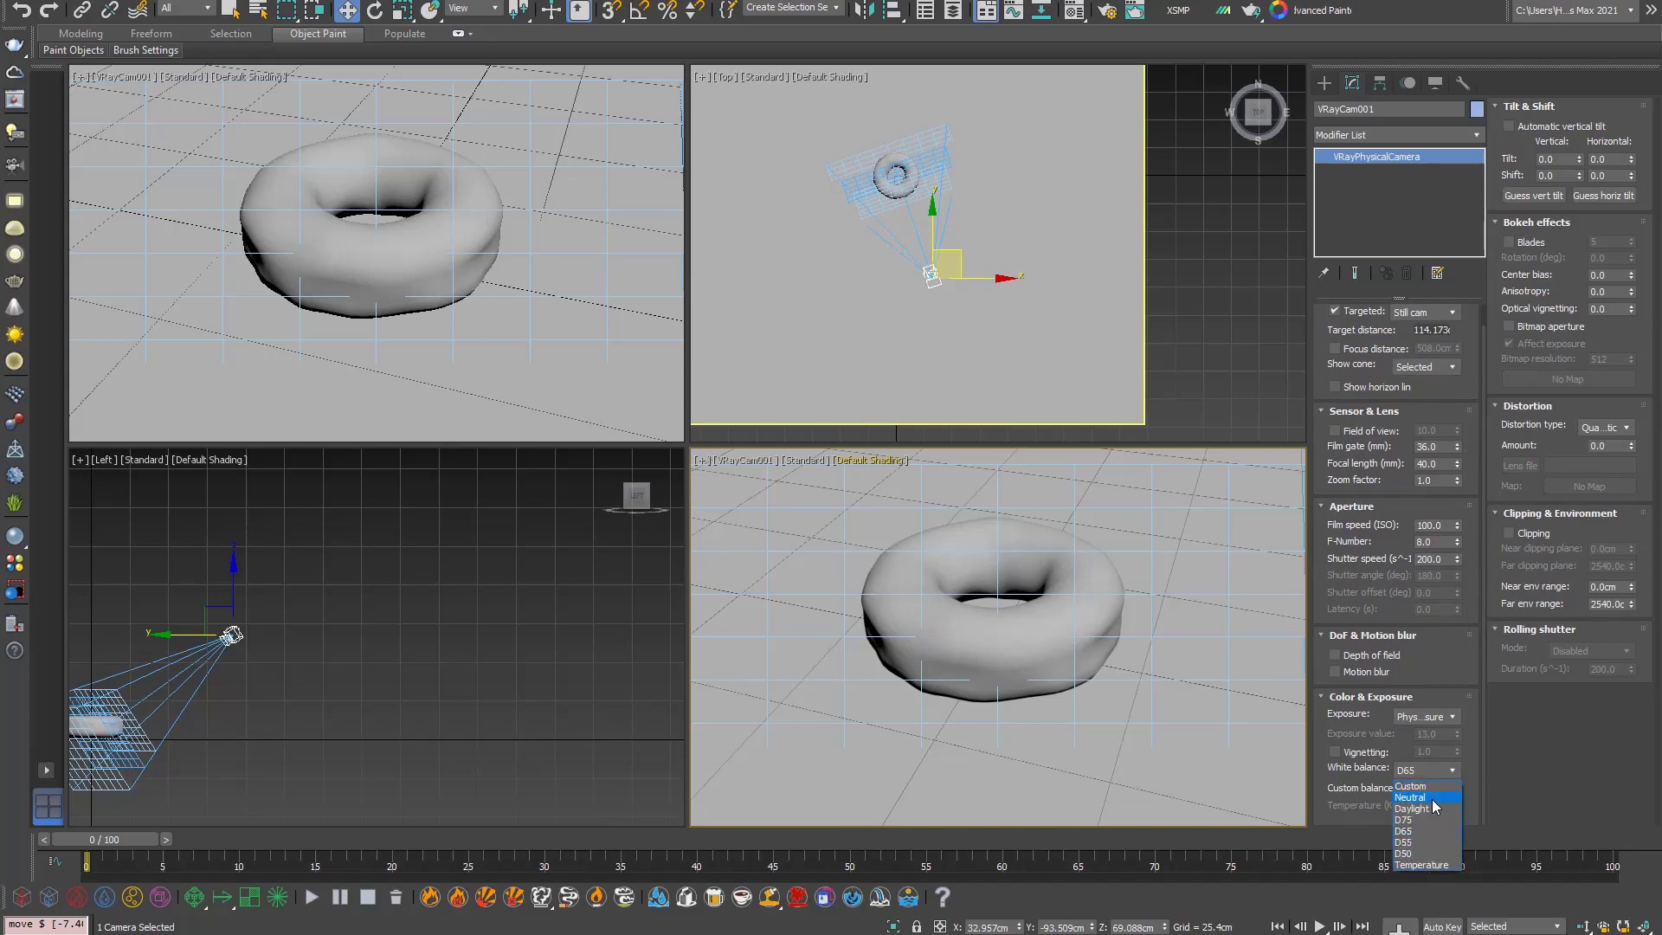
left_click(1433, 799)
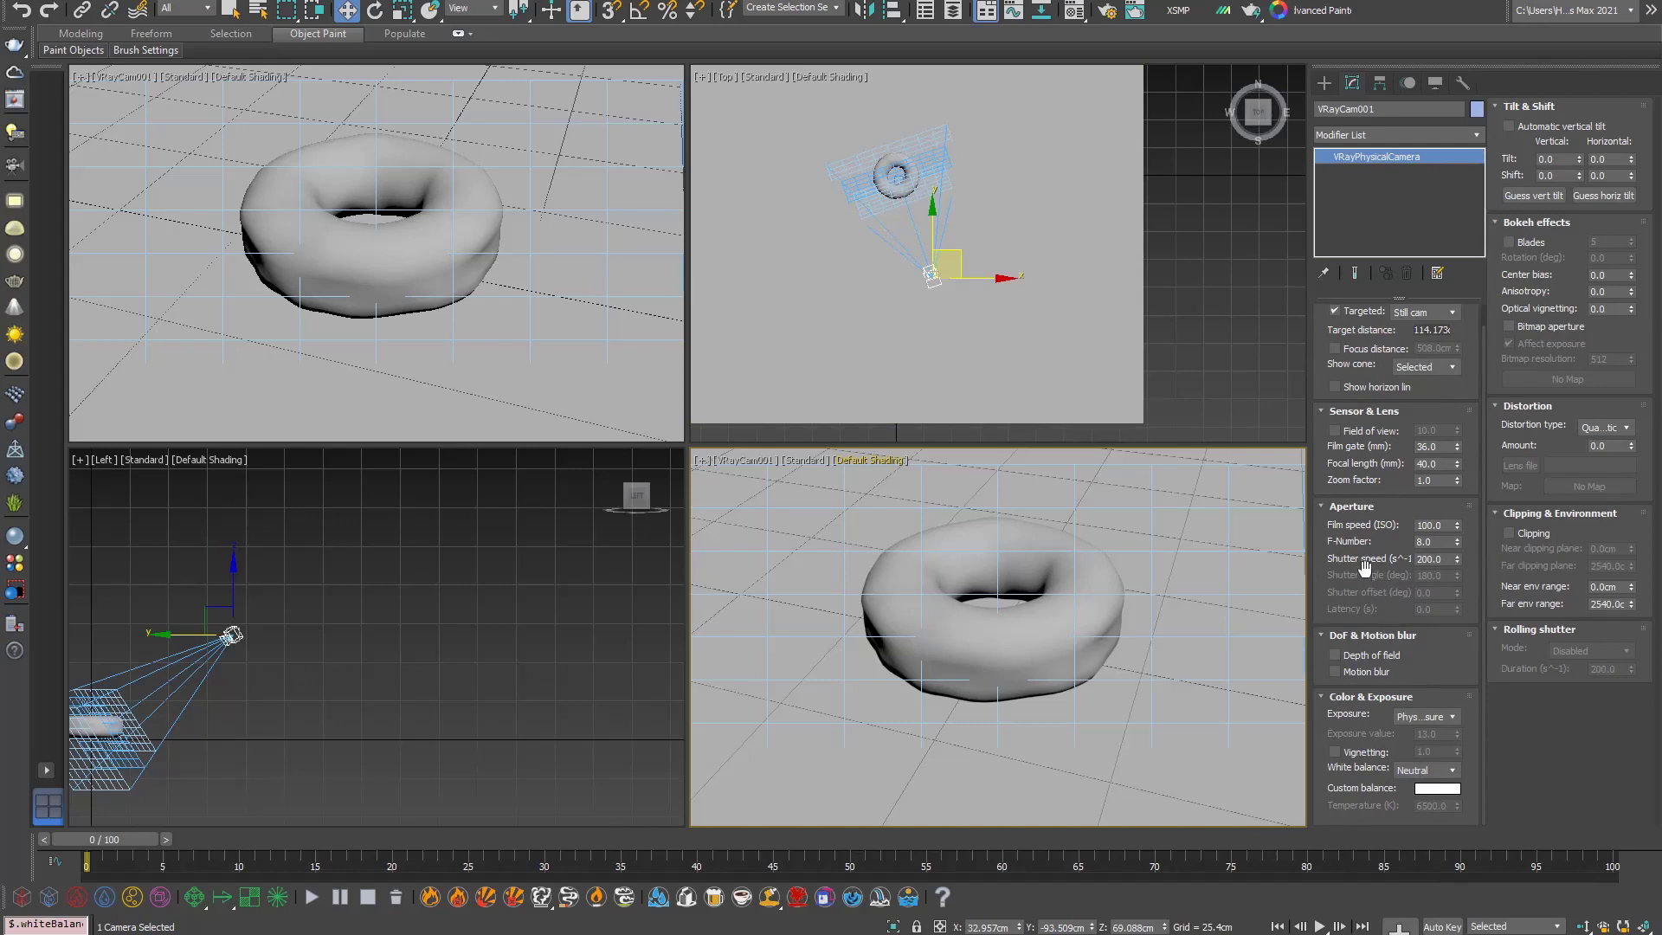
left_click_drag(1366, 567, 1346, 756)
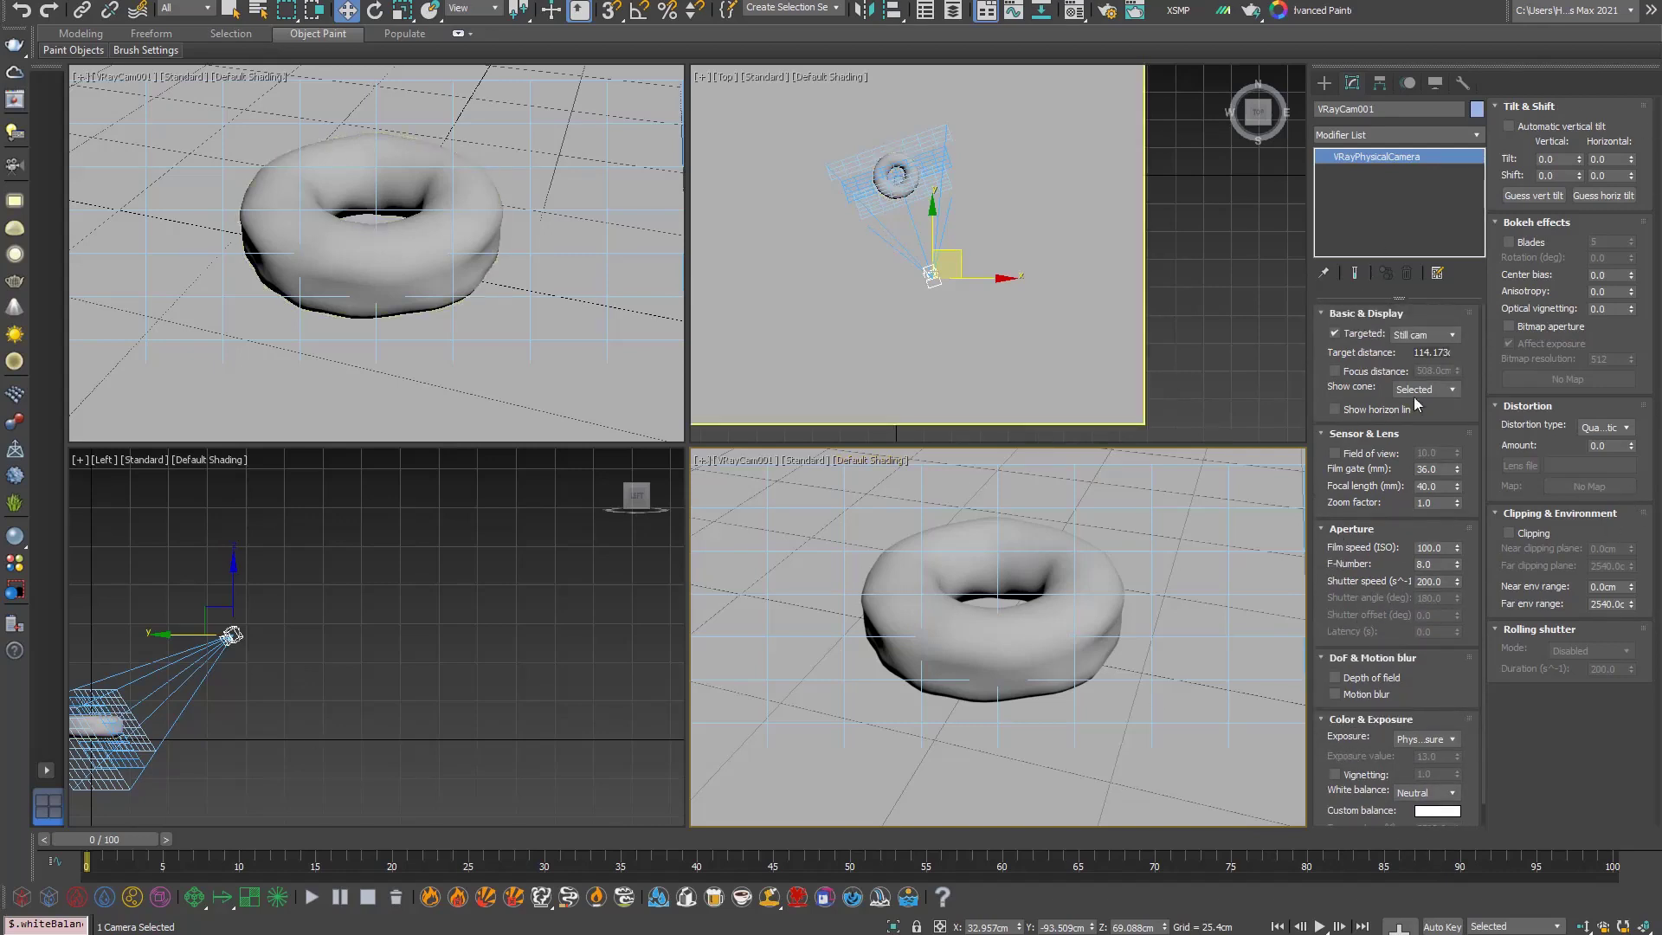
scroll(232, 658, "down", 3)
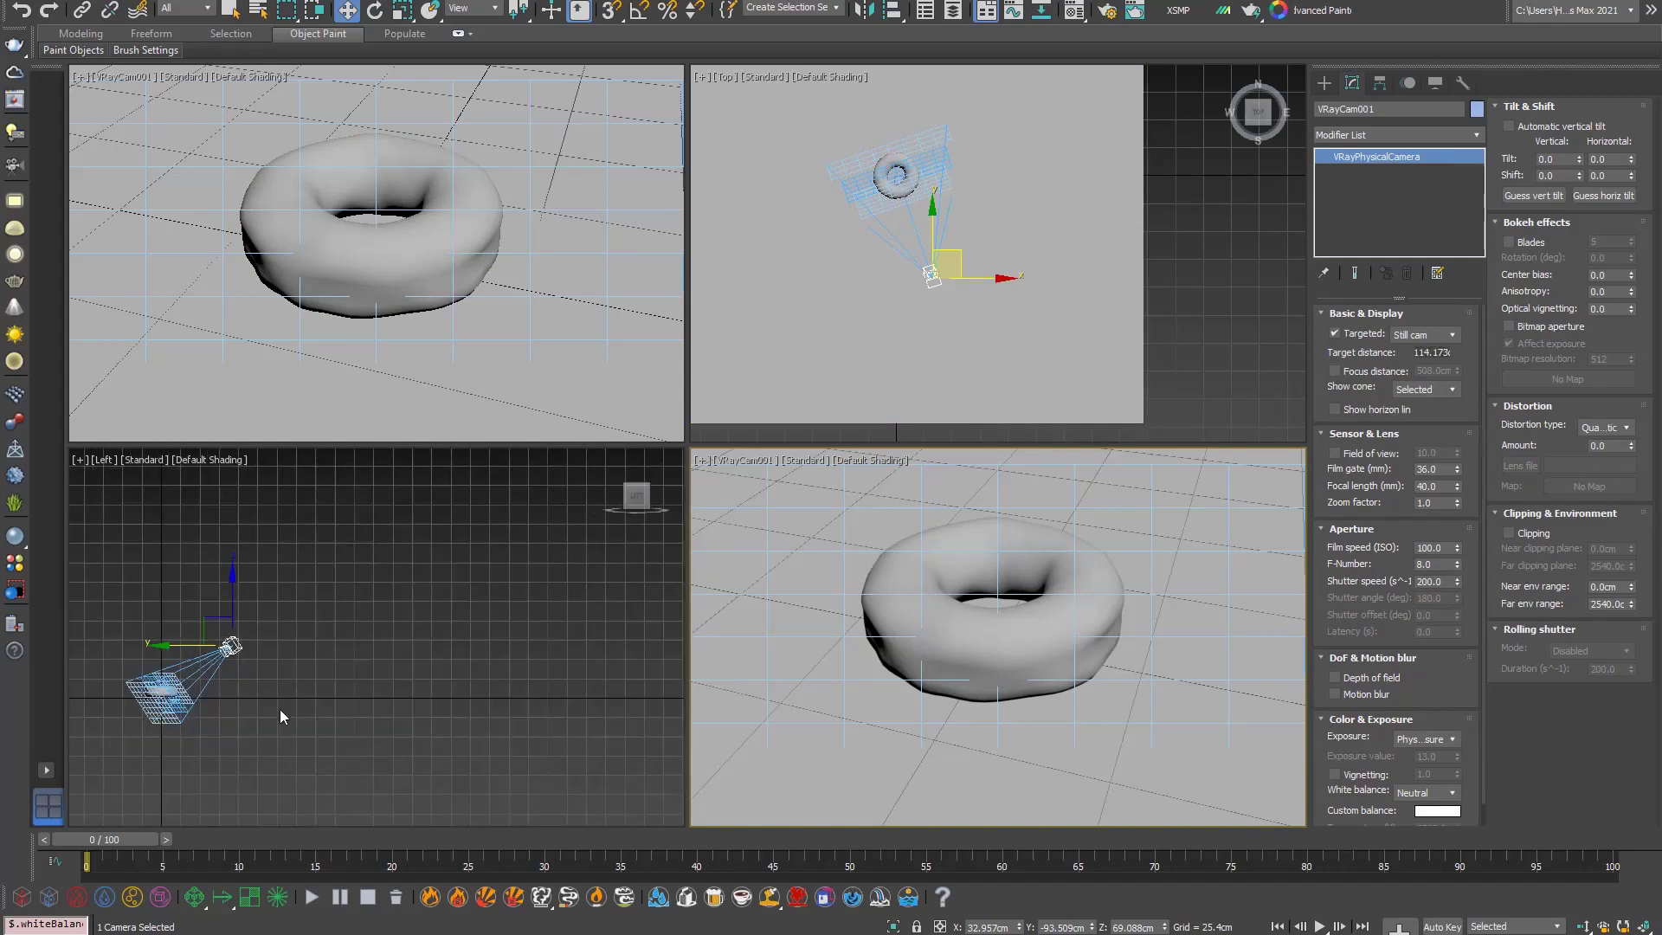
scroll(277, 692, "down", 2)
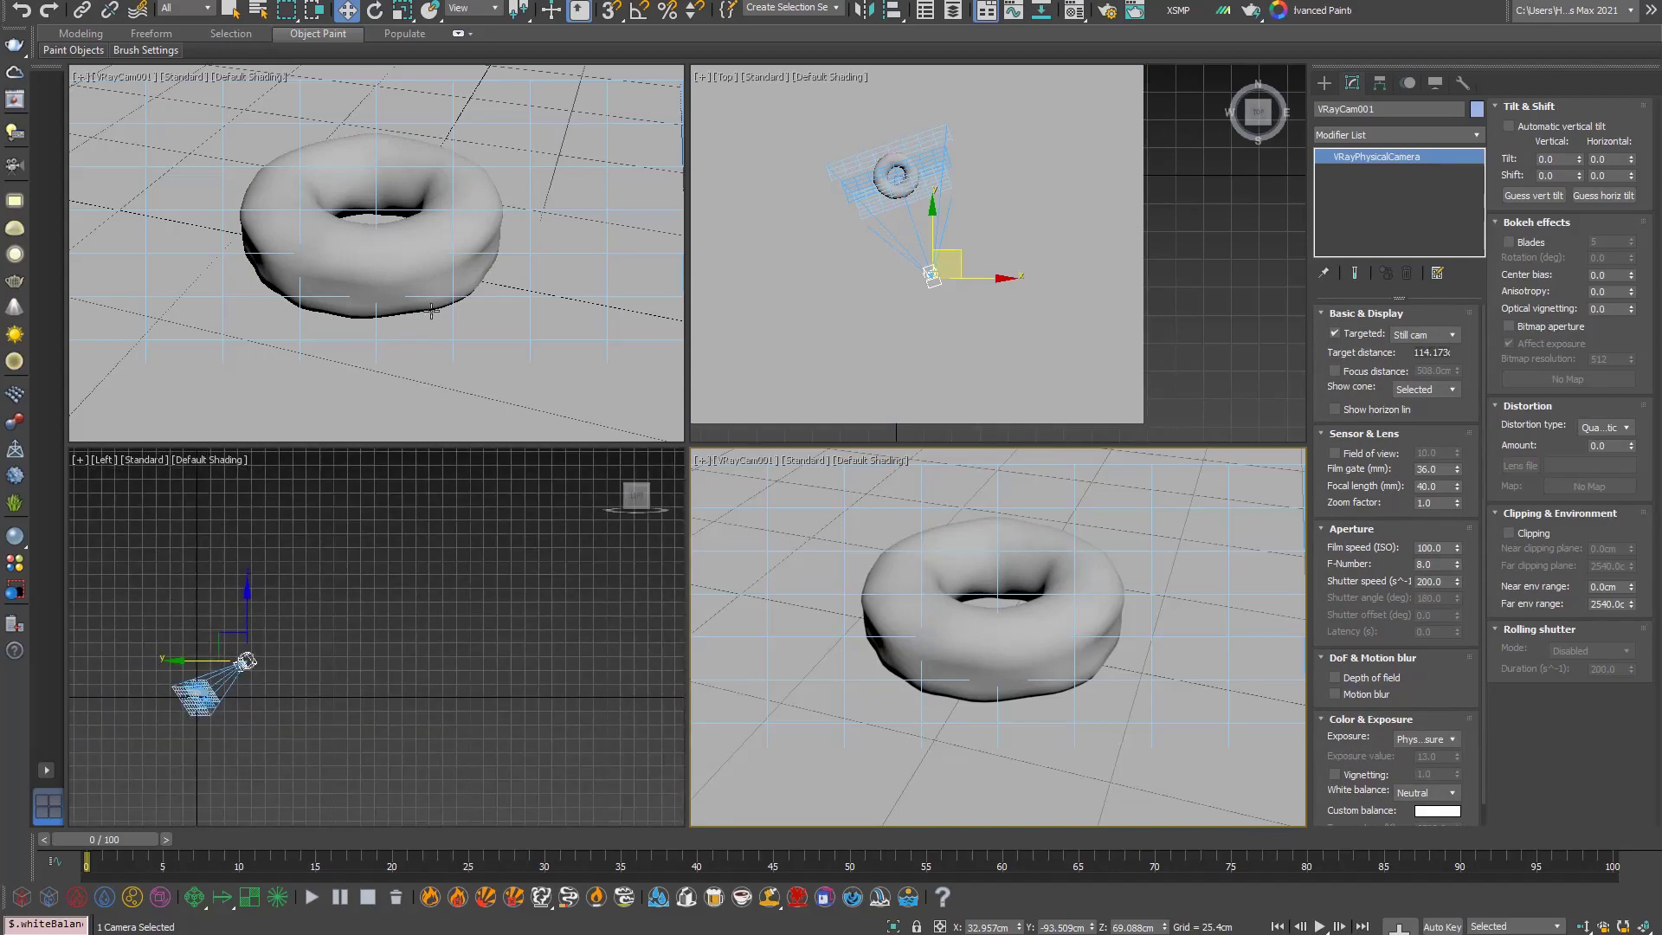
Step: Deselect the camera and switch the lower-left viewport to Top view showing the floor
left_click(421, 642)
key("t")
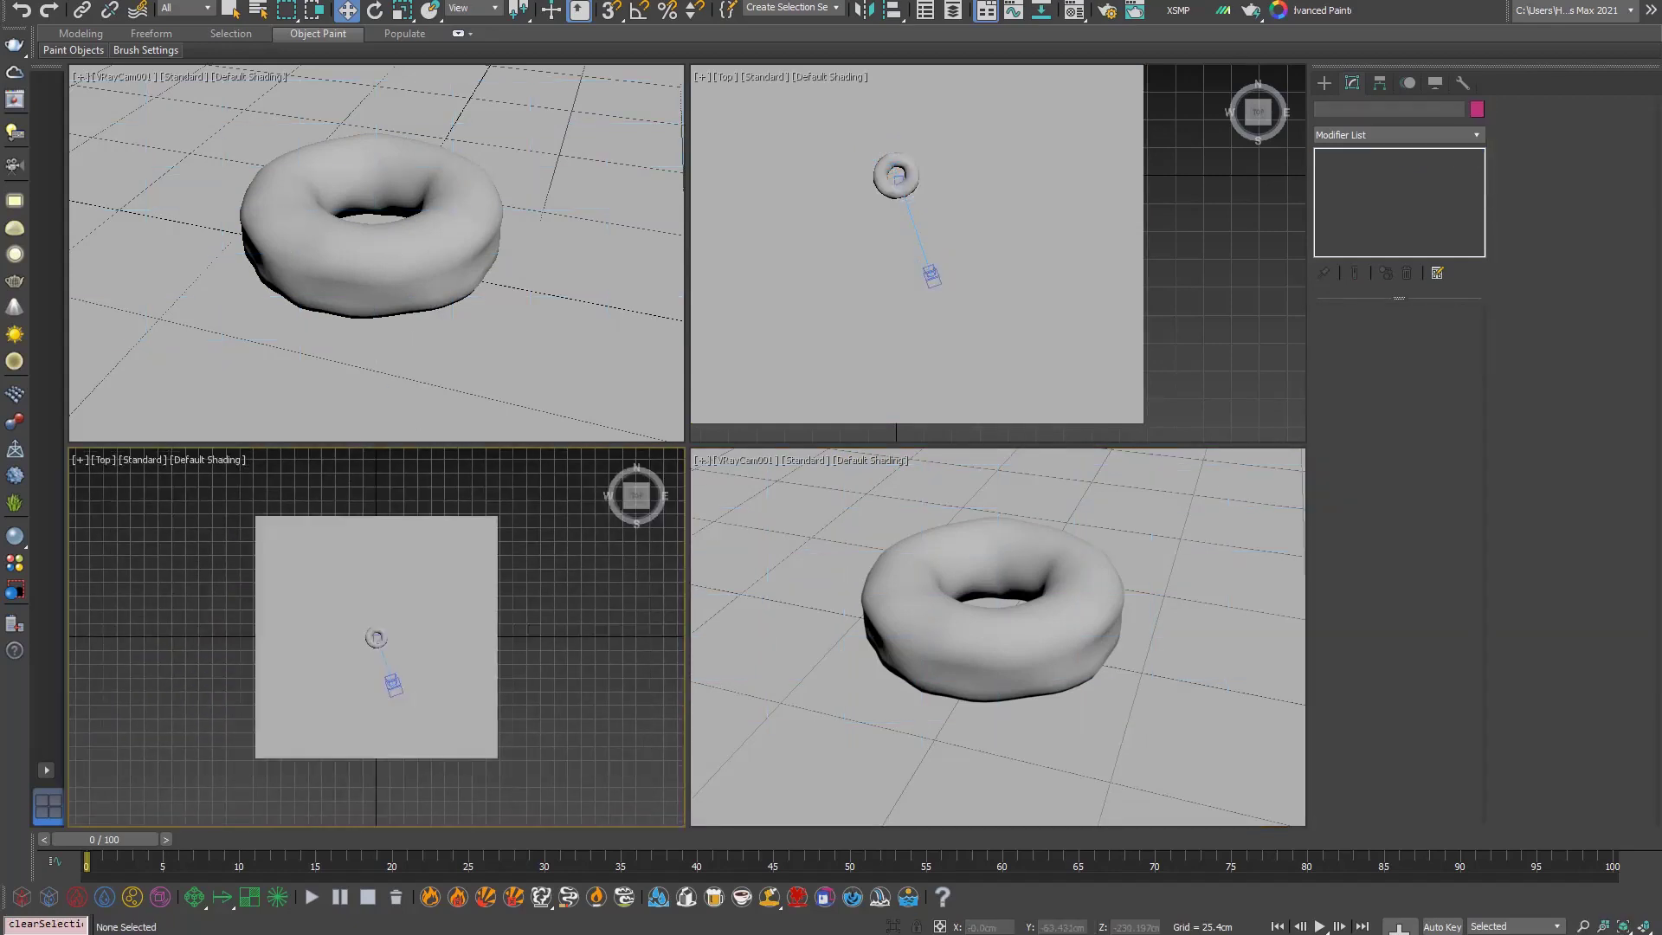
scroll(312, 658, "up", 3)
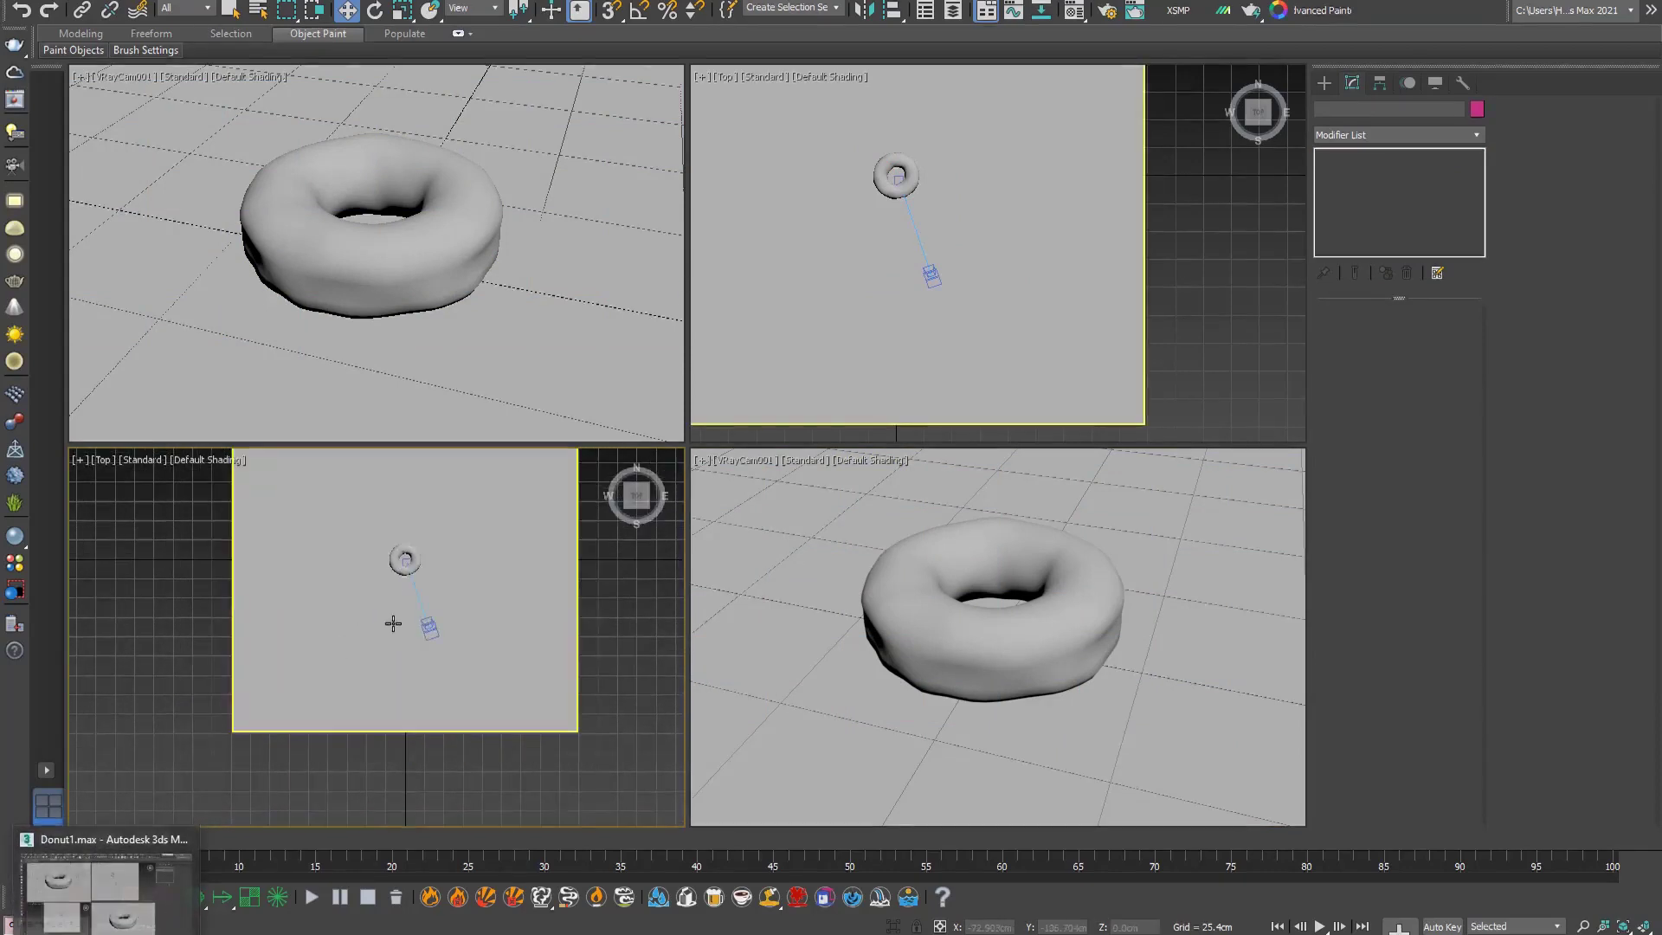
middle_click_drag(390, 592, 333, 593)
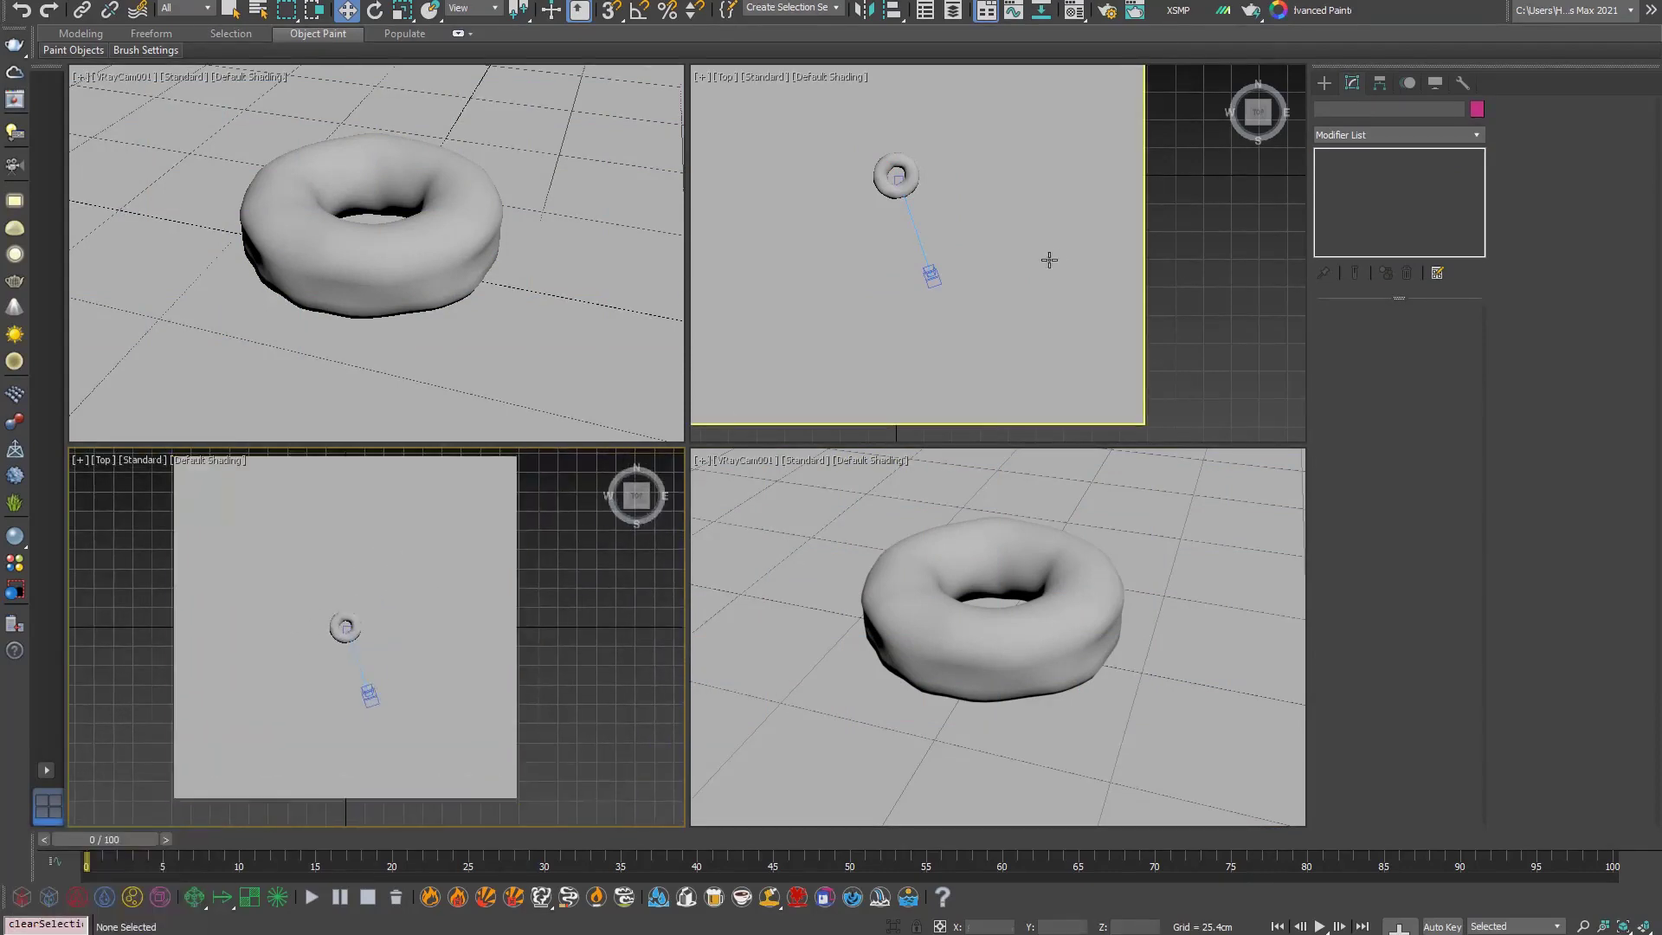
Step: Choose VRayLight under the VRay light types, then draw two trial plane lights and undo both
left_click(1327, 84)
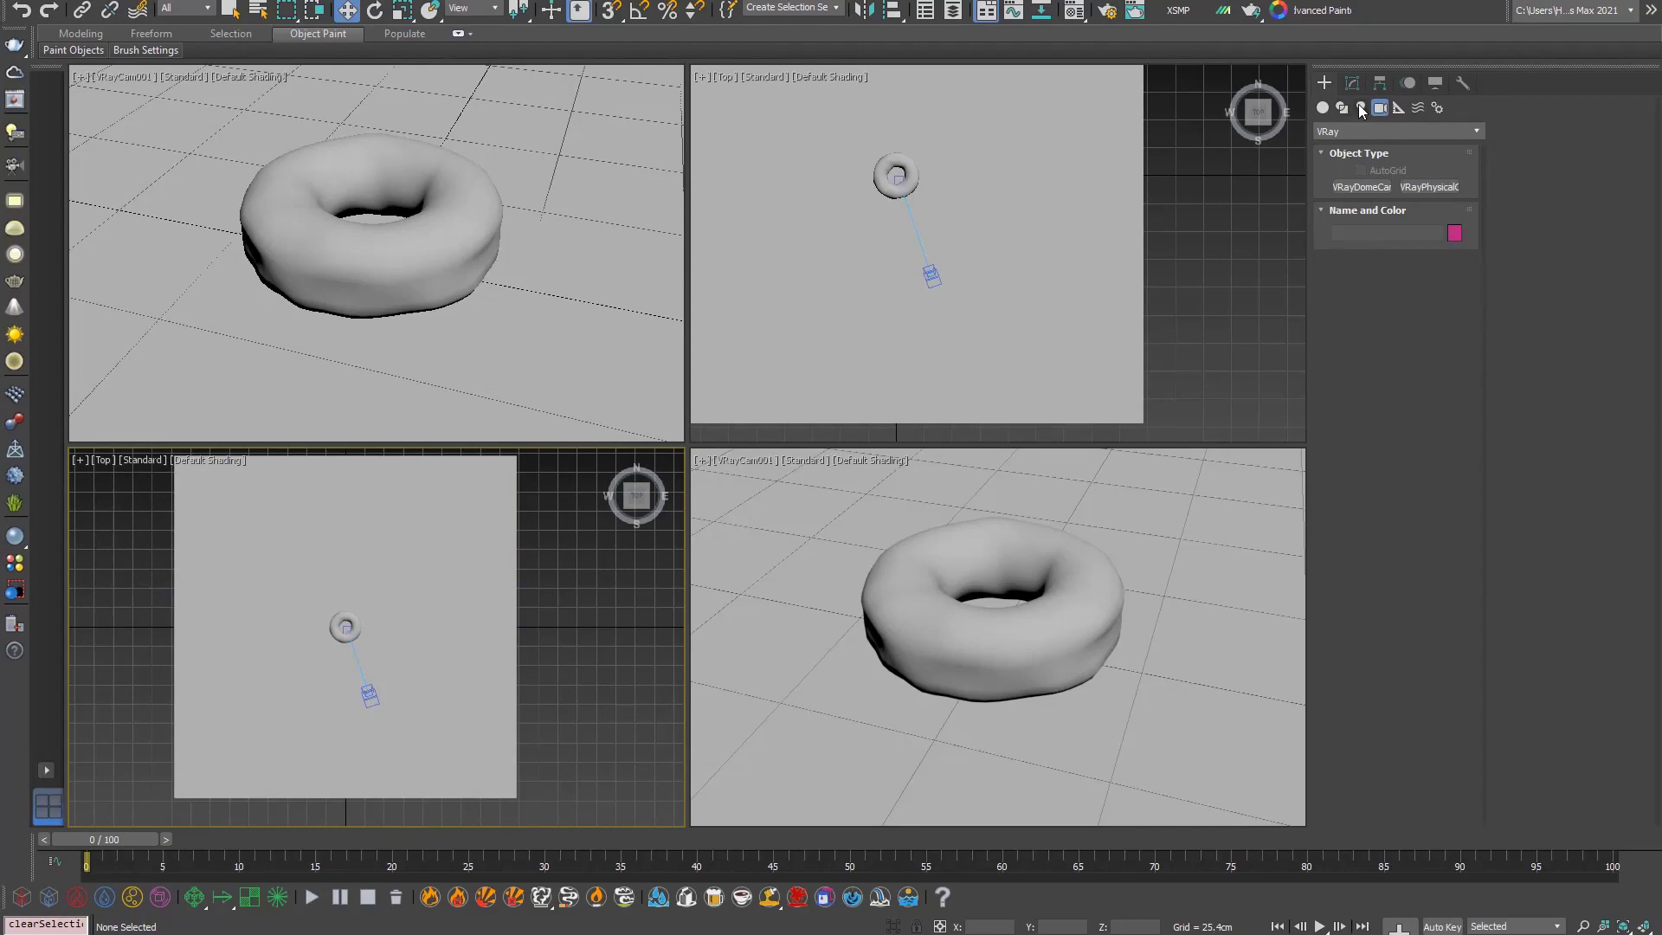
left_click(1361, 108)
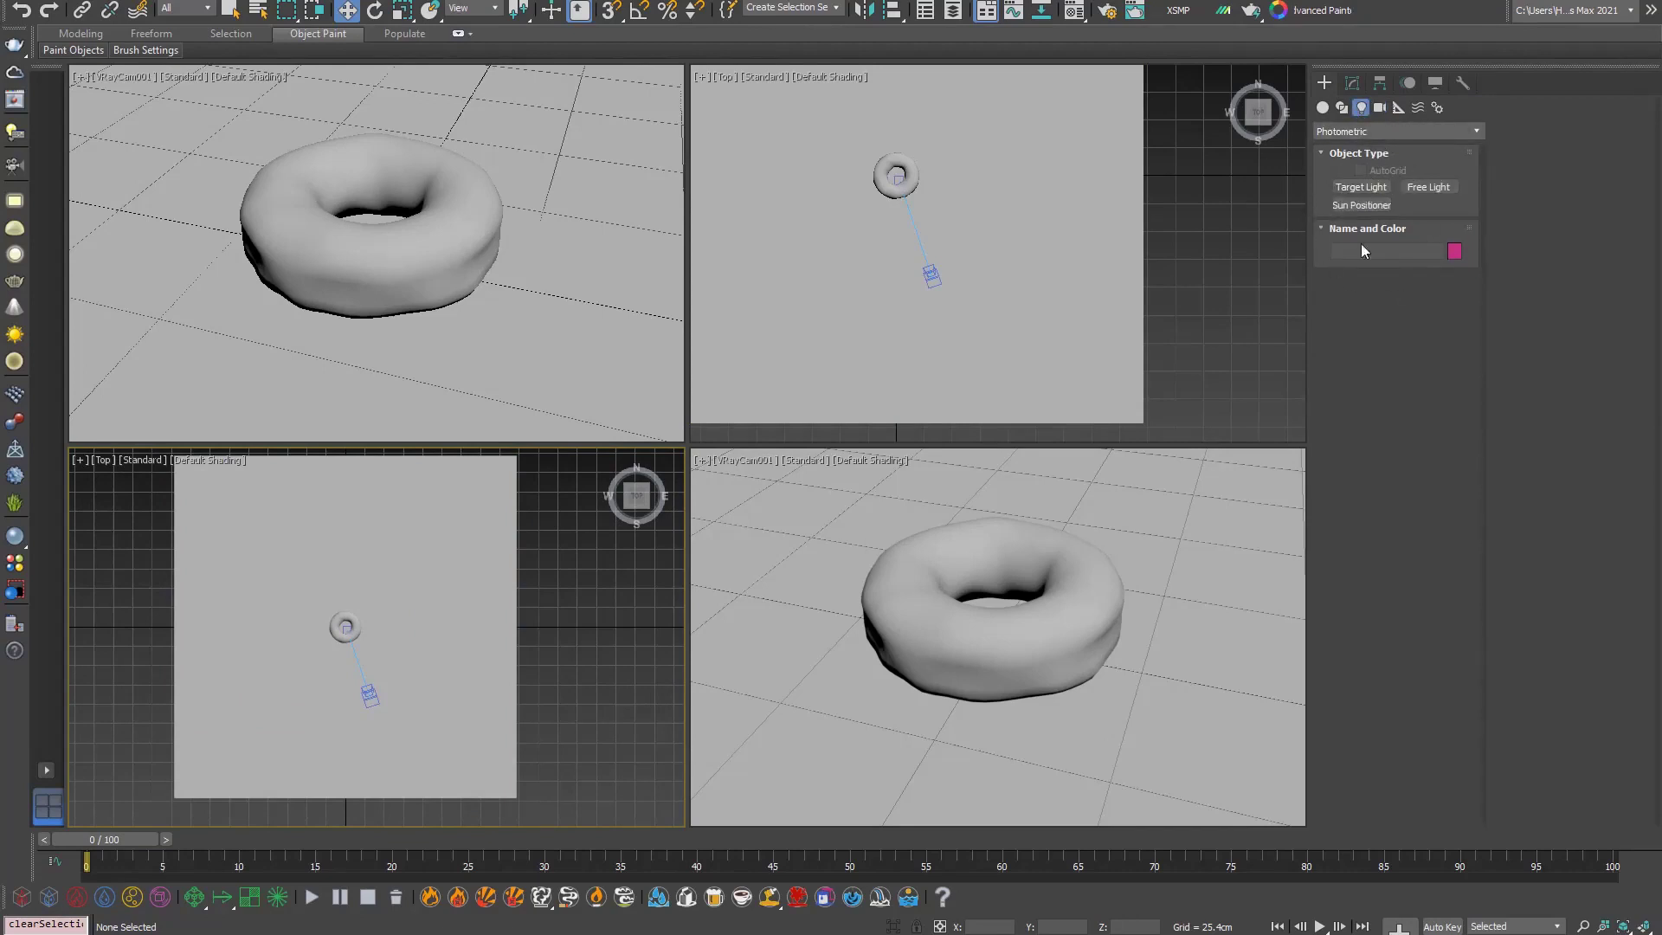
left_click(1343, 134)
left_click(1342, 187)
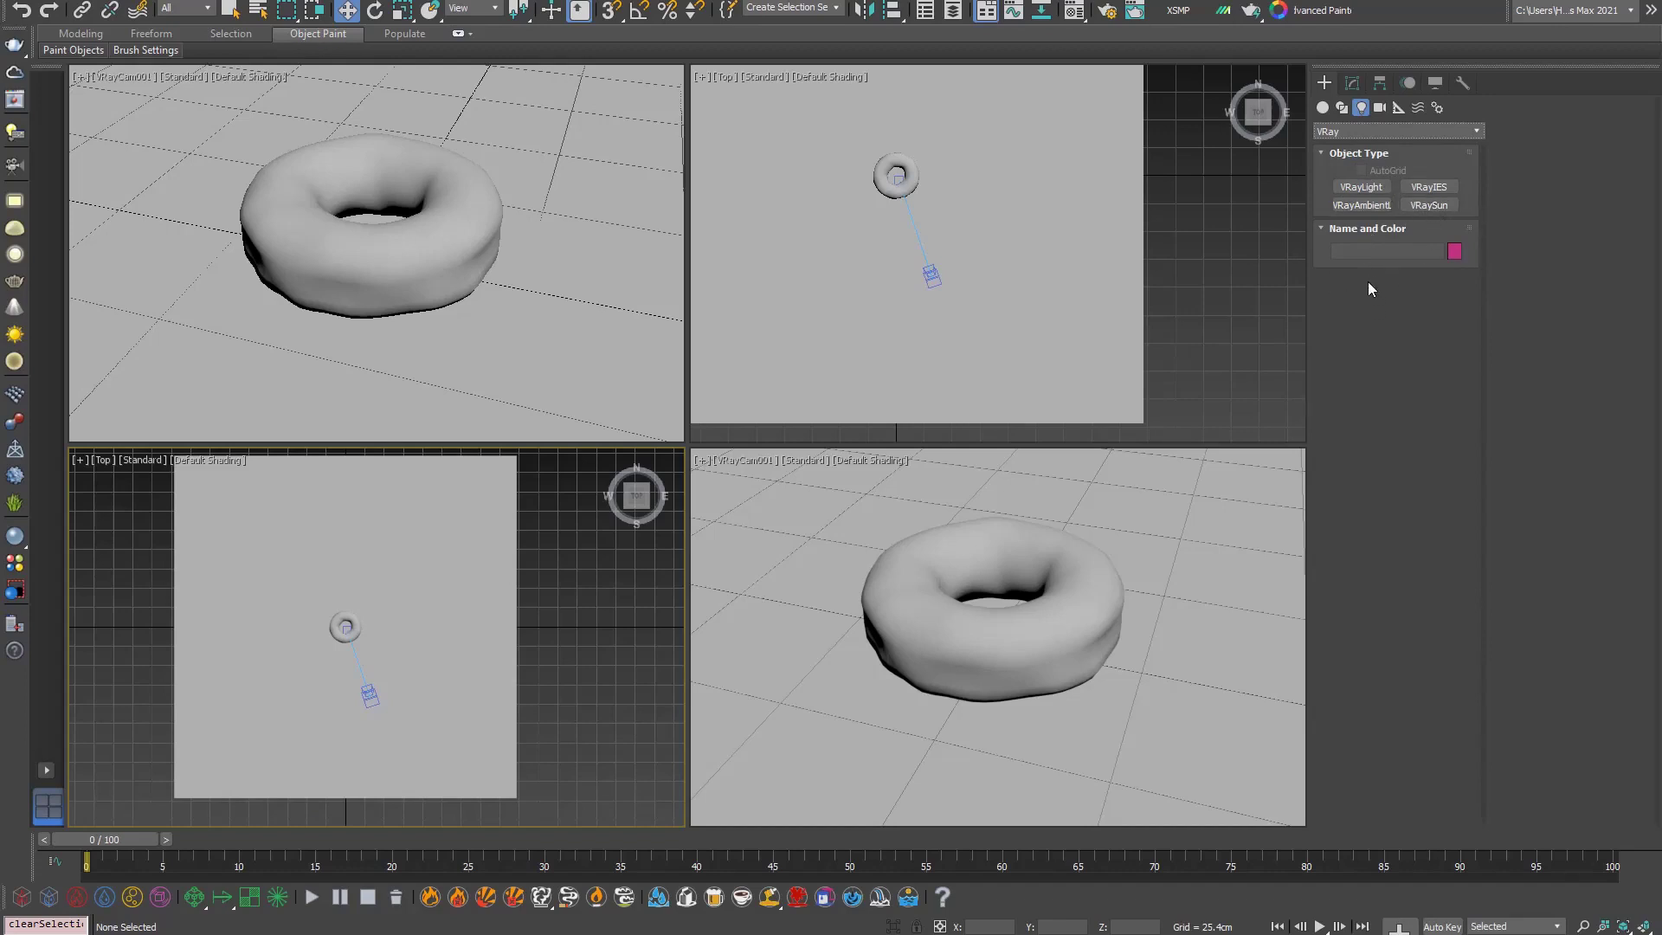
left_click(1353, 187)
left_click_drag(559, 511, 527, 676)
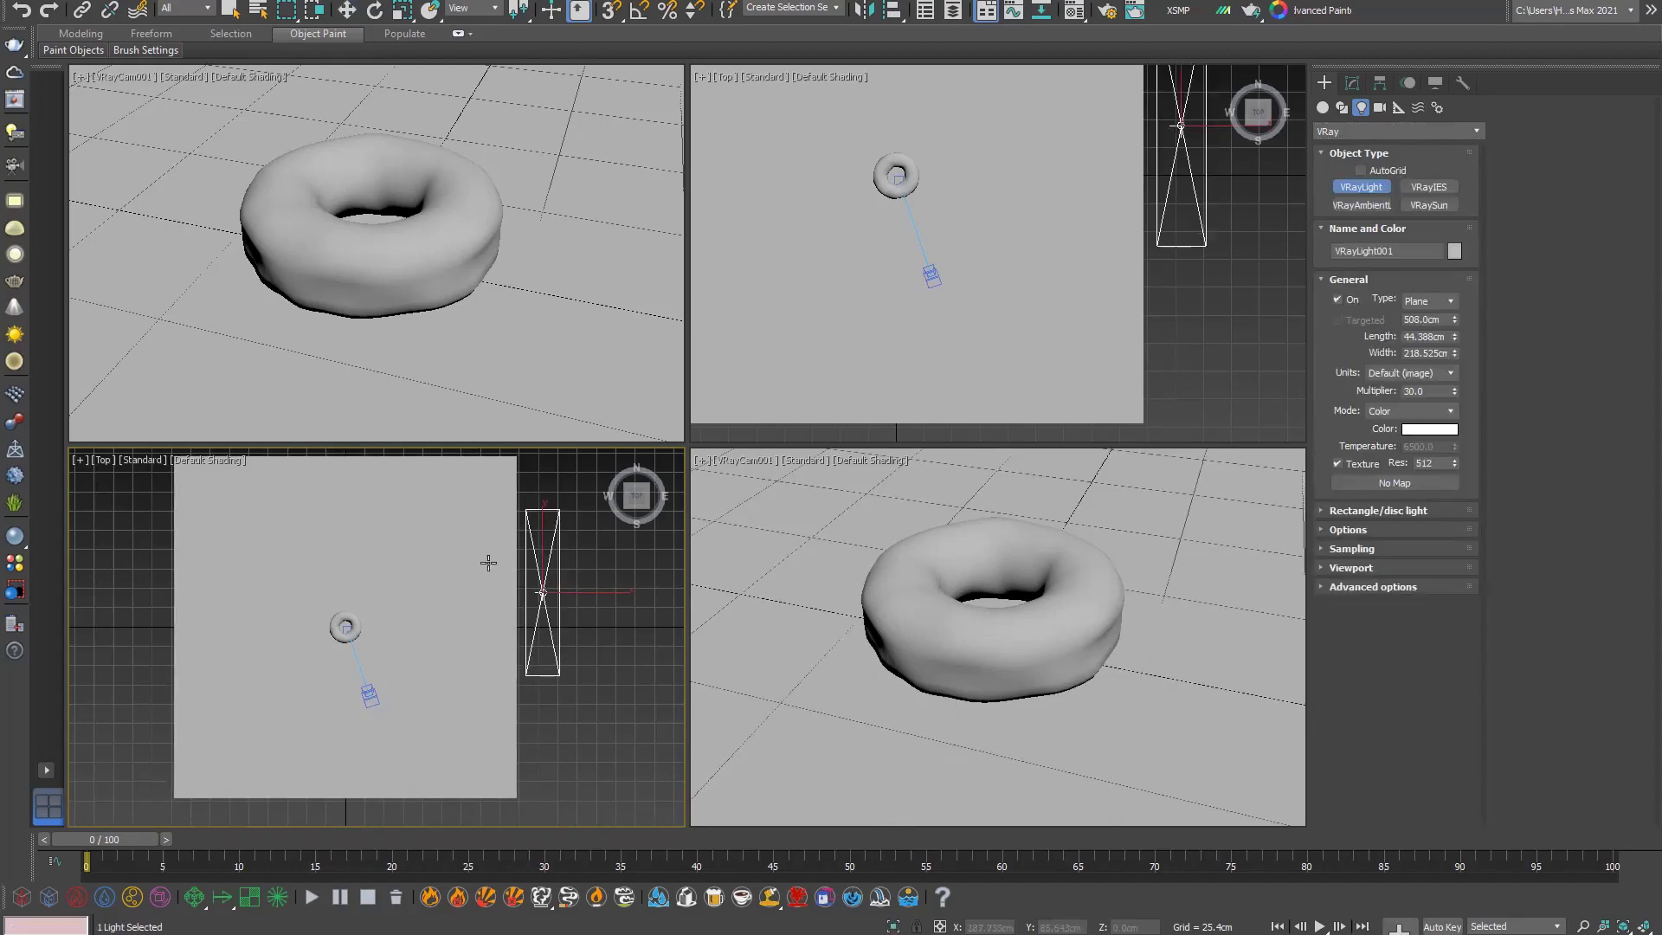
key("ctrl+z")
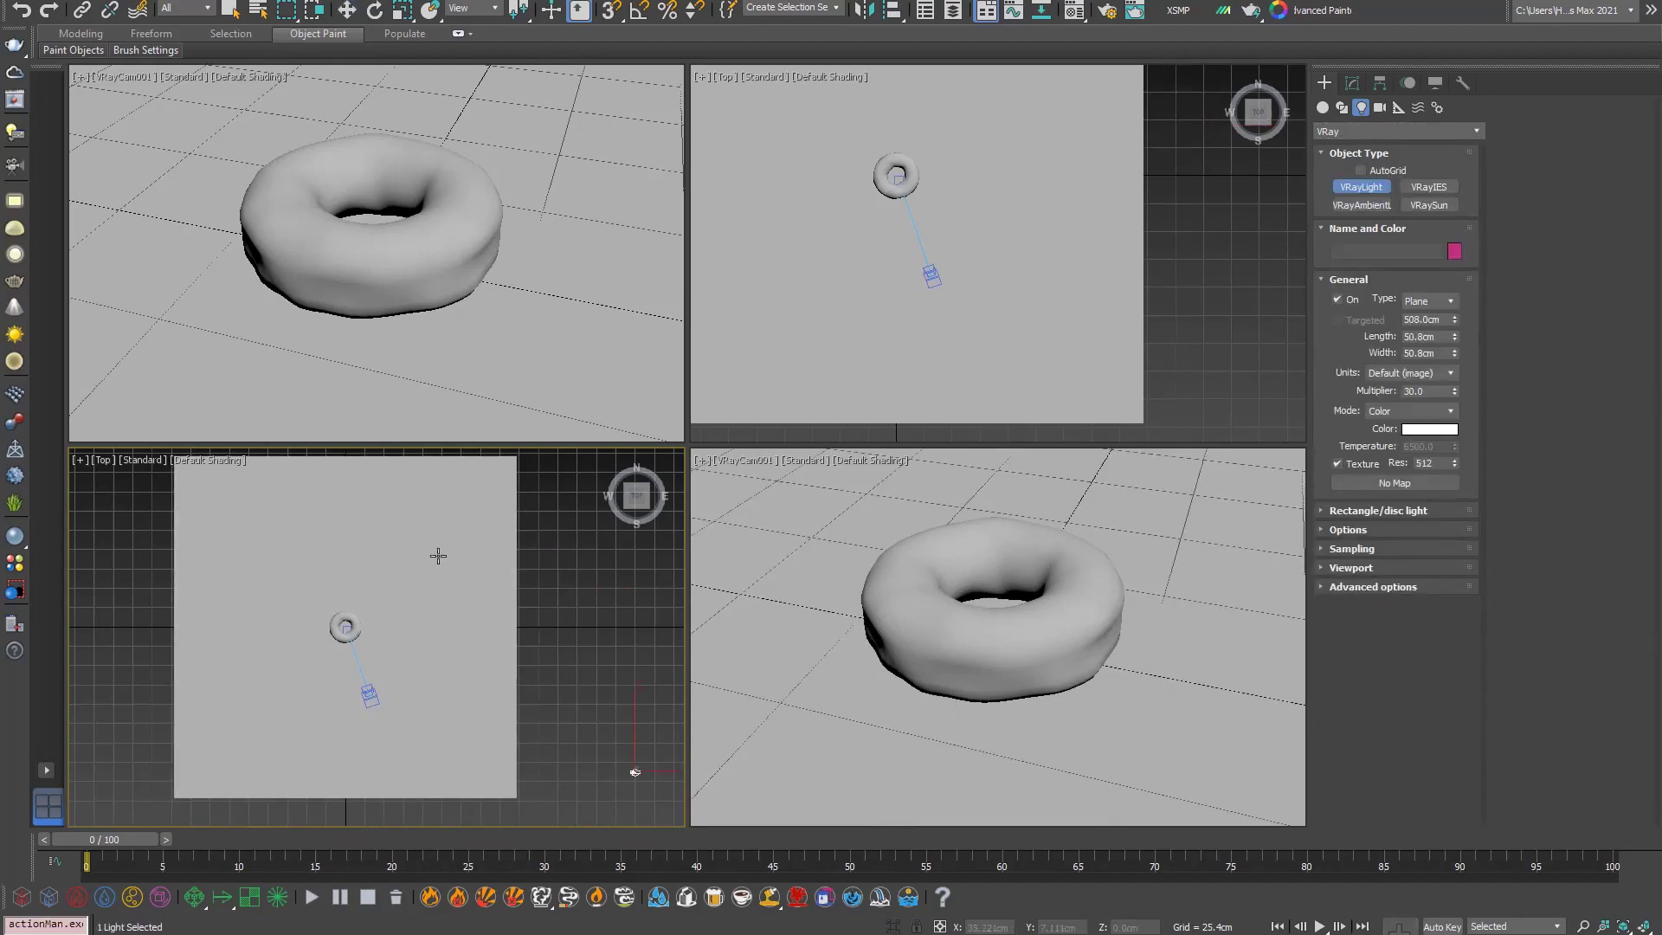
left_click_drag(639, 773, 302, 520)
key("ctrl+z")
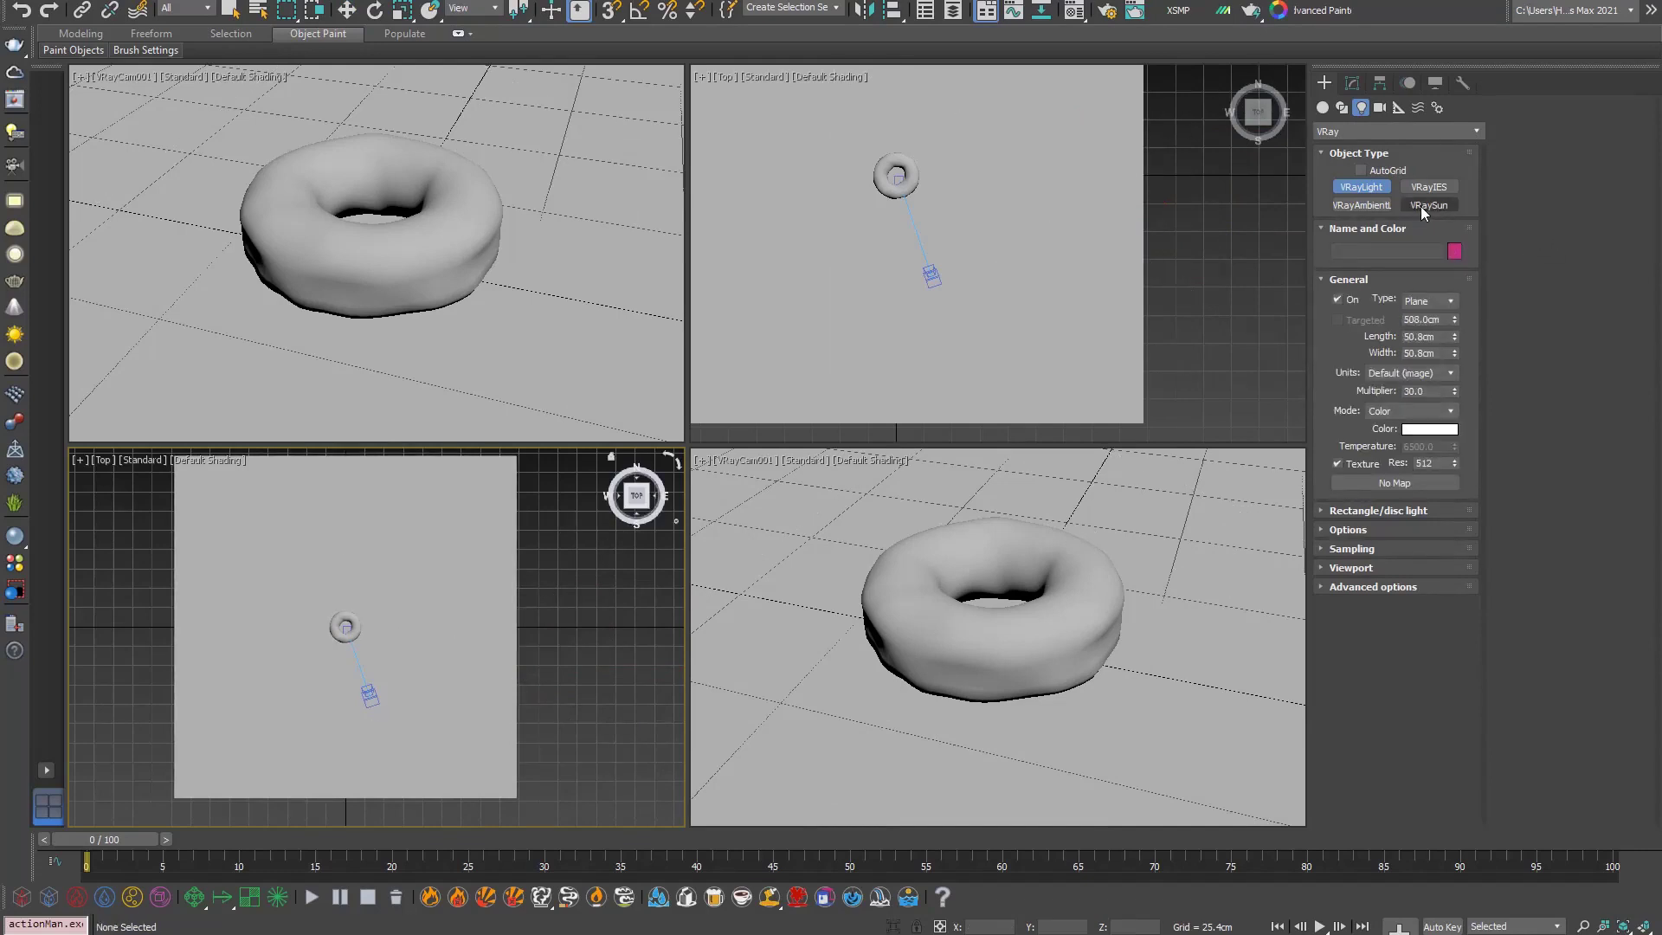
Step: Start a VRaySun and frame the Top view to leave room beside the floor plane
left_click(1429, 205)
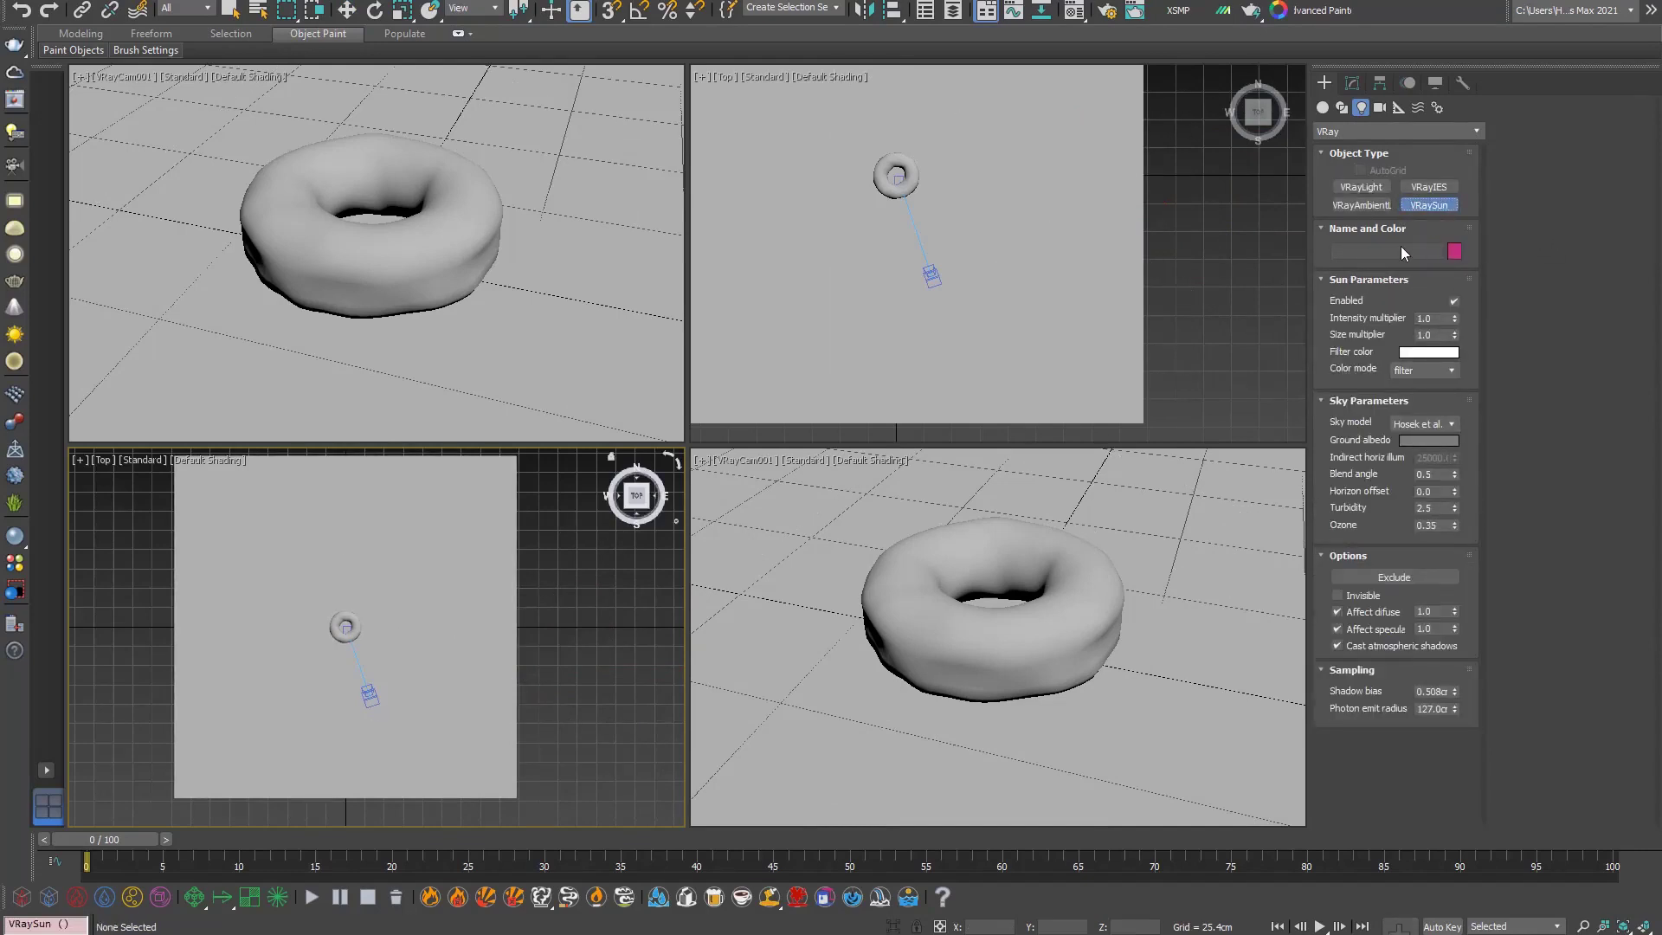
scroll(278, 739, "down", 3)
middle_click_drag(279, 738, 390, 626)
right_click(807, 380)
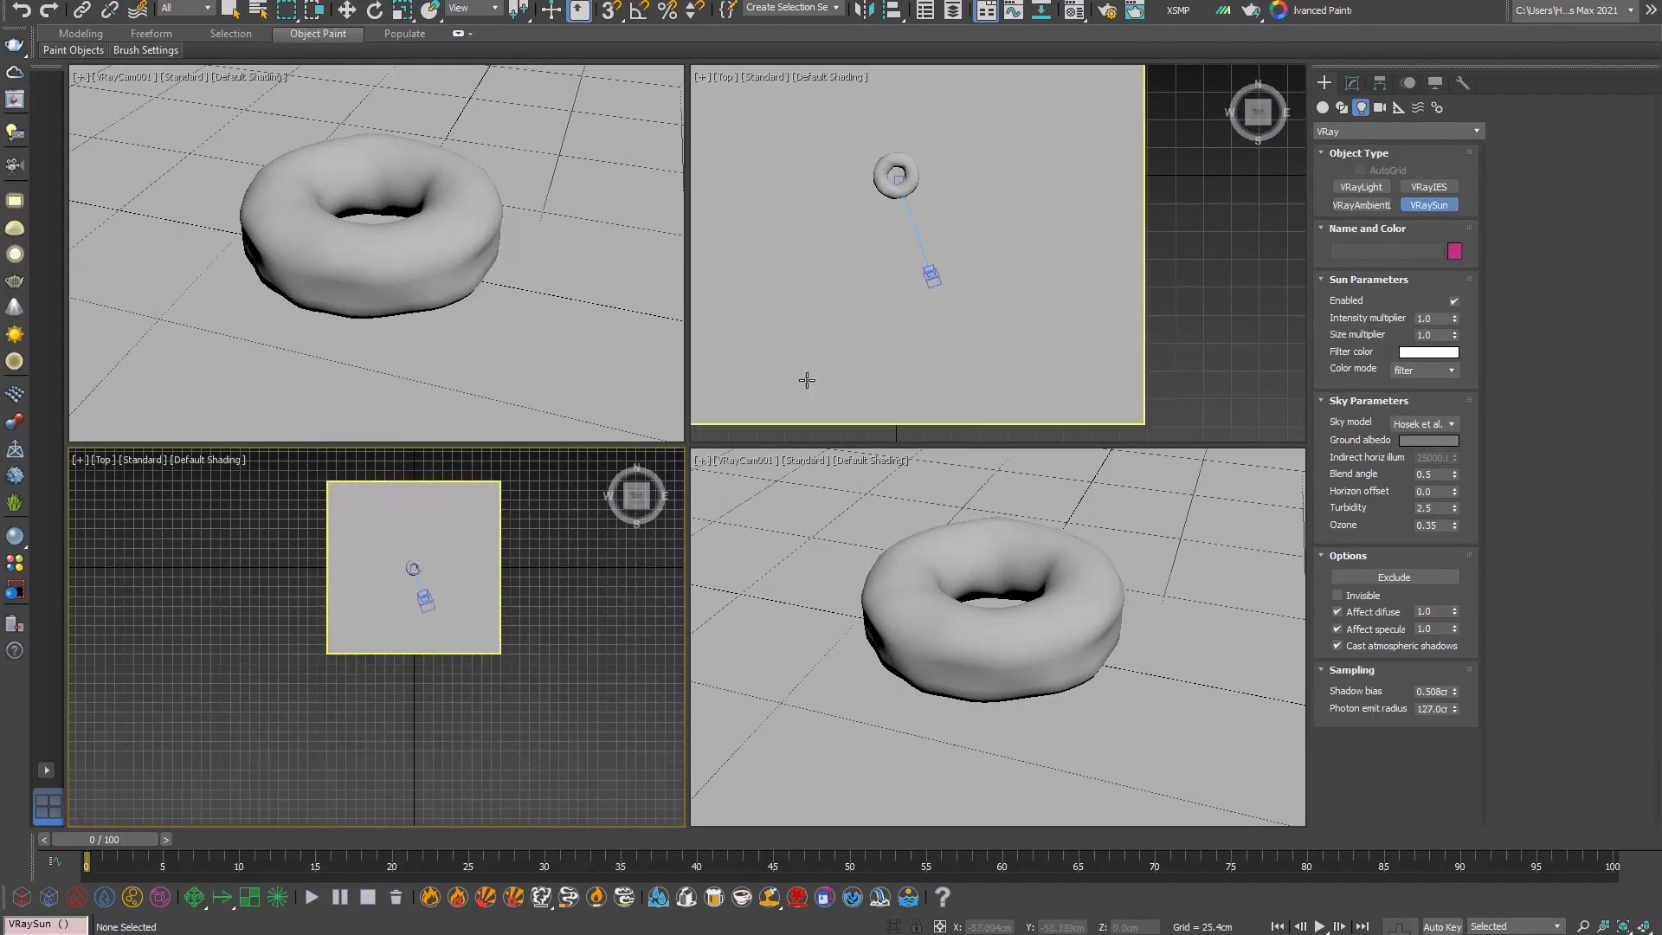
left_click(1443, 205)
right_click(465, 768)
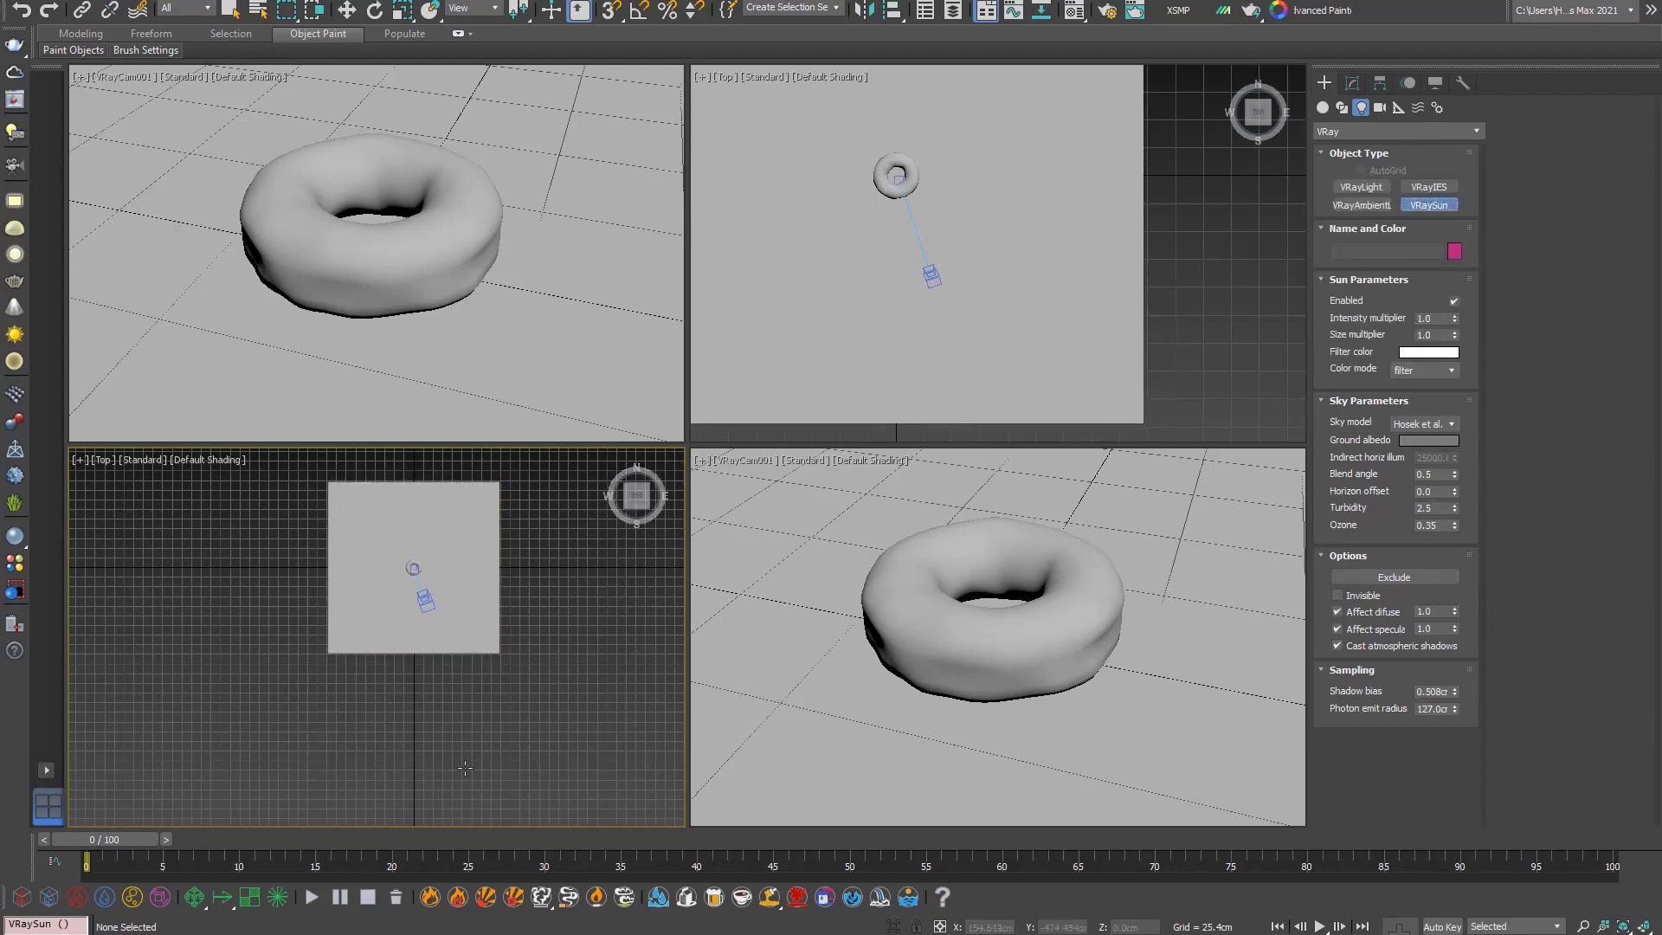
middle_click_drag(489, 604, 522, 686)
scroll(523, 686, "up", 3)
scroll(490, 700, "down", 1)
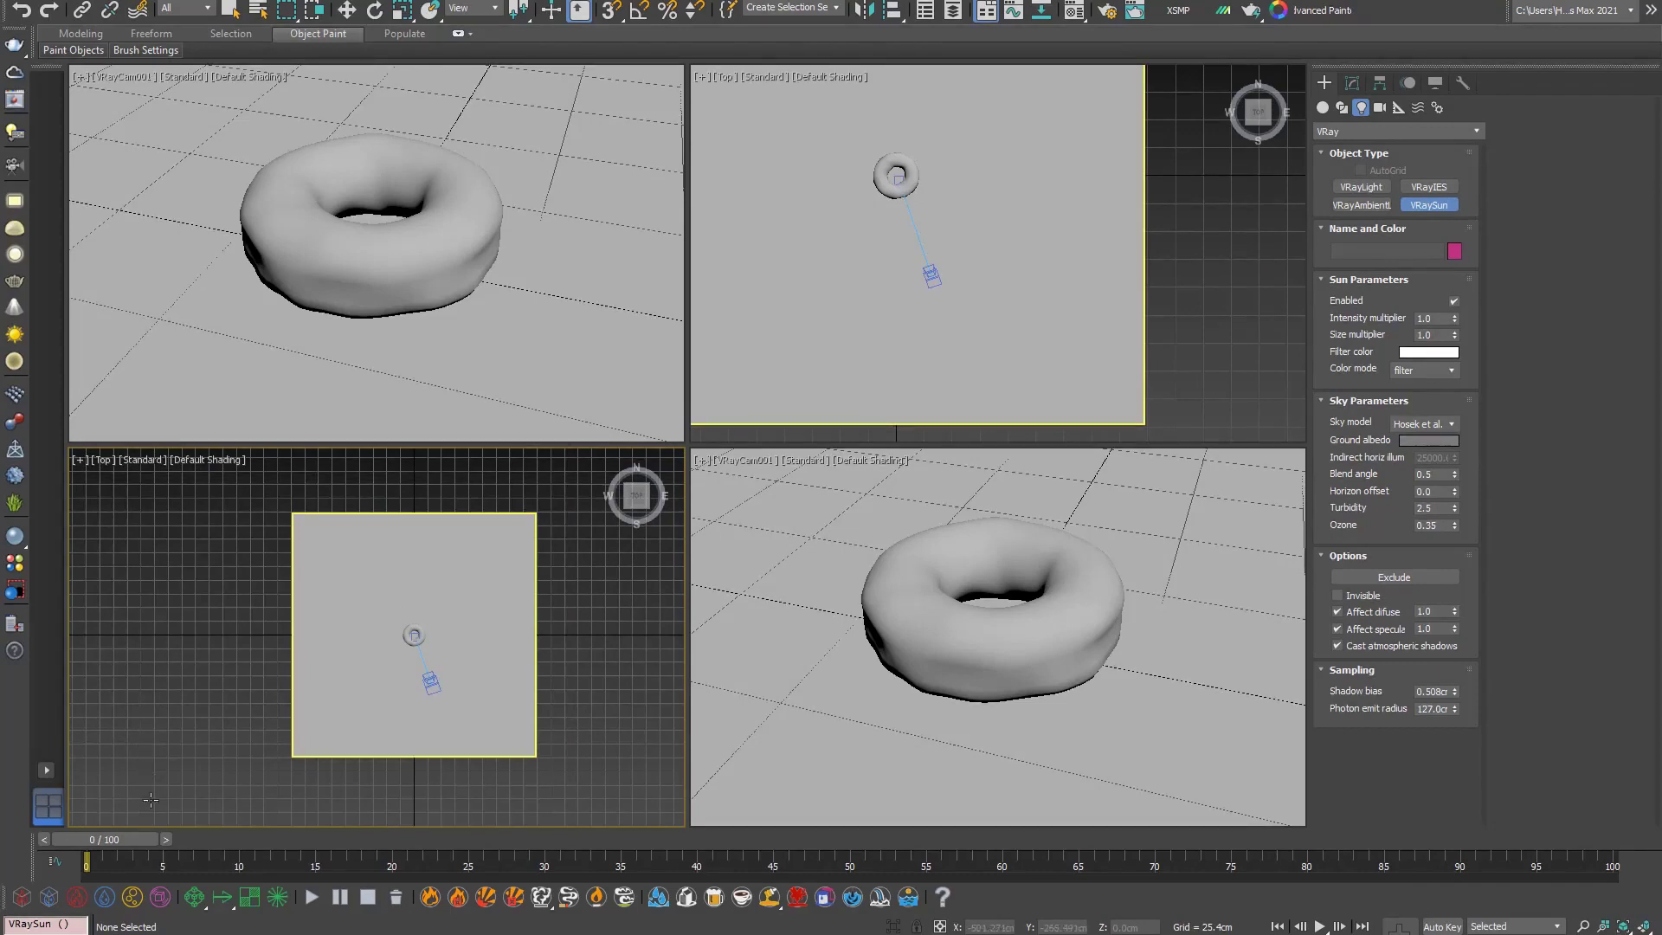
middle_click_drag(537, 751, 439, 800)
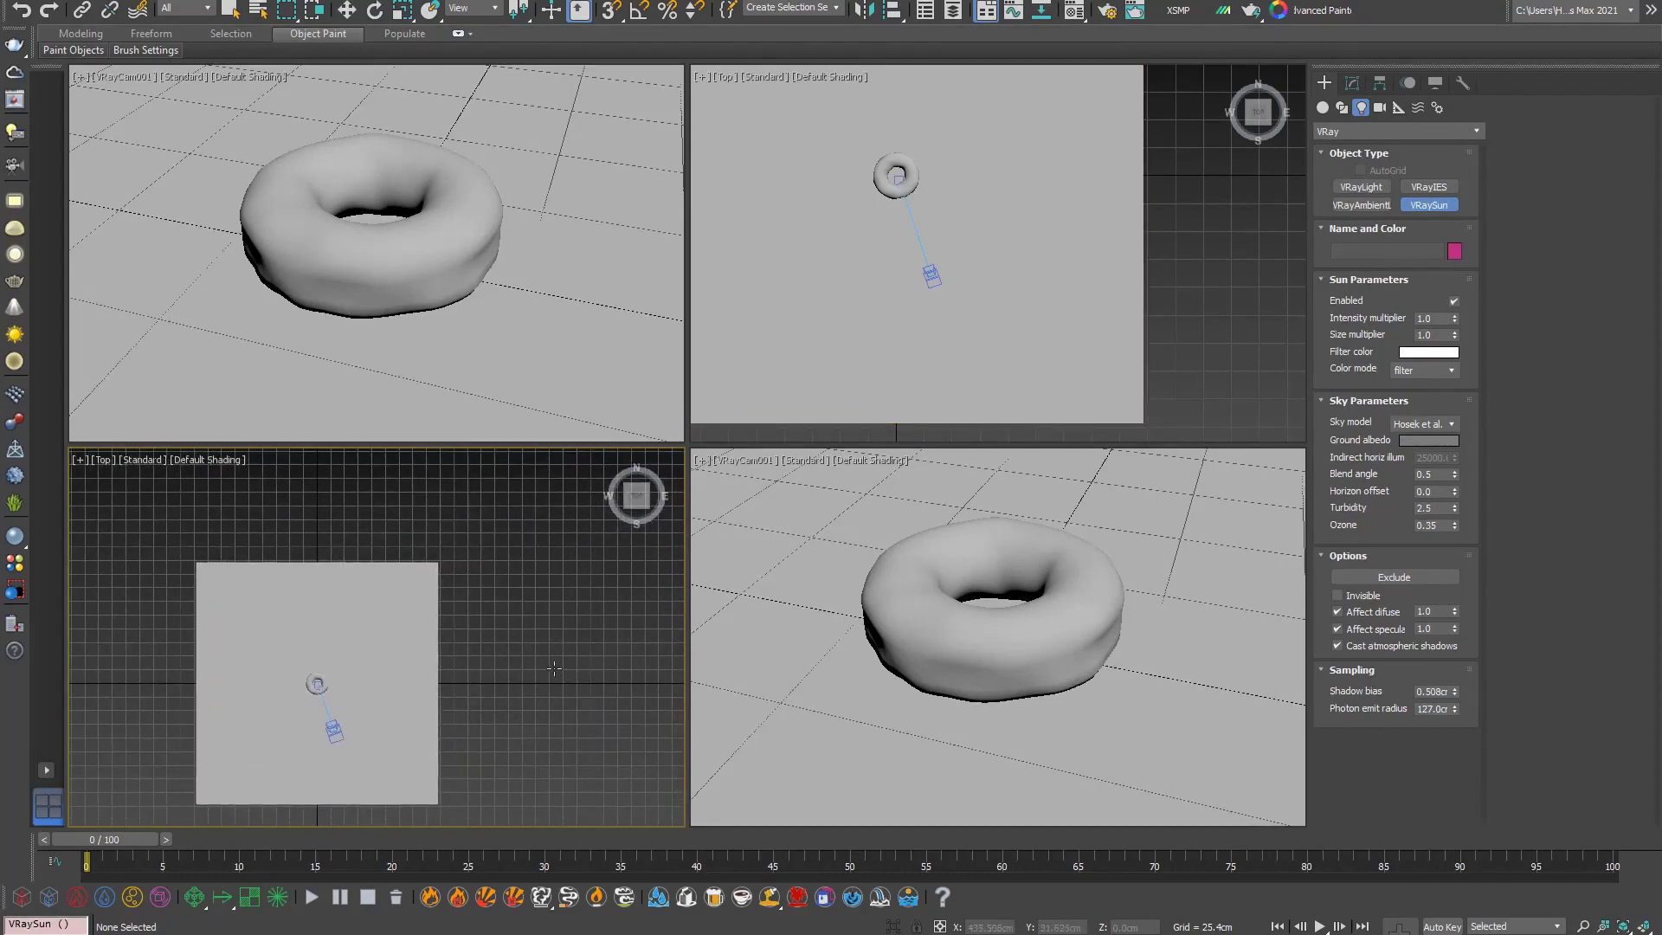
Step: Drag VRaySun001 from beside the plane to the donut and accept the VRaySky environment map
left_click_drag(575, 637, 312, 689)
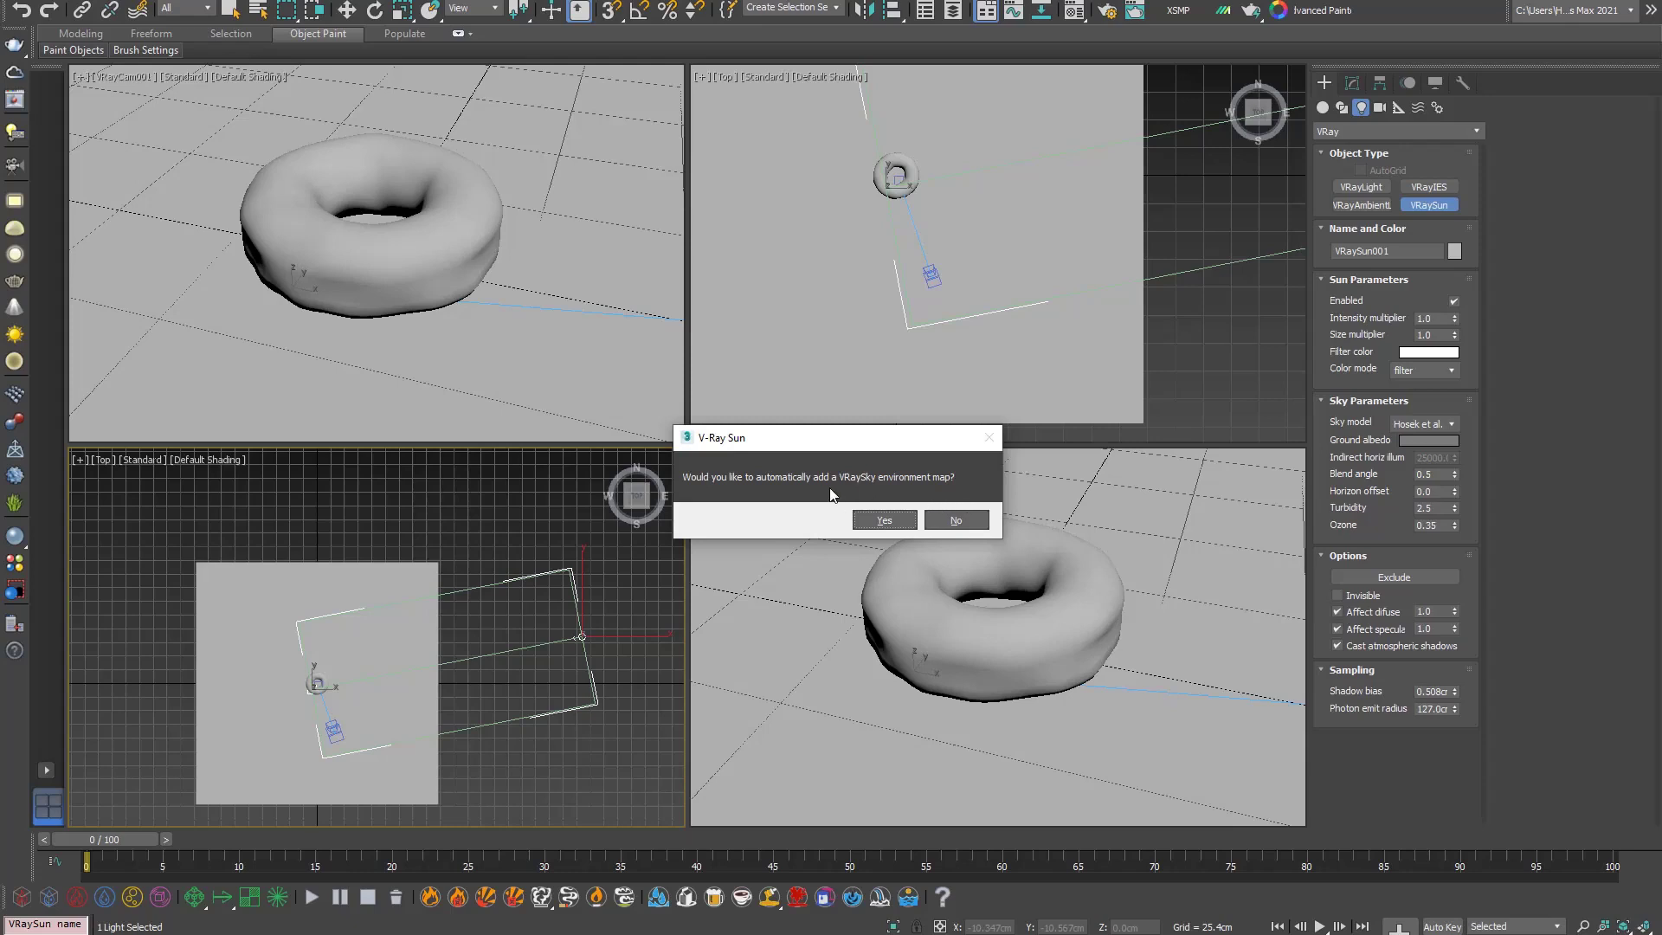
left_click(879, 524)
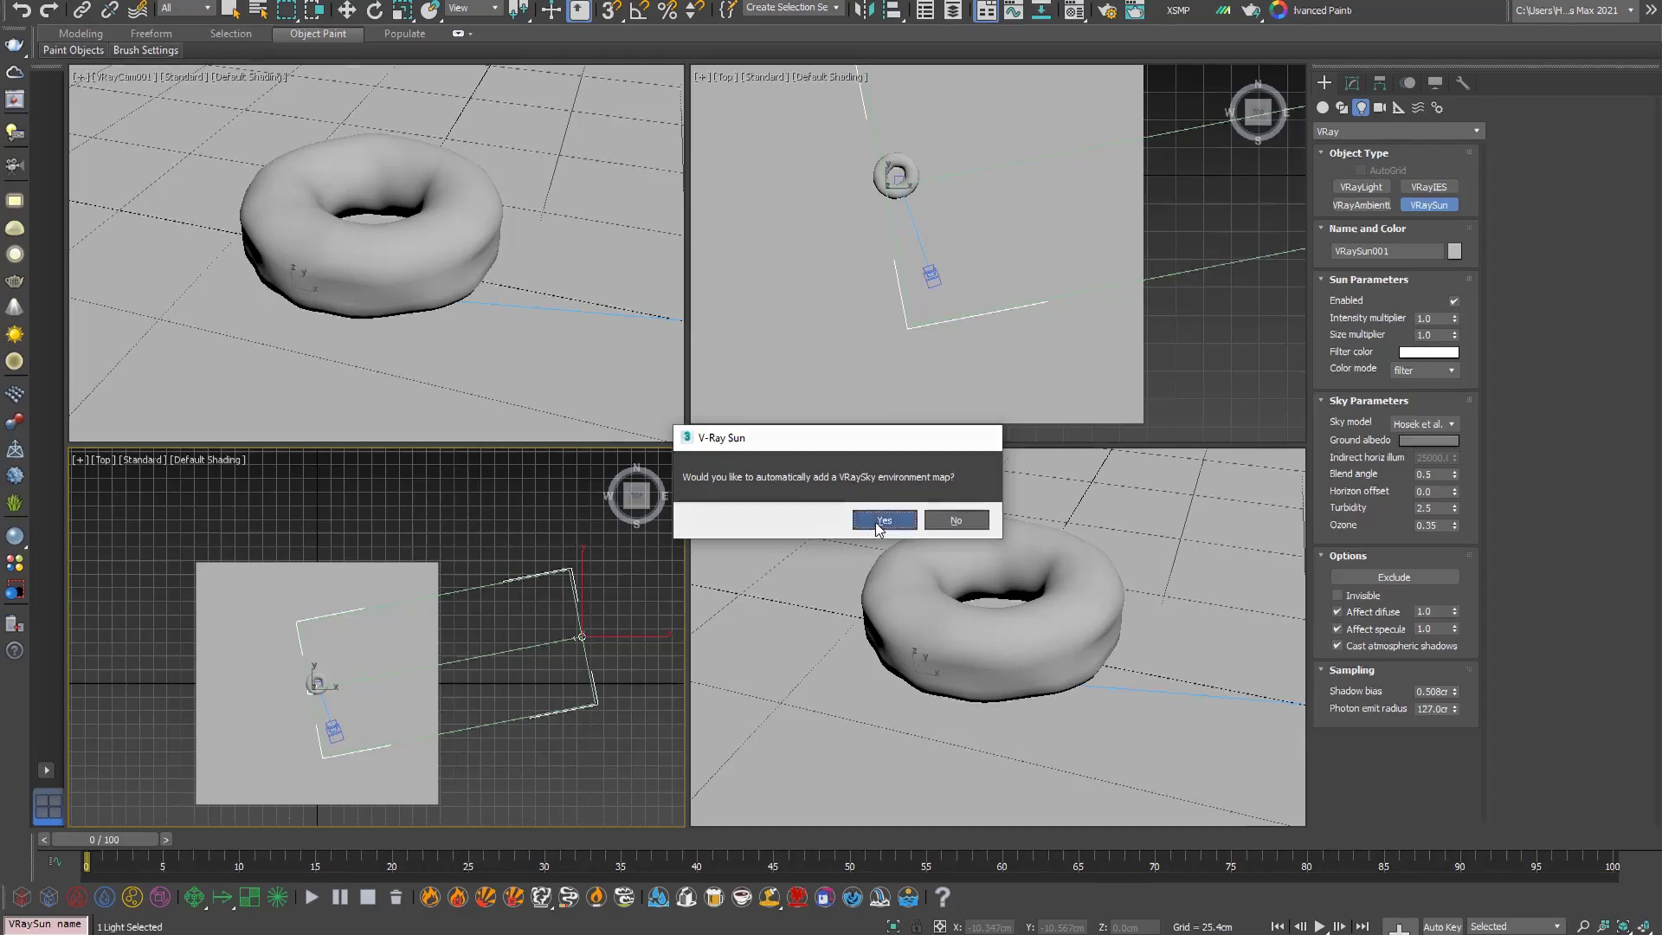
mouse_move(548, 680)
middle_mouse_down()
mouse_move(484, 671)
mouse_move(464, 693)
mouse_move(386, 501)
mouse_move(463, 672)
mouse_move(460, 591)
mouse_move(480, 642)
middle_mouse_up()
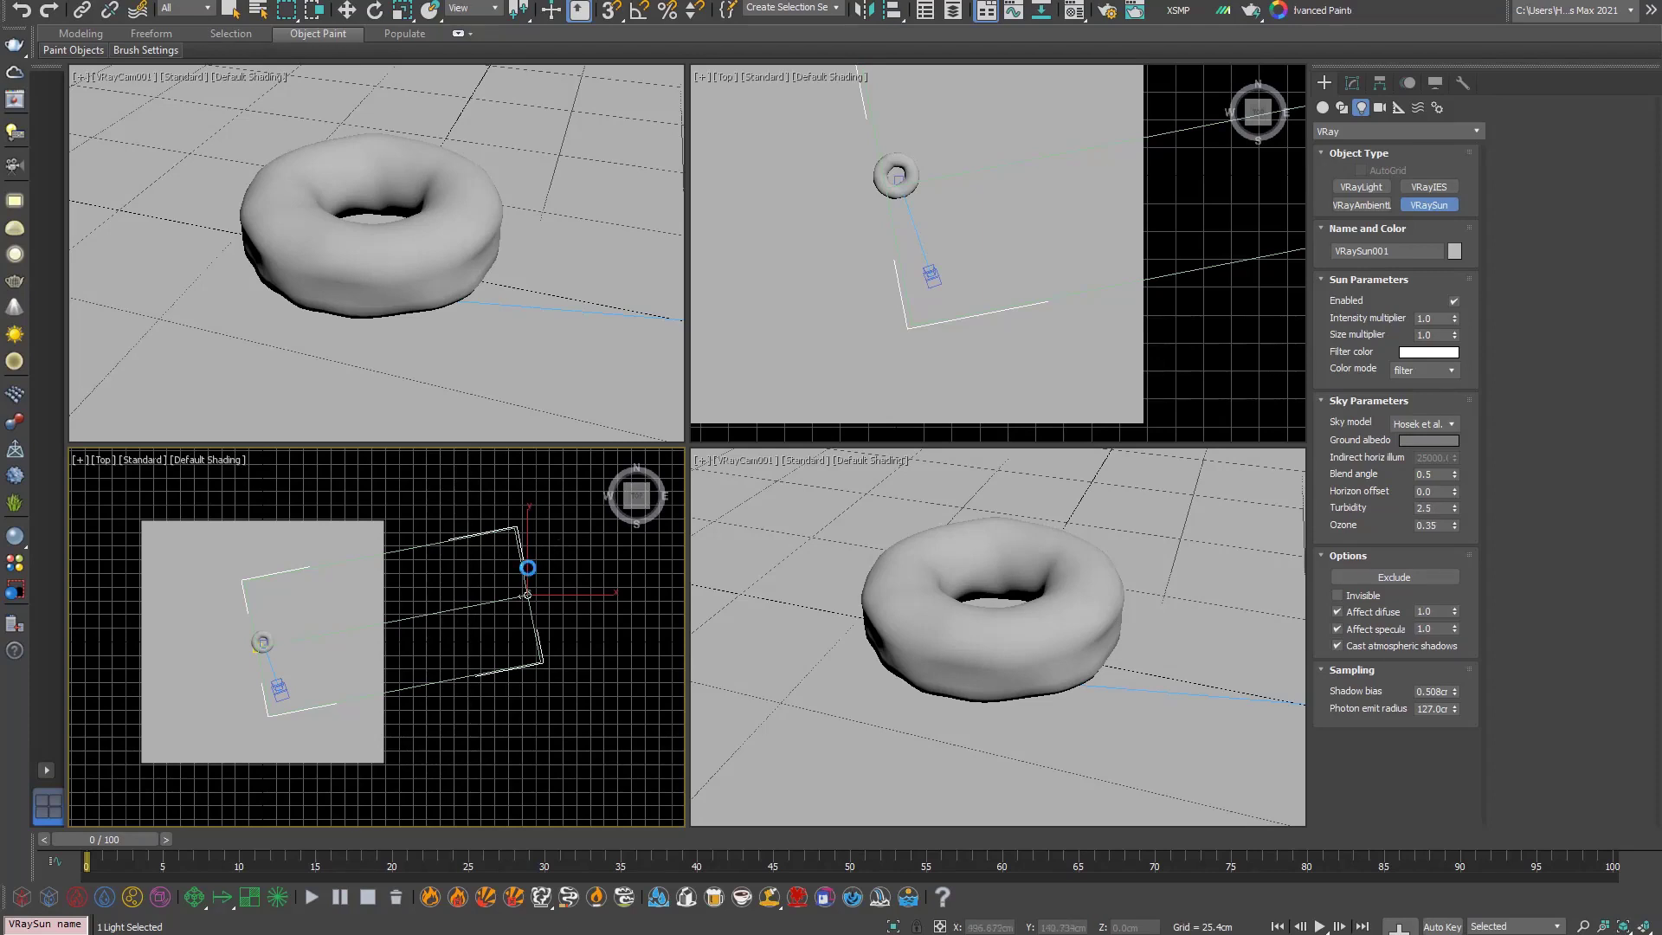
Step: Restore the grey gradient viewport background via Alt+B and zoom the Top view out
key("alt+b")
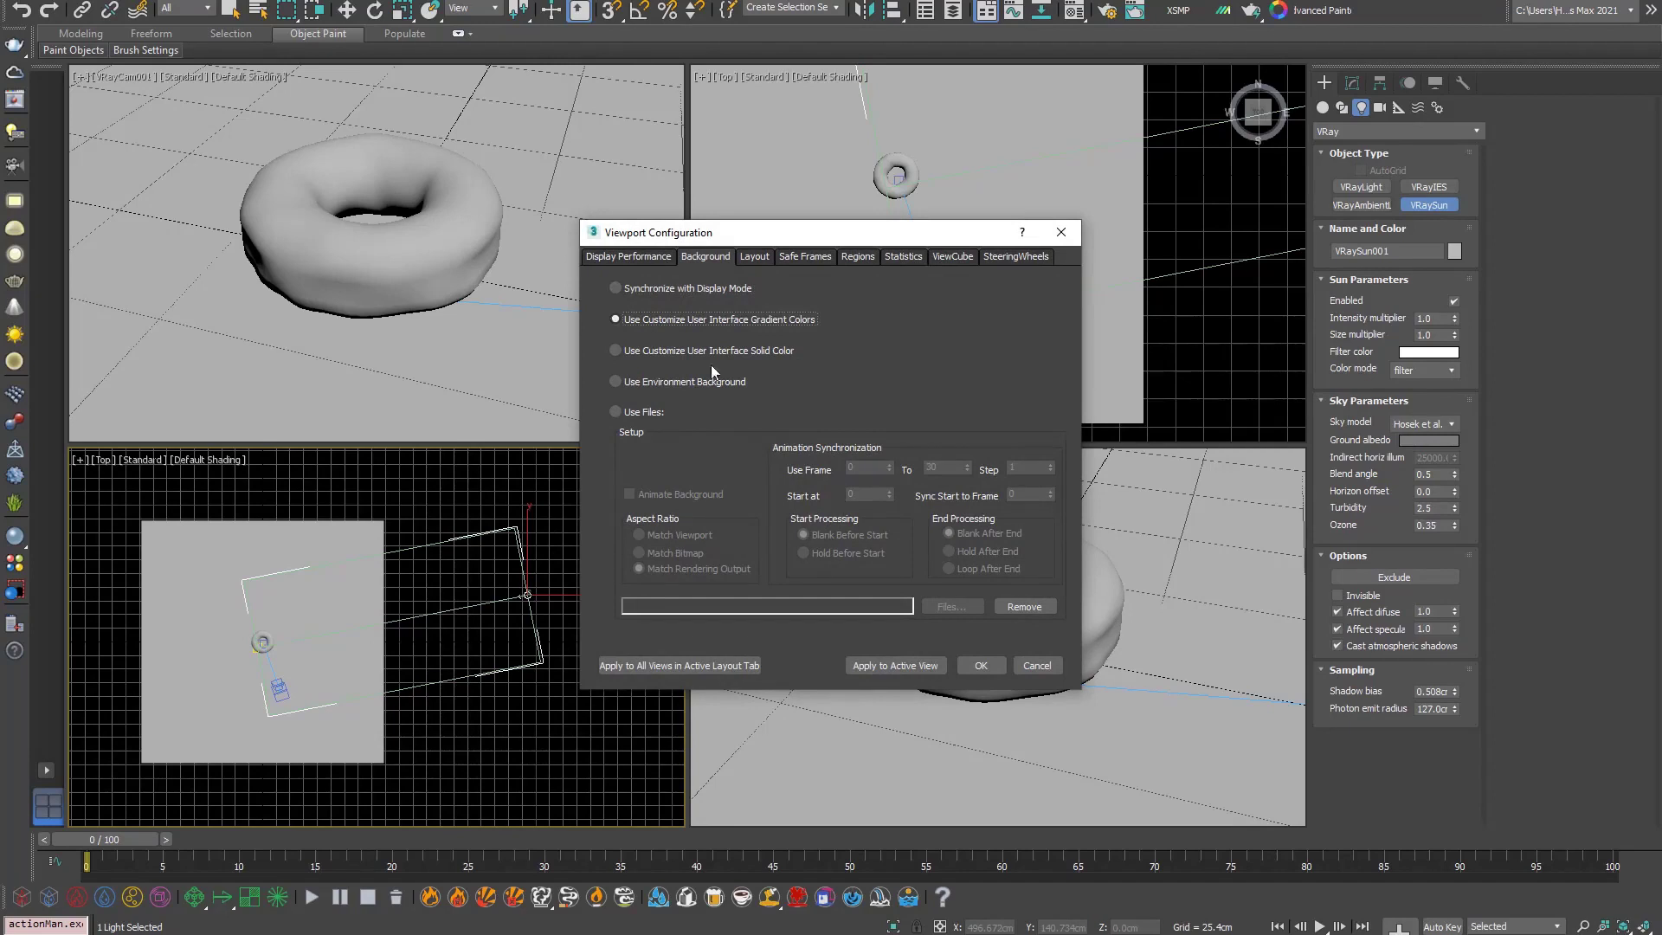
left_click(679, 664)
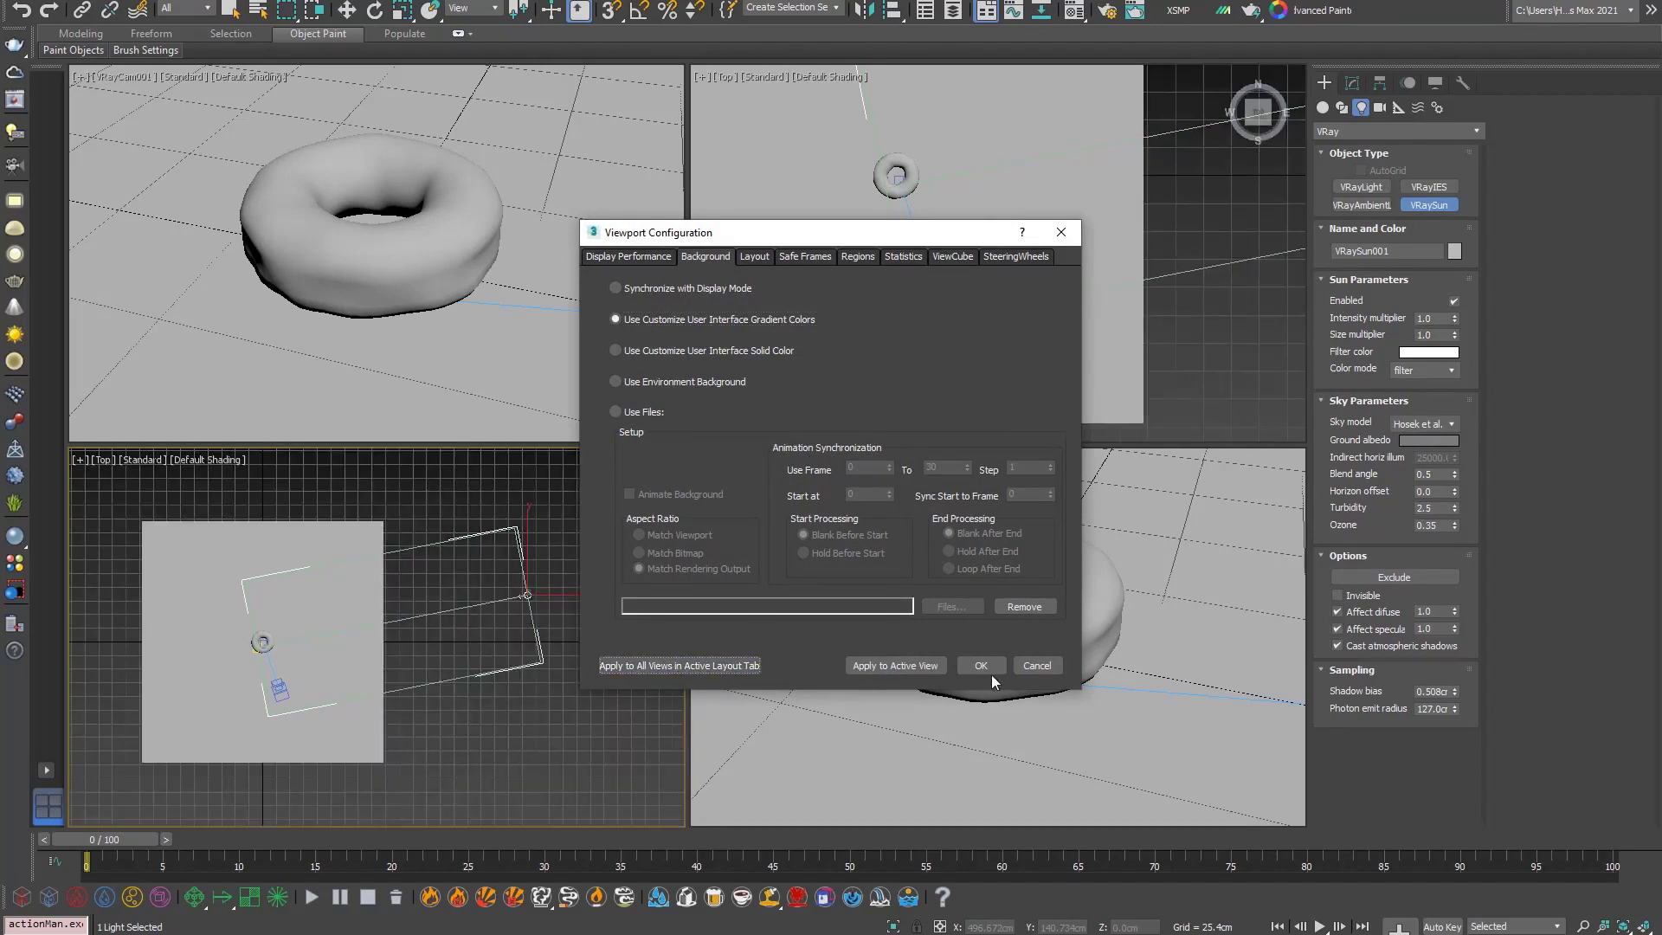
left_click(983, 665)
scroll(485, 656, "down", 2)
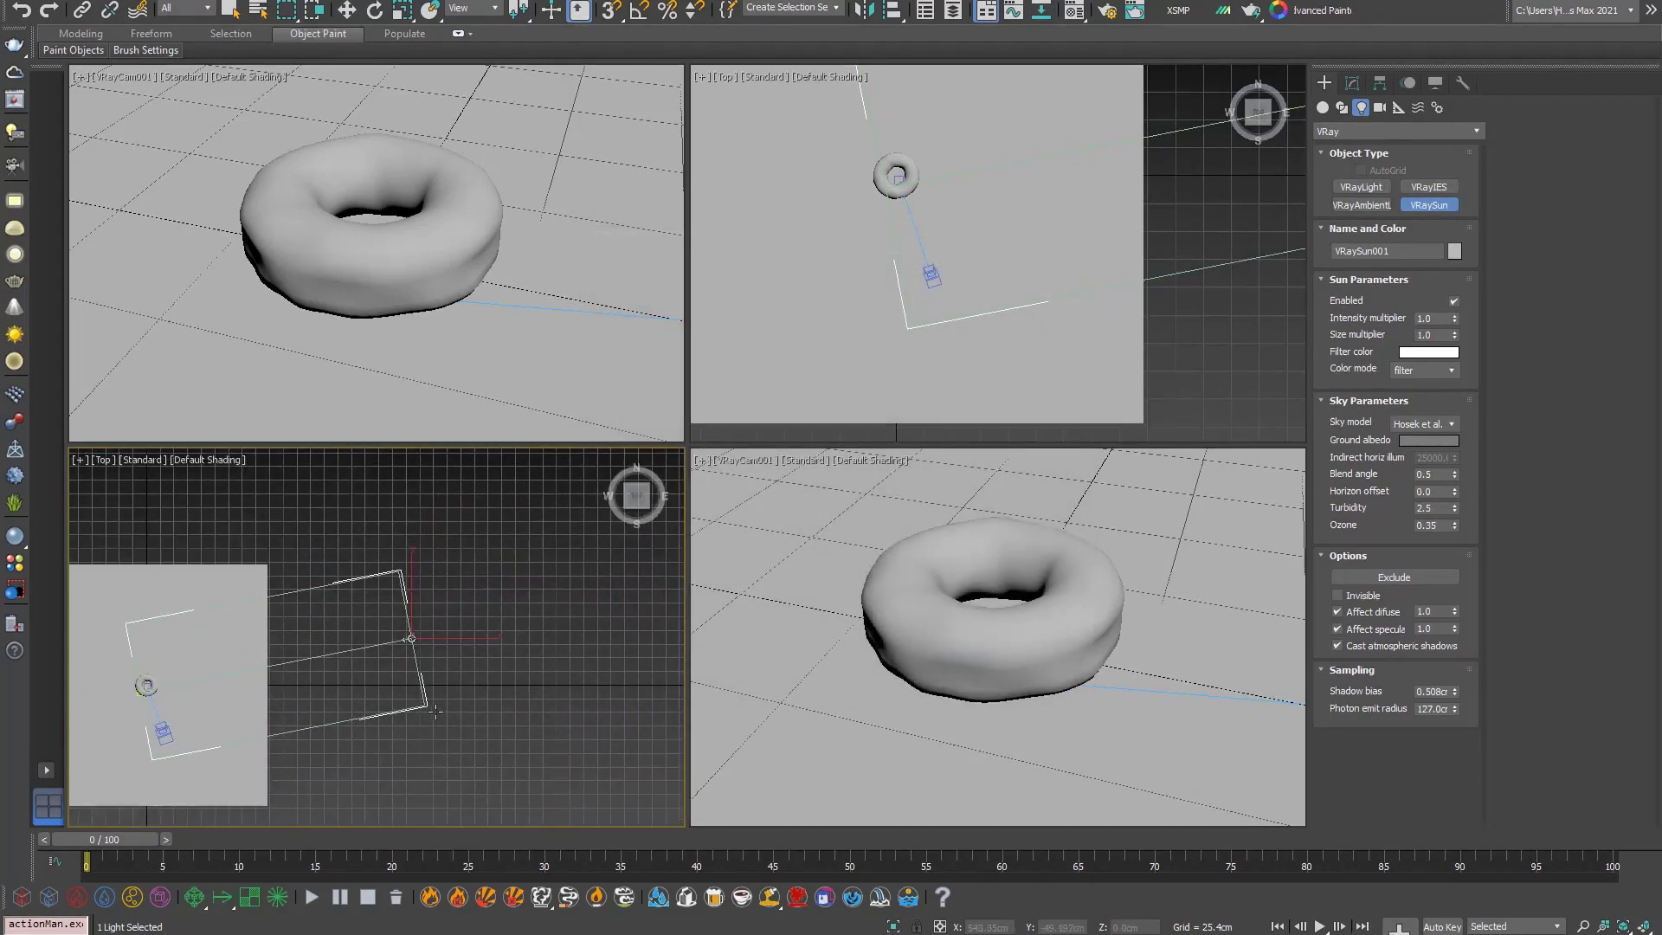
scroll(437, 710, "down", 2)
scroll(433, 710, "up", 2)
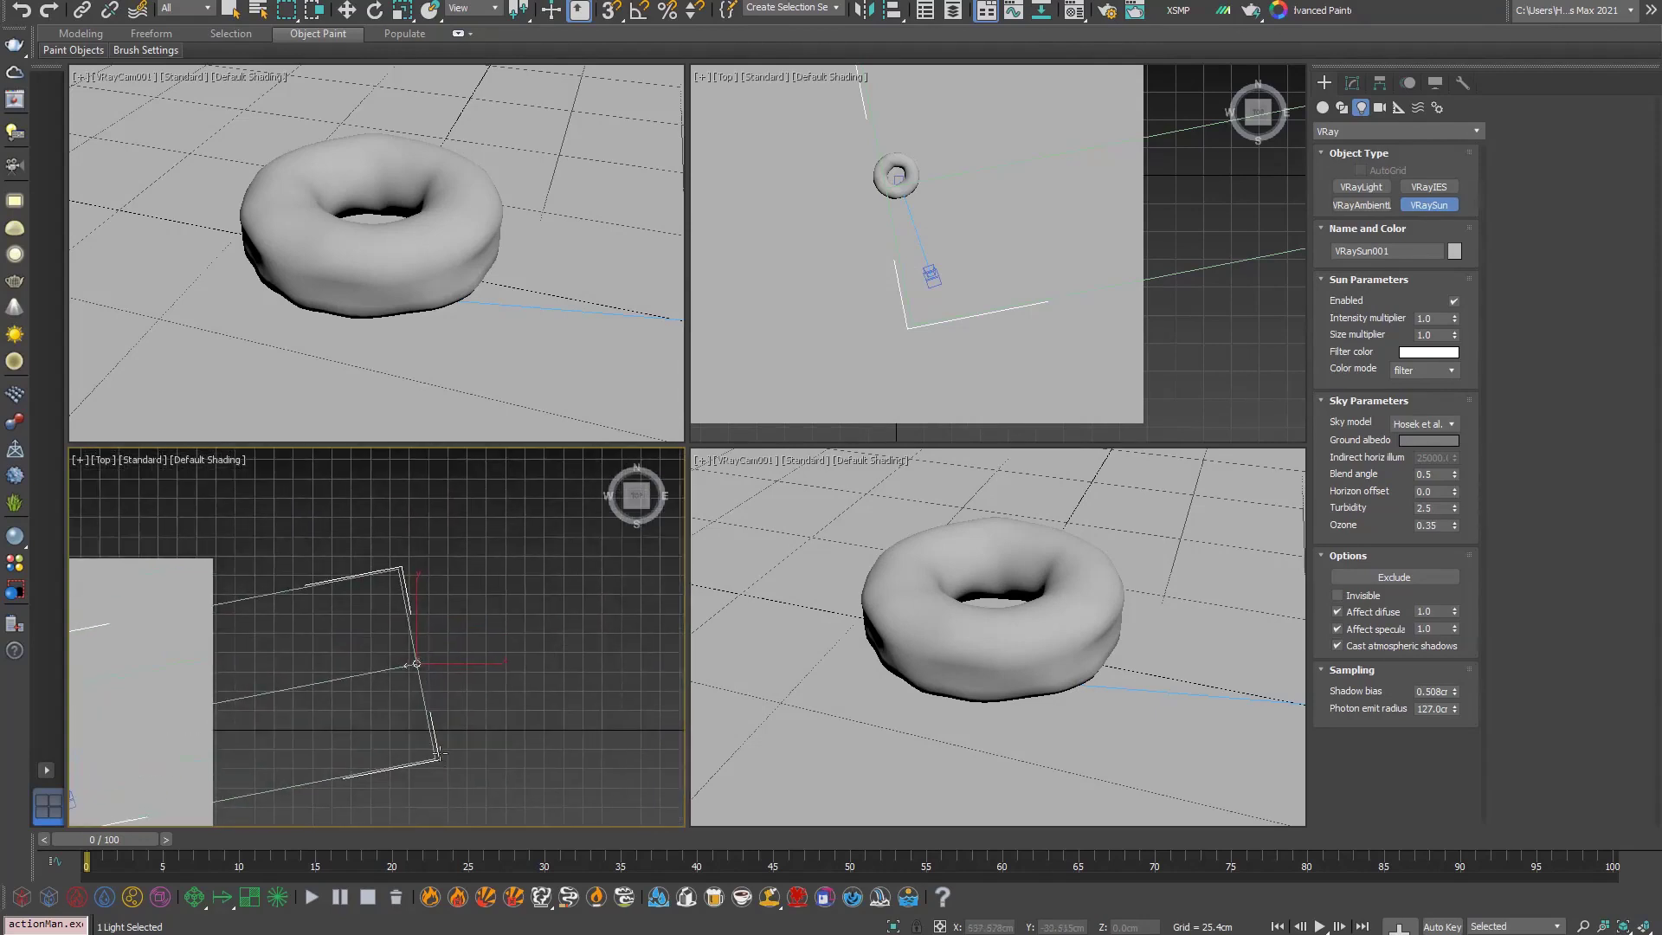
Step: Switch the viewport to Front view and activate the Move tool
scroll(435, 760, "down", 2)
key("f")
scroll(346, 684, "up", 3)
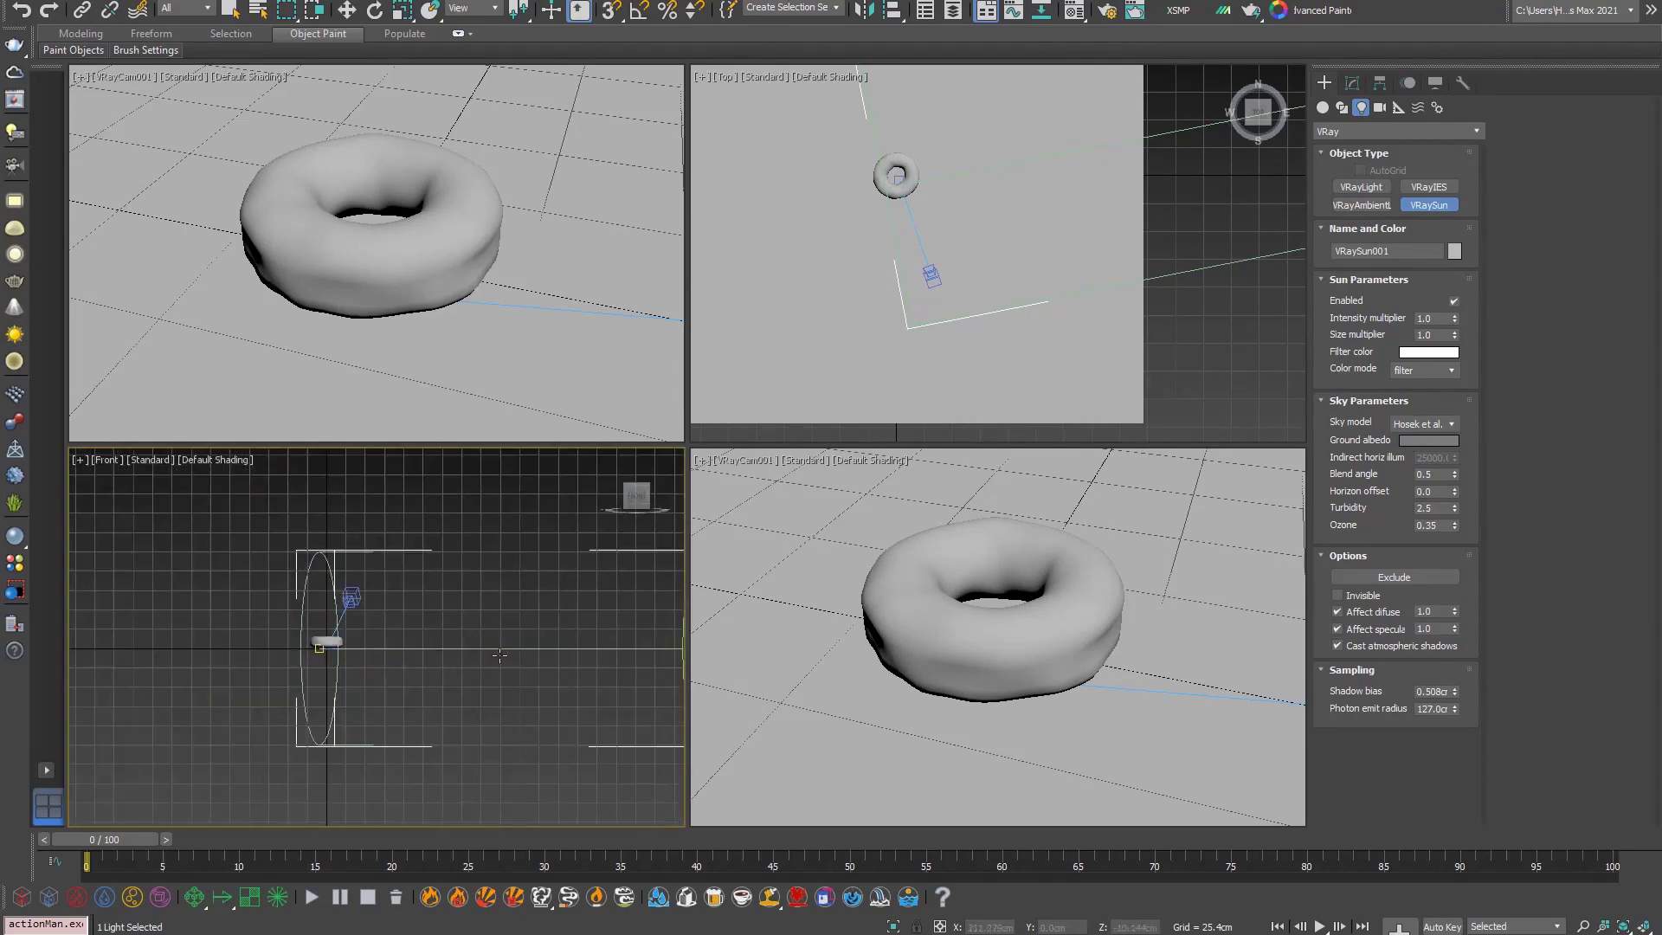
scroll(347, 684, "up", 4)
key("w")
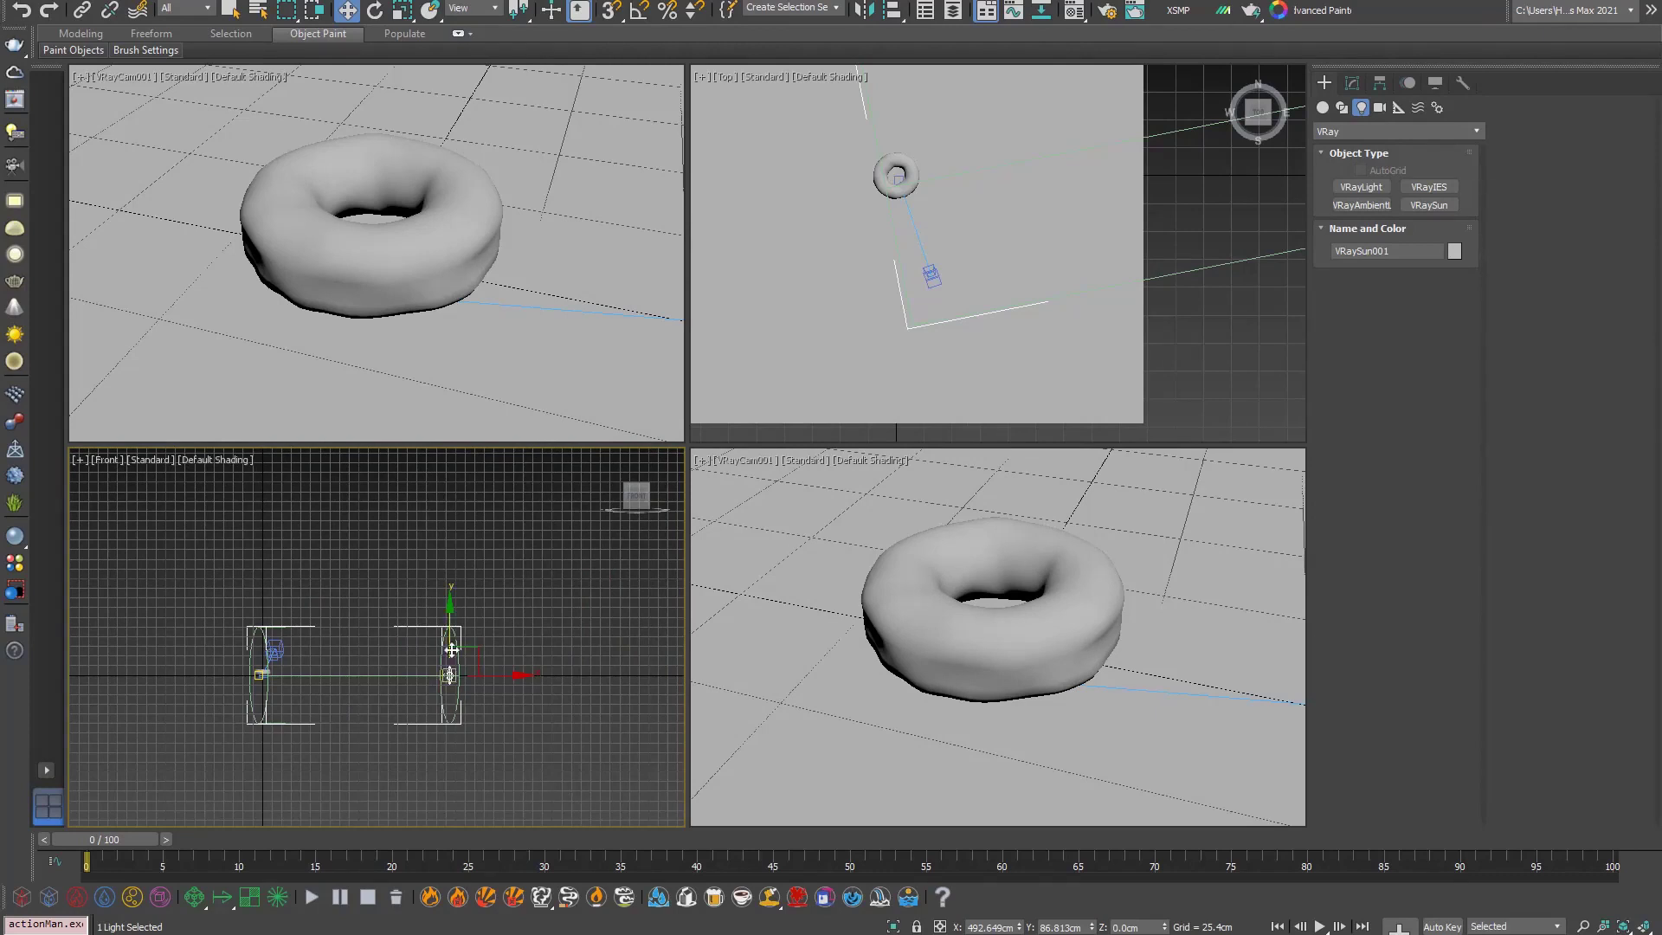
scroll(590, 769, "up", 5)
scroll(589, 774, "up", 2)
scroll(588, 774, "down", 4)
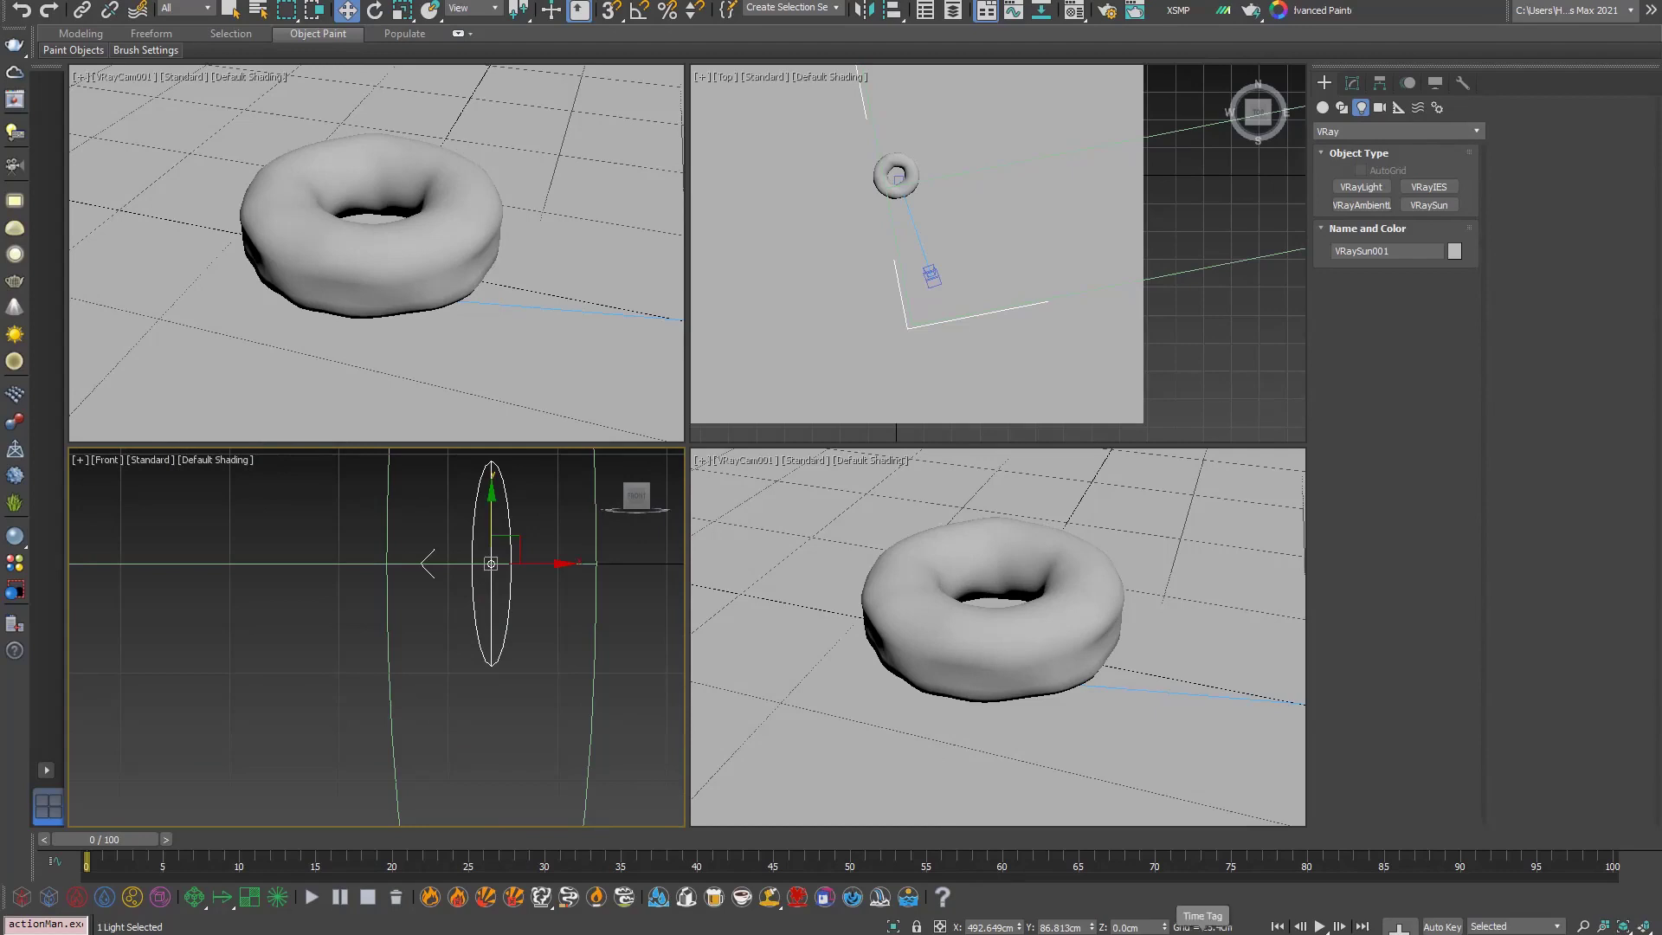
scroll(456, 714, "down", 4)
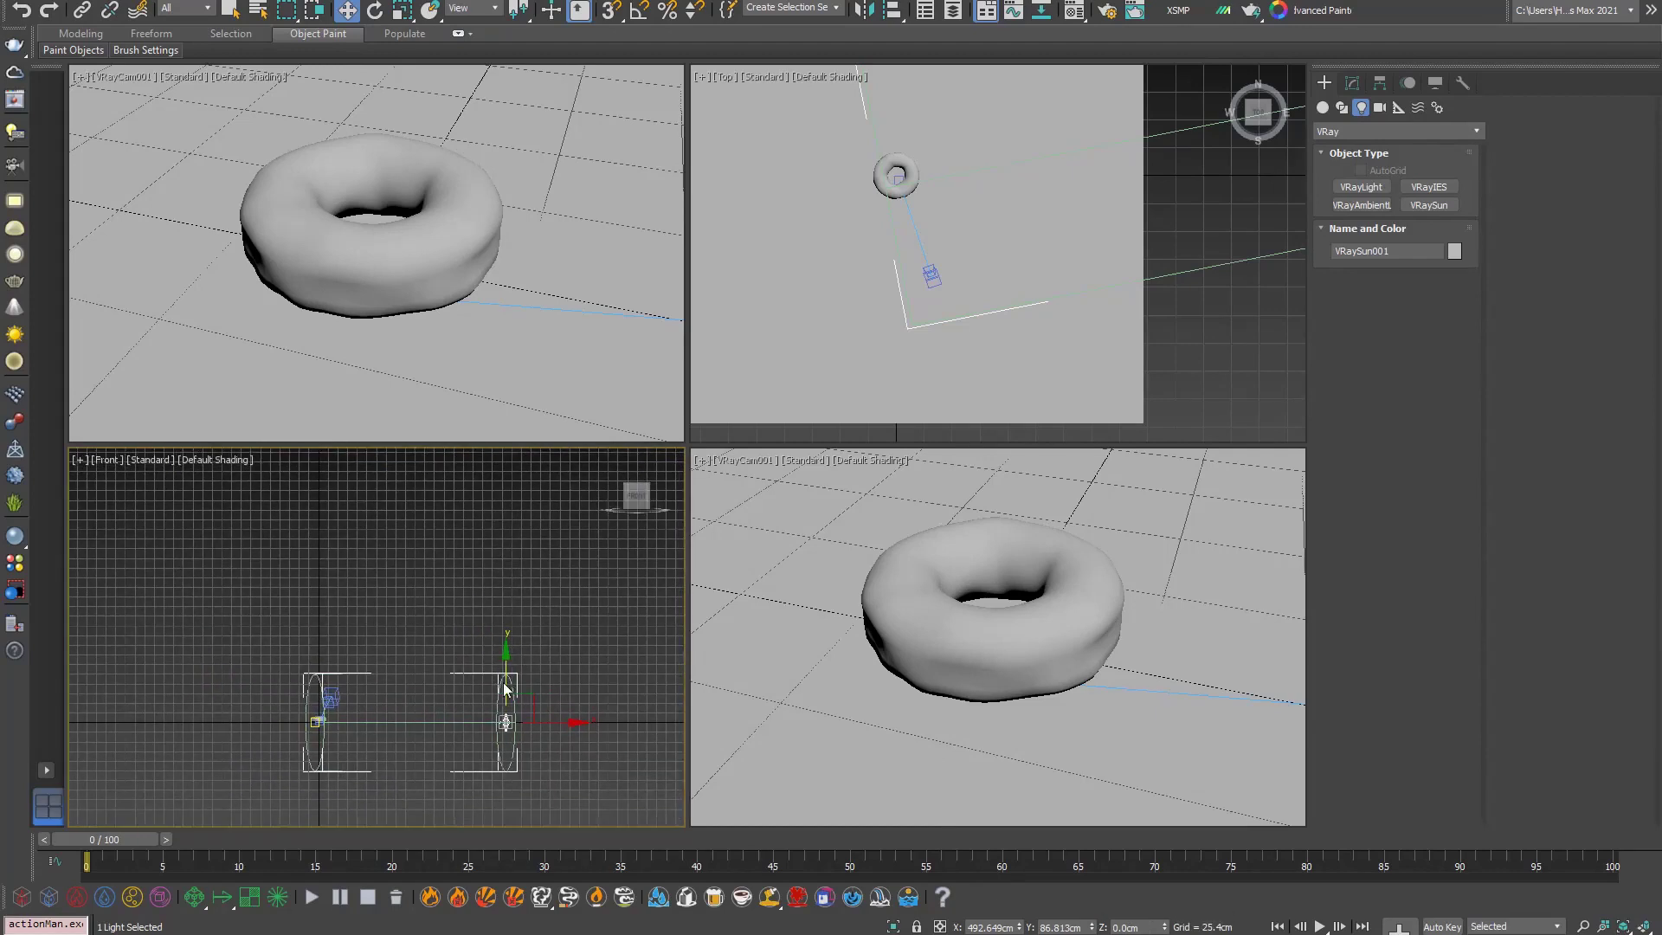
Step: Raise VRaySun001 higher above its target in the Front view
left_click_drag(515, 629, 514, 547)
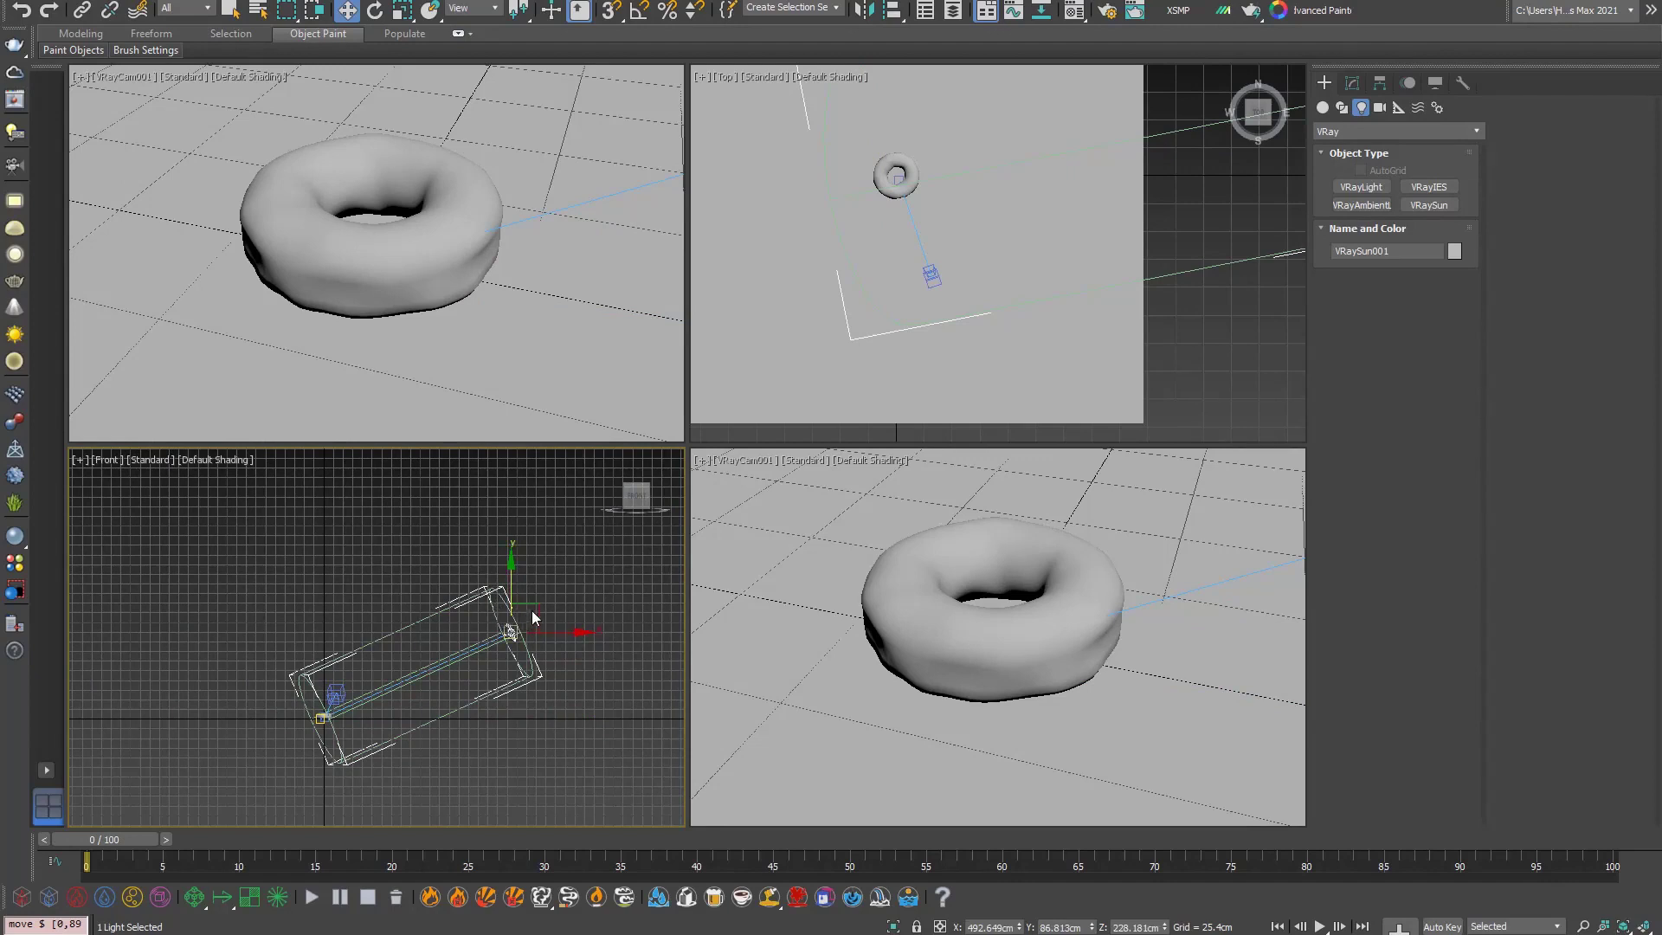
left_click_drag(509, 579, 498, 658)
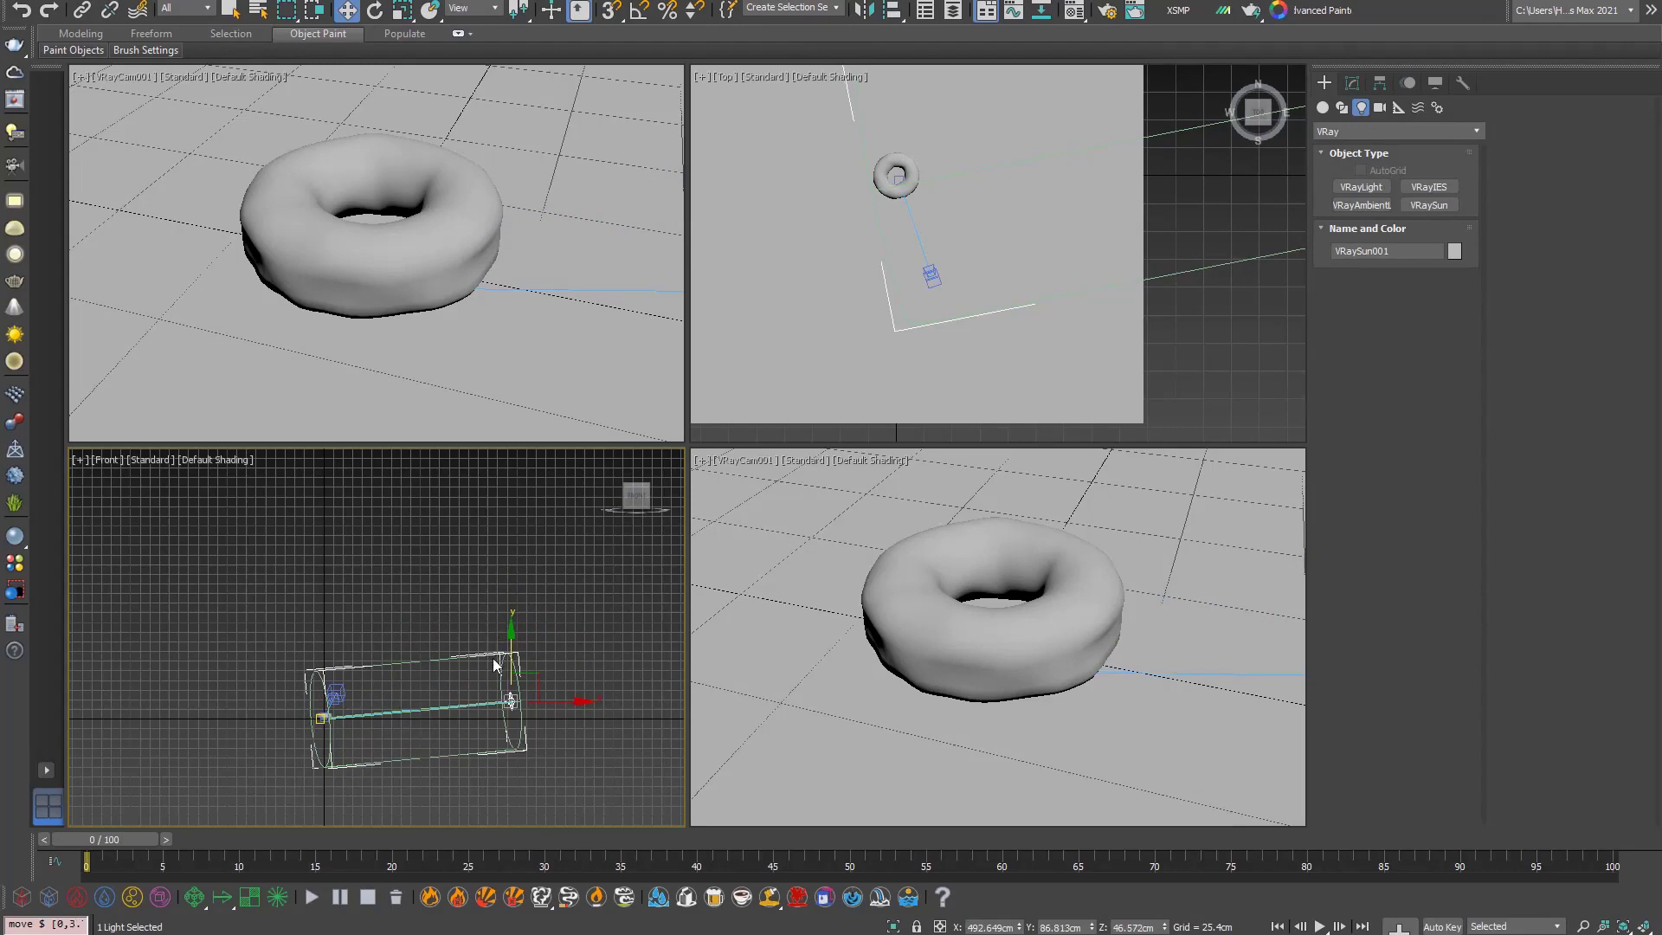
middle_click_drag(411, 696, 352, 672)
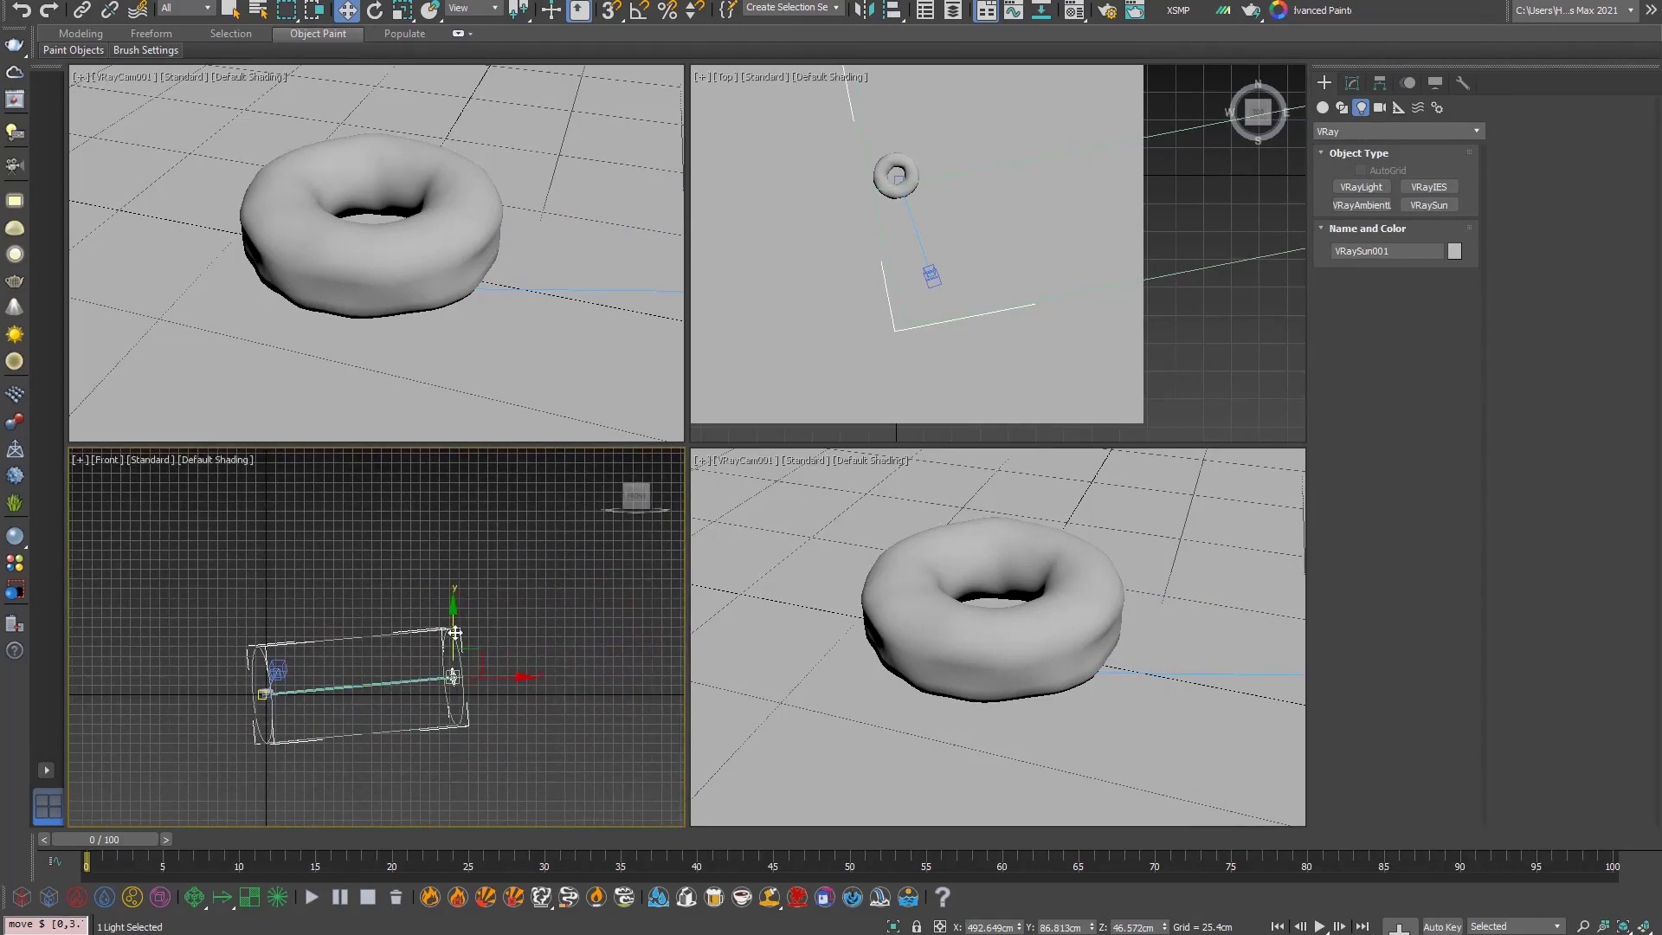
left_click_drag(456, 633, 482, 627)
mouse_move(493, 628)
middle_mouse_down()
mouse_move(570, 654)
mouse_move(497, 666)
middle_mouse_up()
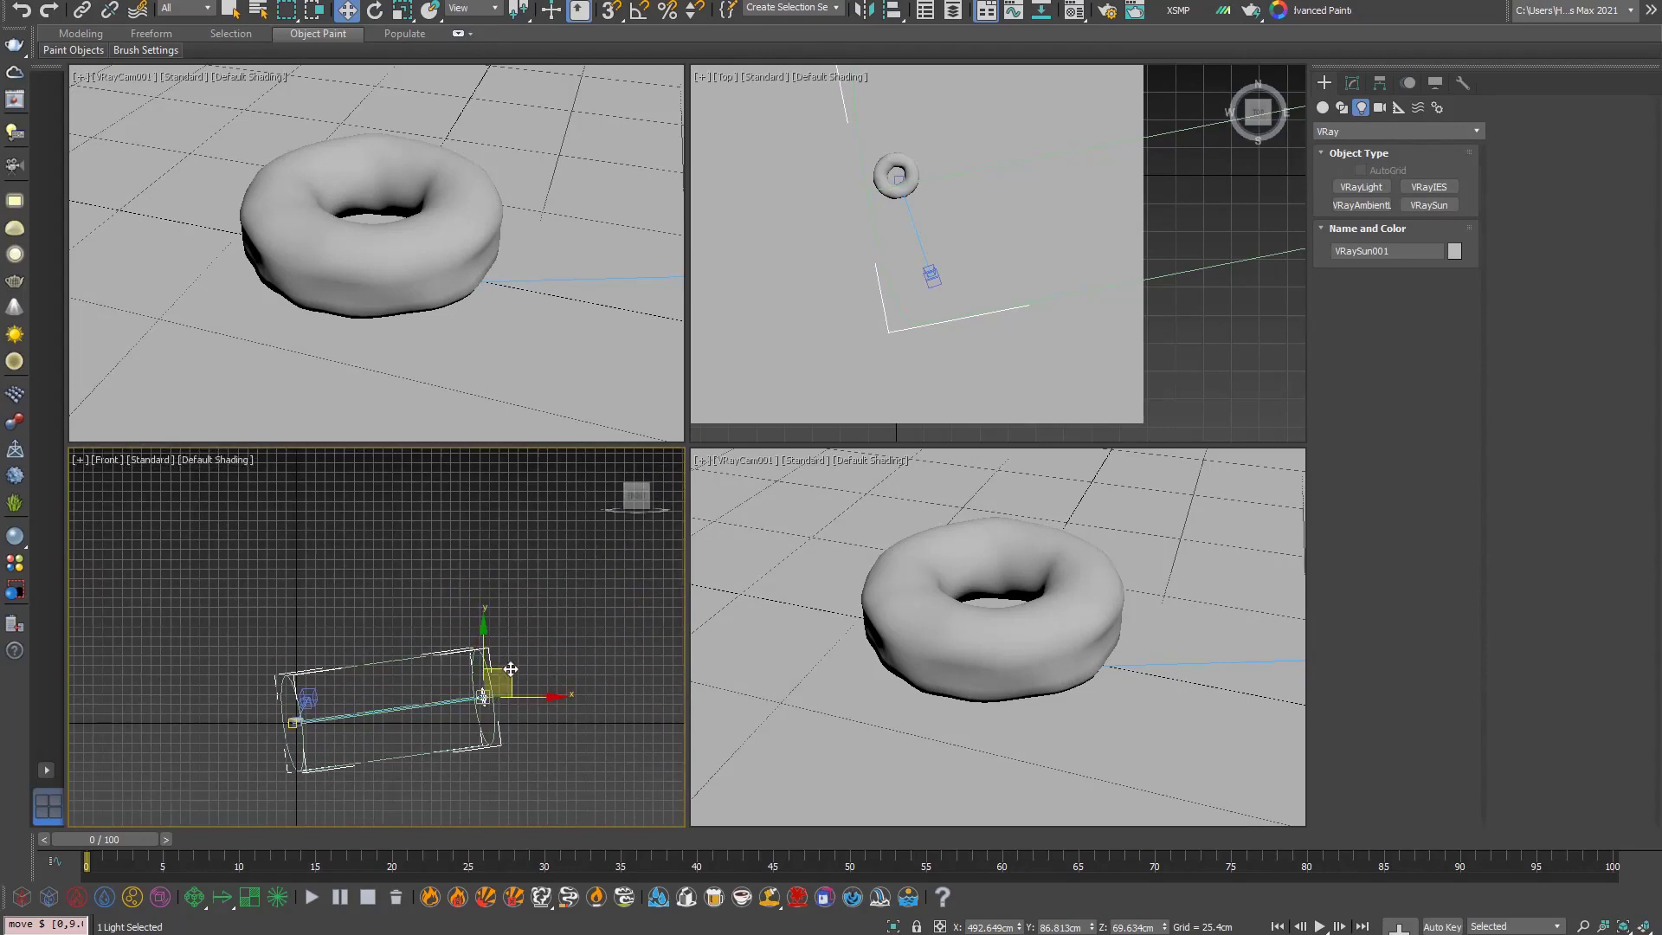
left_click_drag(485, 693, 494, 581)
middle_click_drag(485, 607, 566, 647)
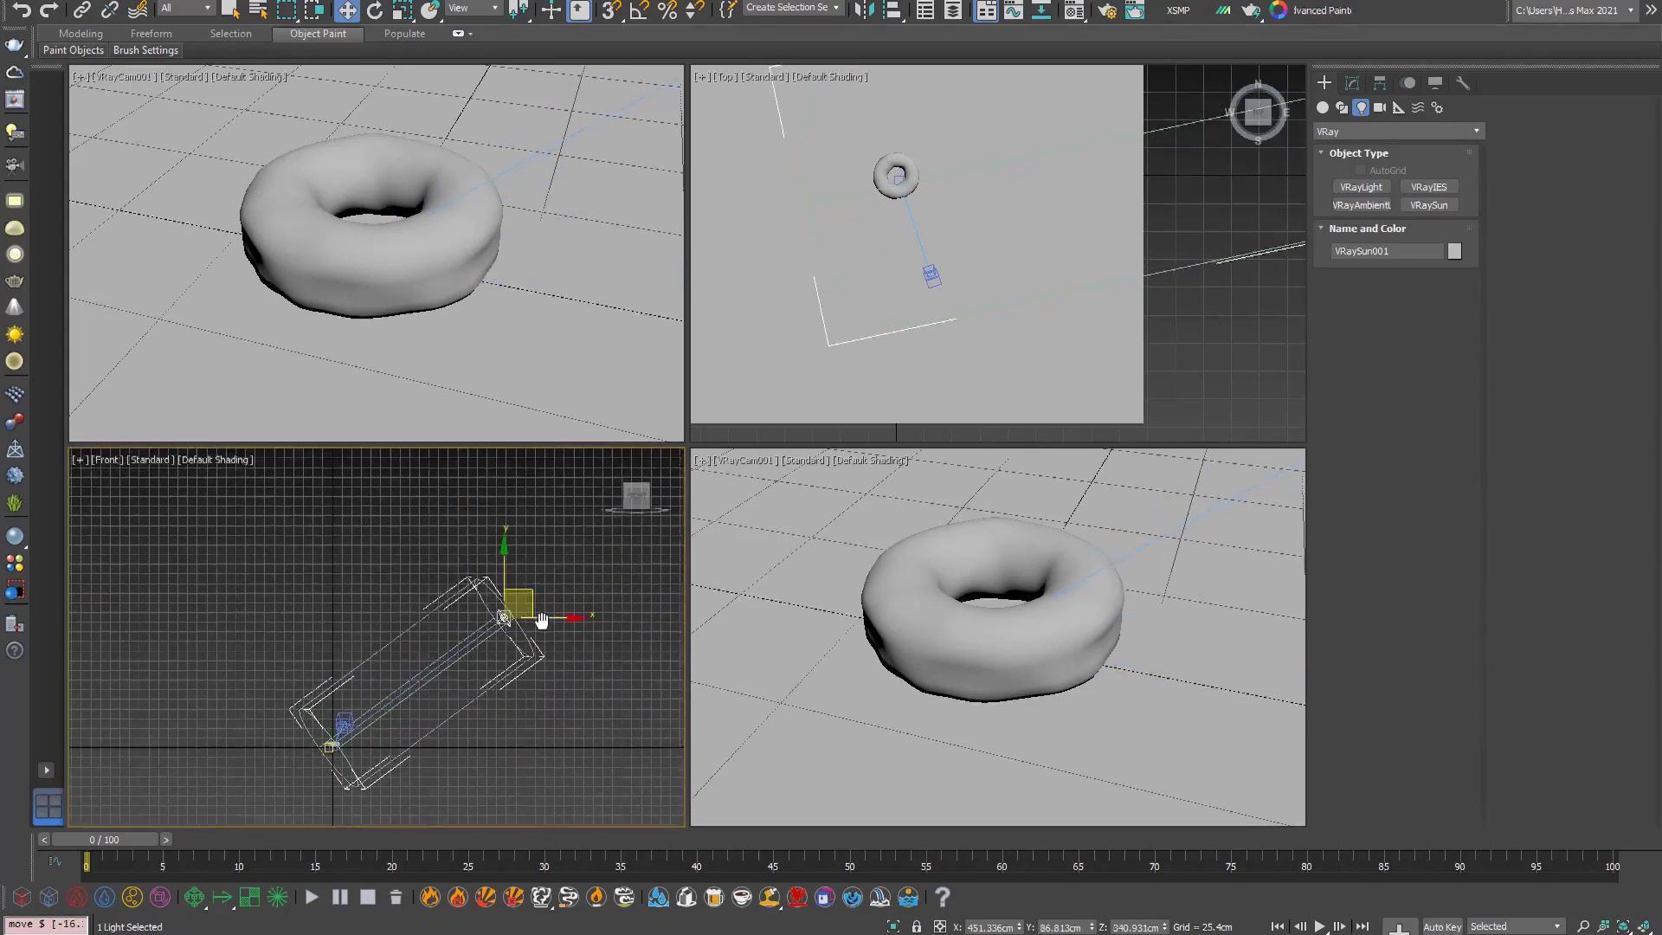
mouse_move(556, 573)
left_mouse_down()
mouse_move(502, 536)
mouse_move(407, 511)
mouse_move(268, 557)
mouse_move(178, 662)
mouse_move(142, 740)
mouse_move(309, 606)
mouse_move(513, 695)
mouse_move(590, 692)
mouse_move(598, 671)
mouse_move(576, 684)
mouse_move(606, 667)
mouse_move(596, 657)
left_mouse_up()
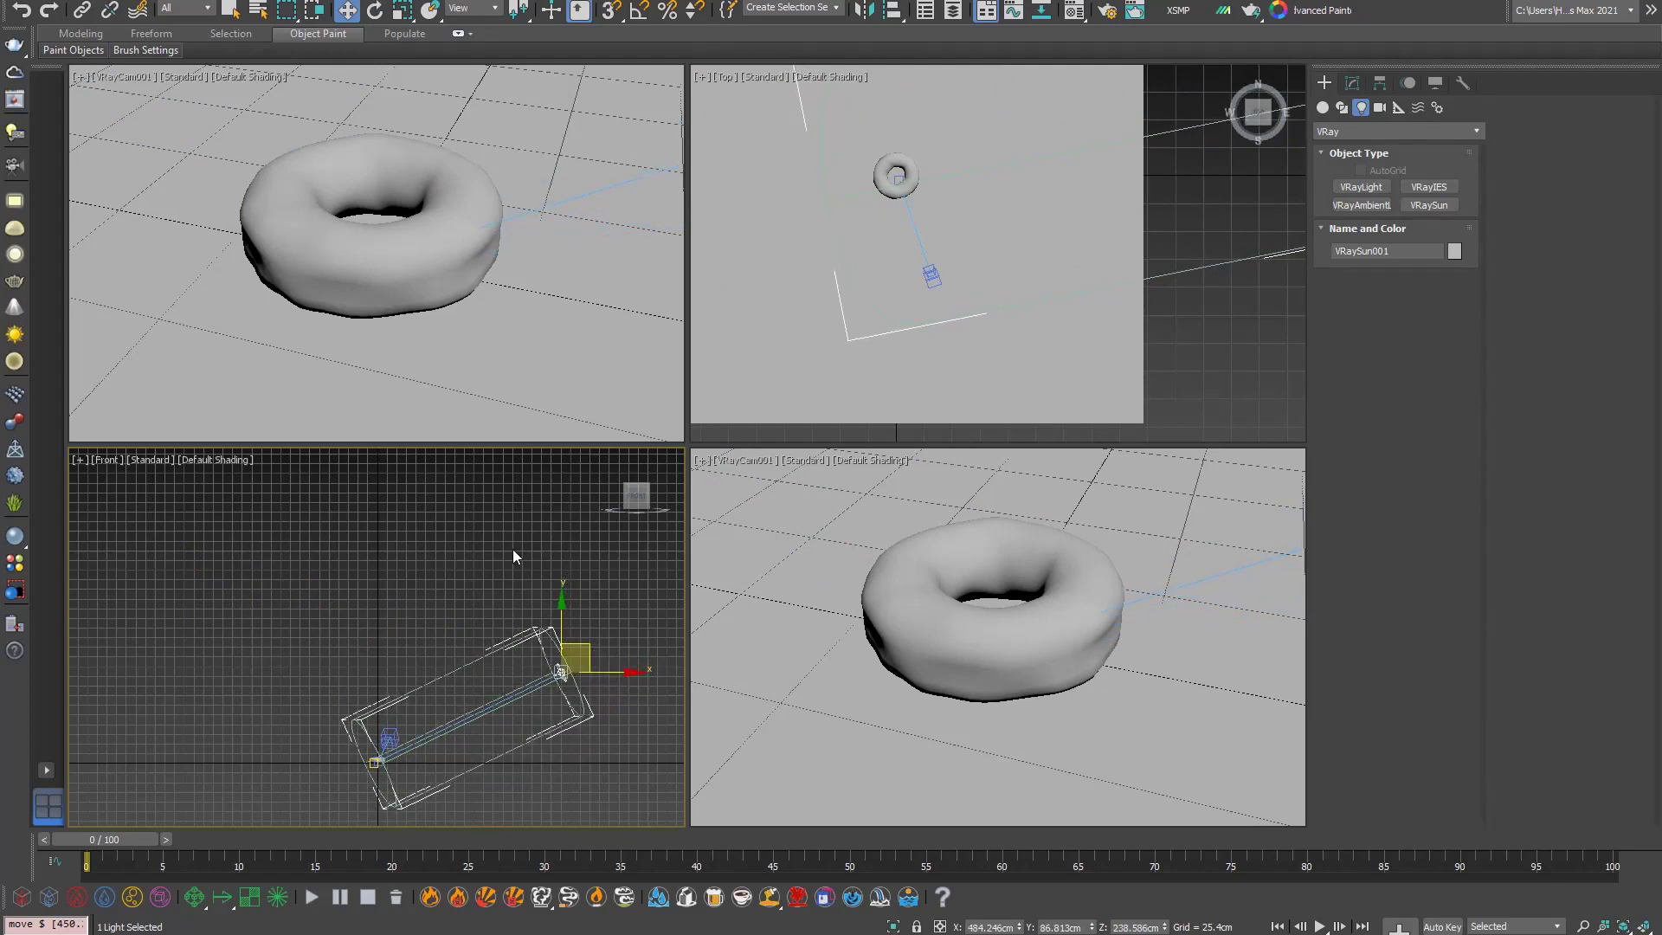
Step: Deselect the sun, recentre the Front view, and make the Top viewport active
left_click(511, 552)
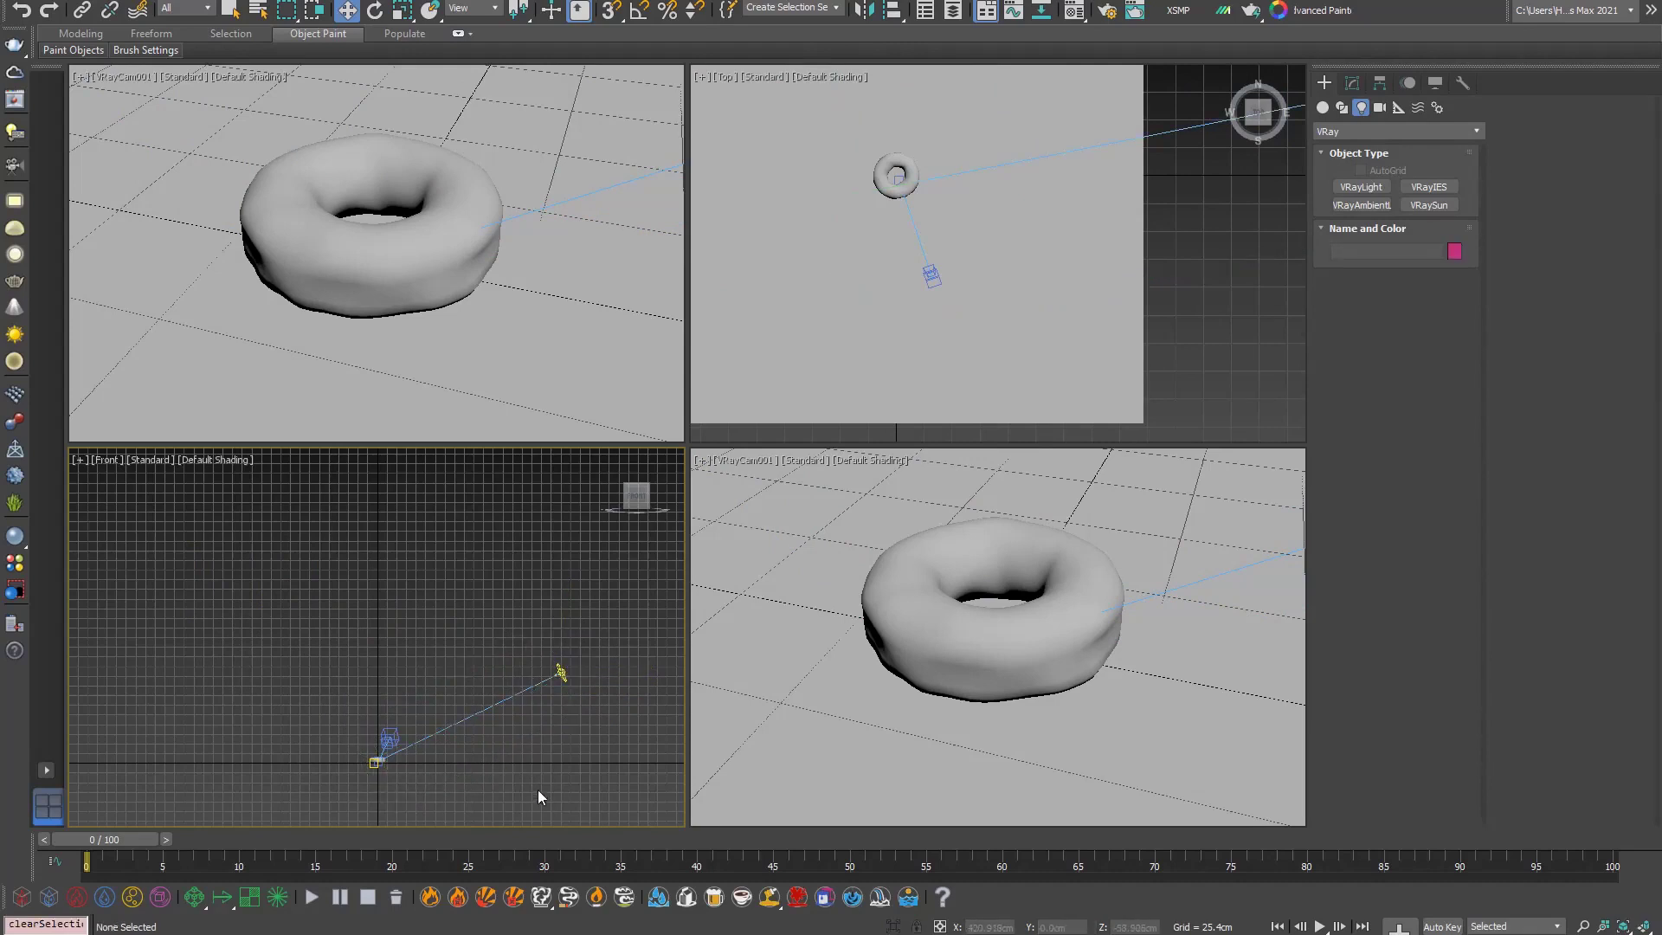
middle_click_drag(538, 797, 399, 755)
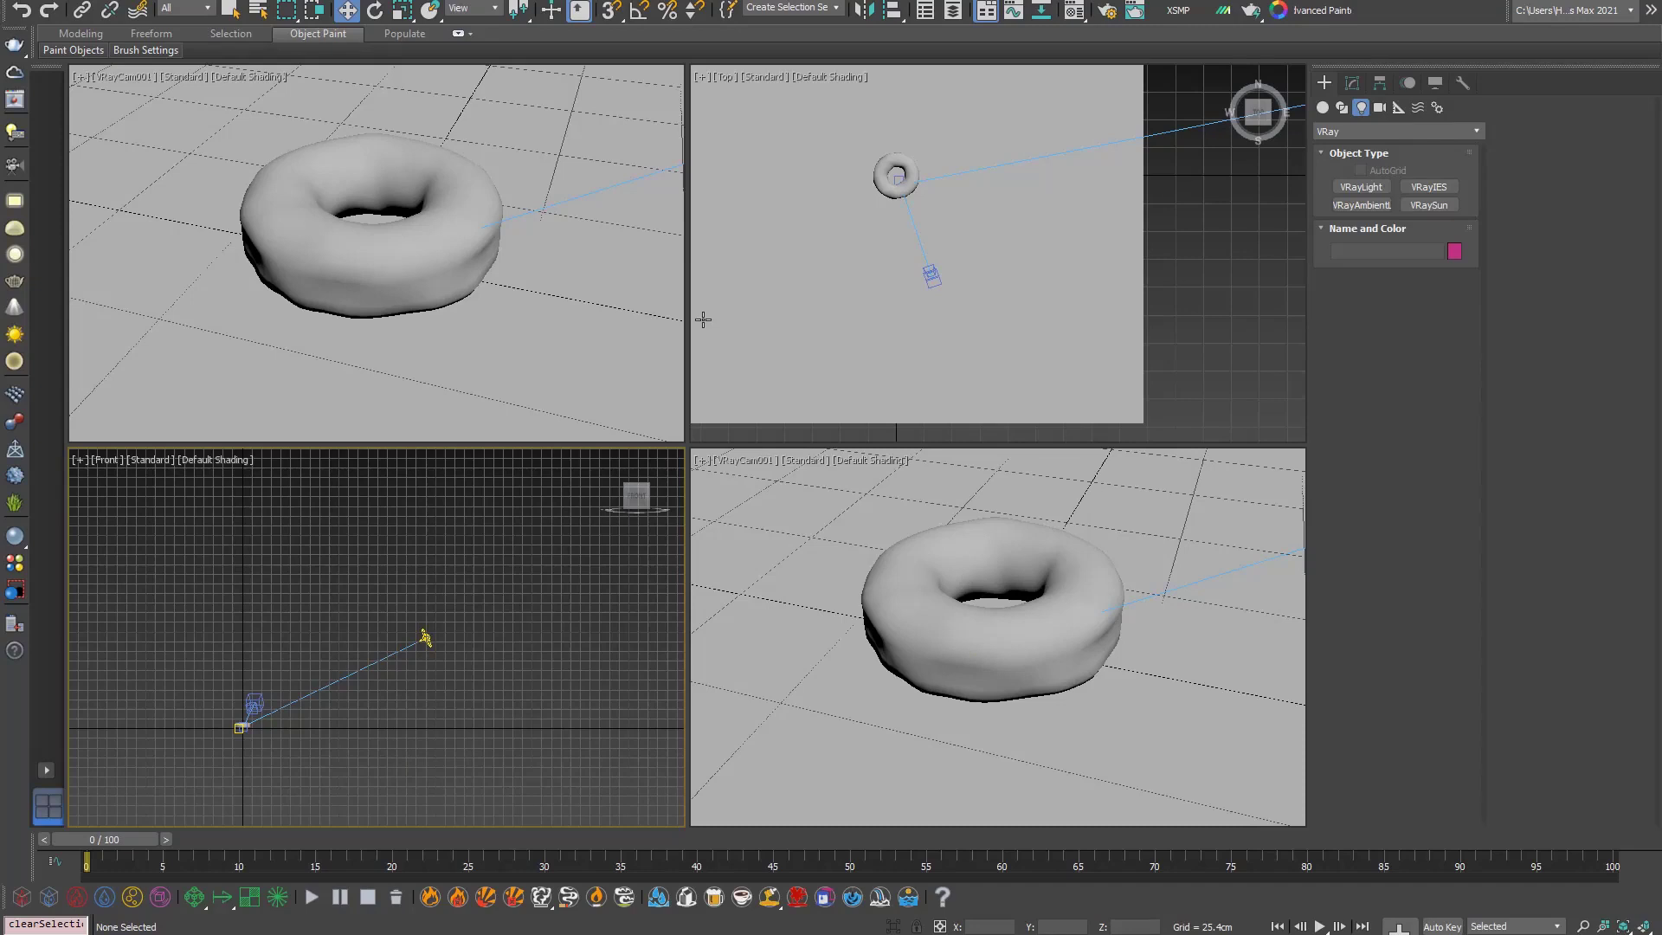
left_click(1249, 320)
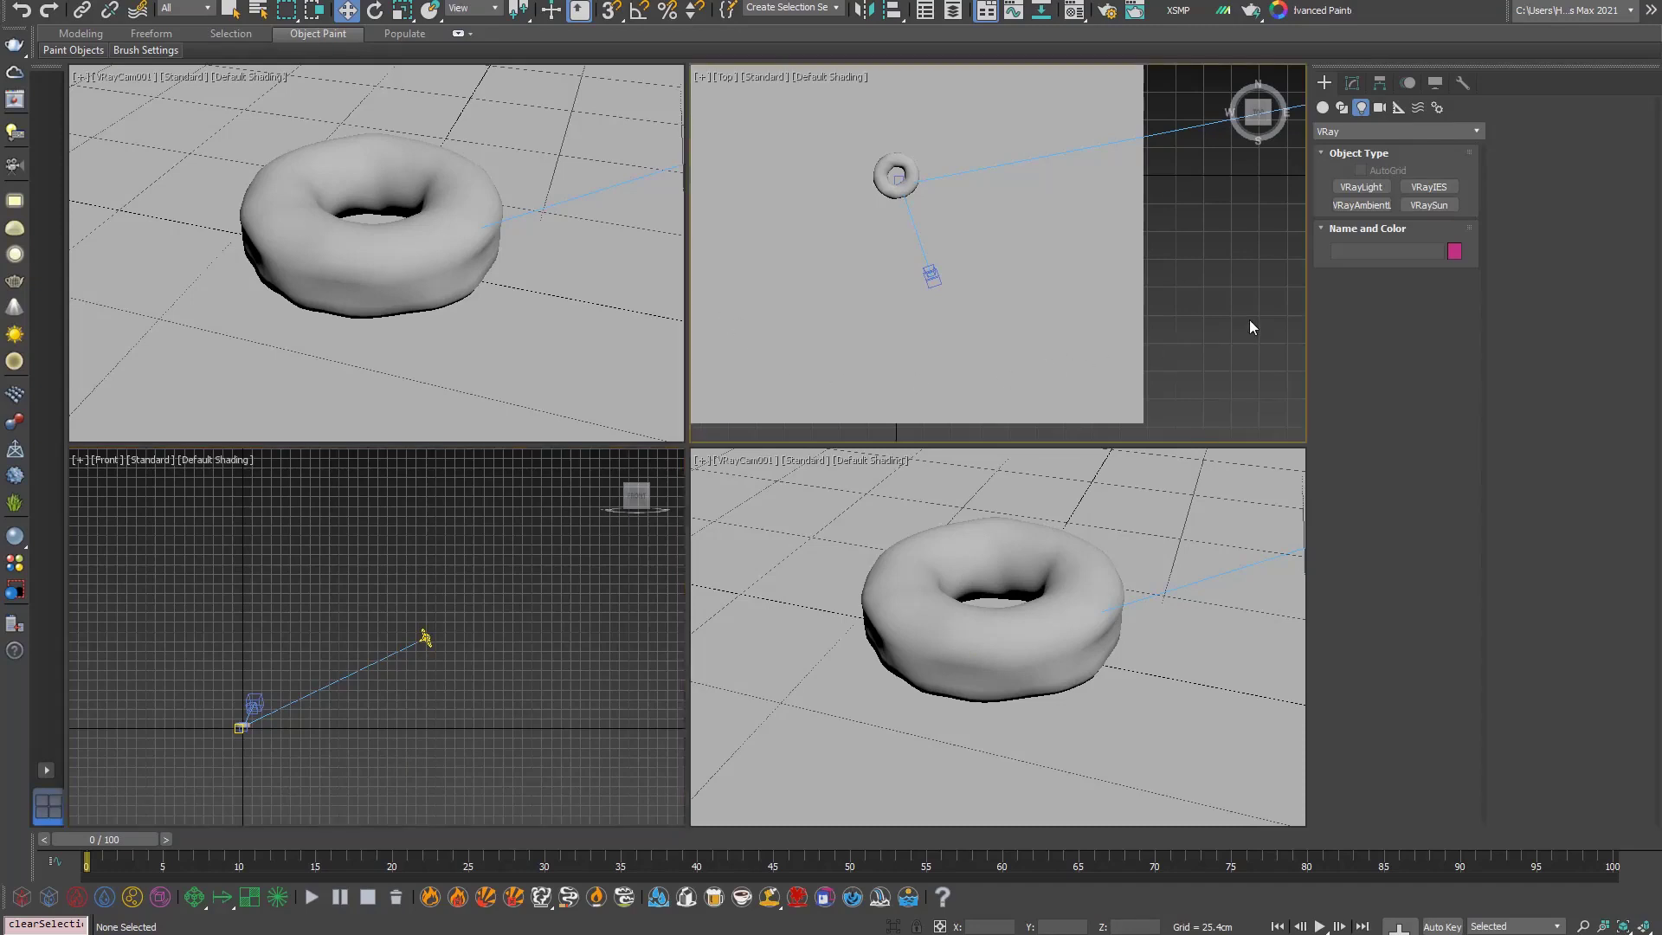
left_click(352, 356)
left_click(917, 325)
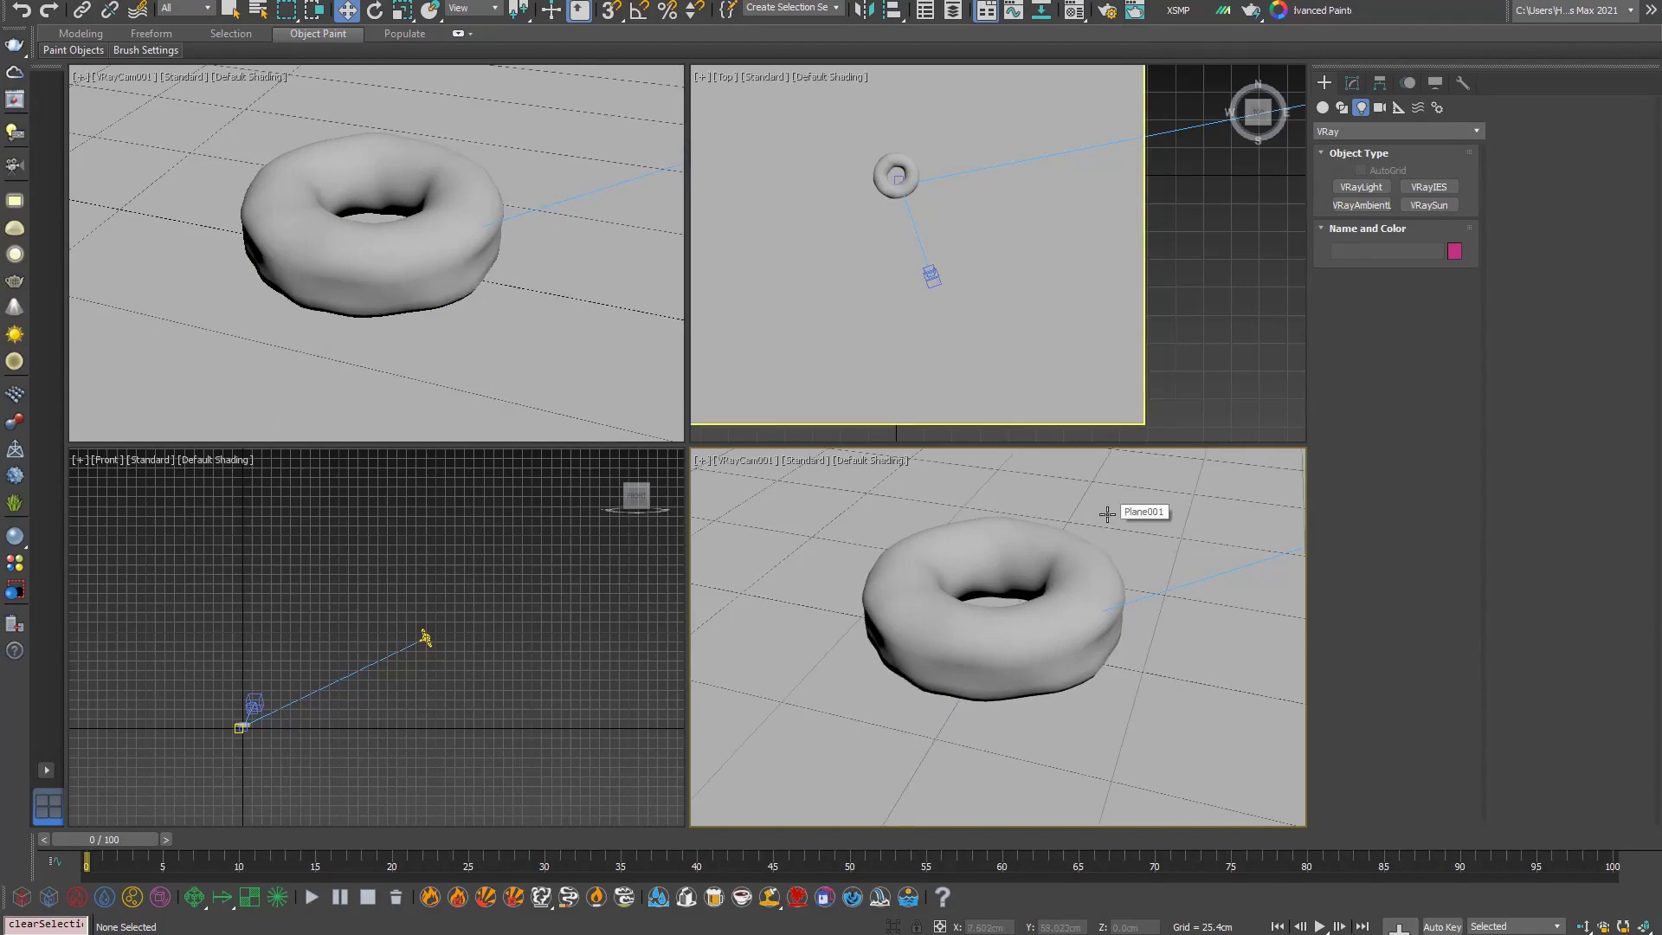
Step: Run a Shift+Q test render of the sunlit donut, stop it early, then reopen Render Setup
key("shift+q")
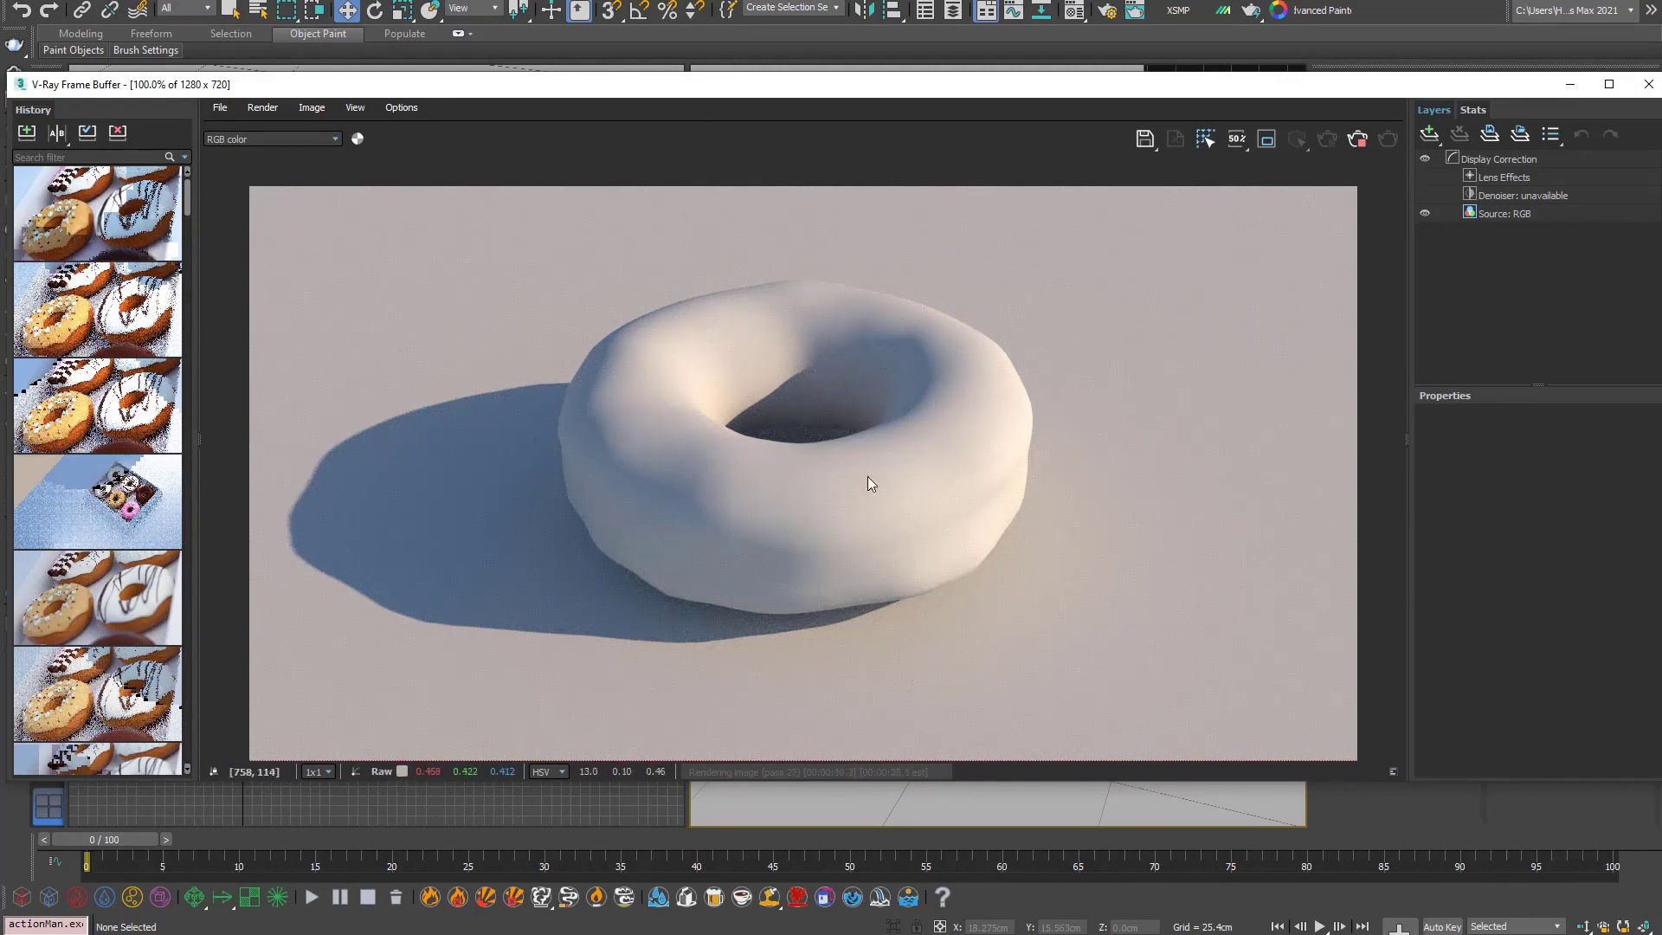
left_click(1361, 150)
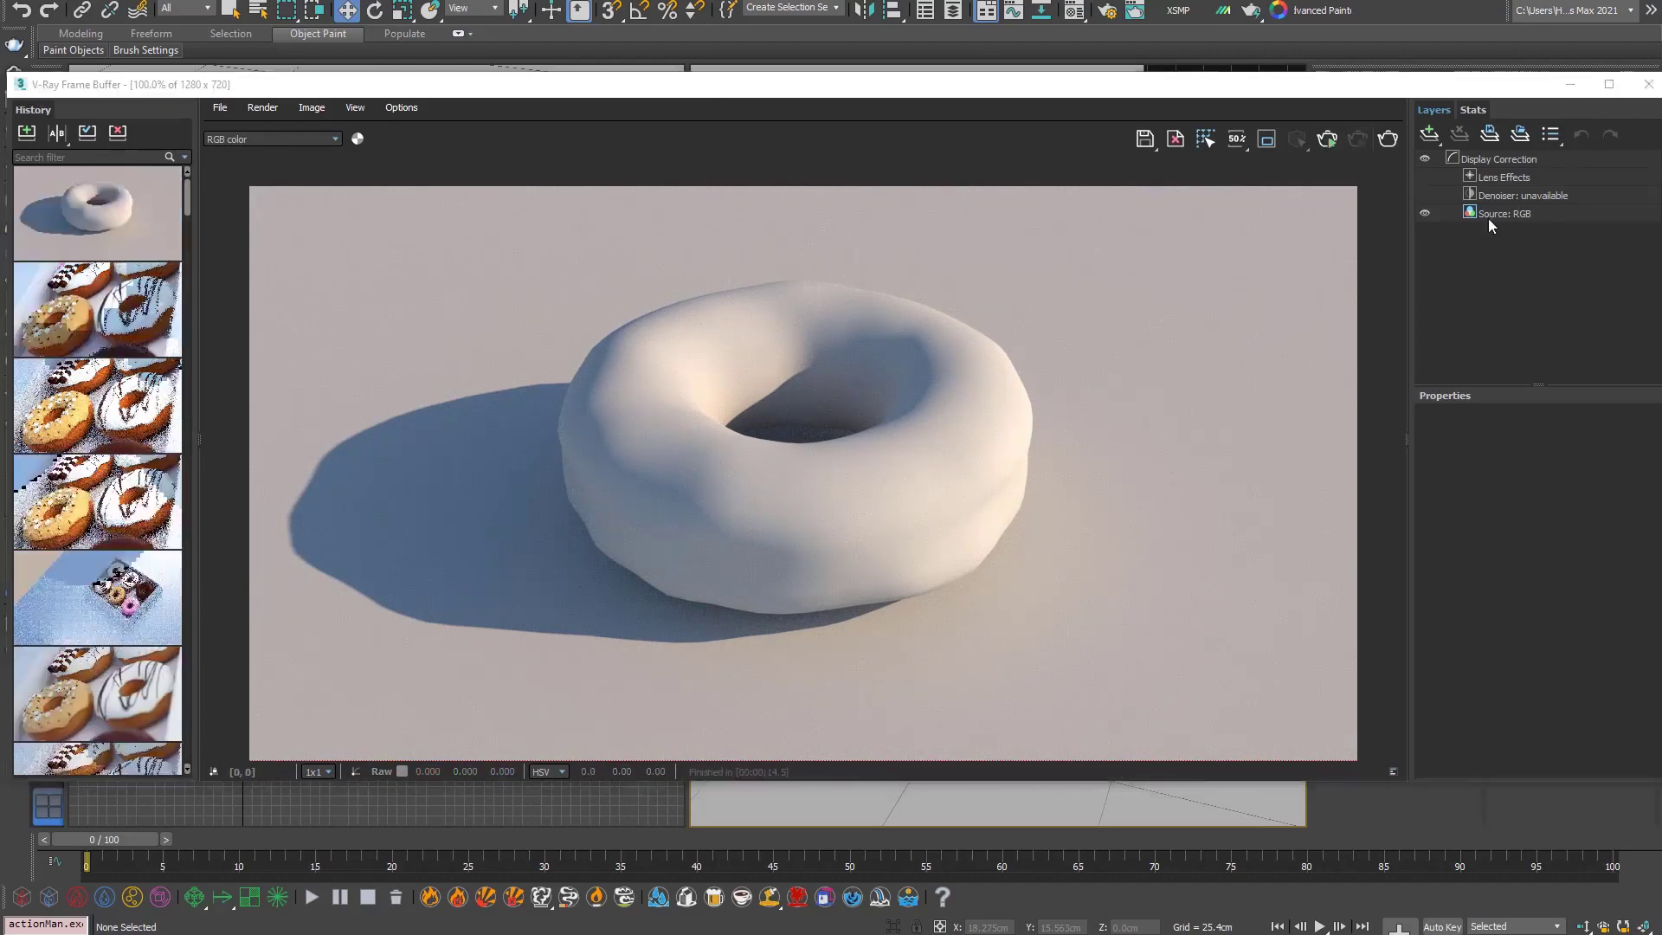
left_click(1051, 59)
left_click(1113, 13)
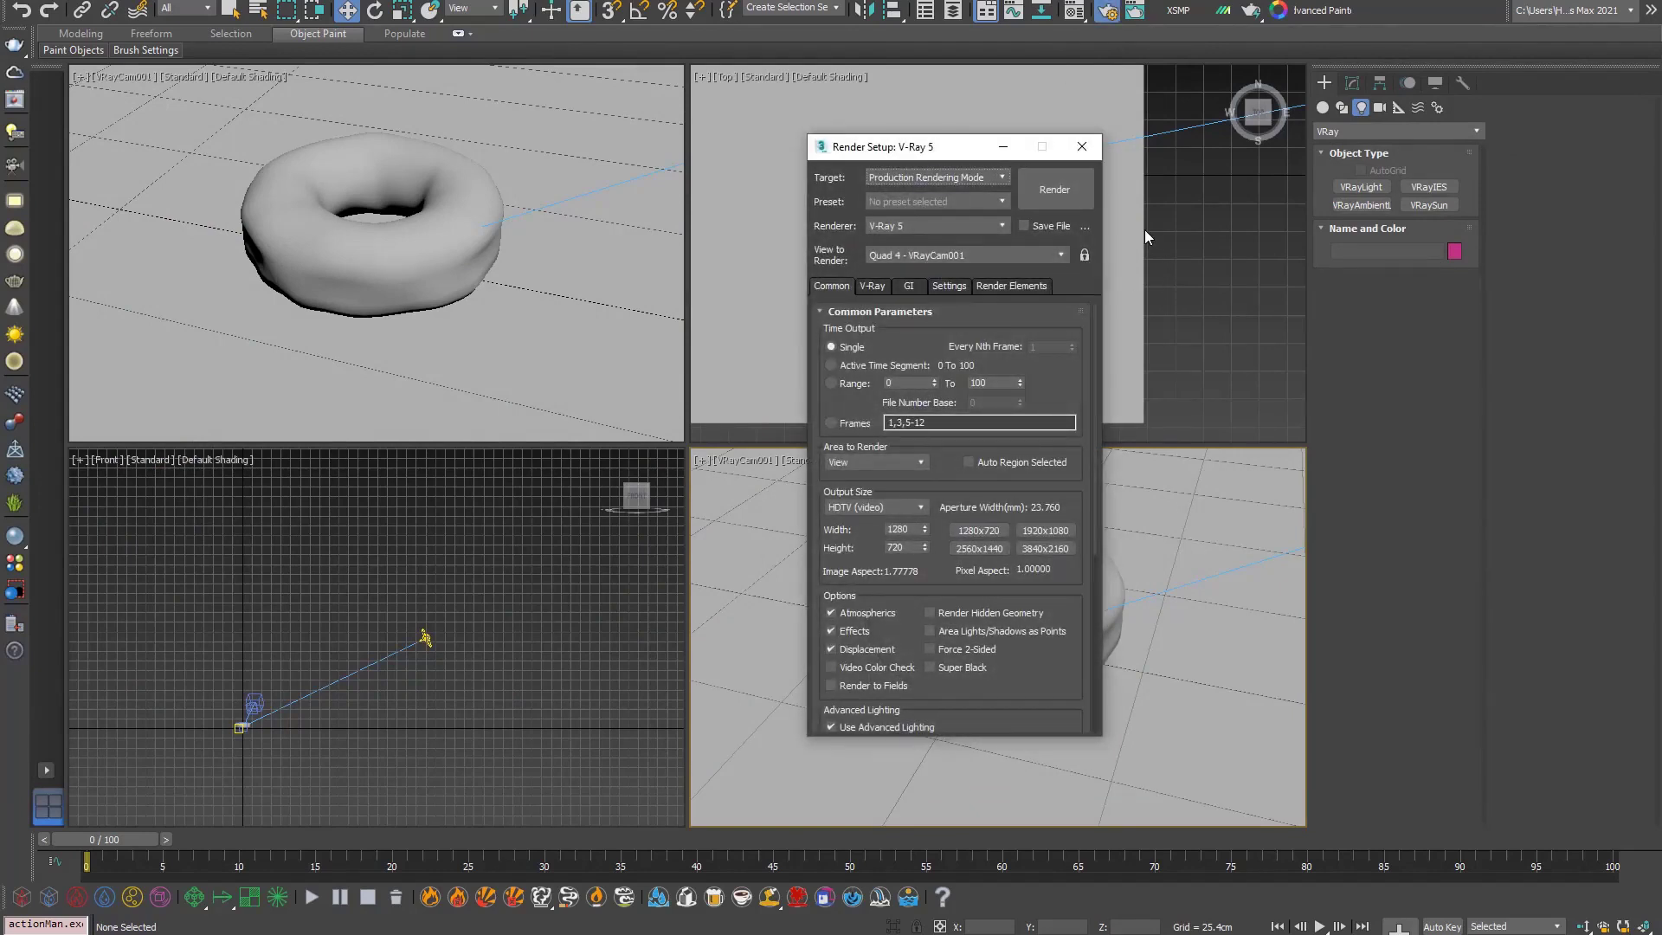
Step: Set the V-Ray image sampler to Bucket with Max subdivs enabled
left_click_drag(956, 154, 908, 162)
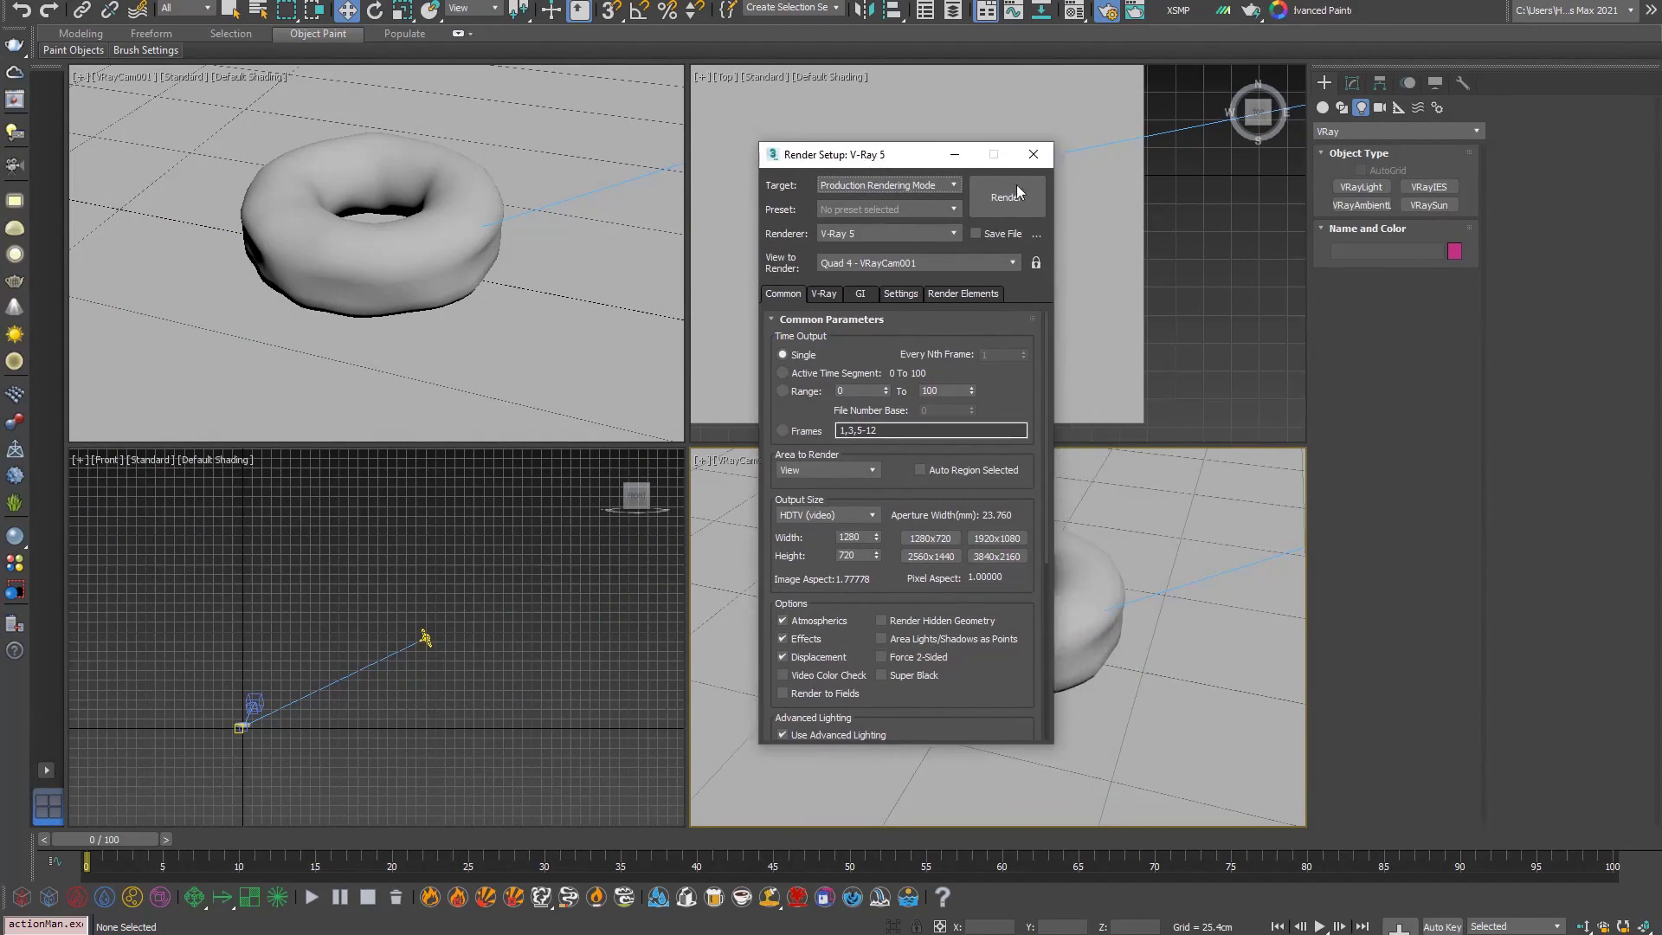
left_click(1033, 154)
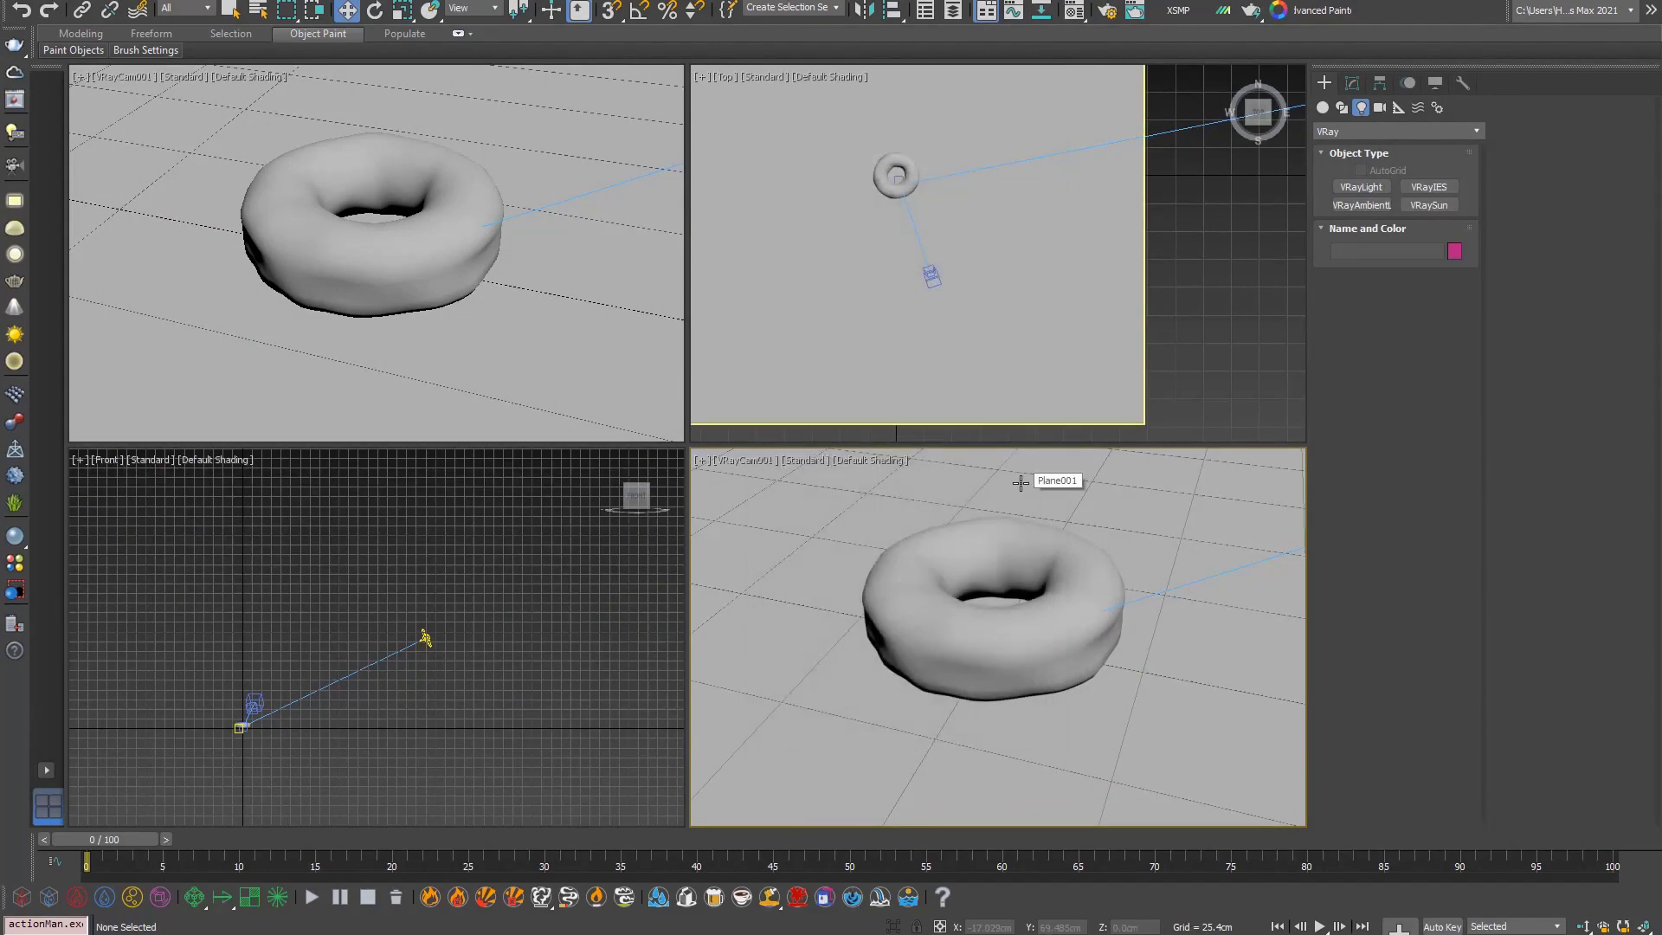
key("F10")
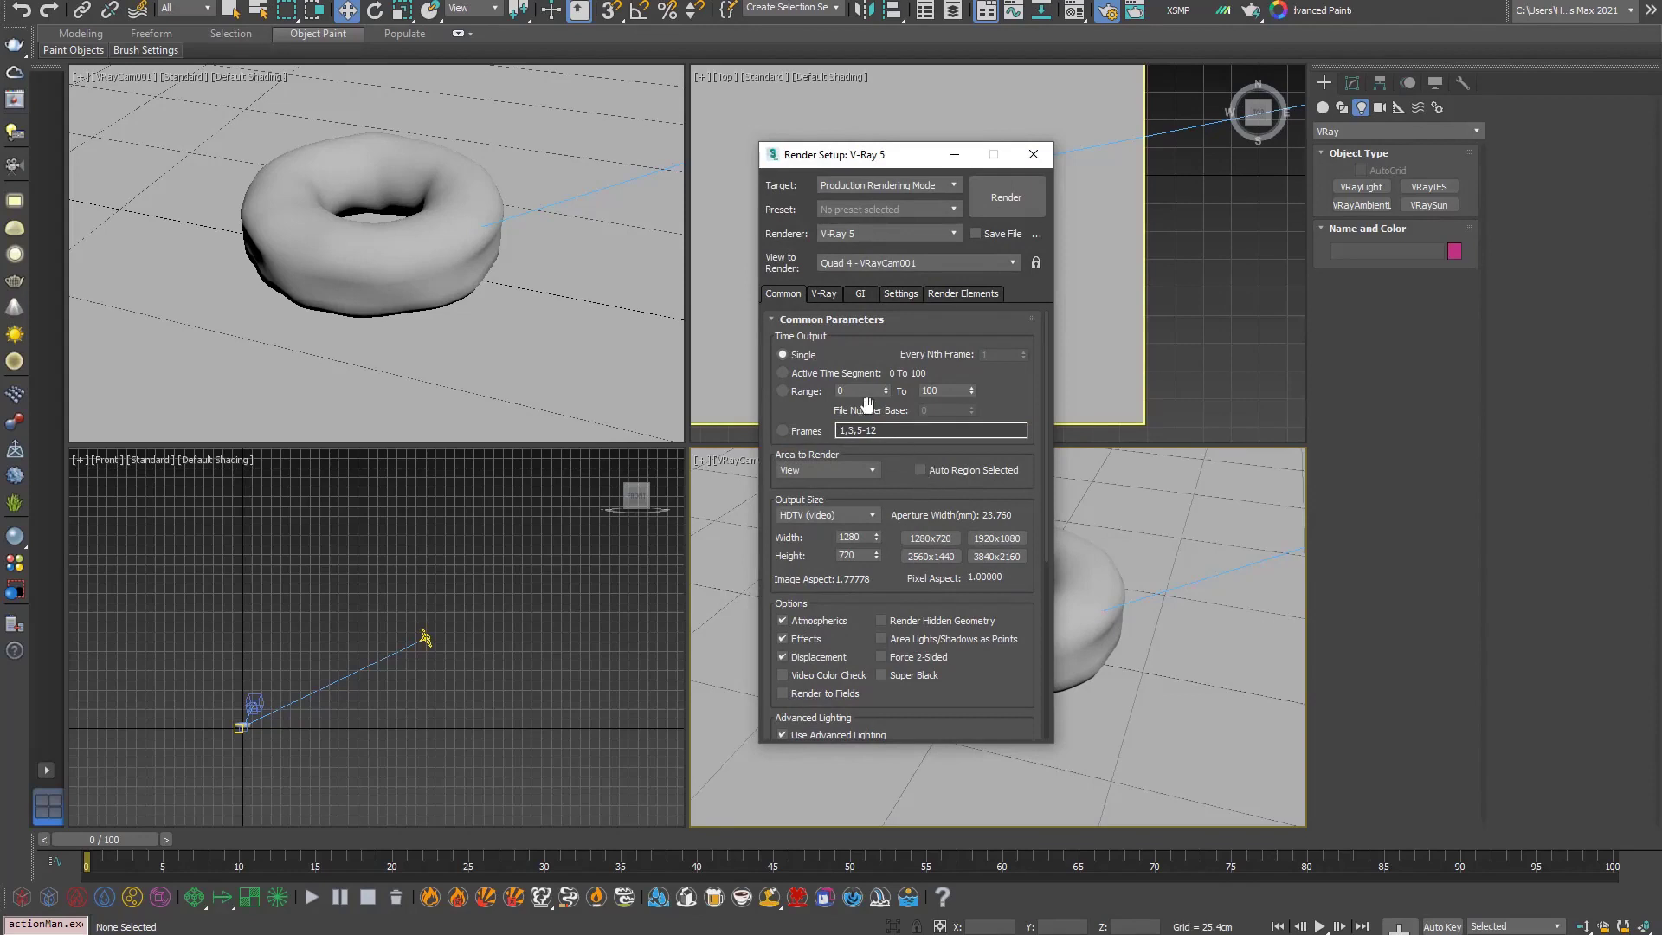
left_click(816, 298)
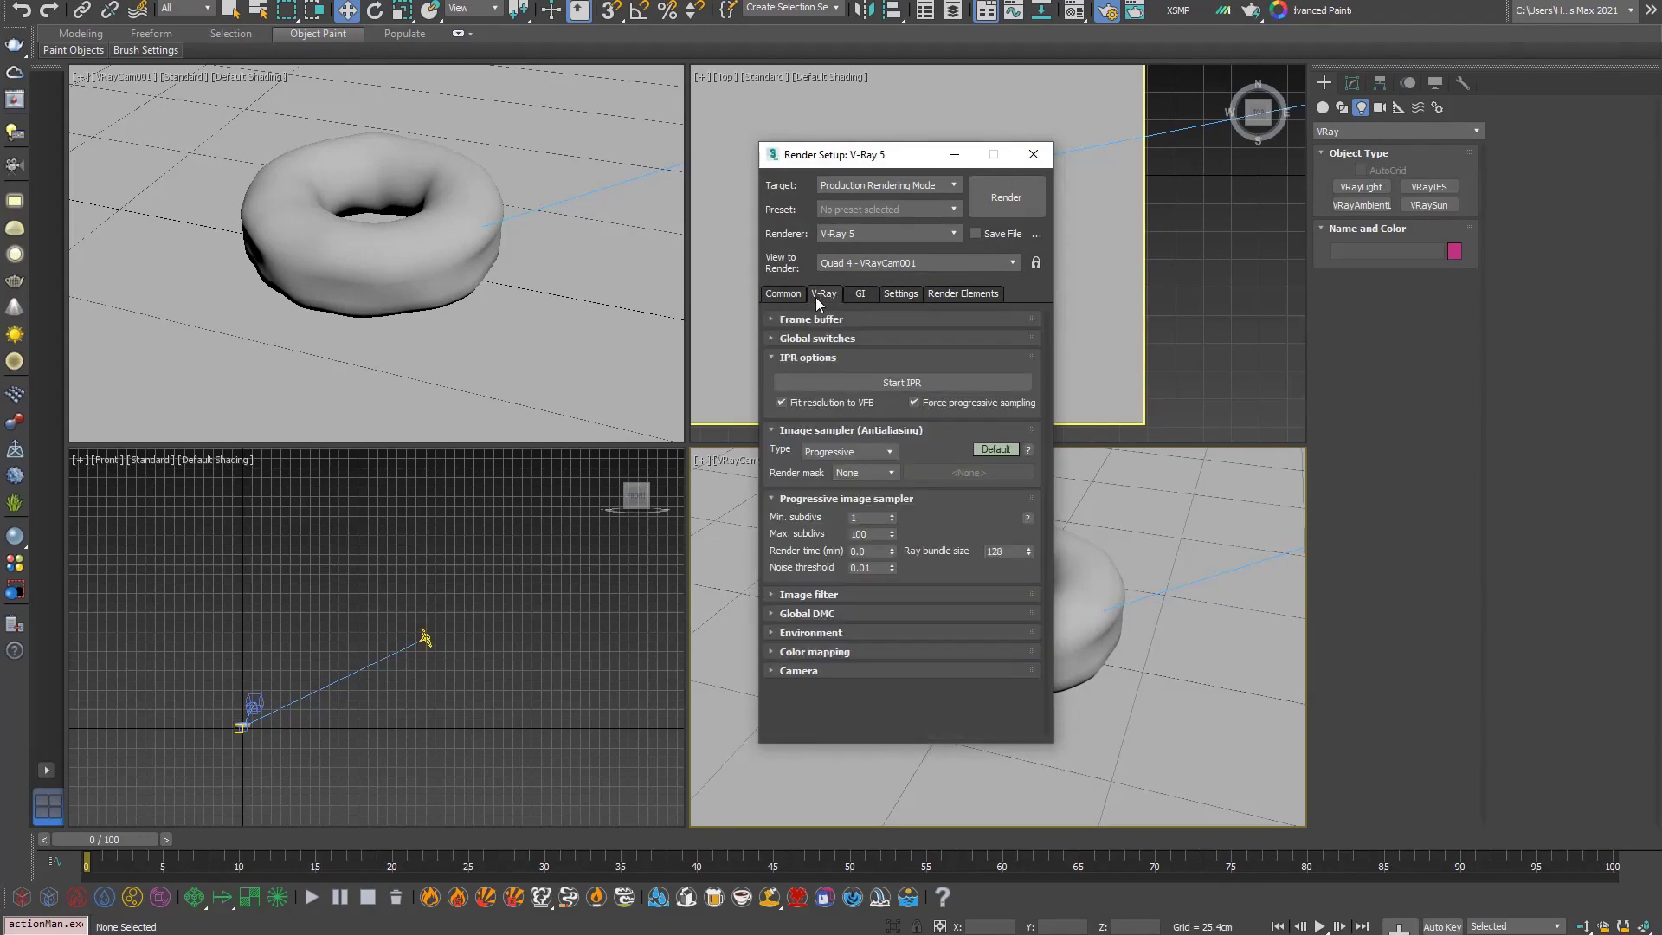
left_click(839, 451)
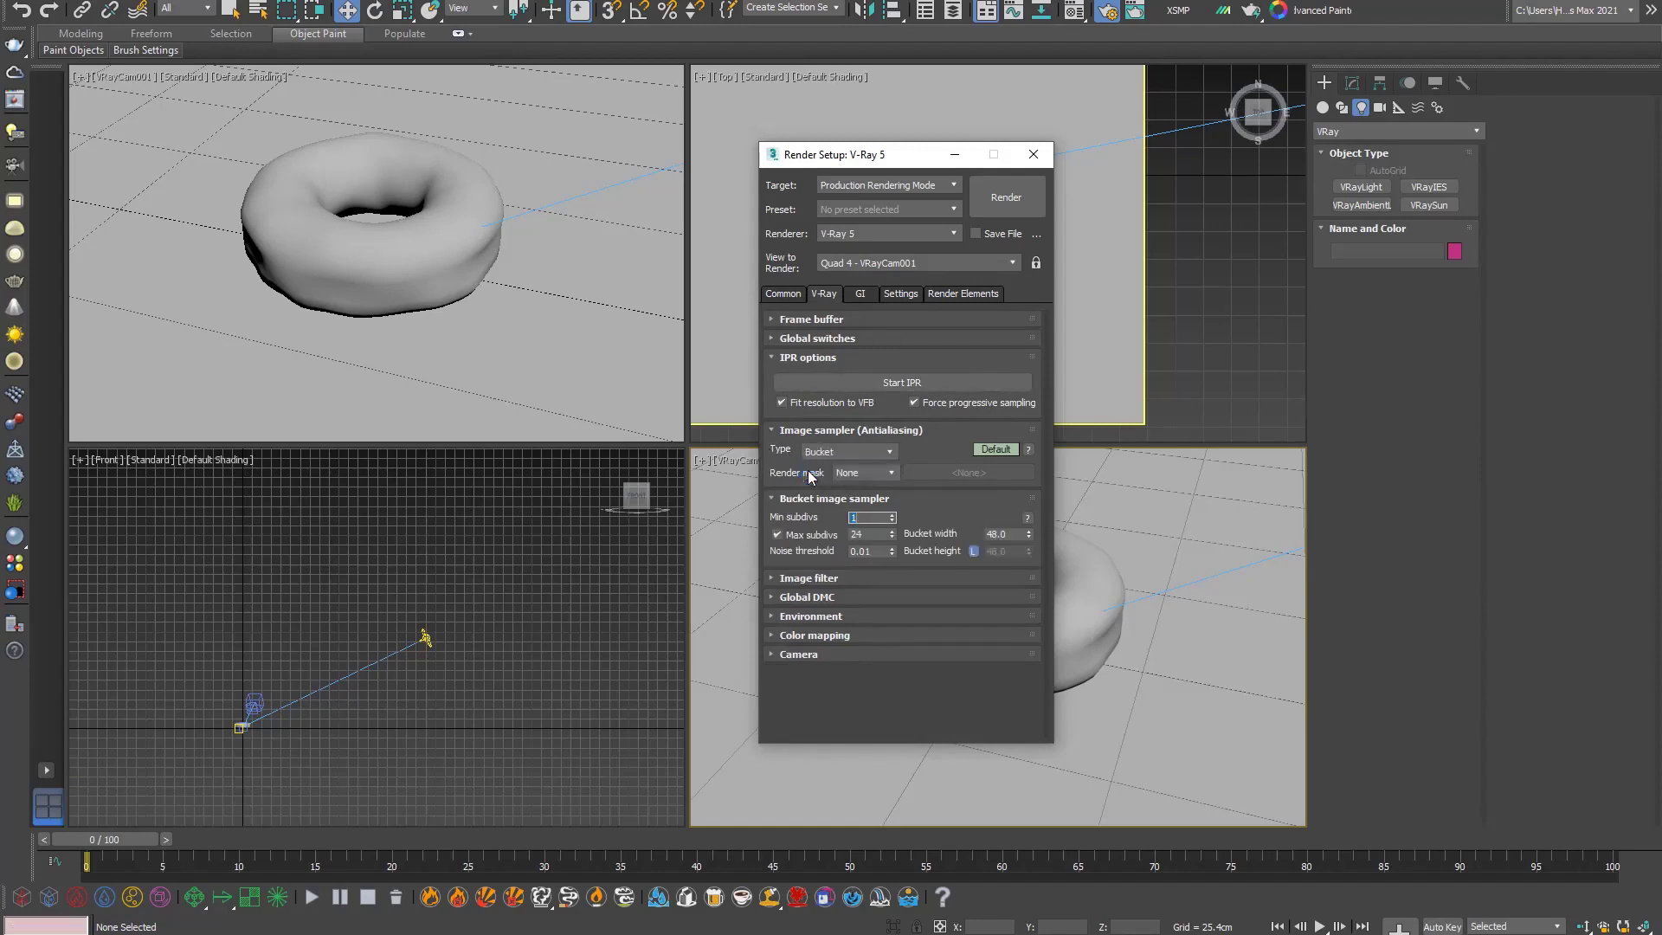
left_click(818, 542)
left_click(794, 539)
Step: Use Irradiance map as primary GI engine with the Very low preset
left_click(860, 295)
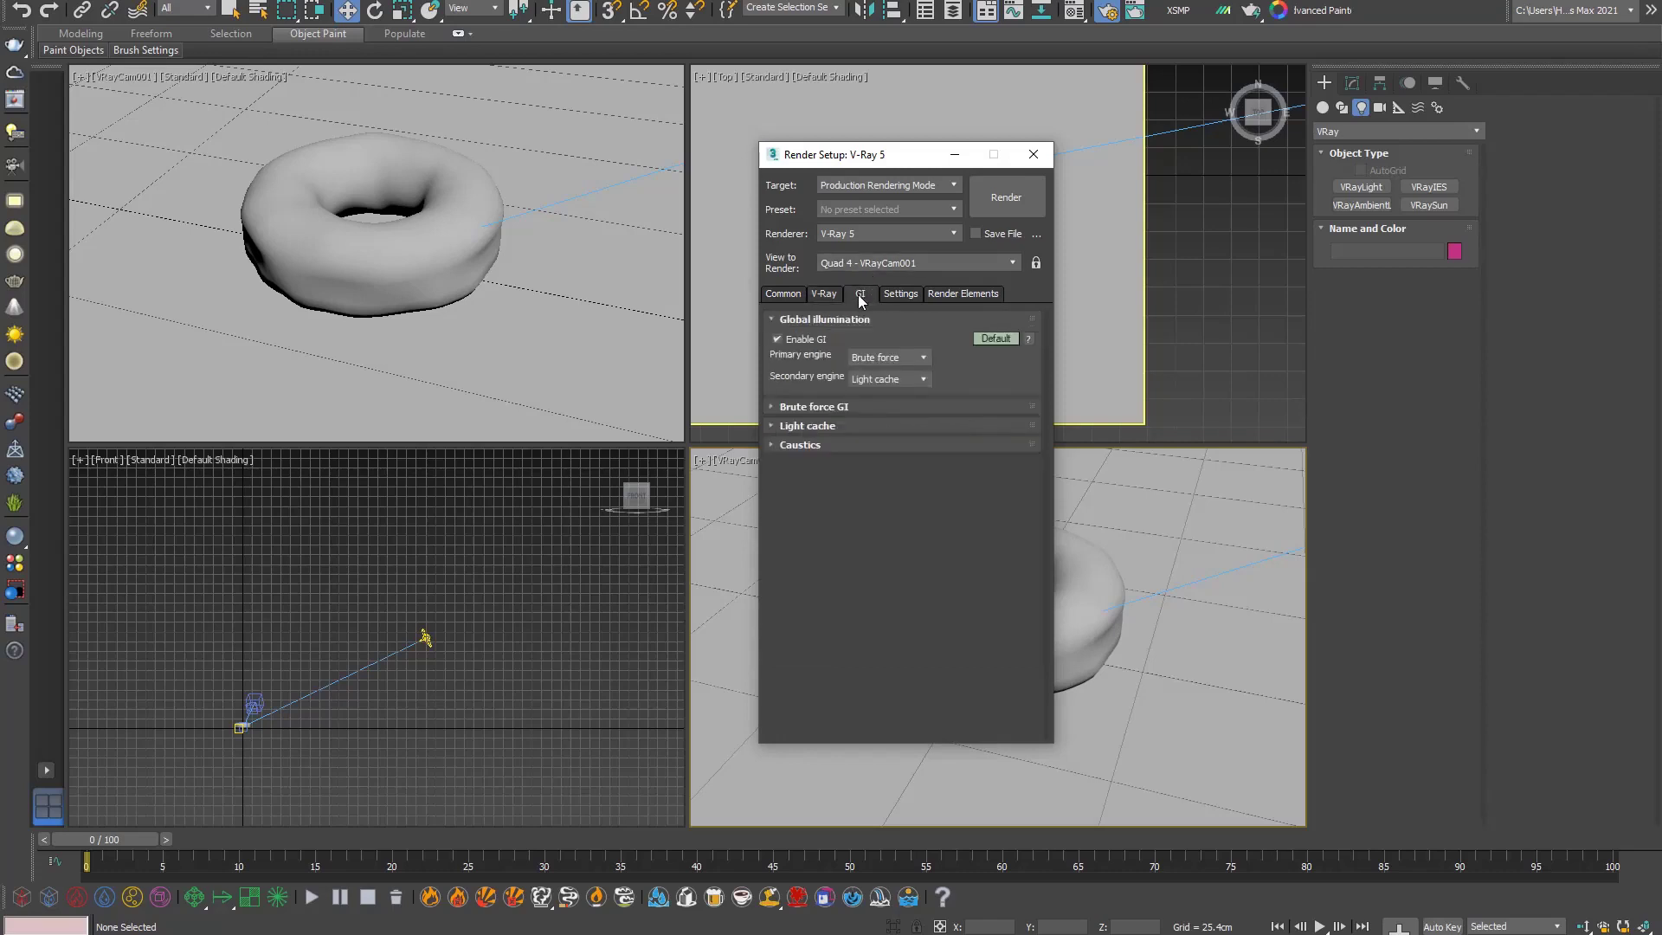
left_click(898, 361)
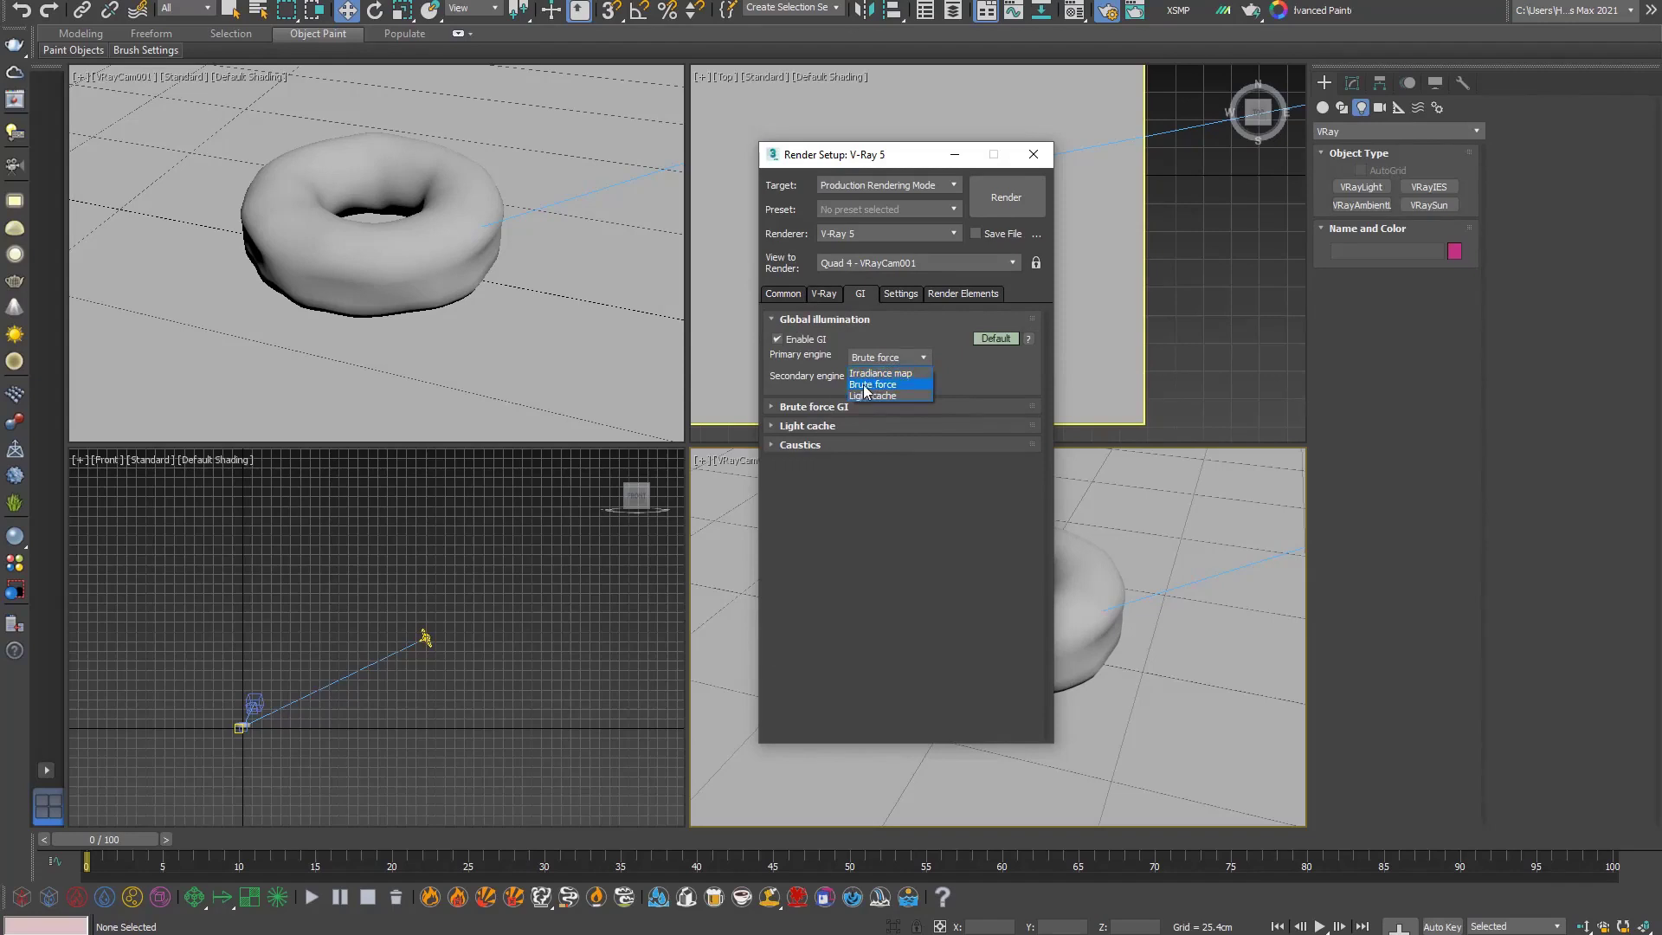
left_click(874, 395)
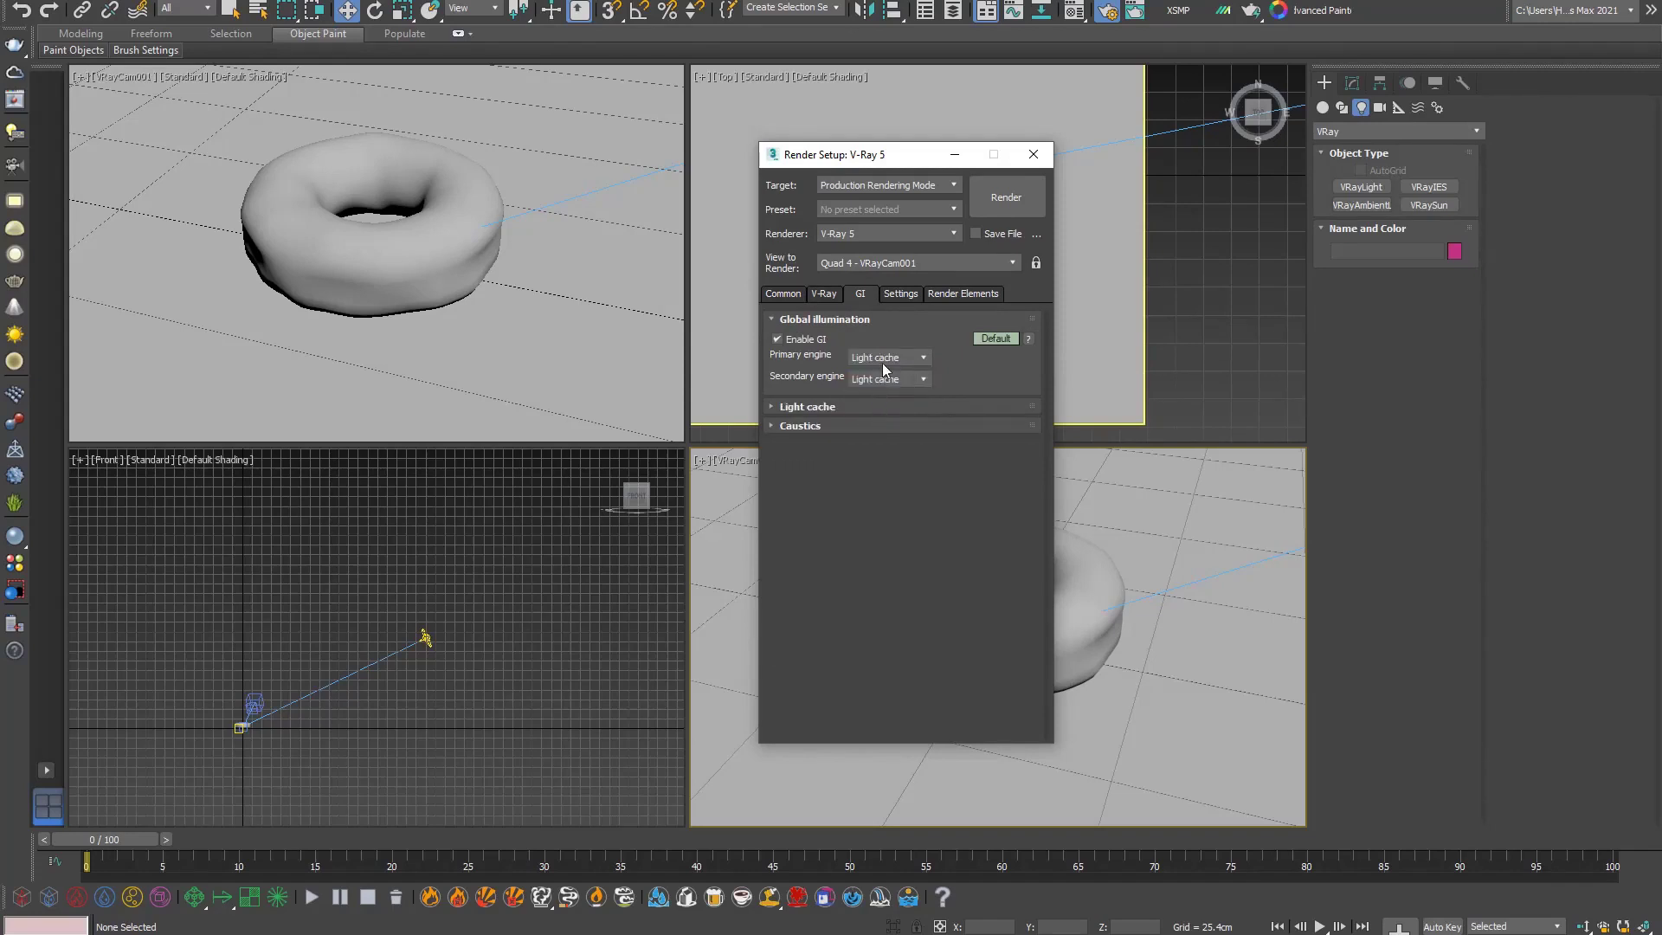
left_click(886, 357)
left_click(885, 373)
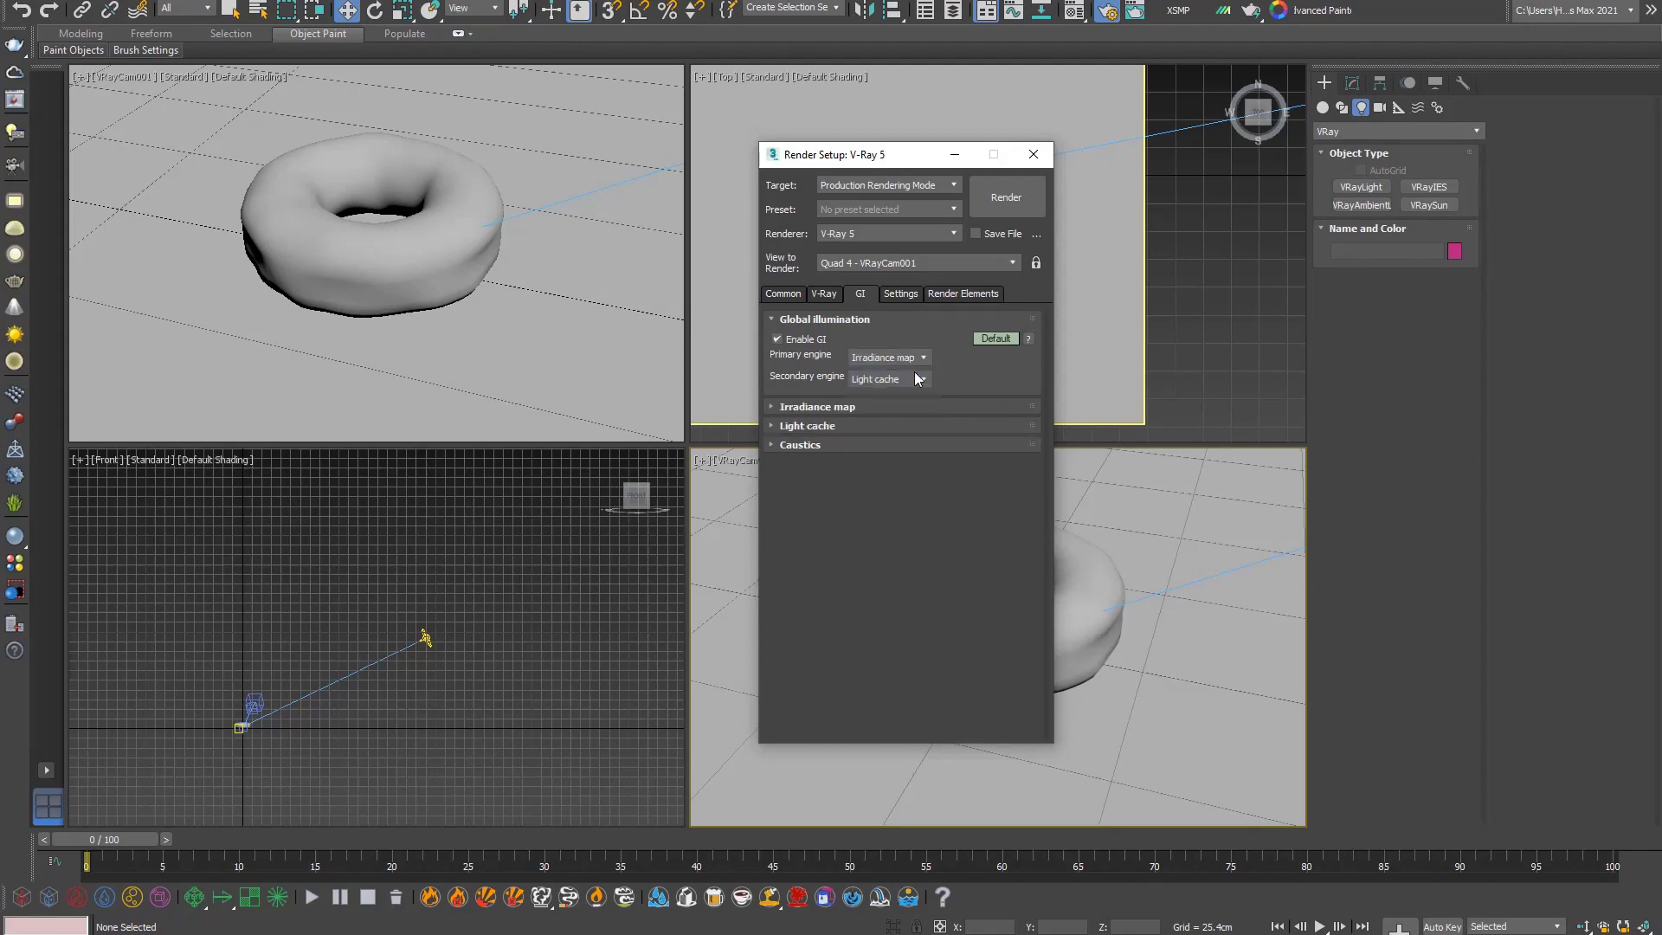
left_click(843, 412)
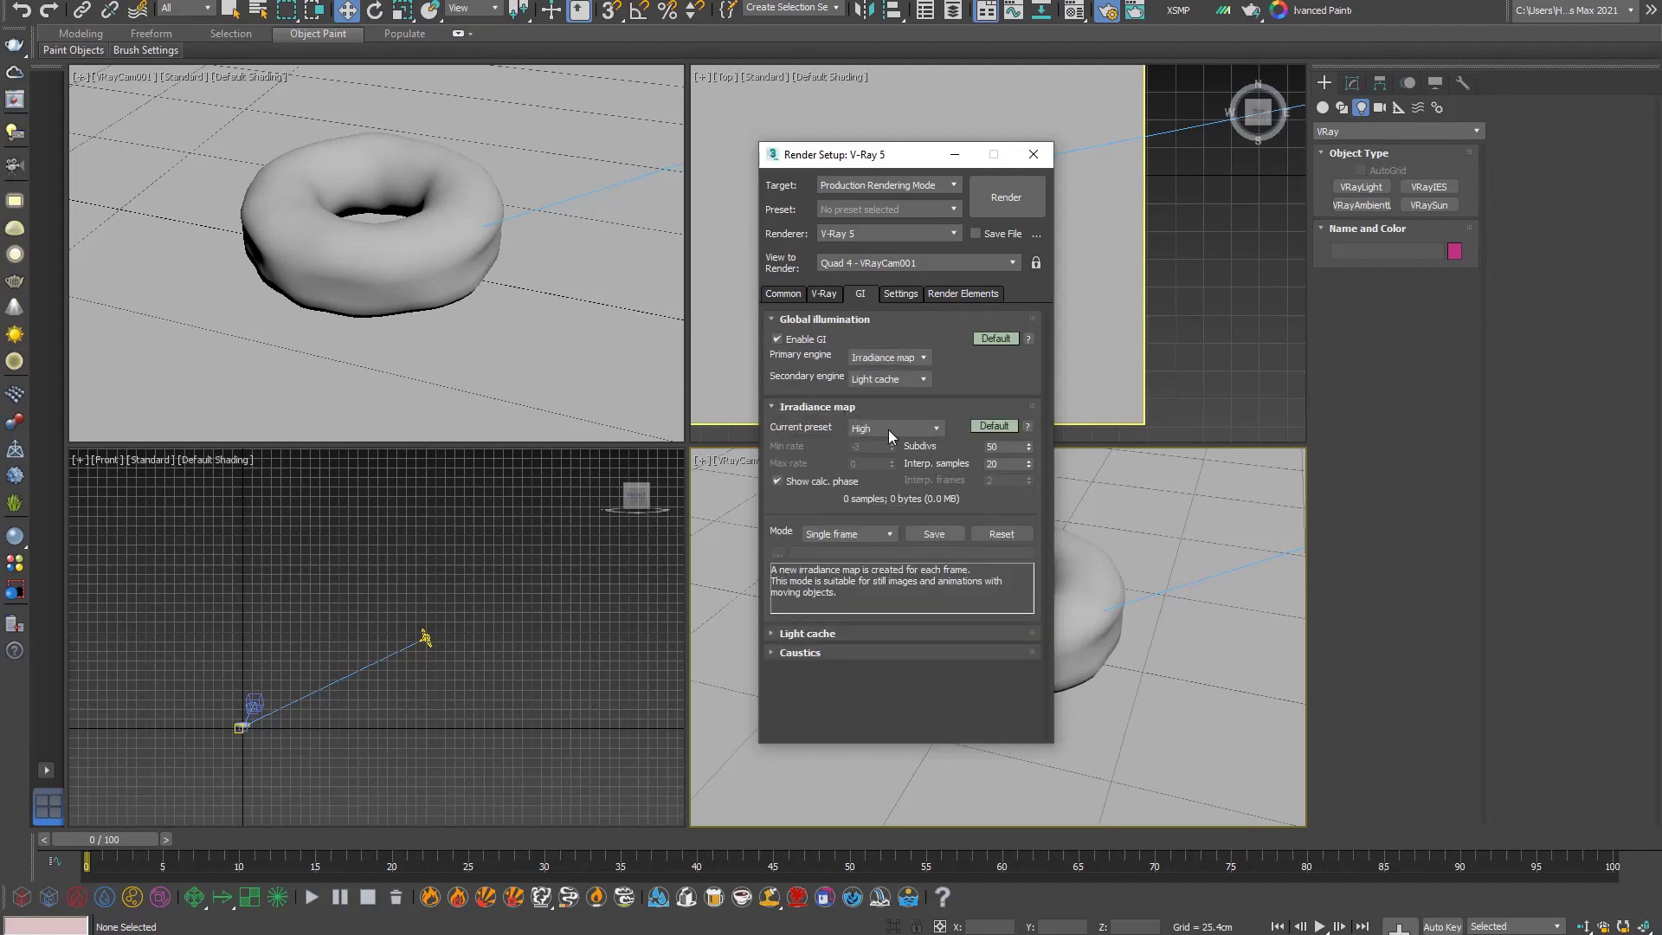
left_click(892, 429)
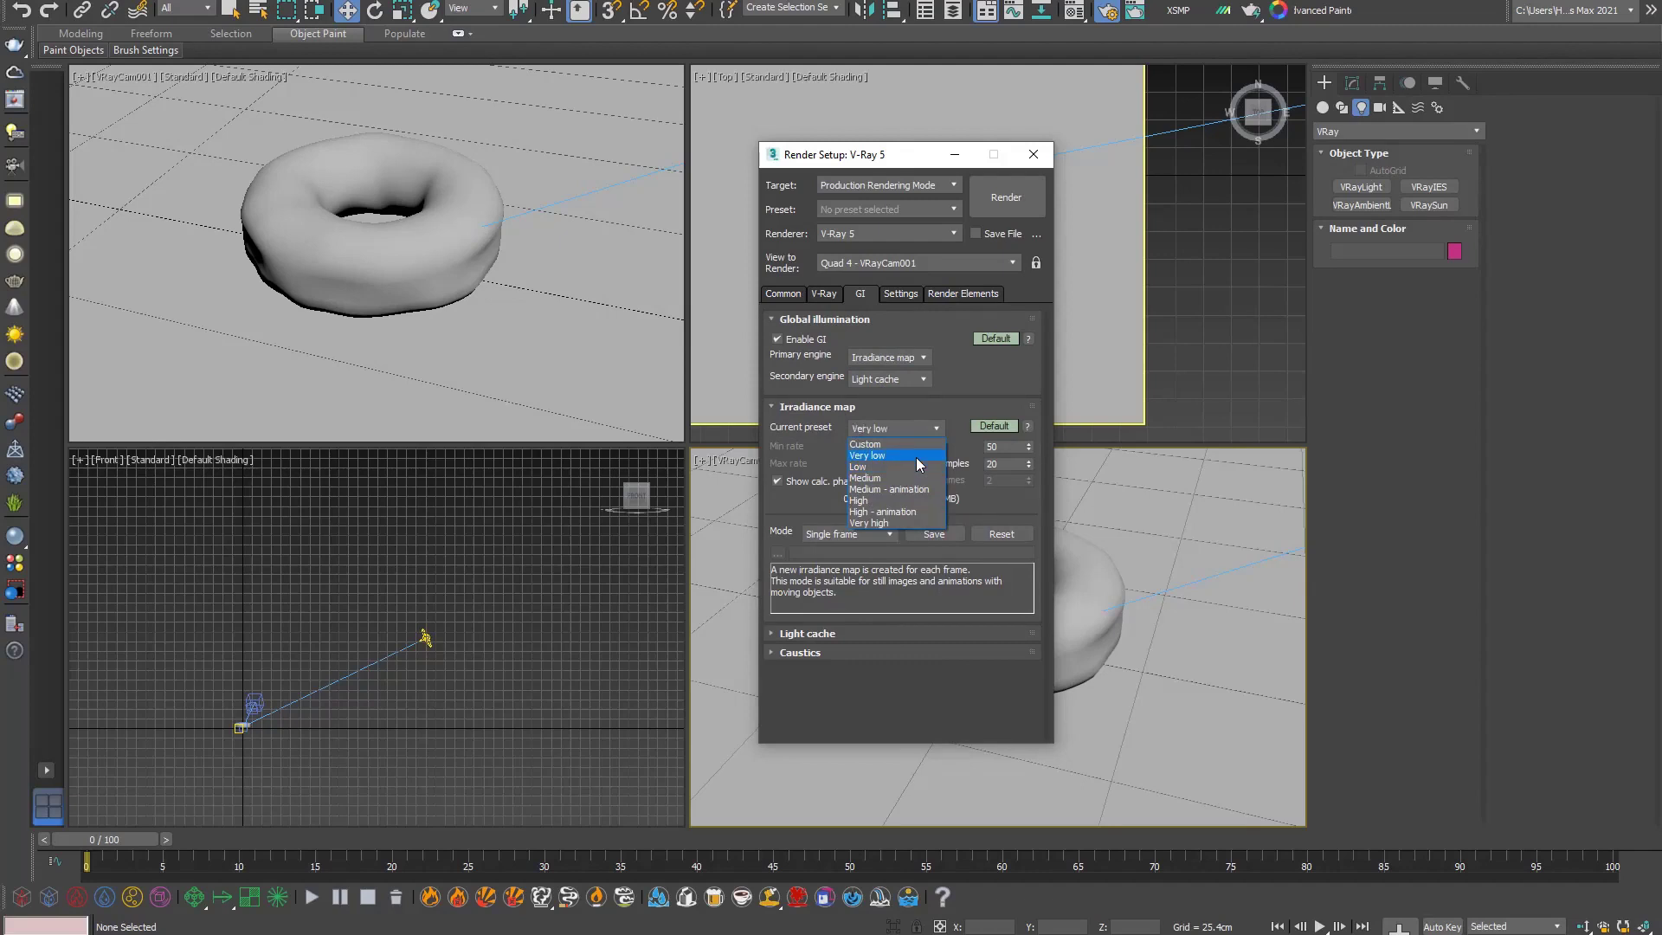
left_click(916, 456)
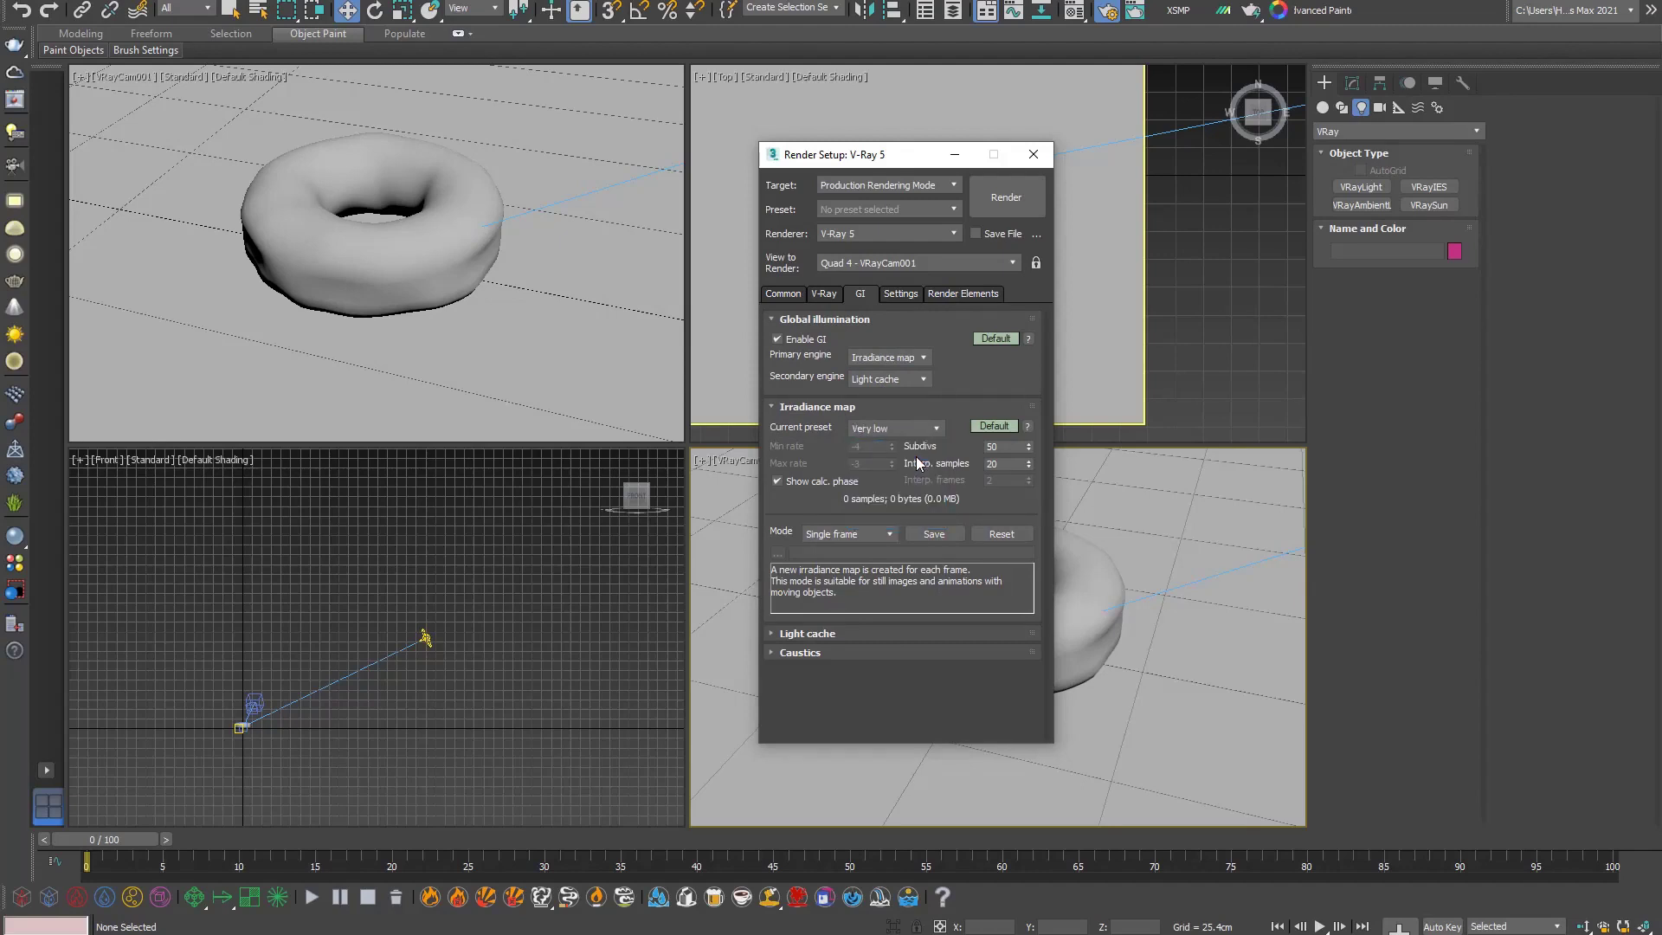
Step: Set Light cache subdivs to 250 and move Render Setup aside
left_click(838, 635)
left_click(870, 589)
type("25")
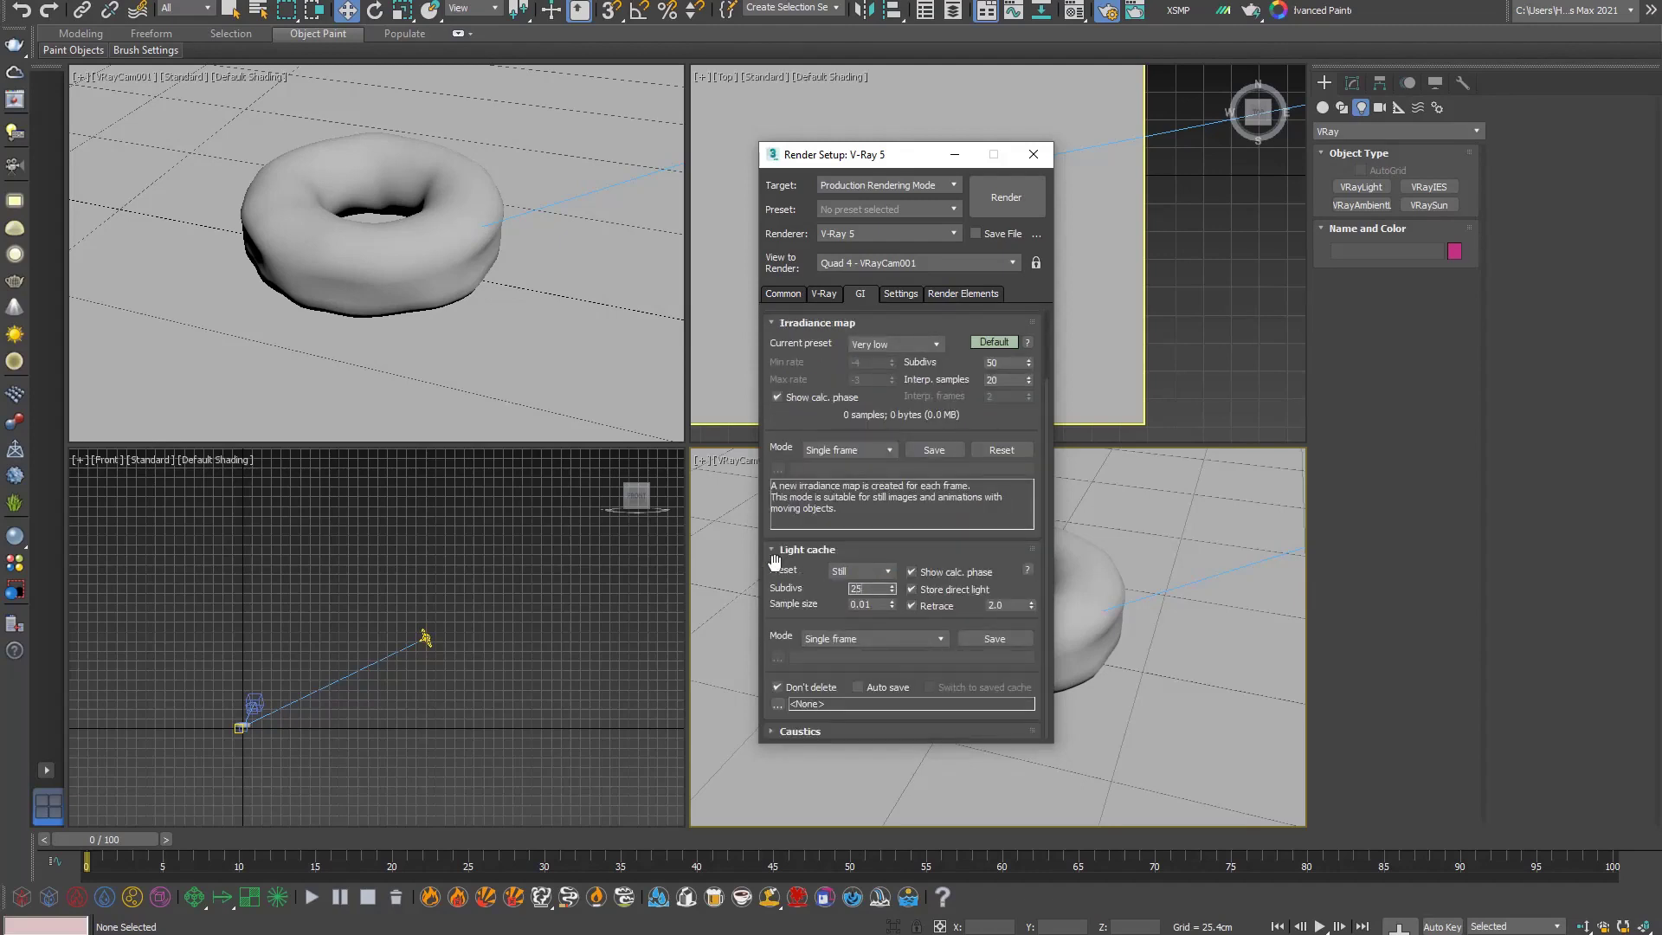
type("0")
key("Return")
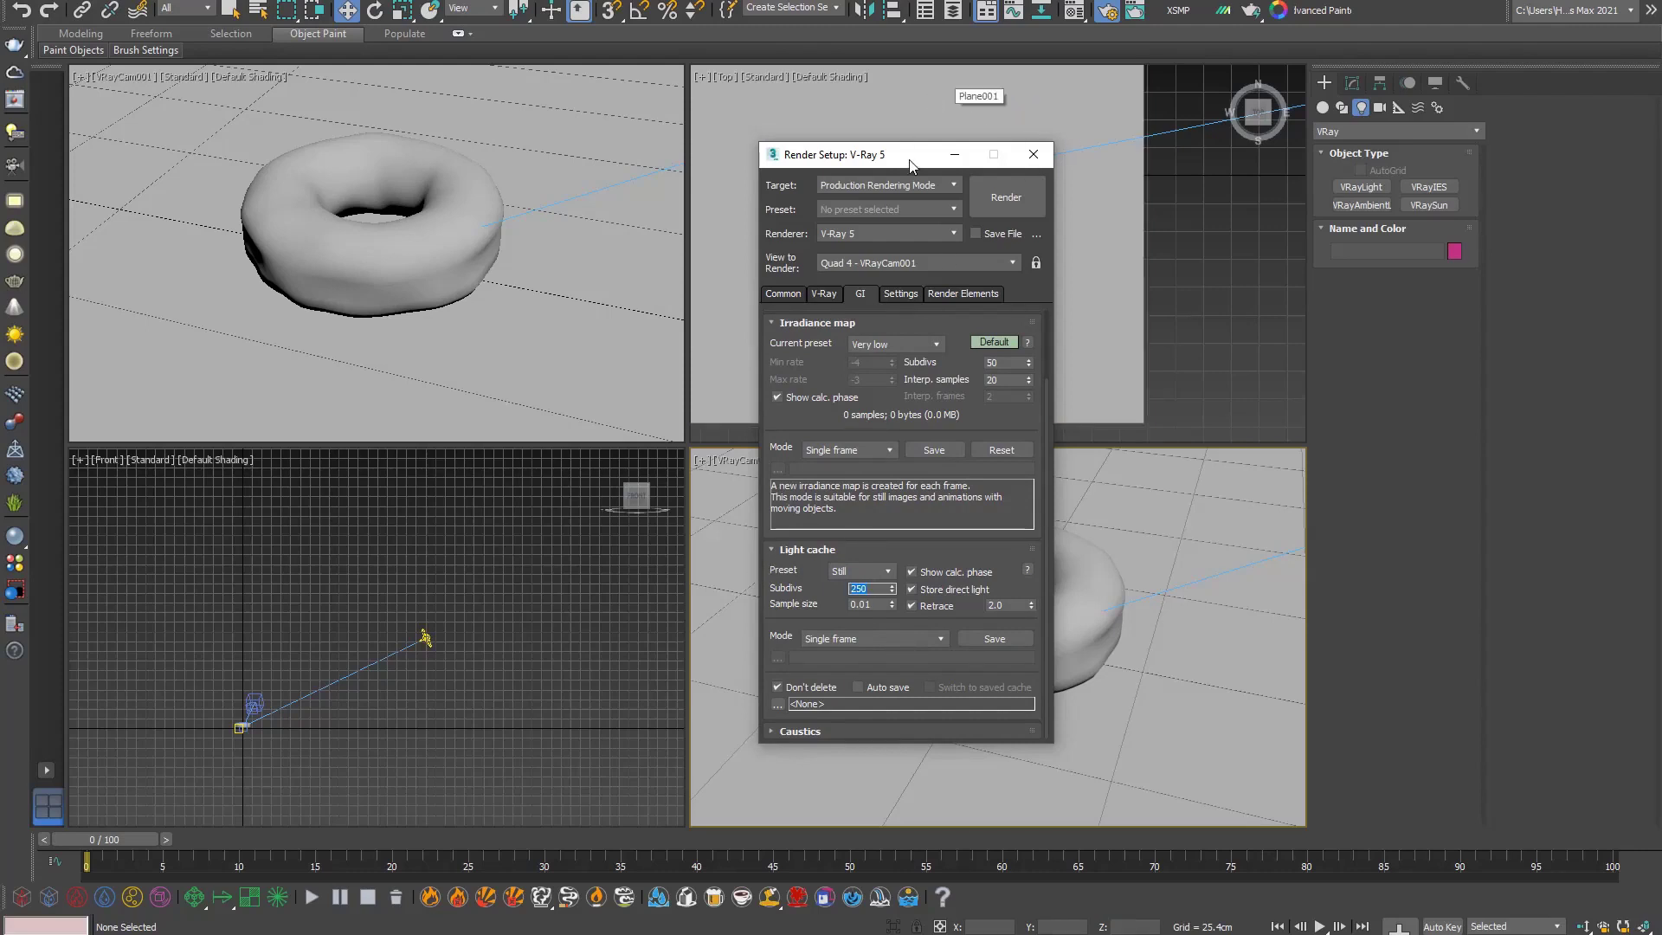
left_click_drag(861, 160, 665, 134)
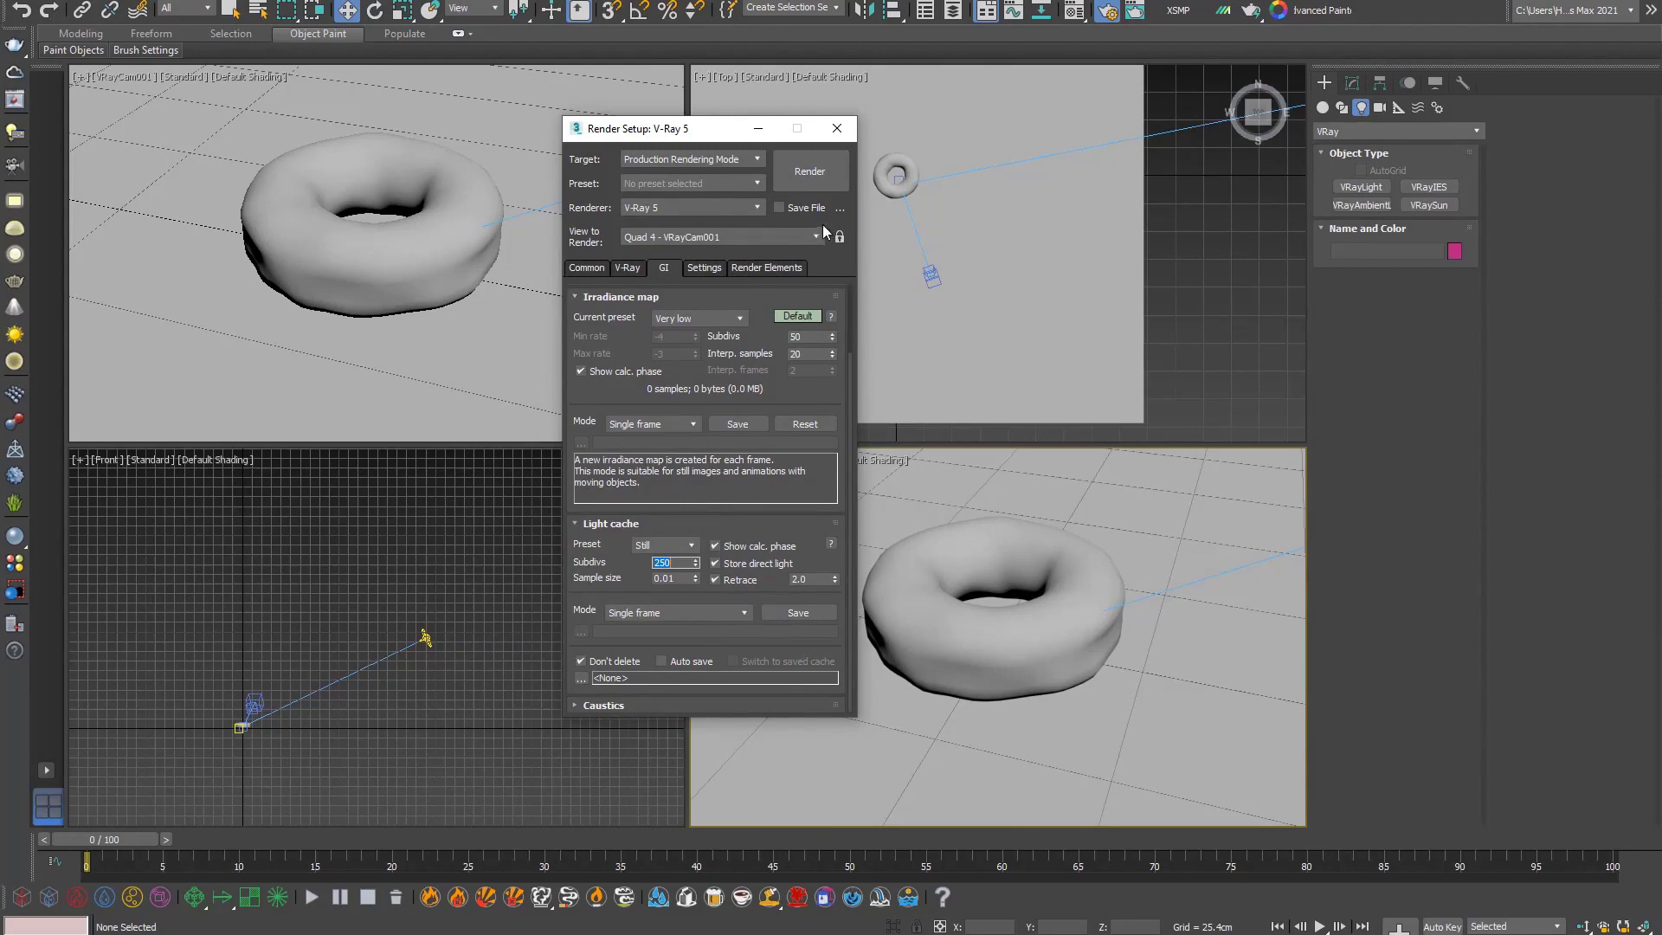
Step: Render the donut with the new GI settings and open the Material Editor
left_click(824, 184)
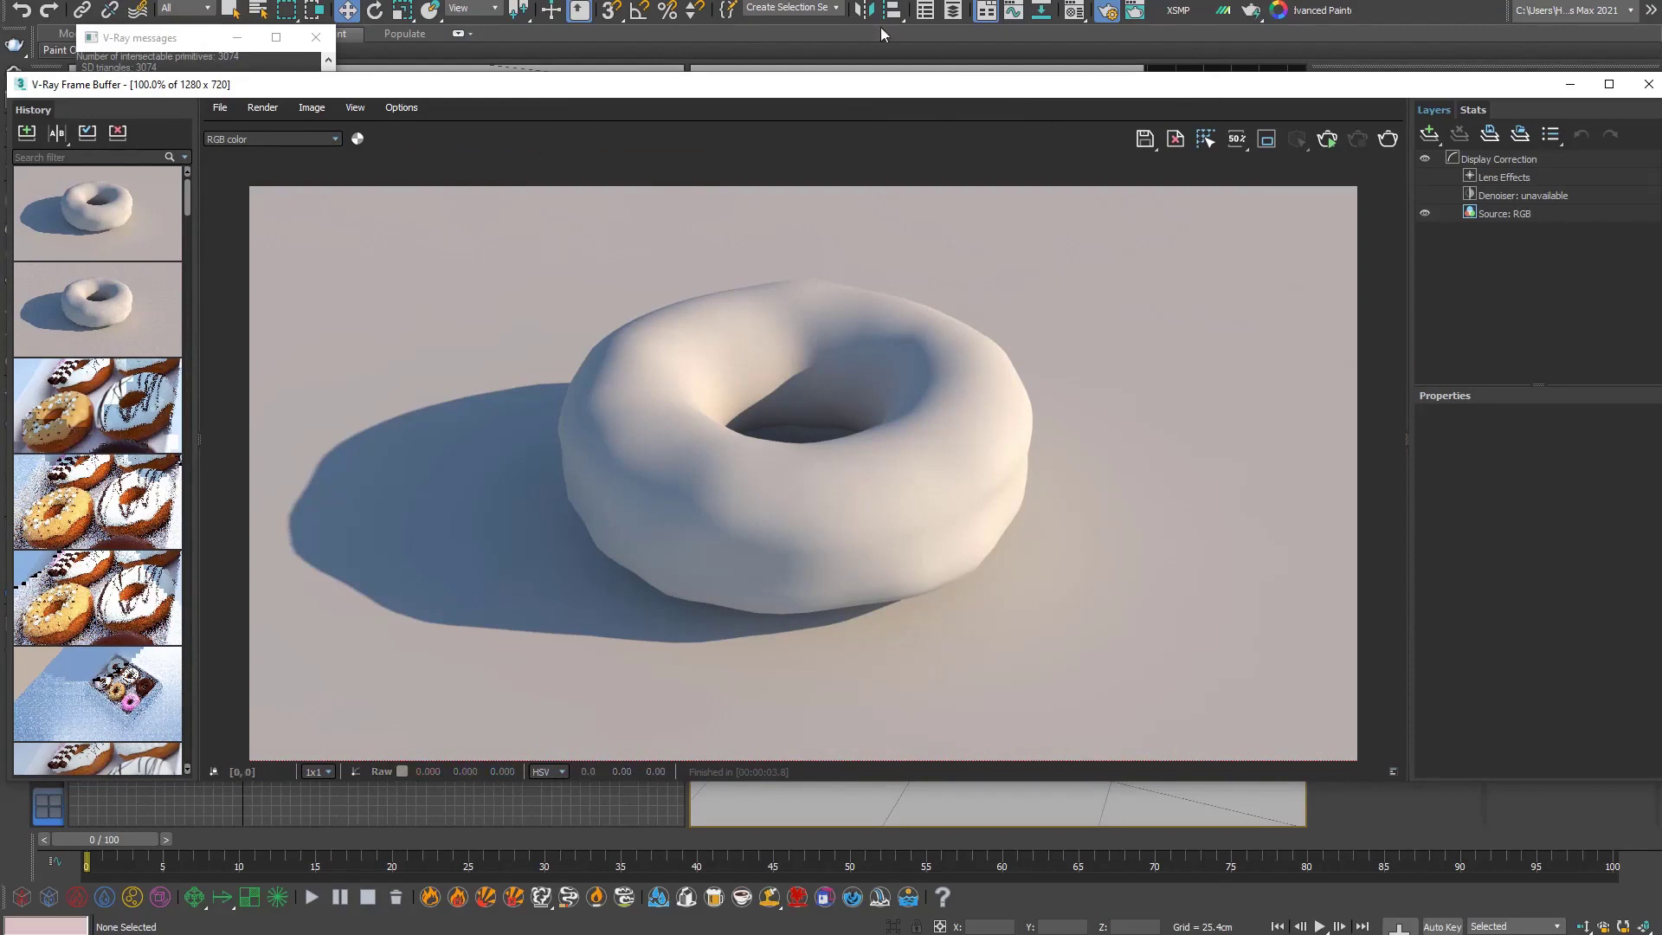
left_click(1073, 11)
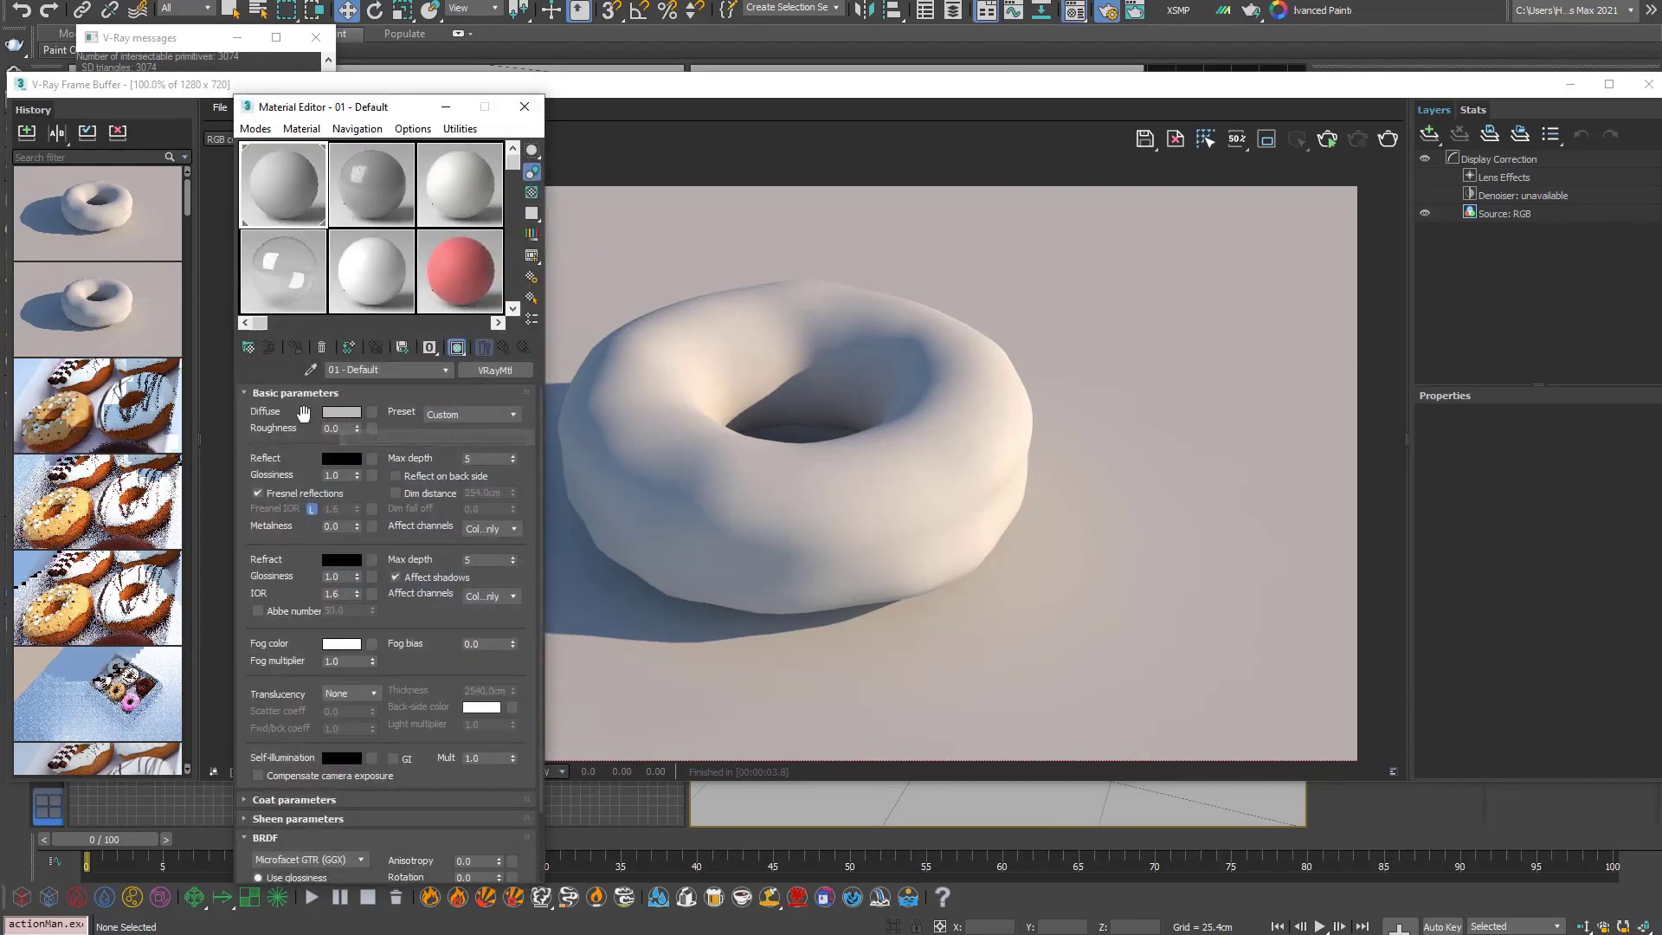
Step: Change the donut's diffuse colour to pink and render a test image
left_click(344, 416)
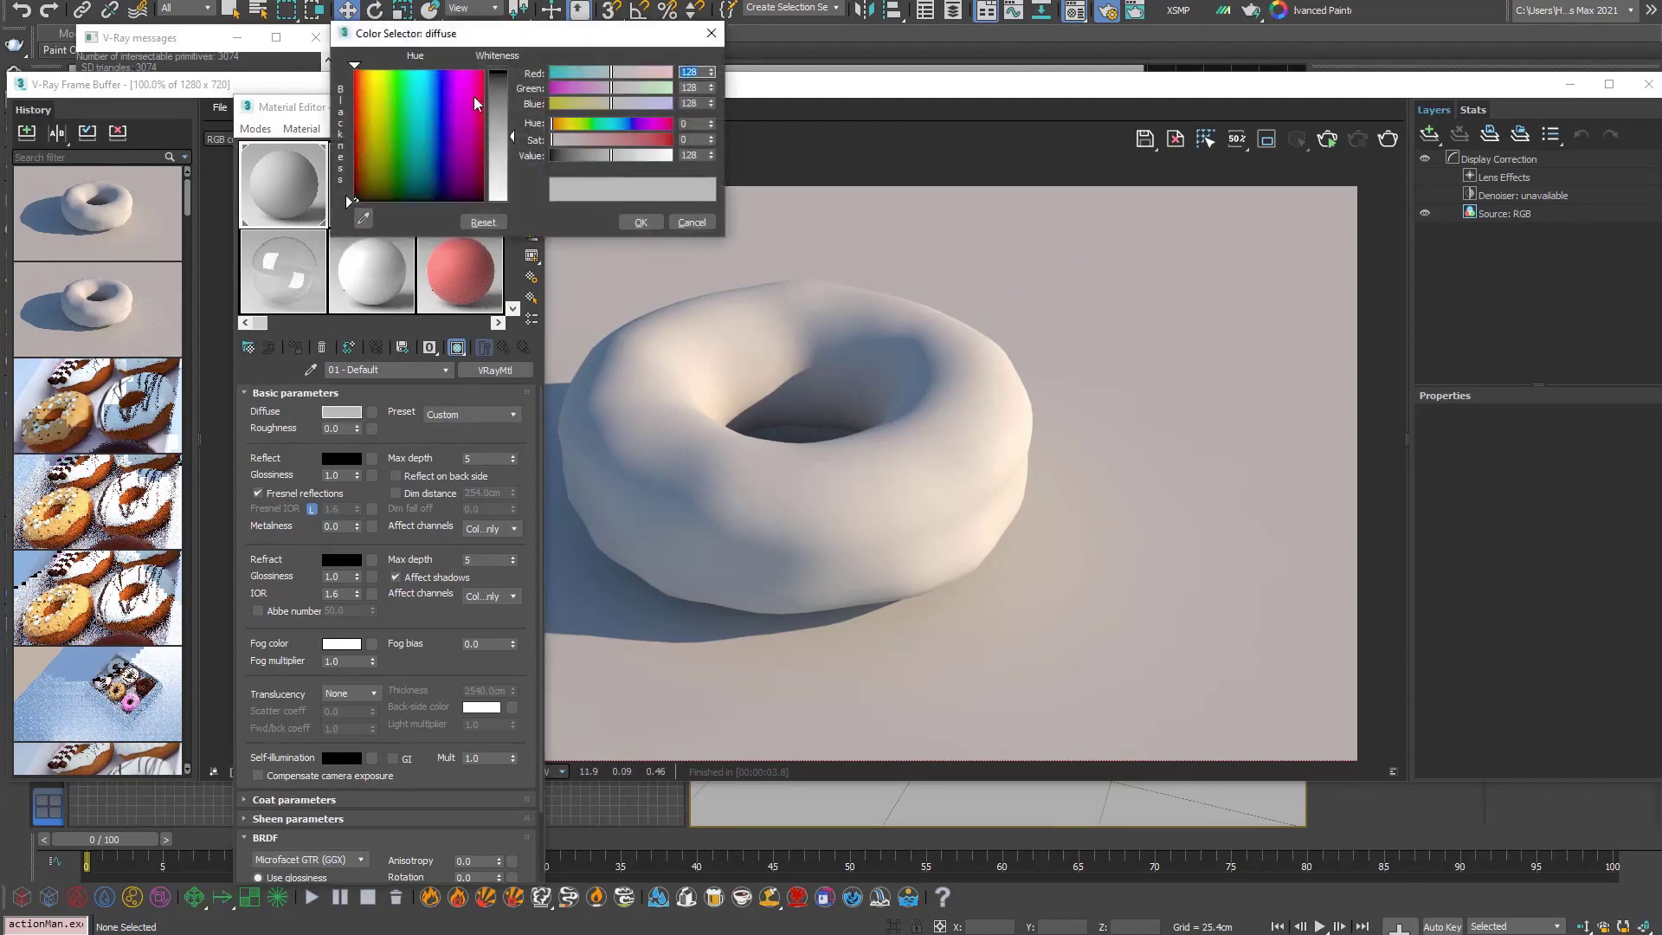
left_click(475, 103)
left_click(641, 223)
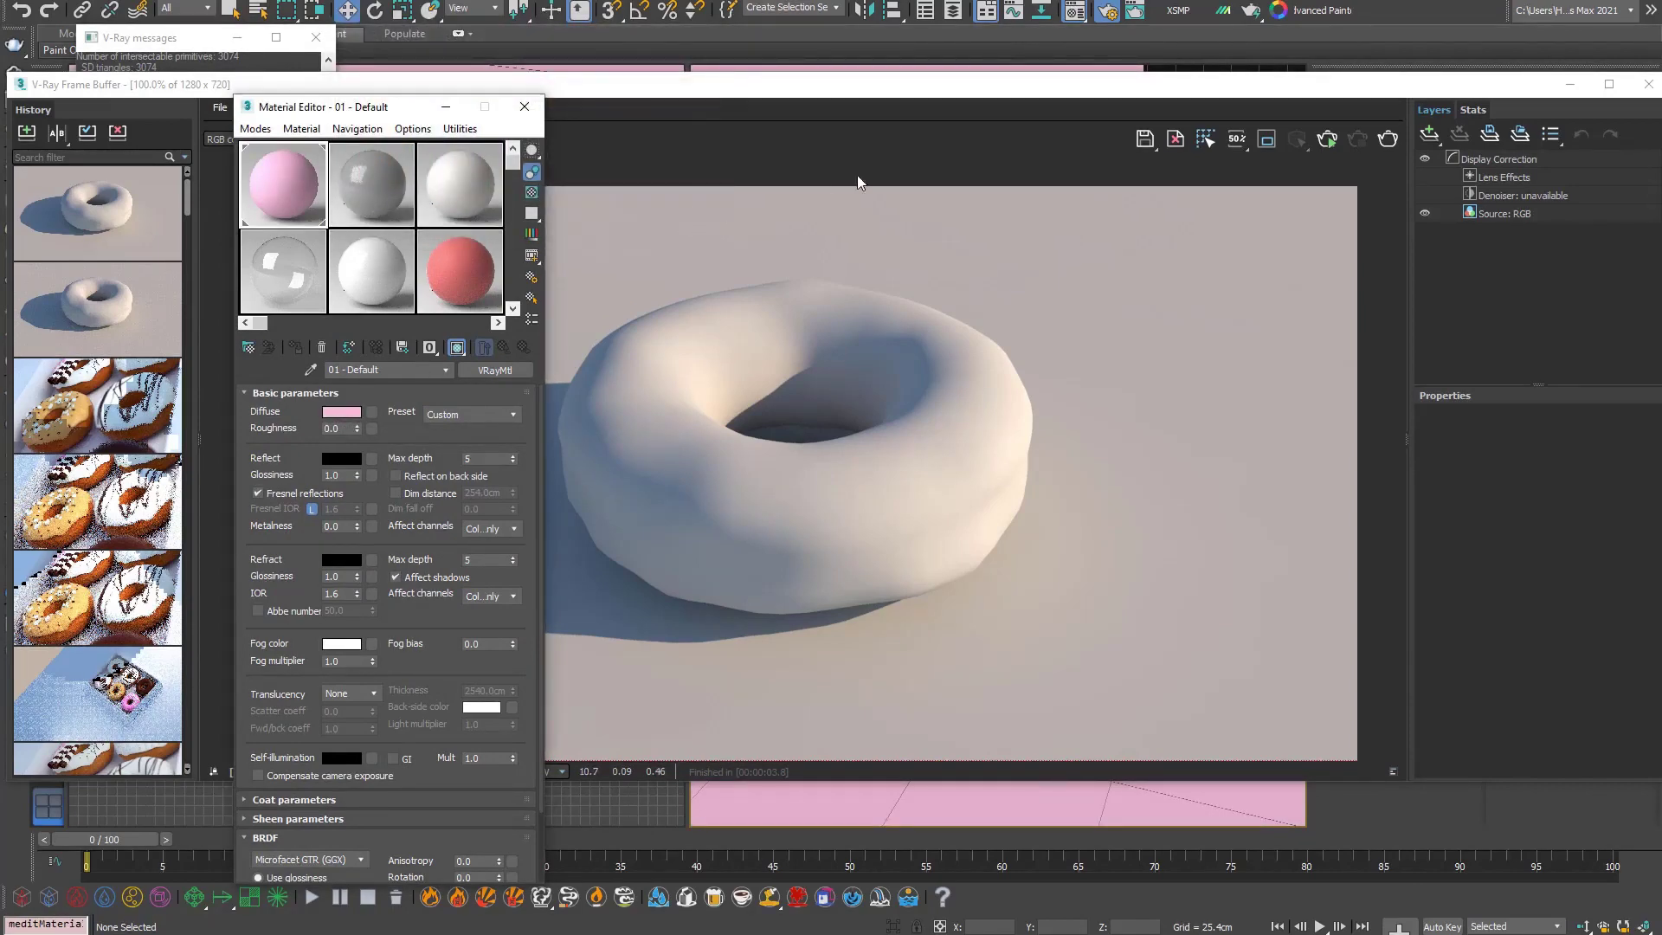
left_click(1389, 141)
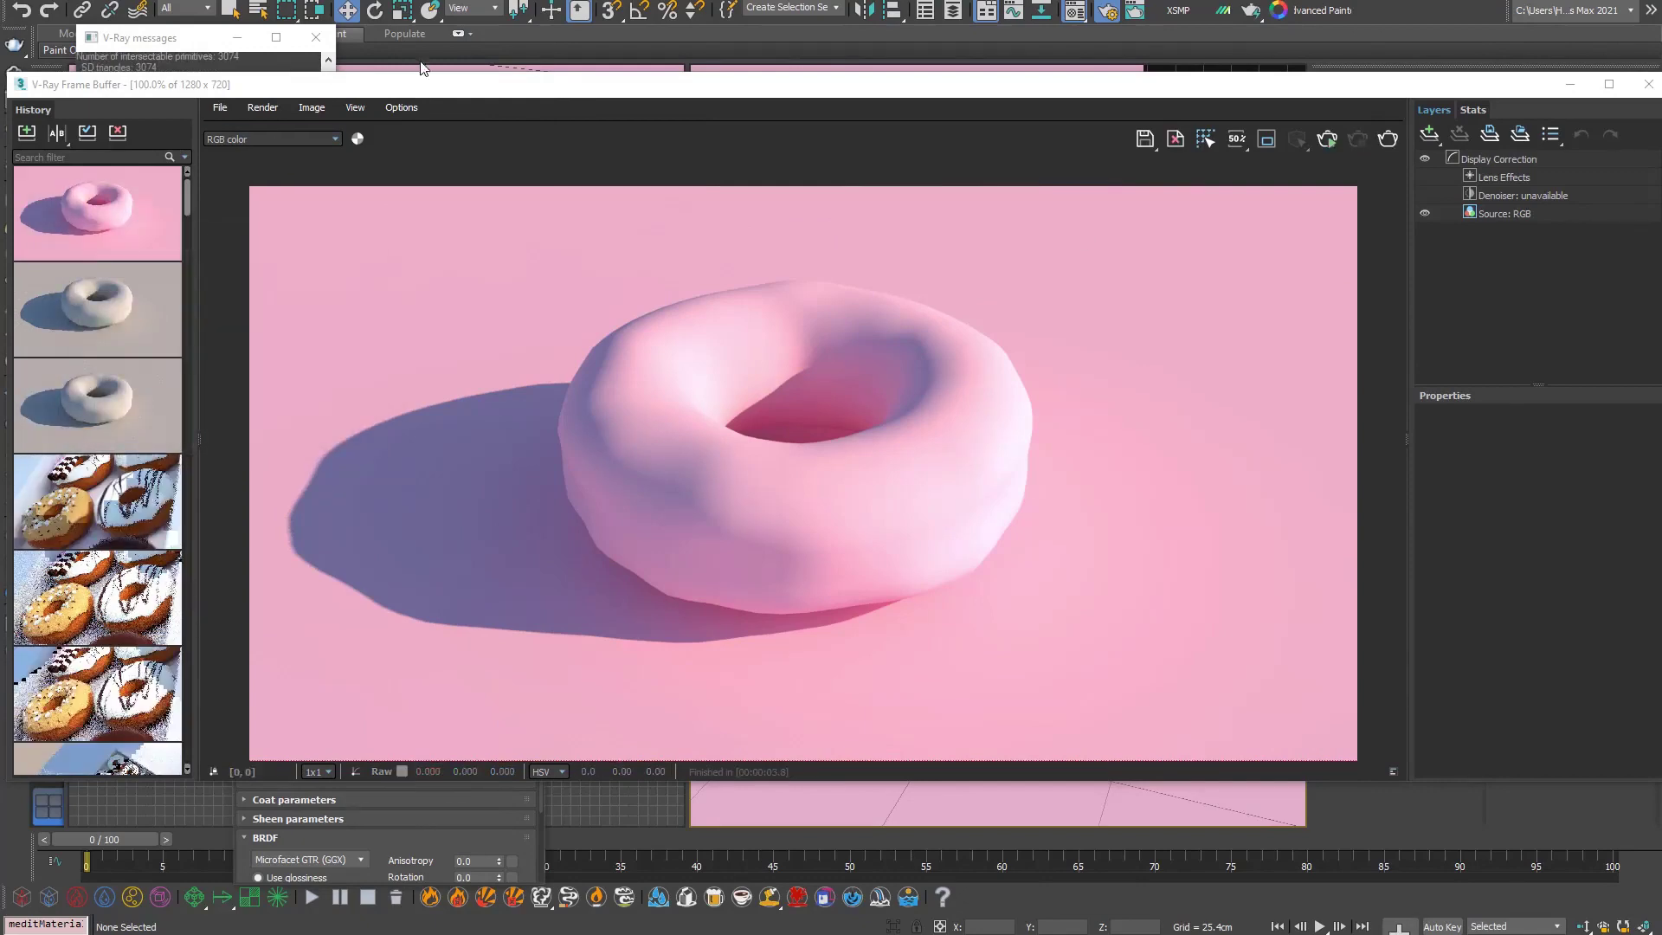
left_click(1648, 95)
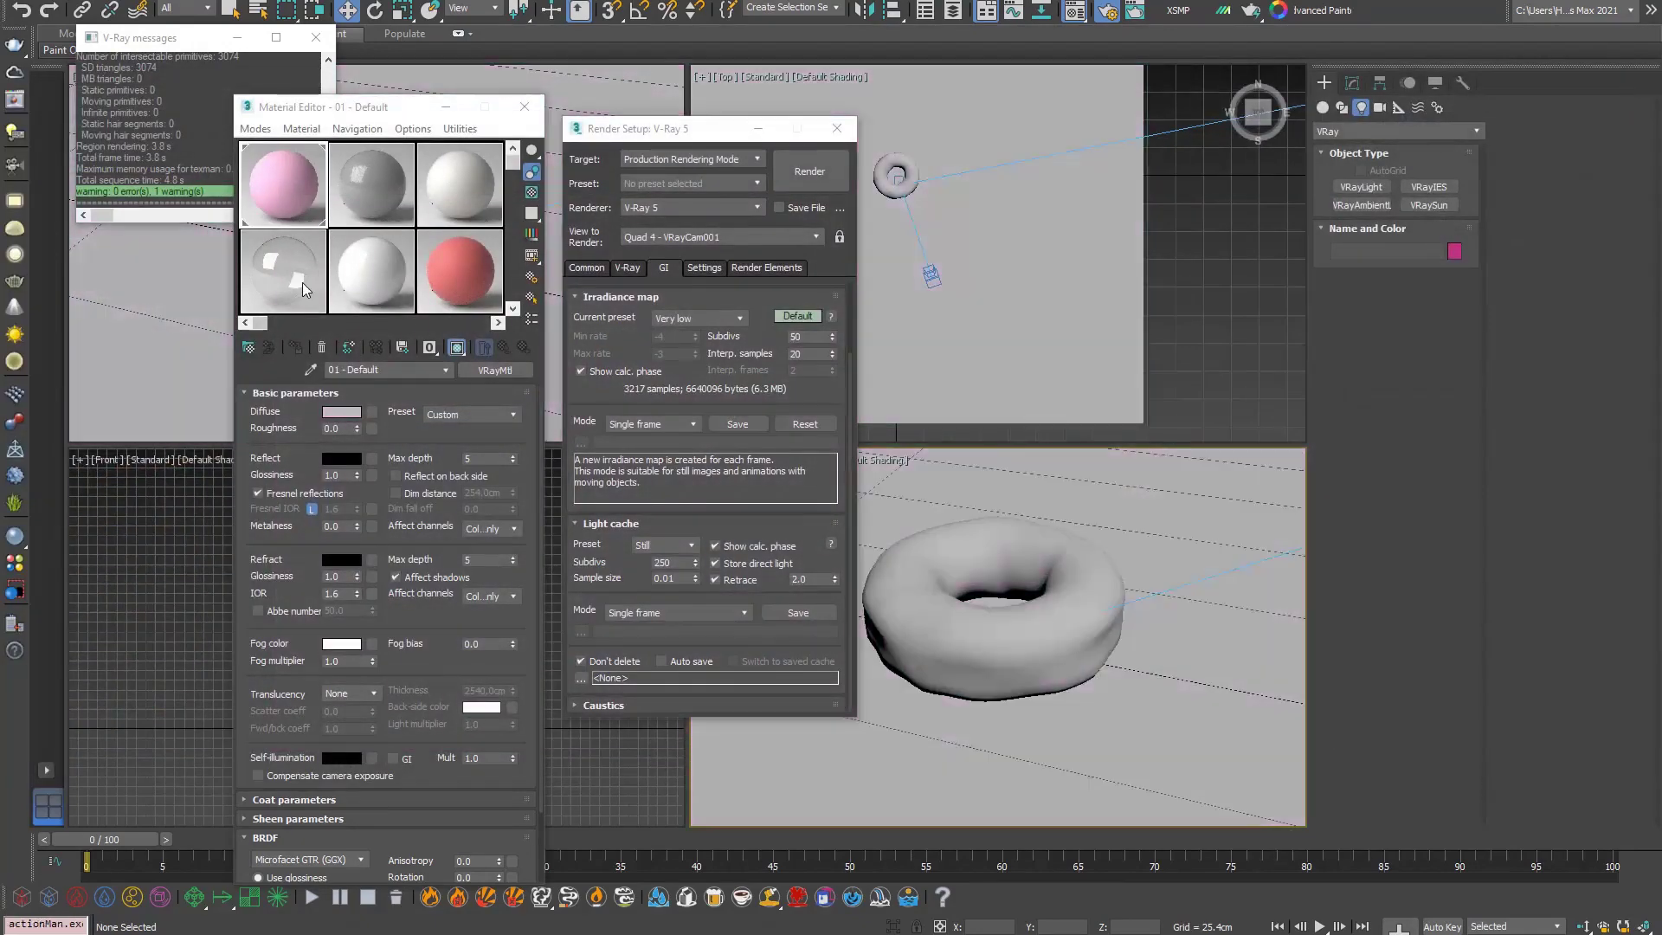
Step: Undo the pink diffuse back to grey and close Render Setup and the frame buffer
key("ctrl+z")
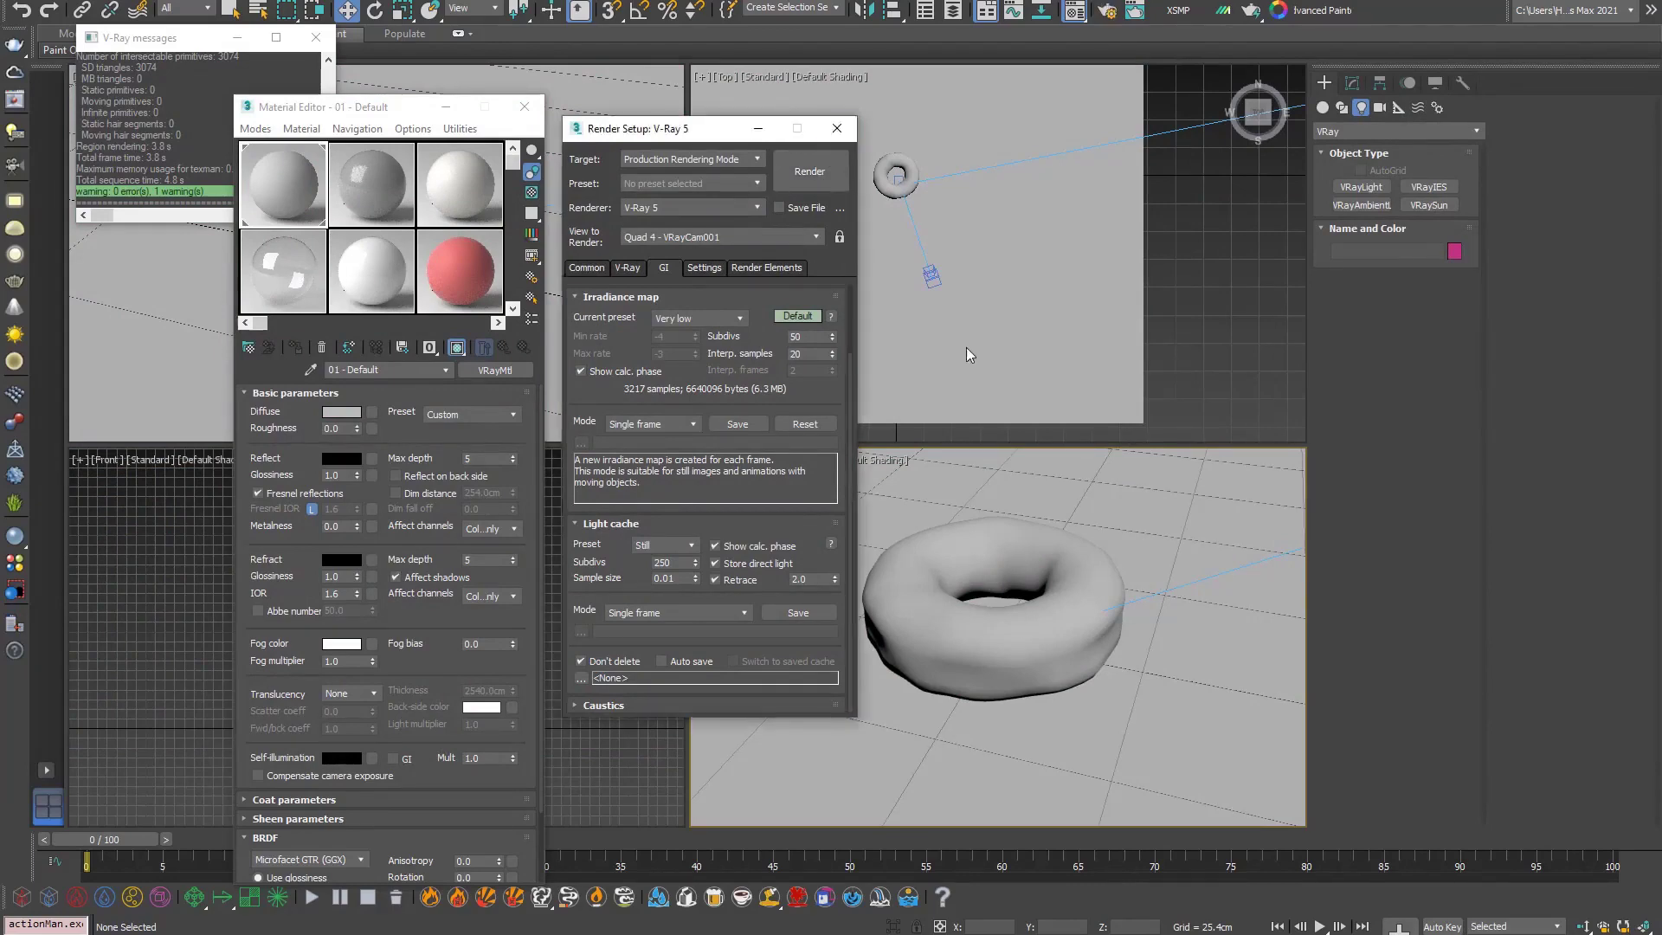
left_click(836, 128)
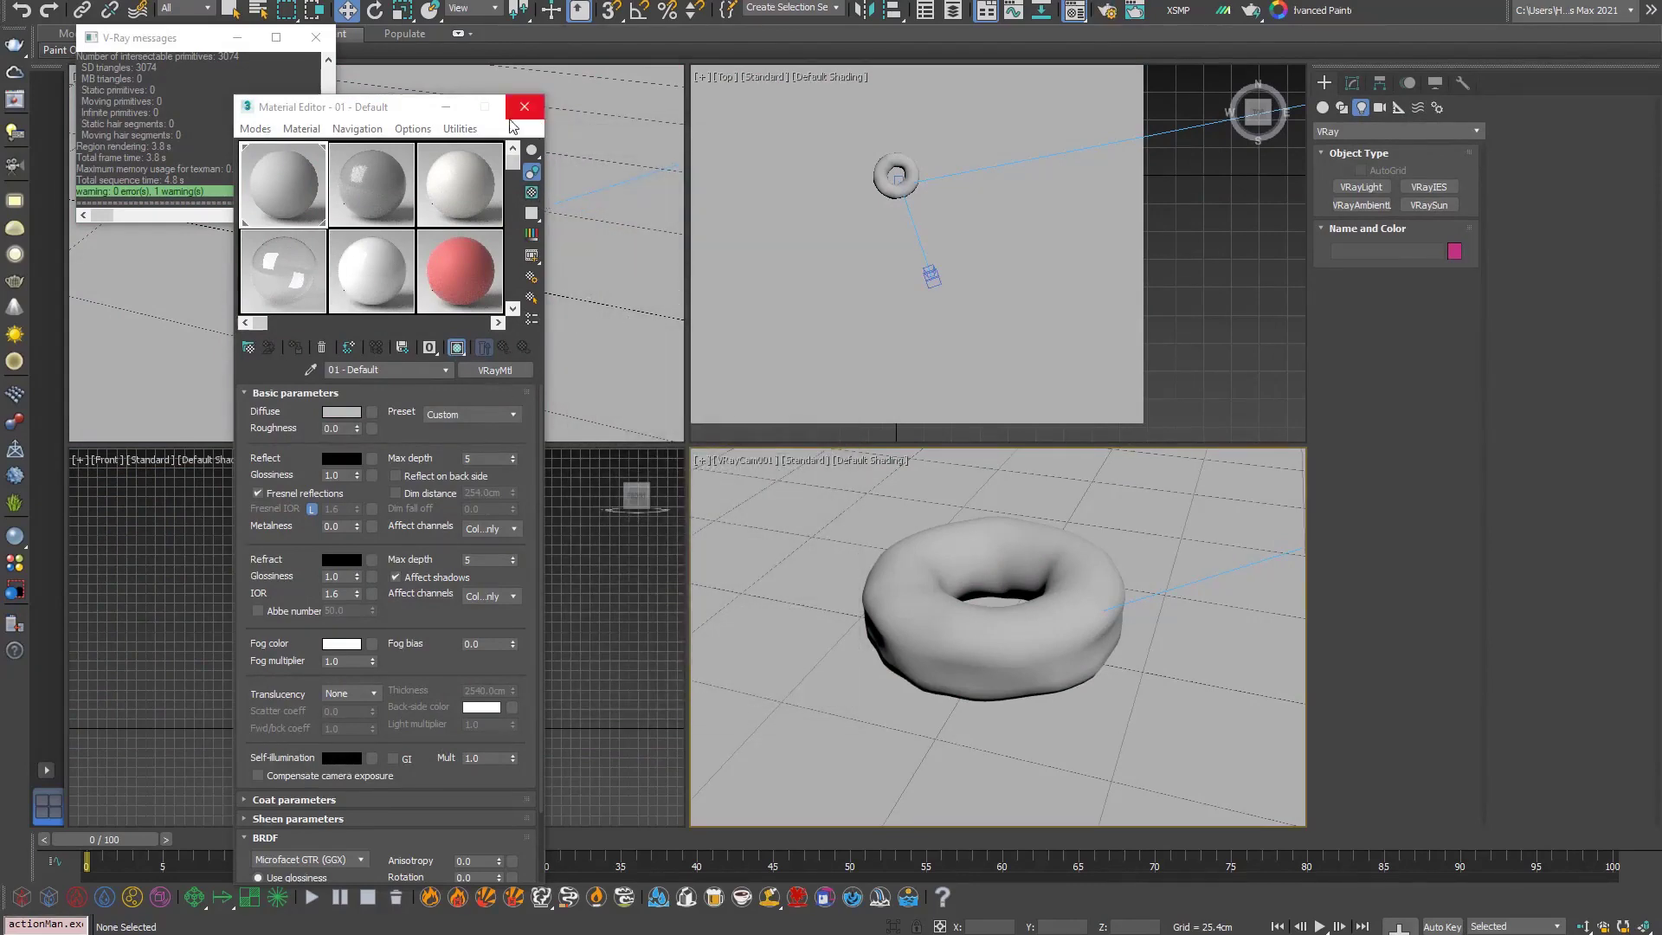
left_click(14, 99)
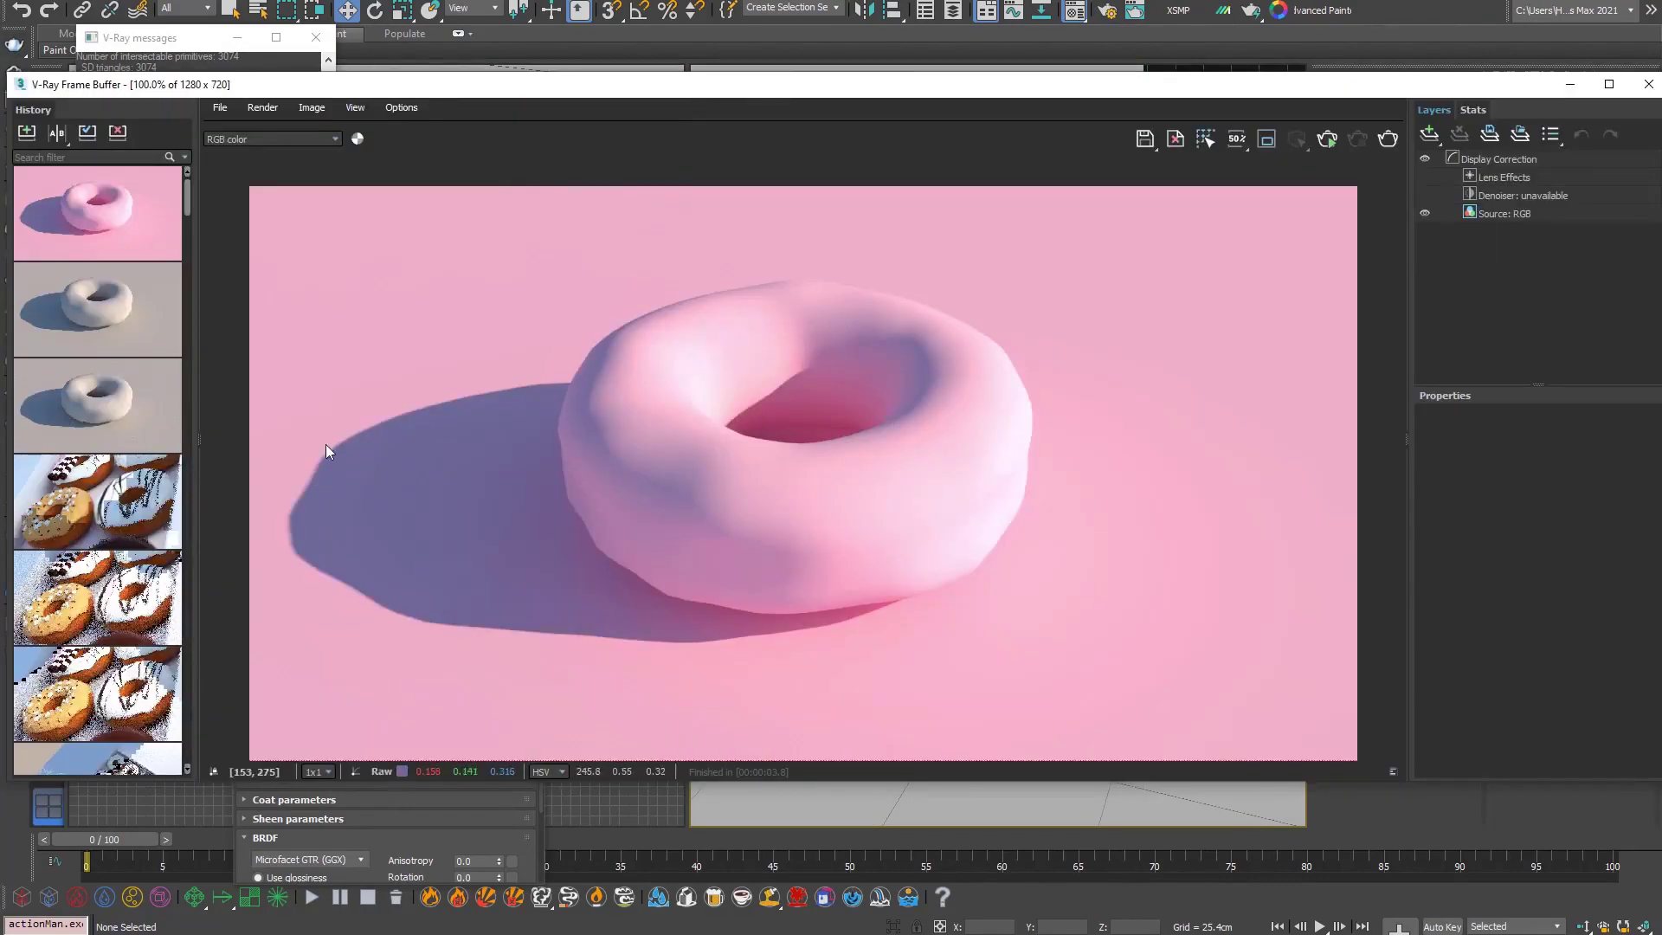
left_click(1649, 84)
Step: Set VRaySun001's size multiplier to 12 and render the scene with Shift+Q
scroll(905, 394, "down", 4)
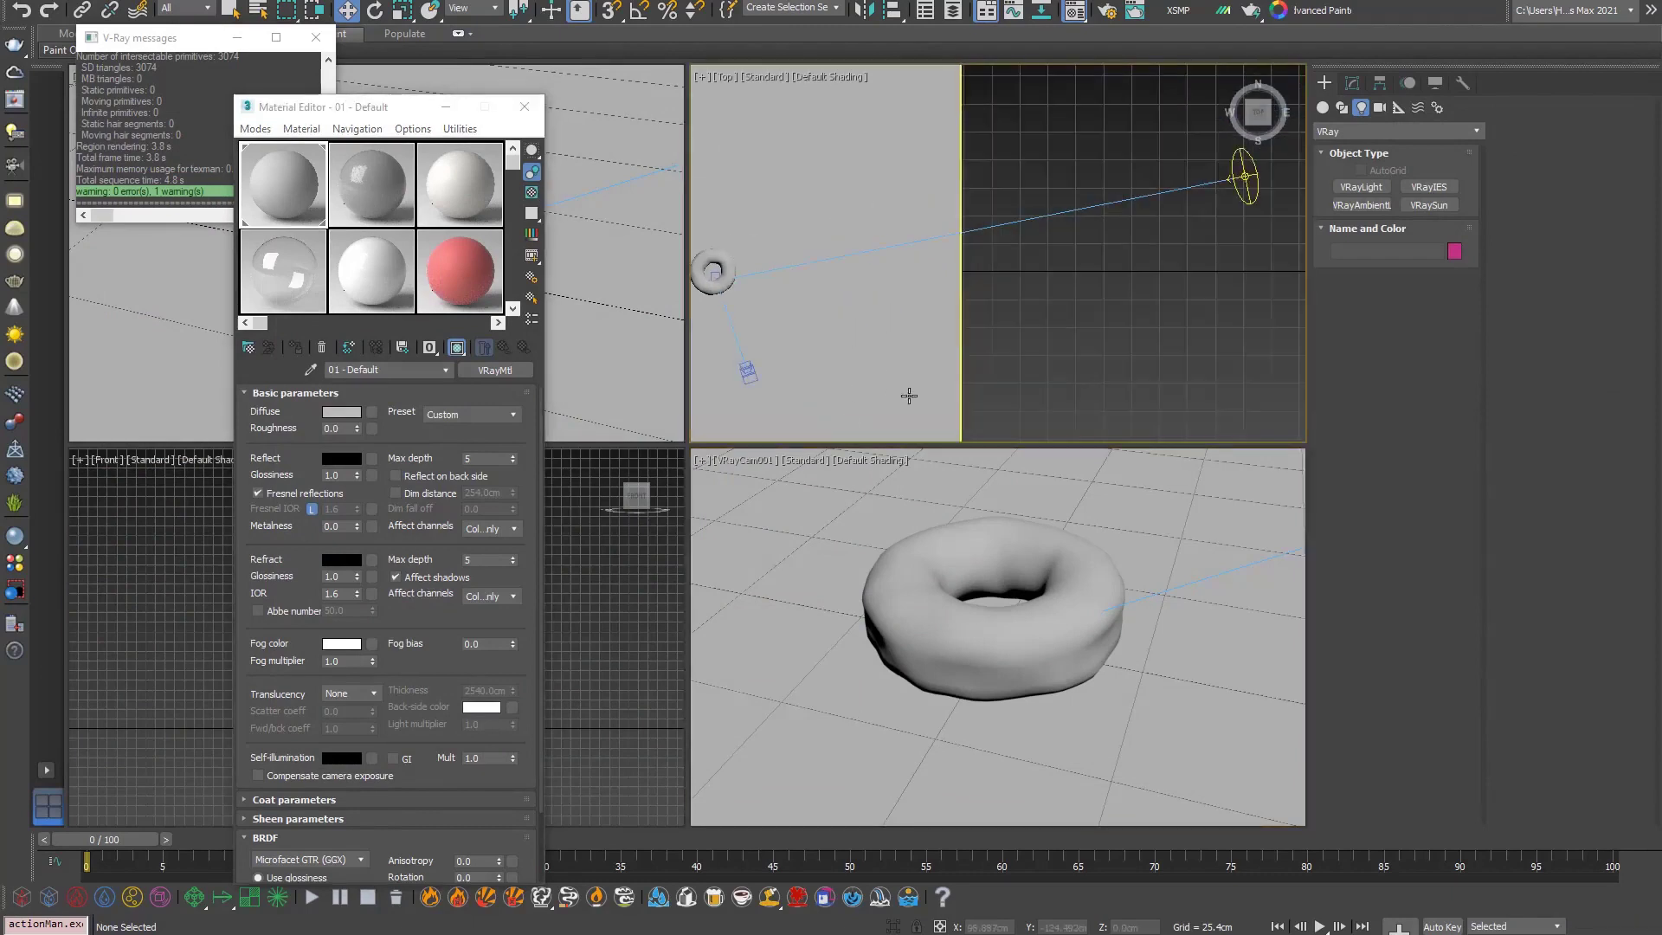
left_click(1091, 285)
left_click(1352, 83)
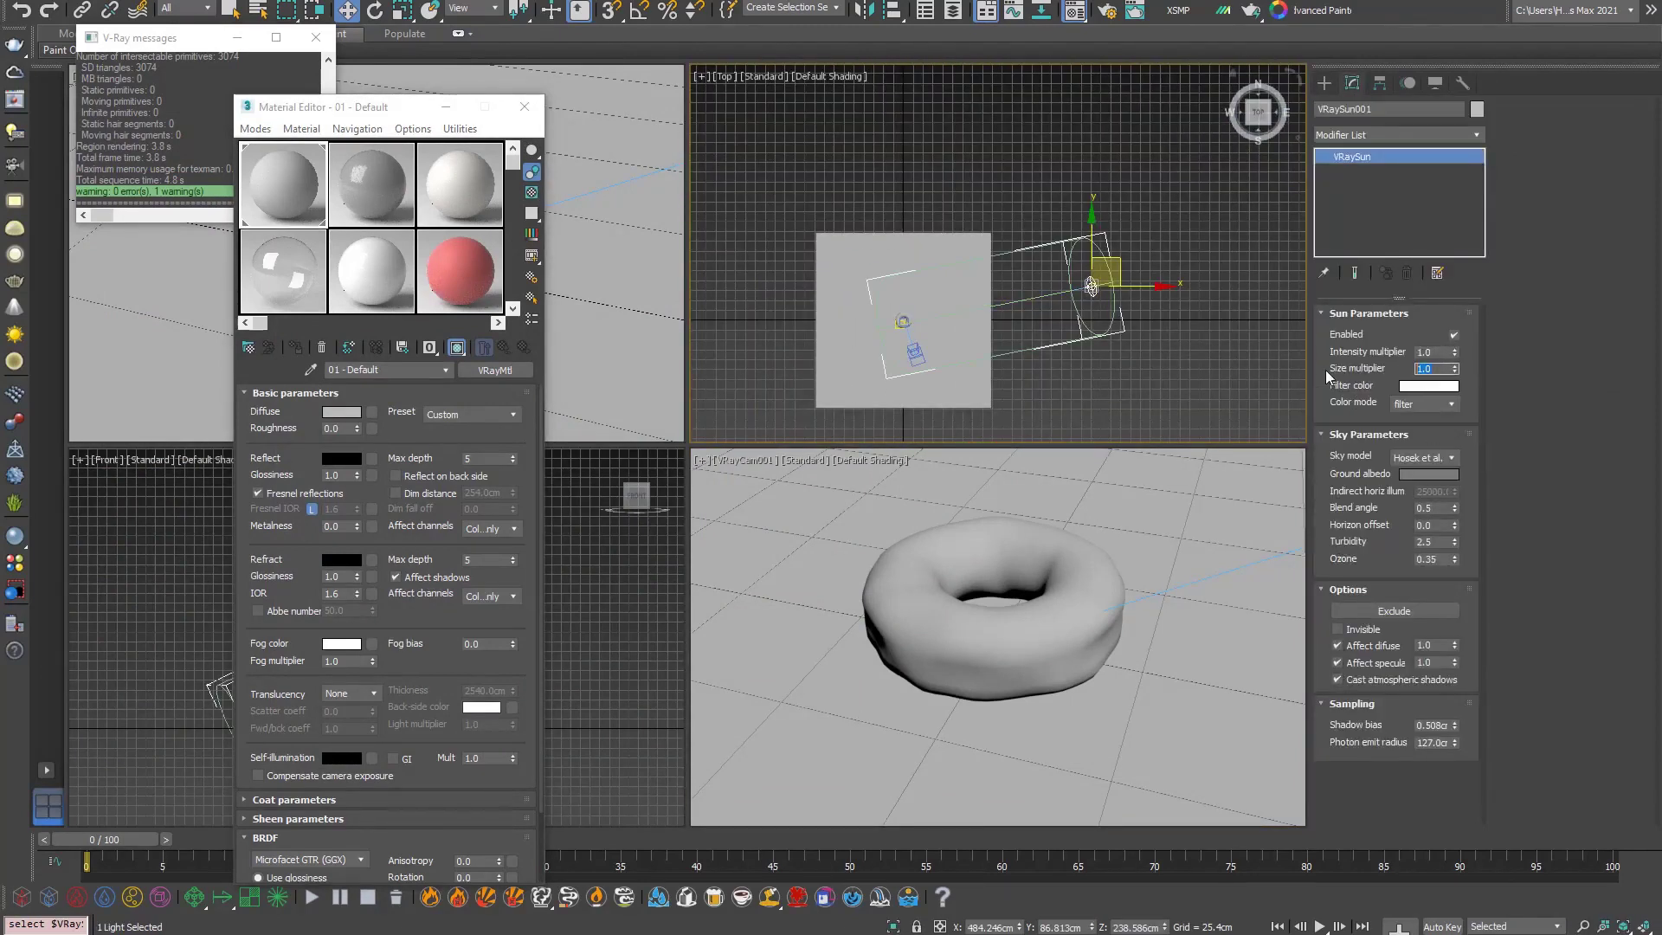
type("12")
key("Return")
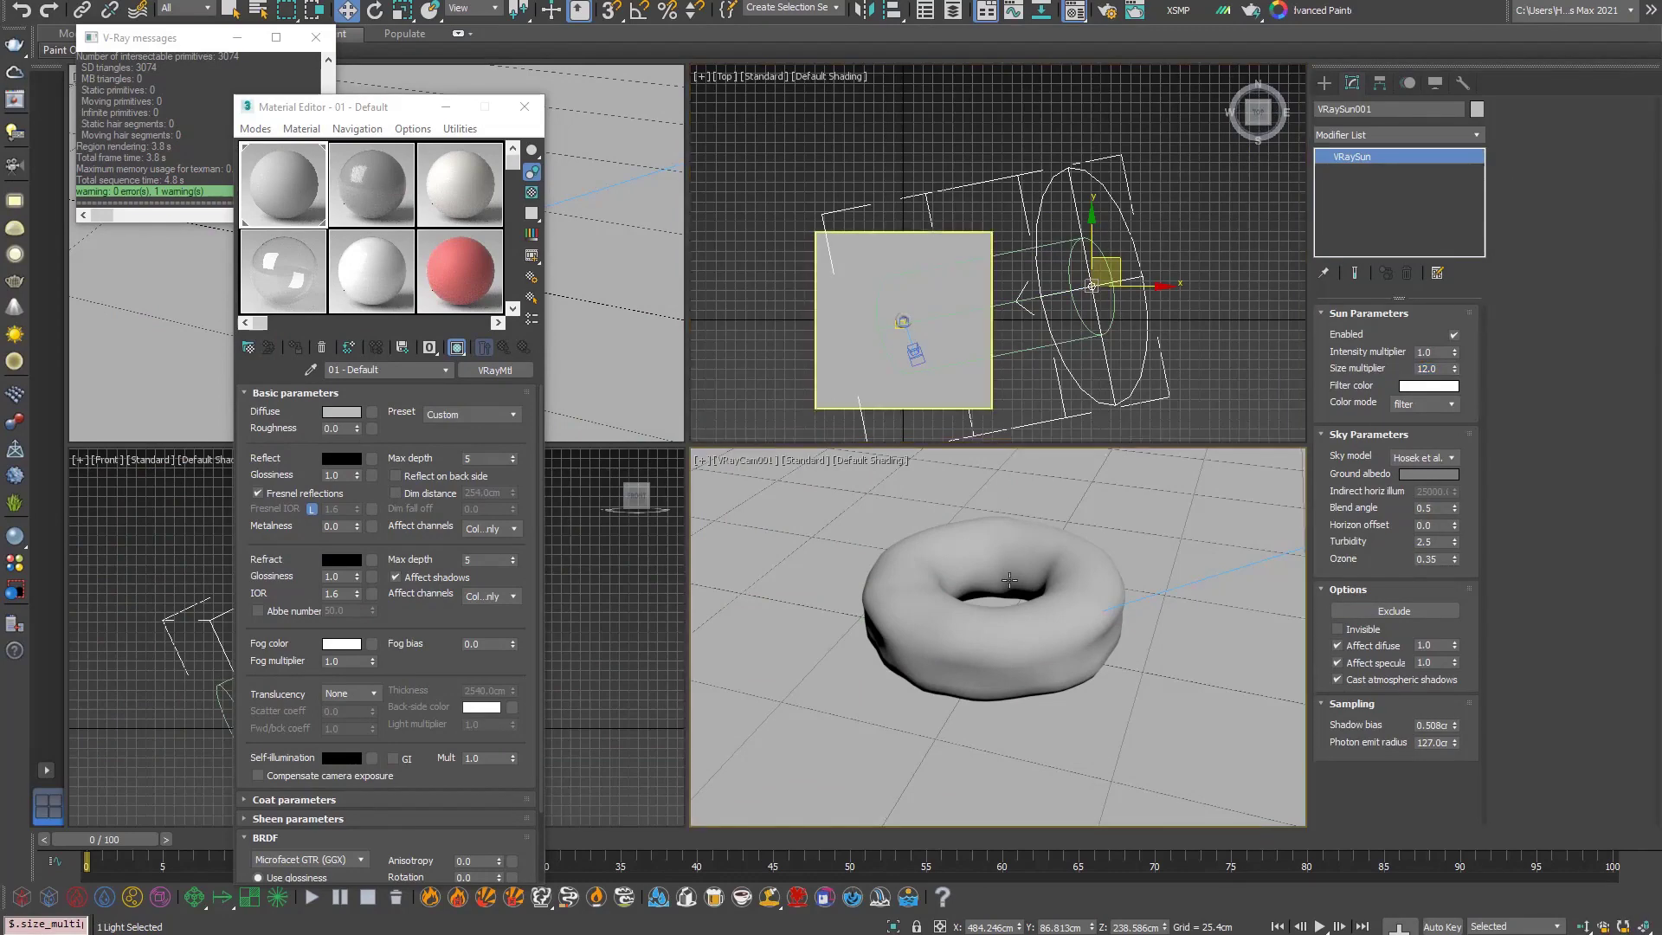
key("shift+q")
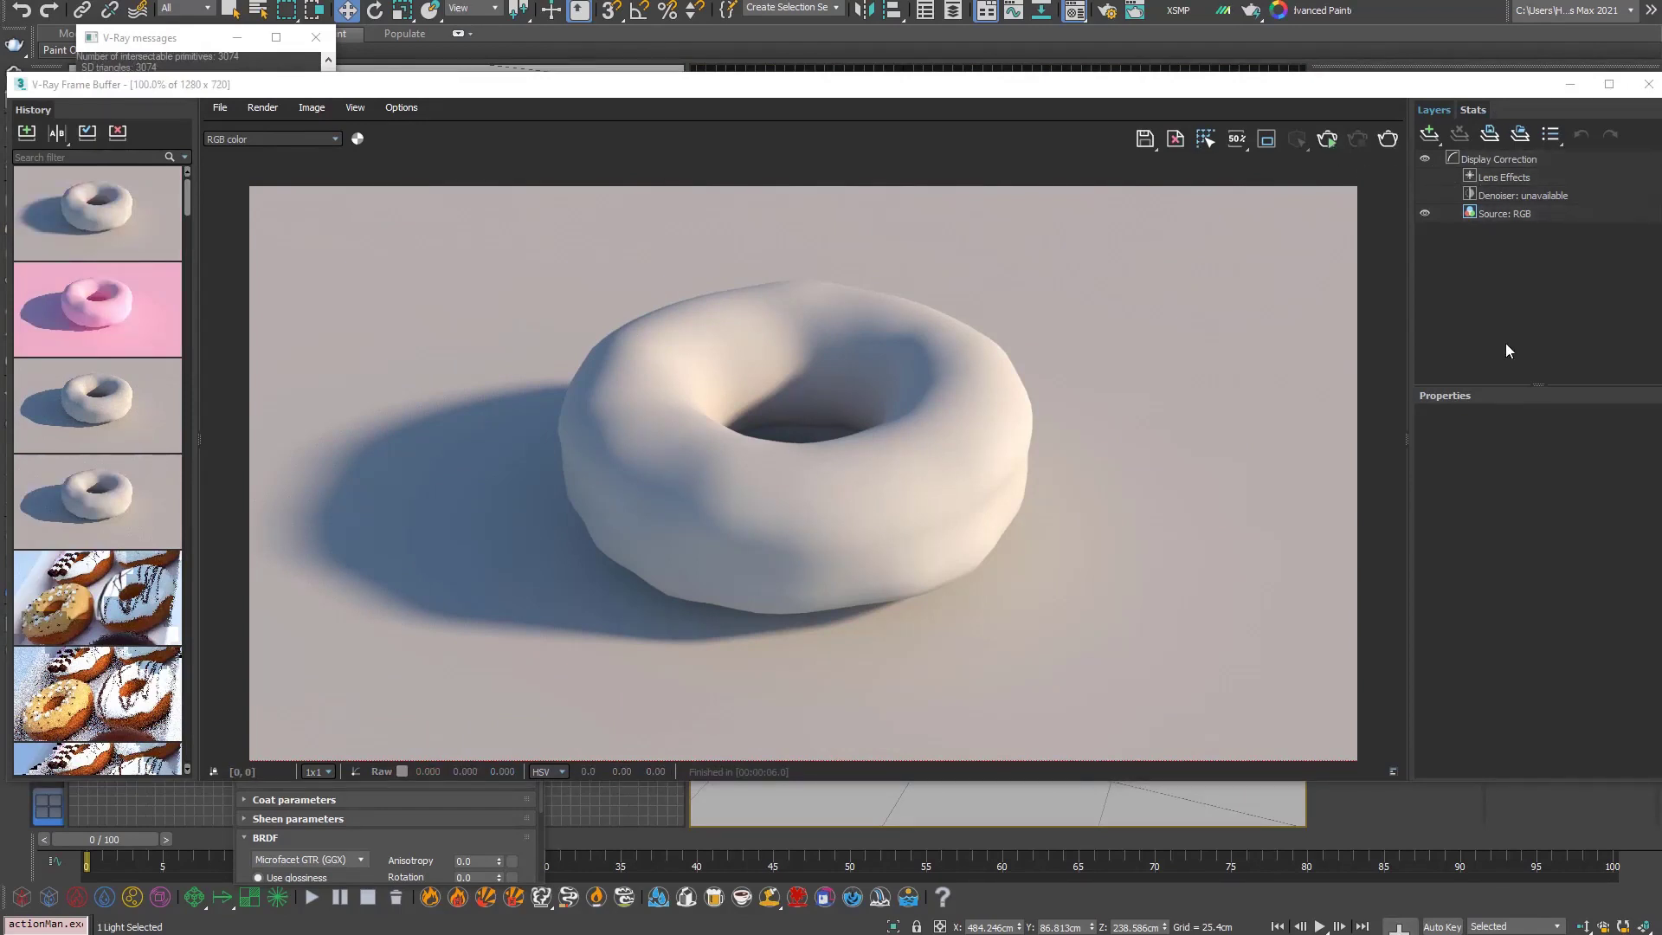
Step: Add an Exposure layer, enable color clamping, and lower Highlight Burn to about 0.877
left_click(1504, 177)
left_click(1431, 135)
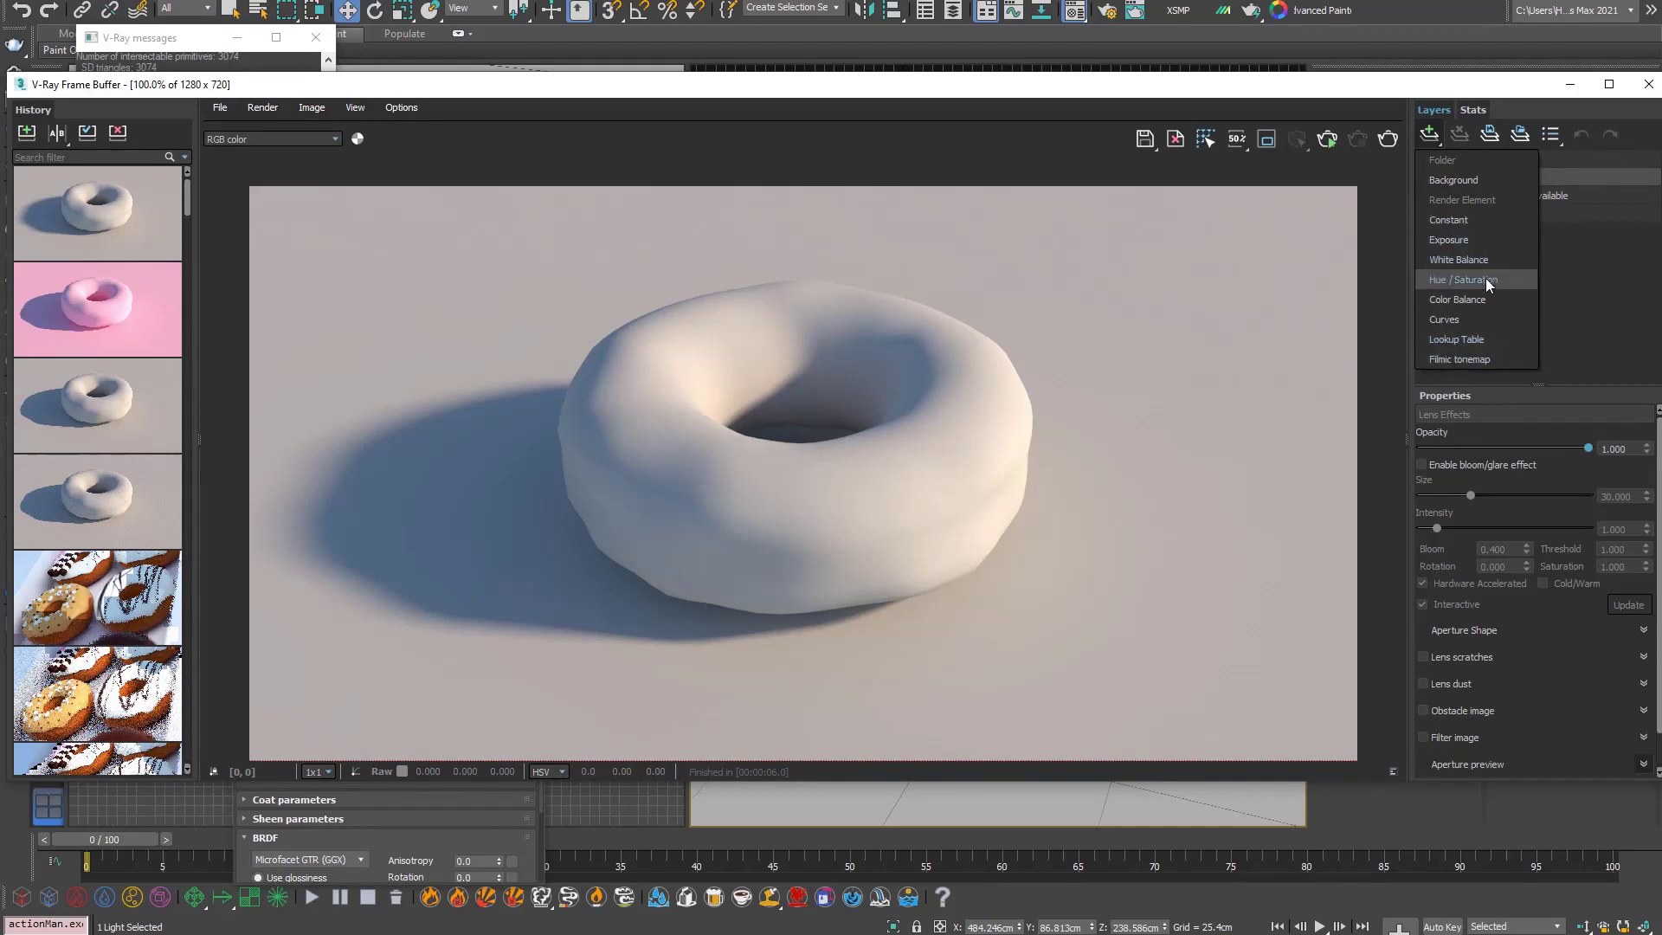
left_click(1511, 242)
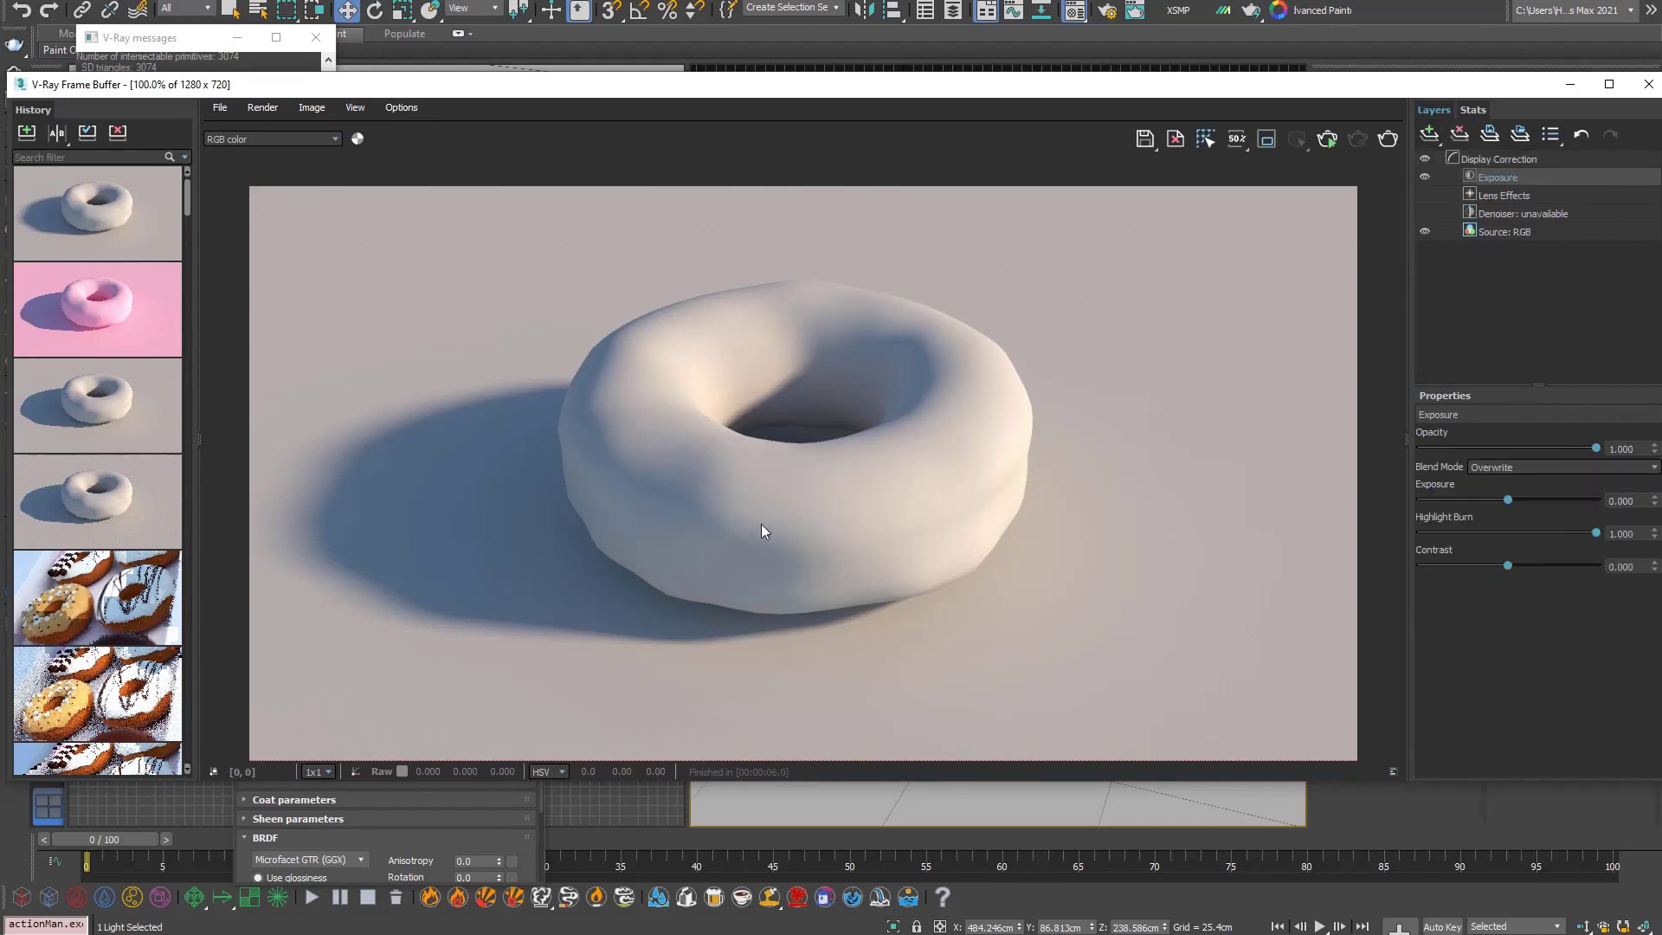
left_click(400, 113)
mouse_move(387, 208)
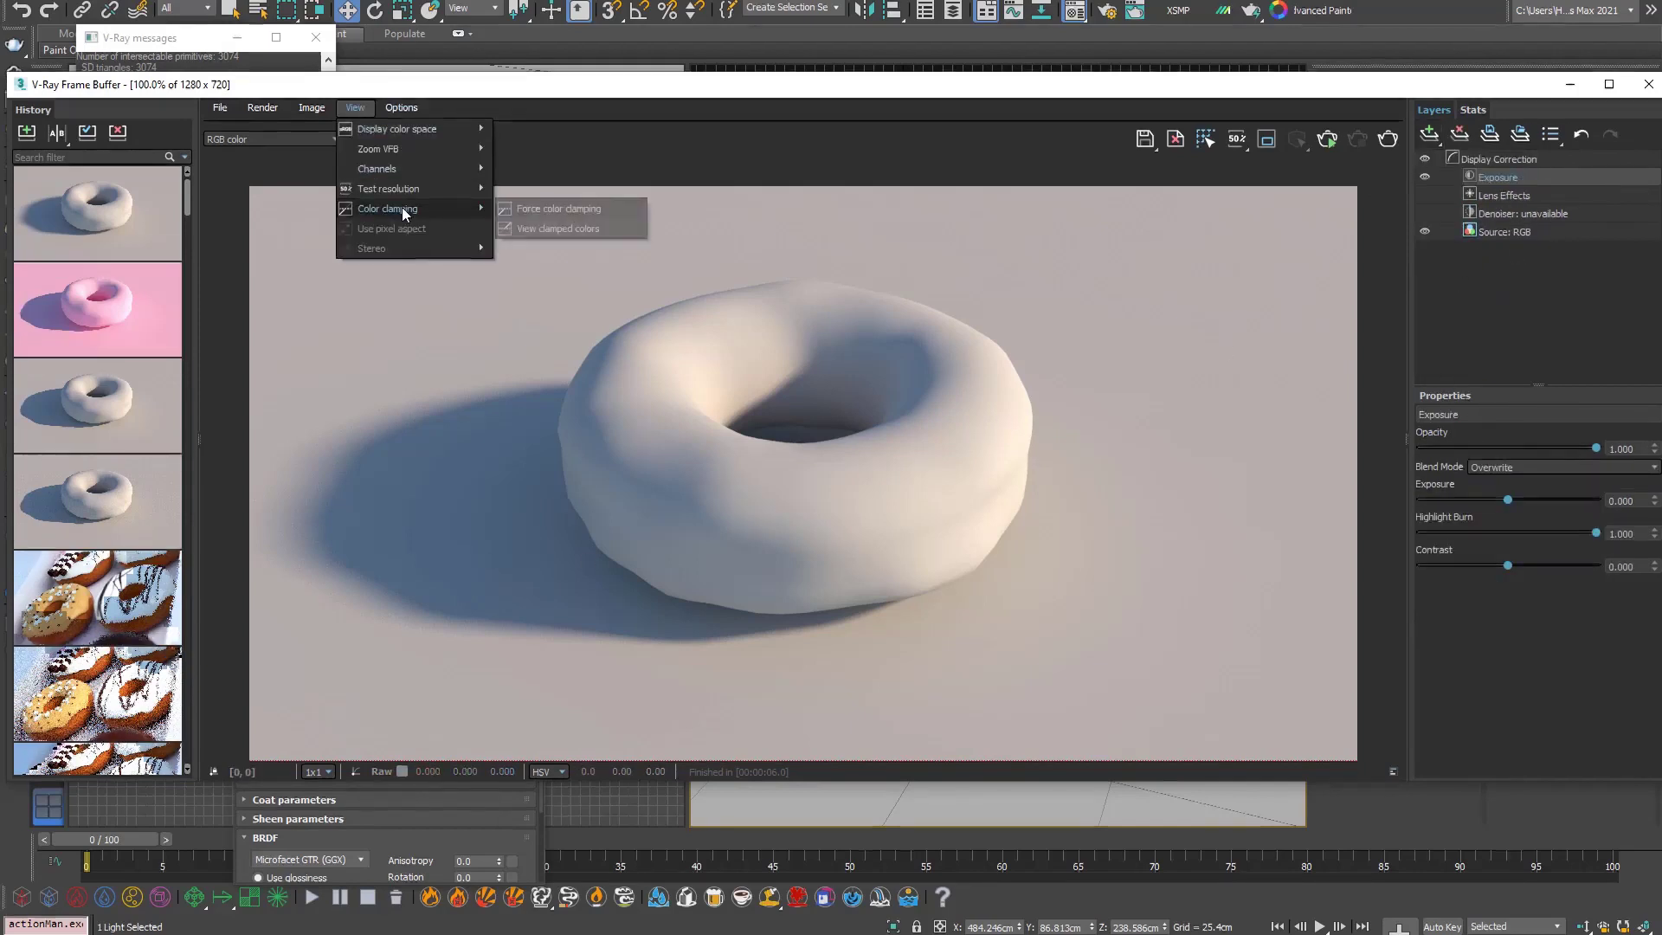
left_click(527, 205)
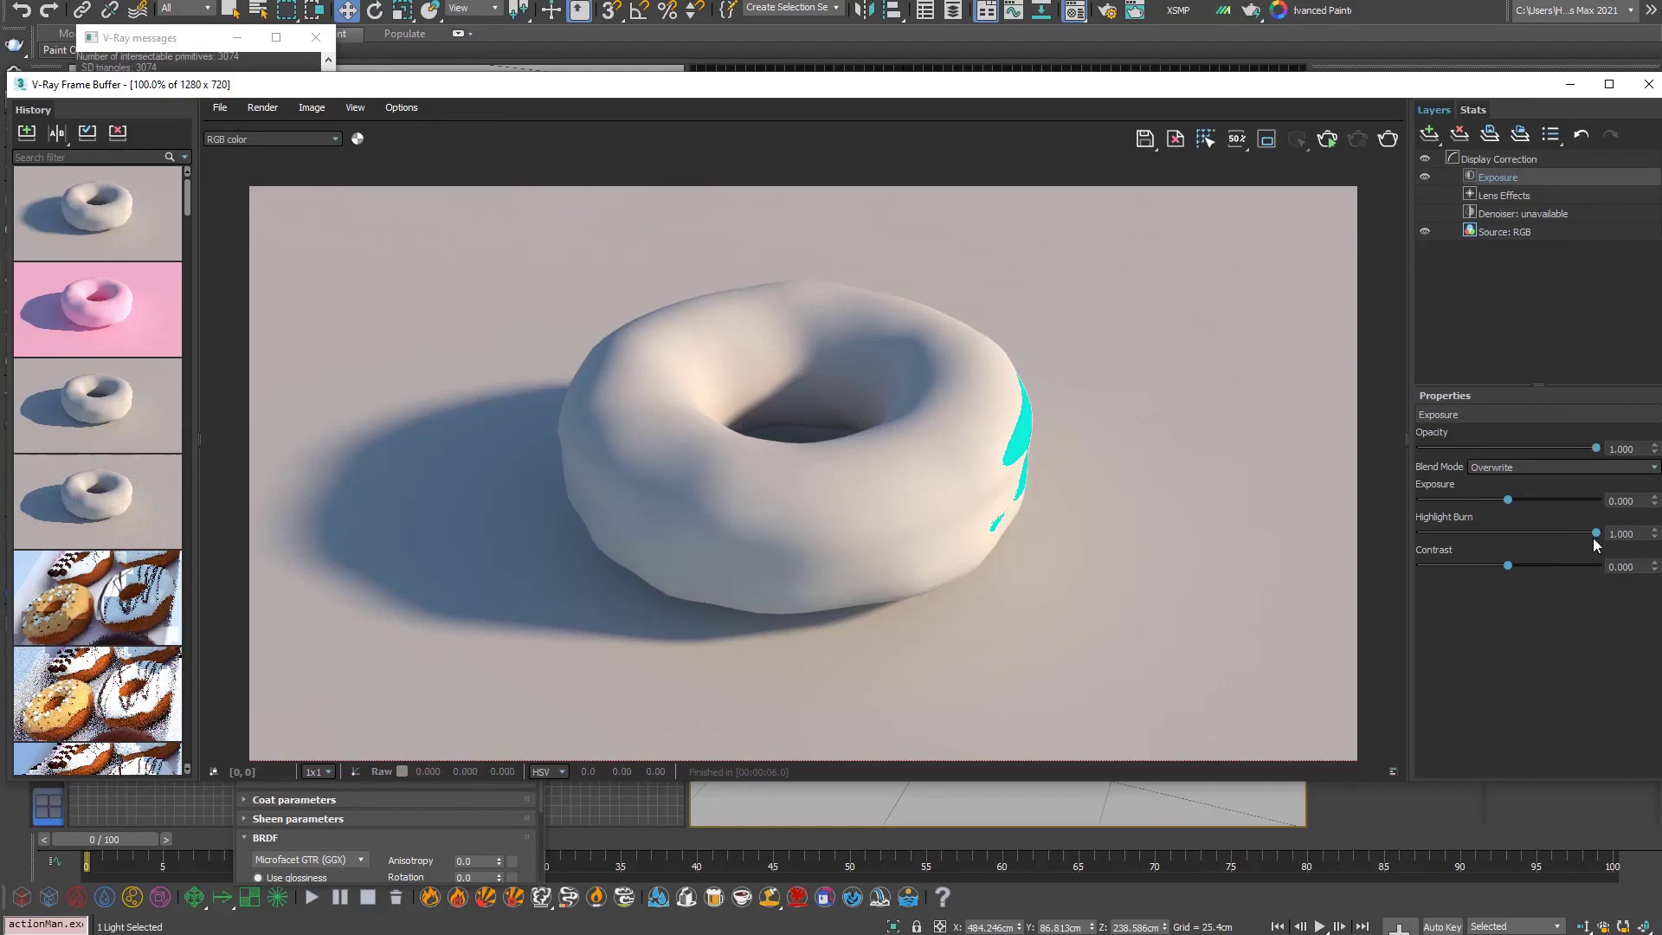
left_click_drag(1596, 533, 1519, 564)
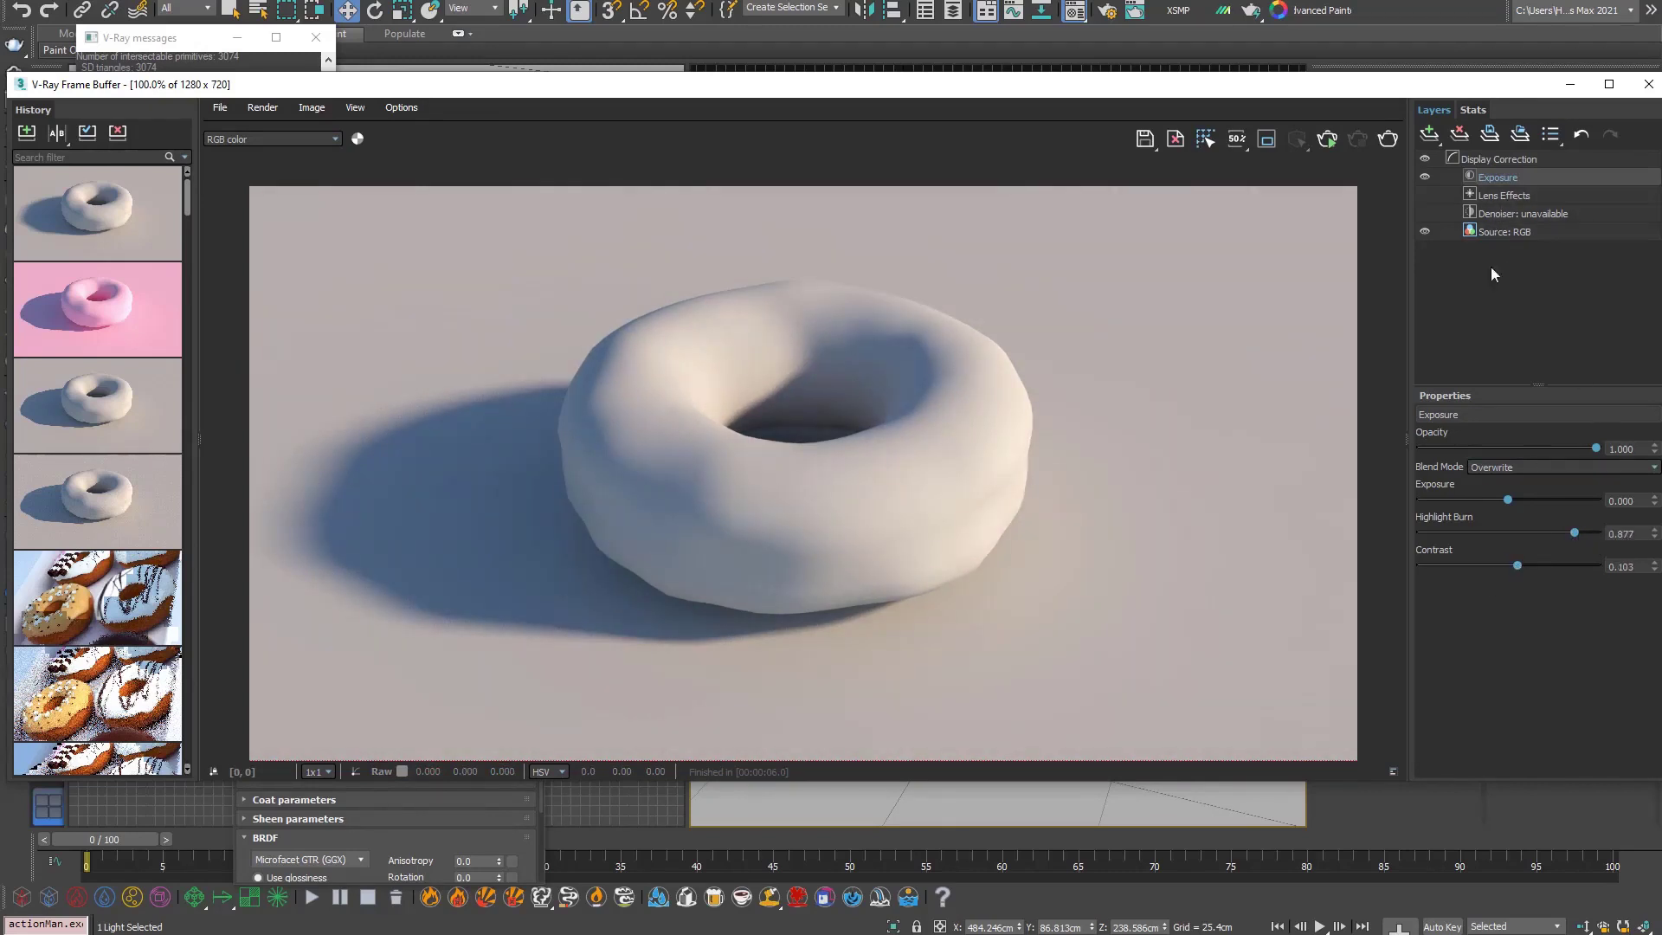
Step: Add a White Balance layer and raise its Temperature to about 6310
left_click(1431, 136)
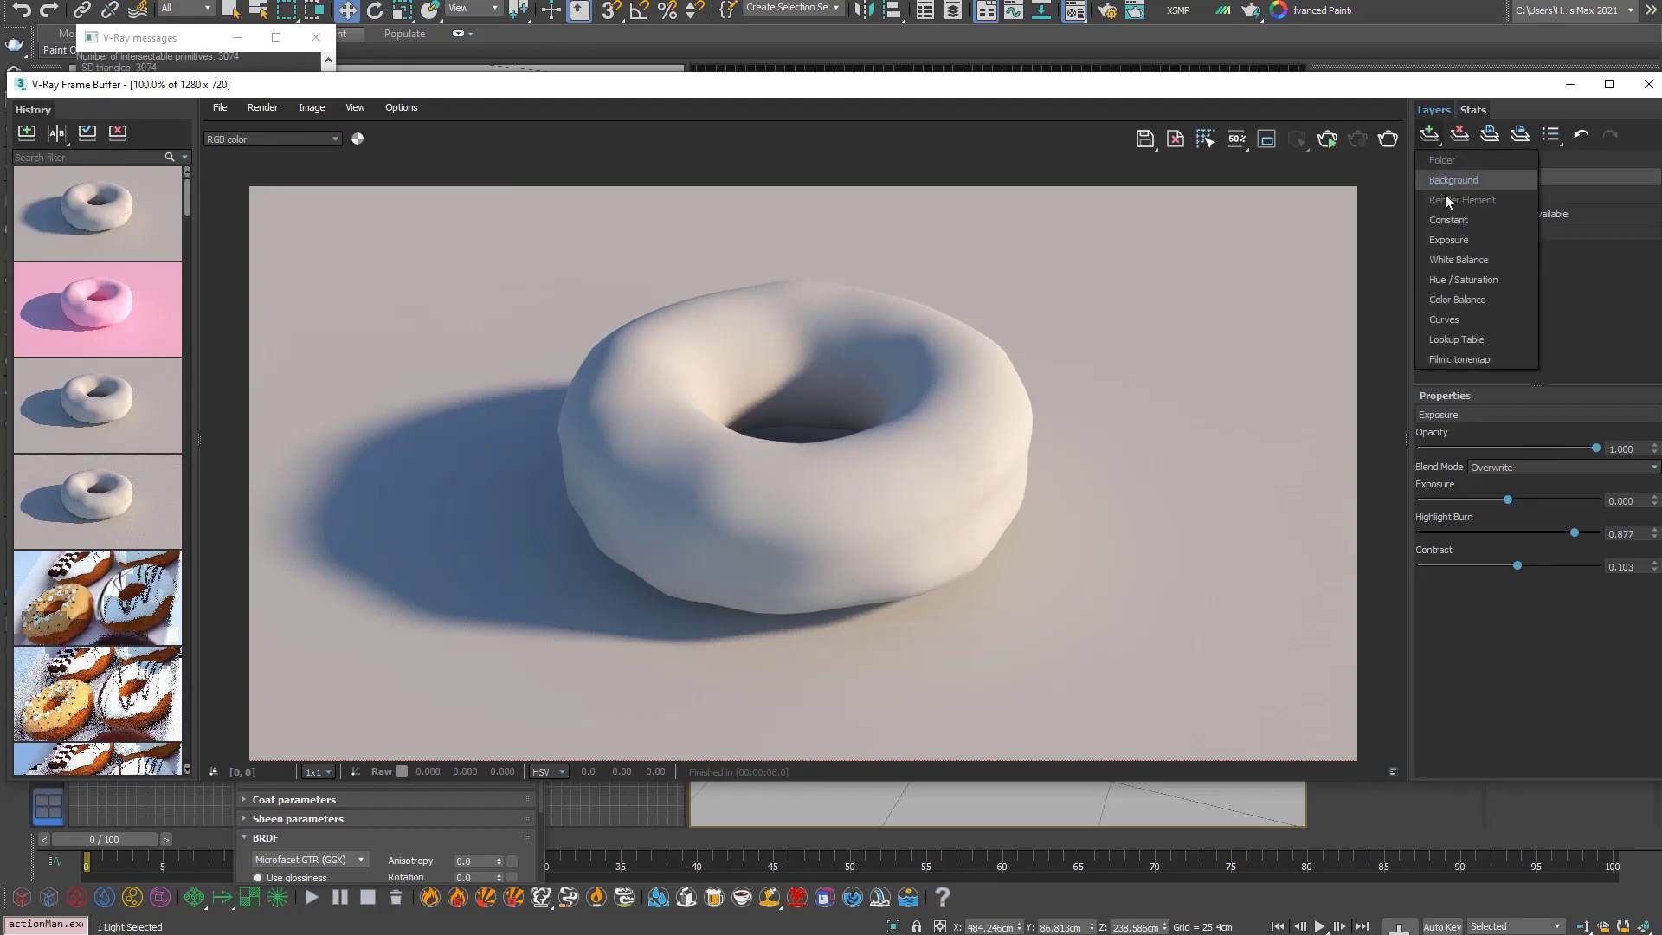
left_click(1481, 267)
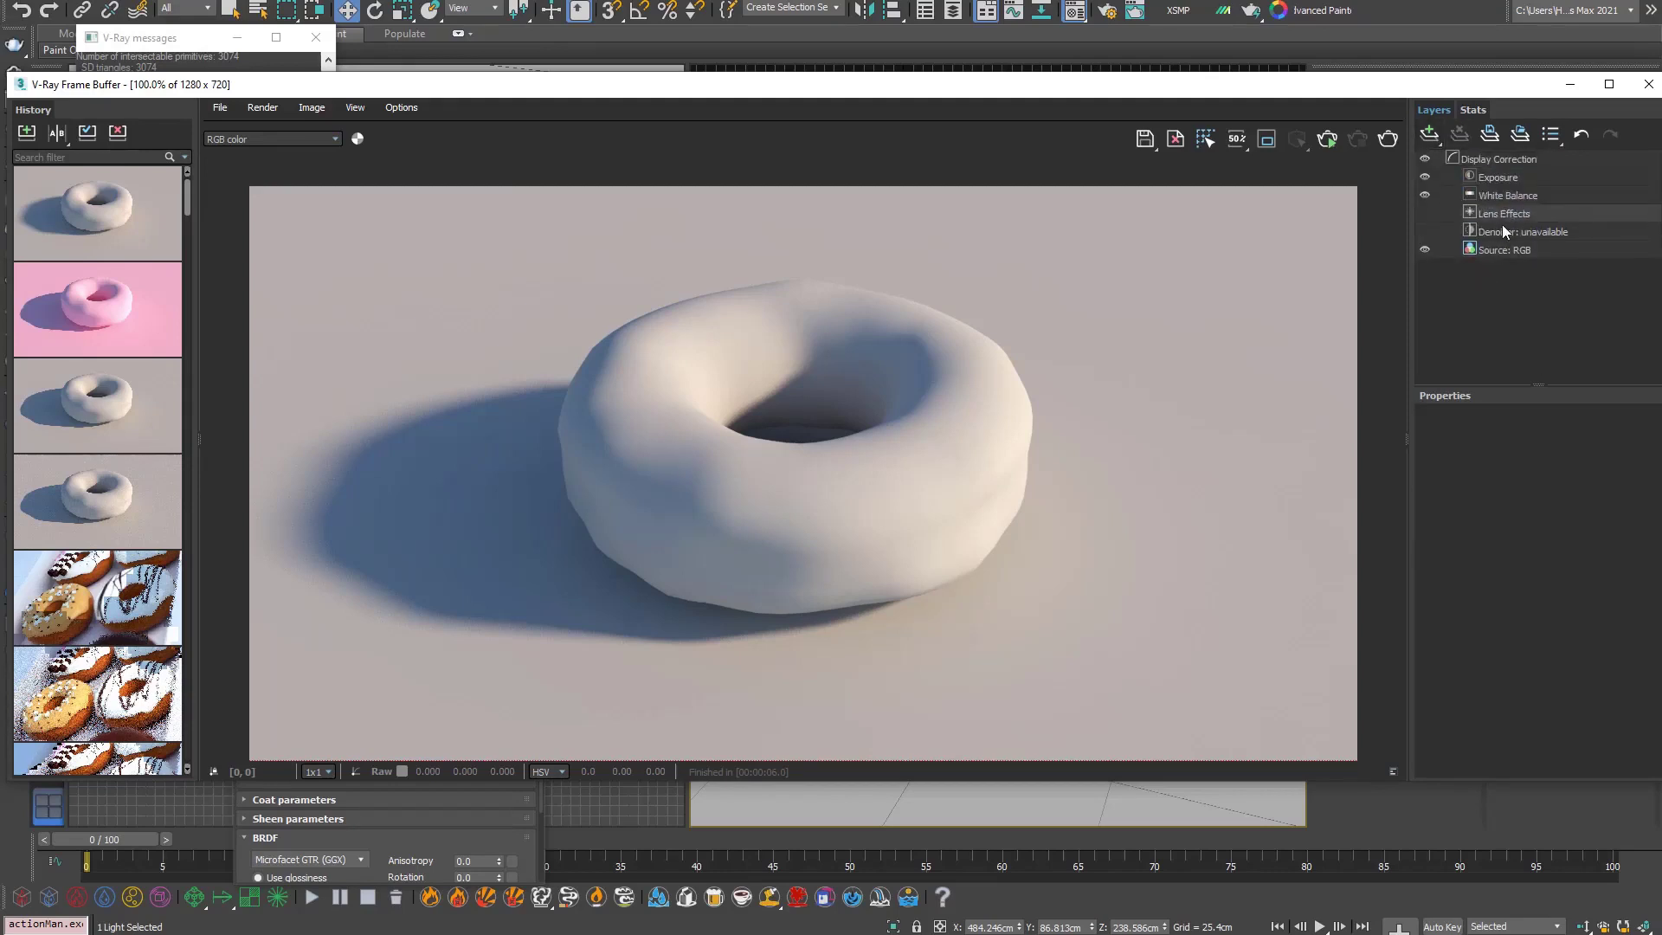
left_click(1504, 195)
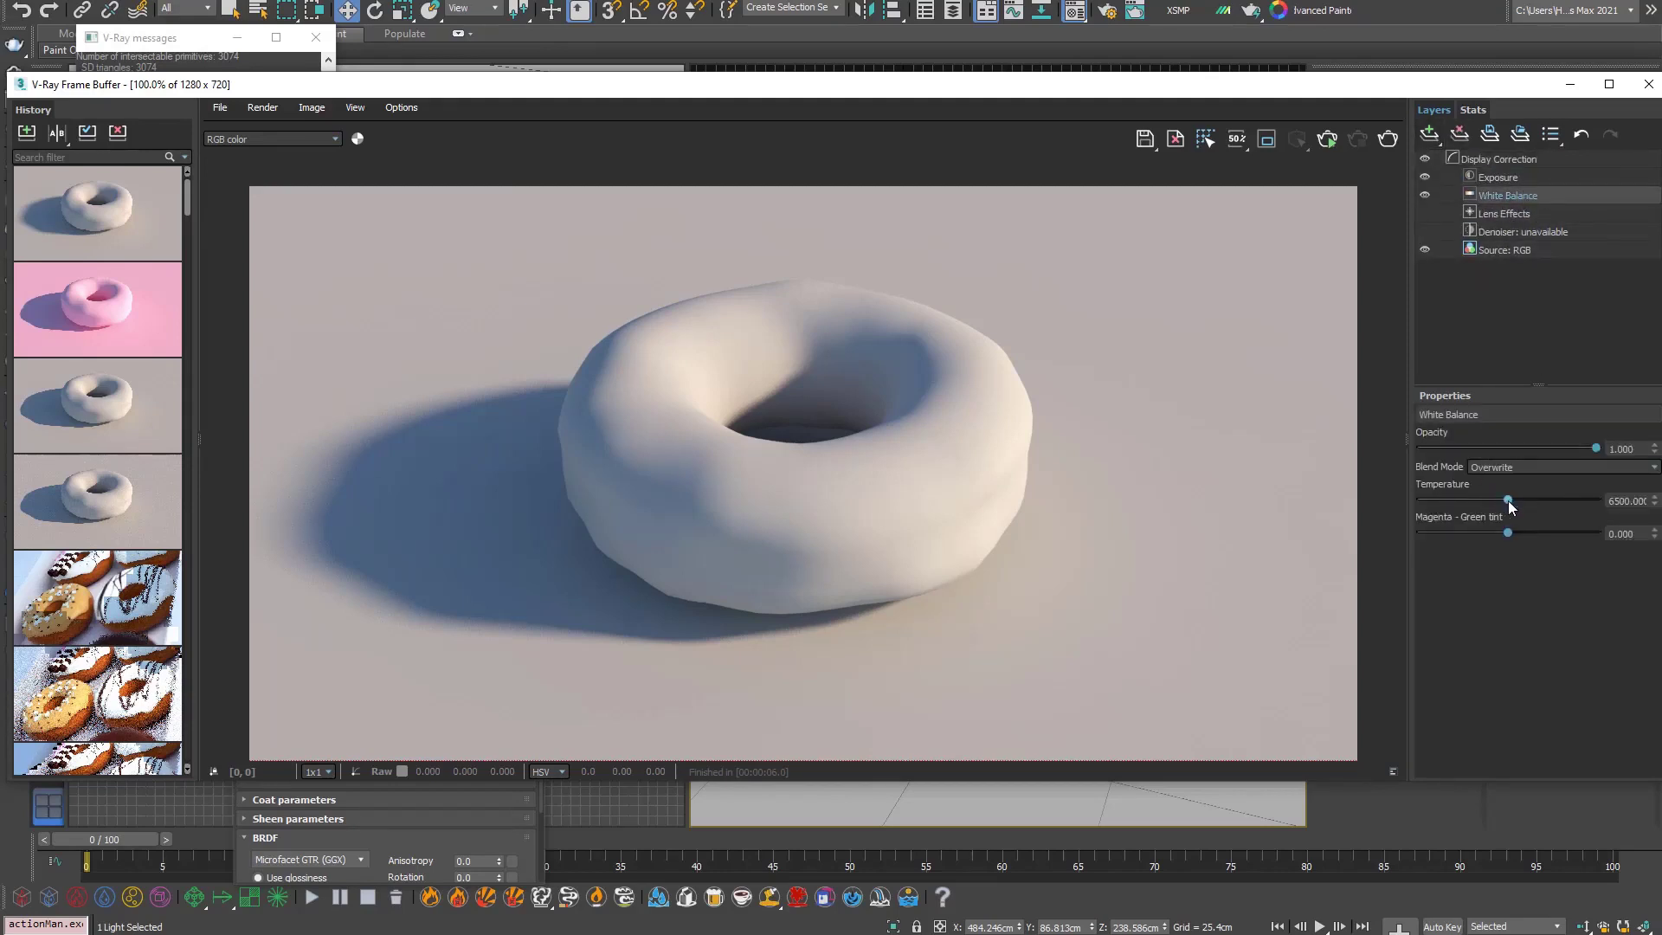
left_click_drag(1489, 505, 1505, 505)
left_click(1437, 137)
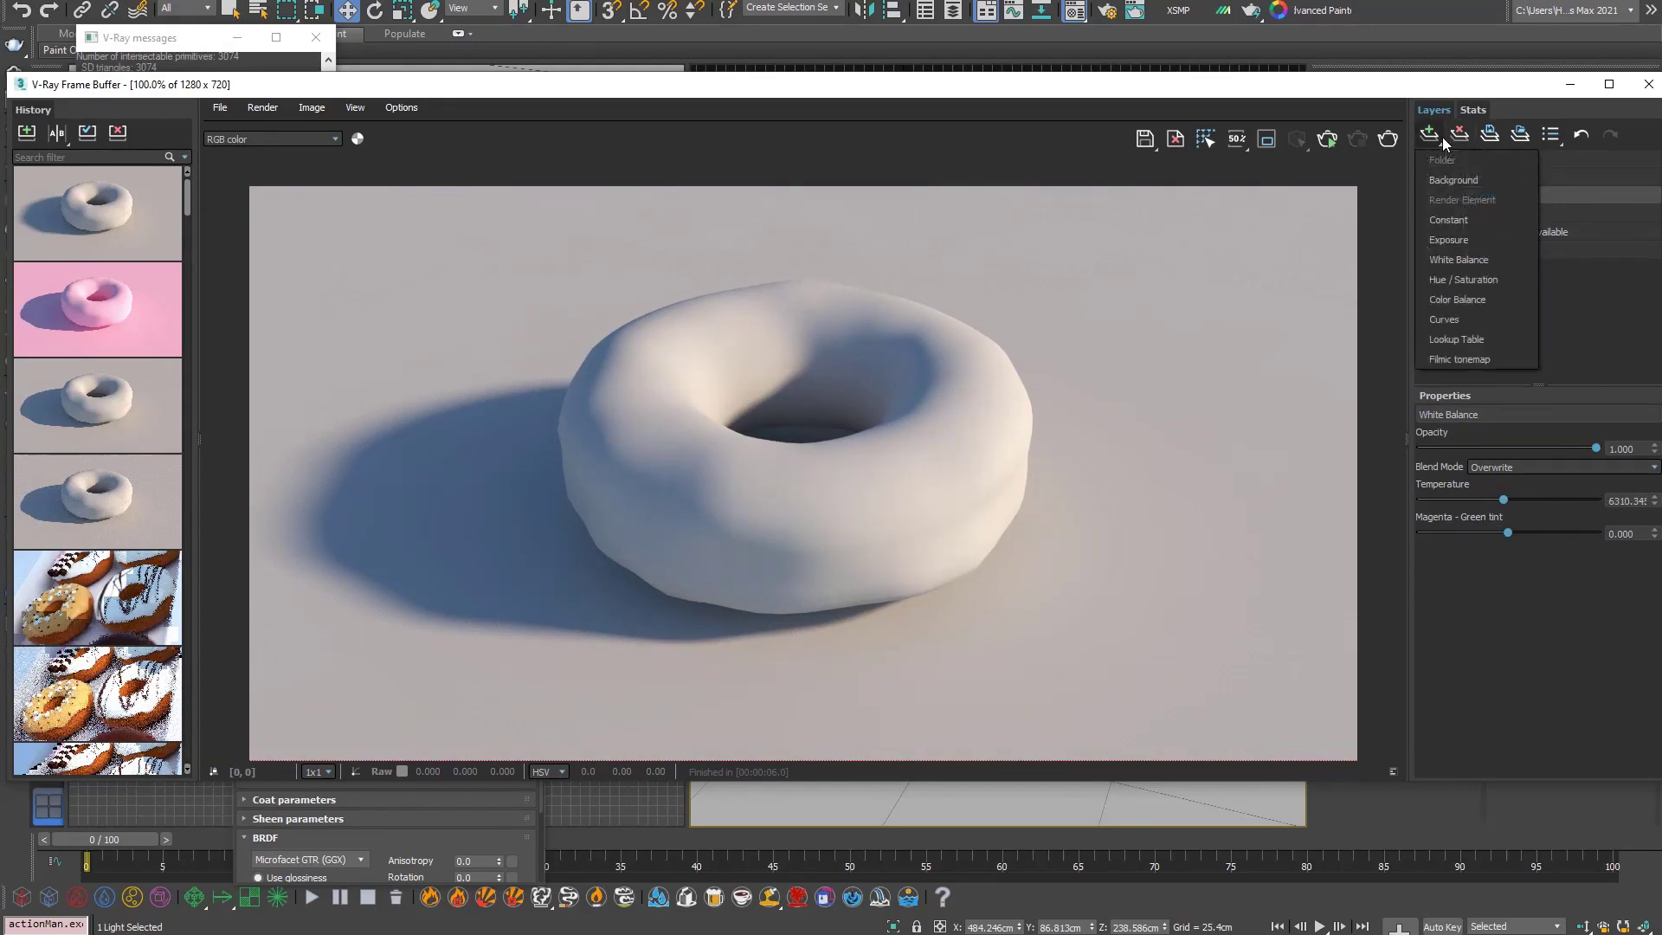
Step: Add a Curves layer between Exposure and White Balance, lifting its curve to brighten the render
left_click(1477, 320)
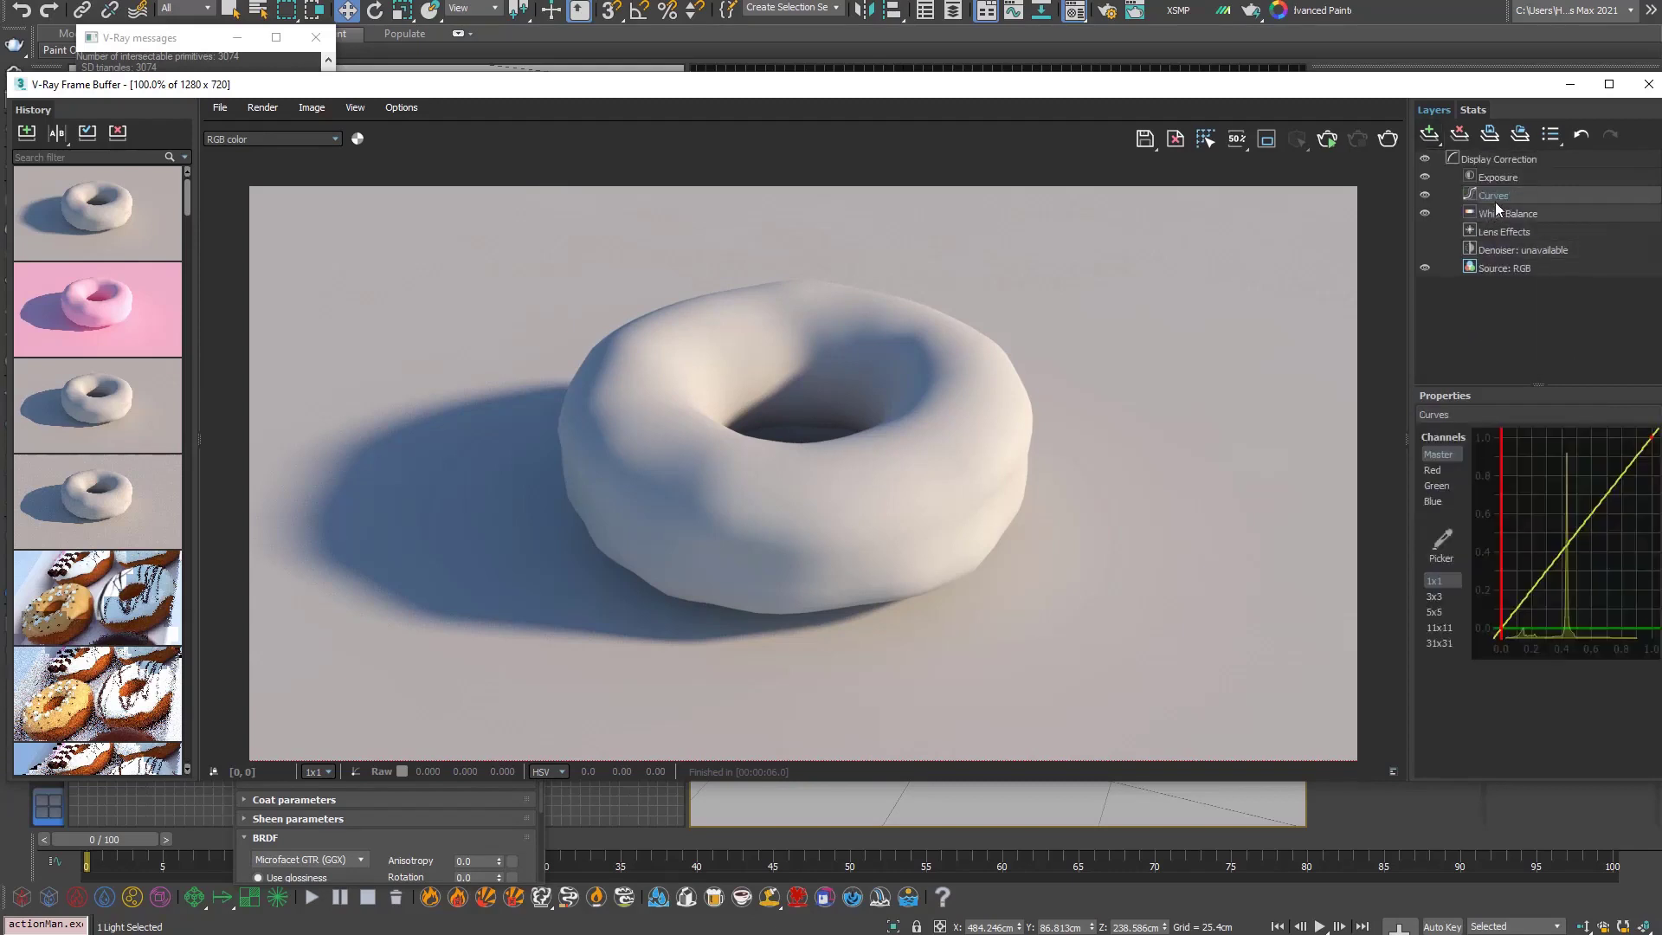
left_click_drag(1494, 199, 1507, 201)
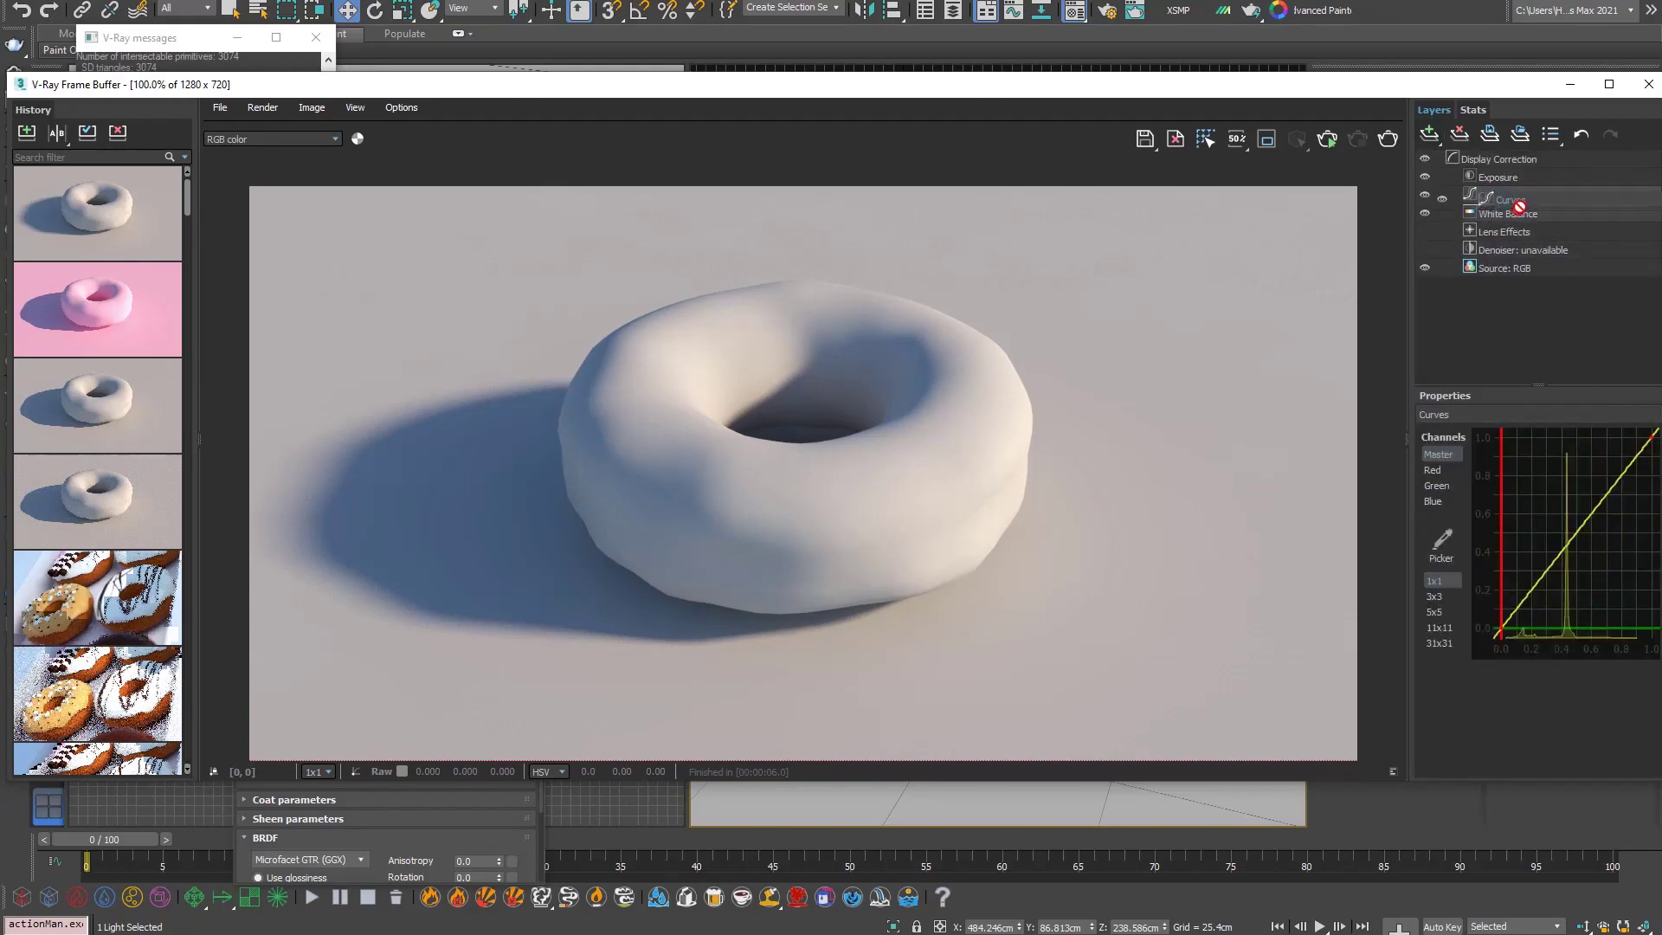
left_click(1508, 620)
left_click_drag(1544, 573, 1534, 554)
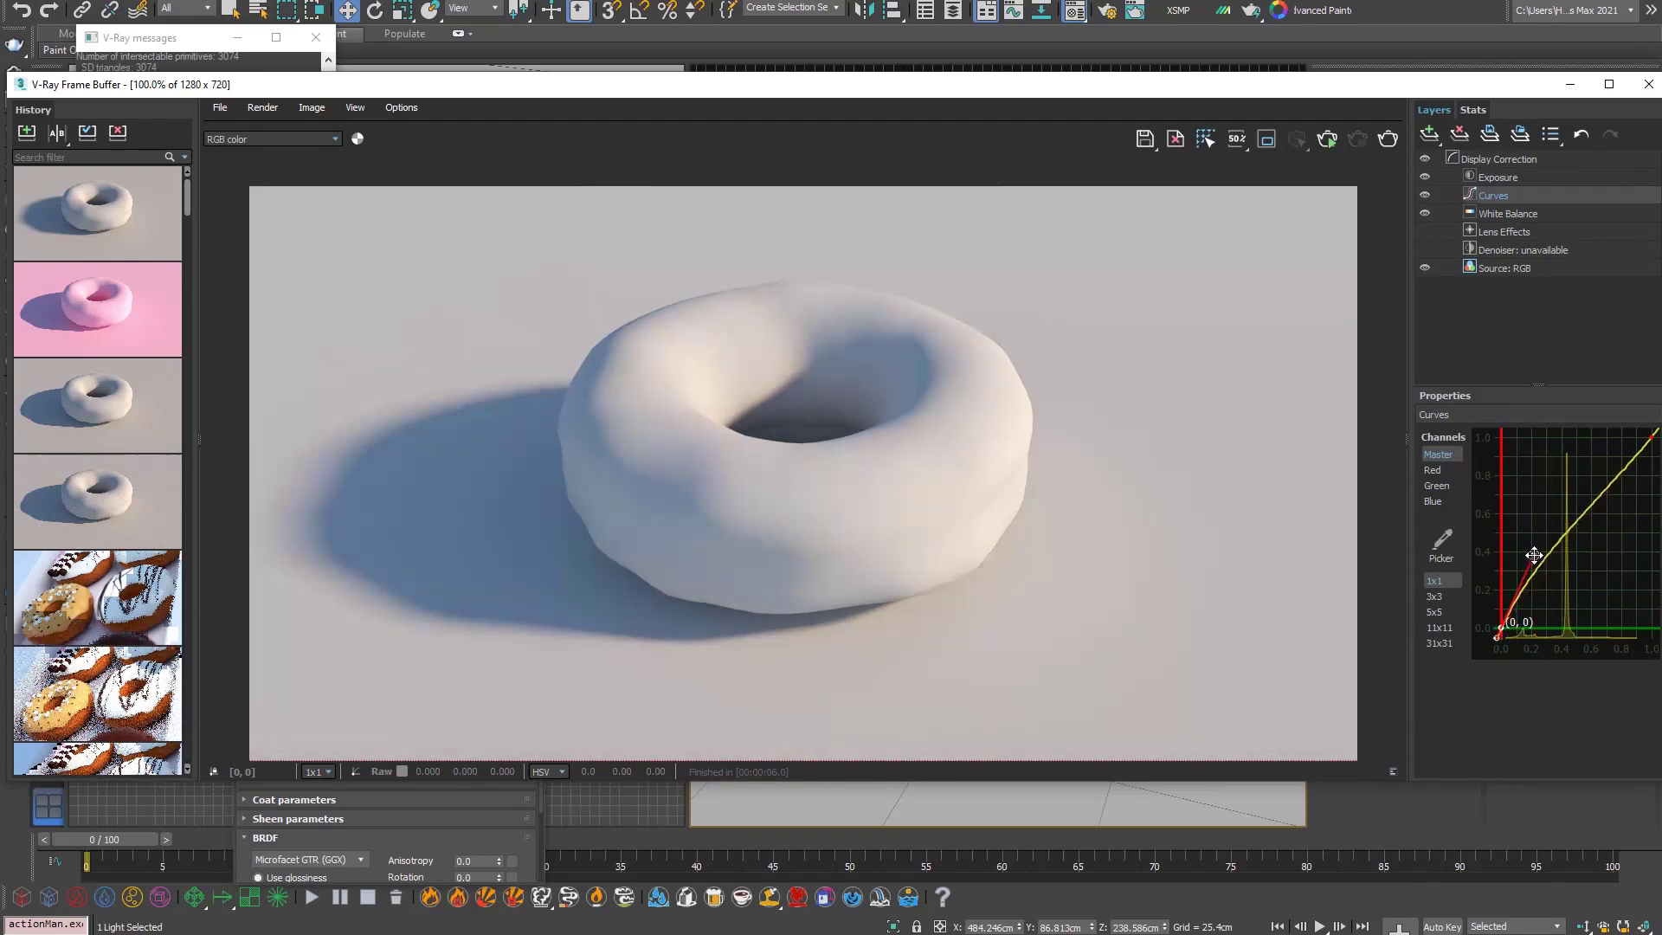
left_click_drag(1615, 485, 1619, 519)
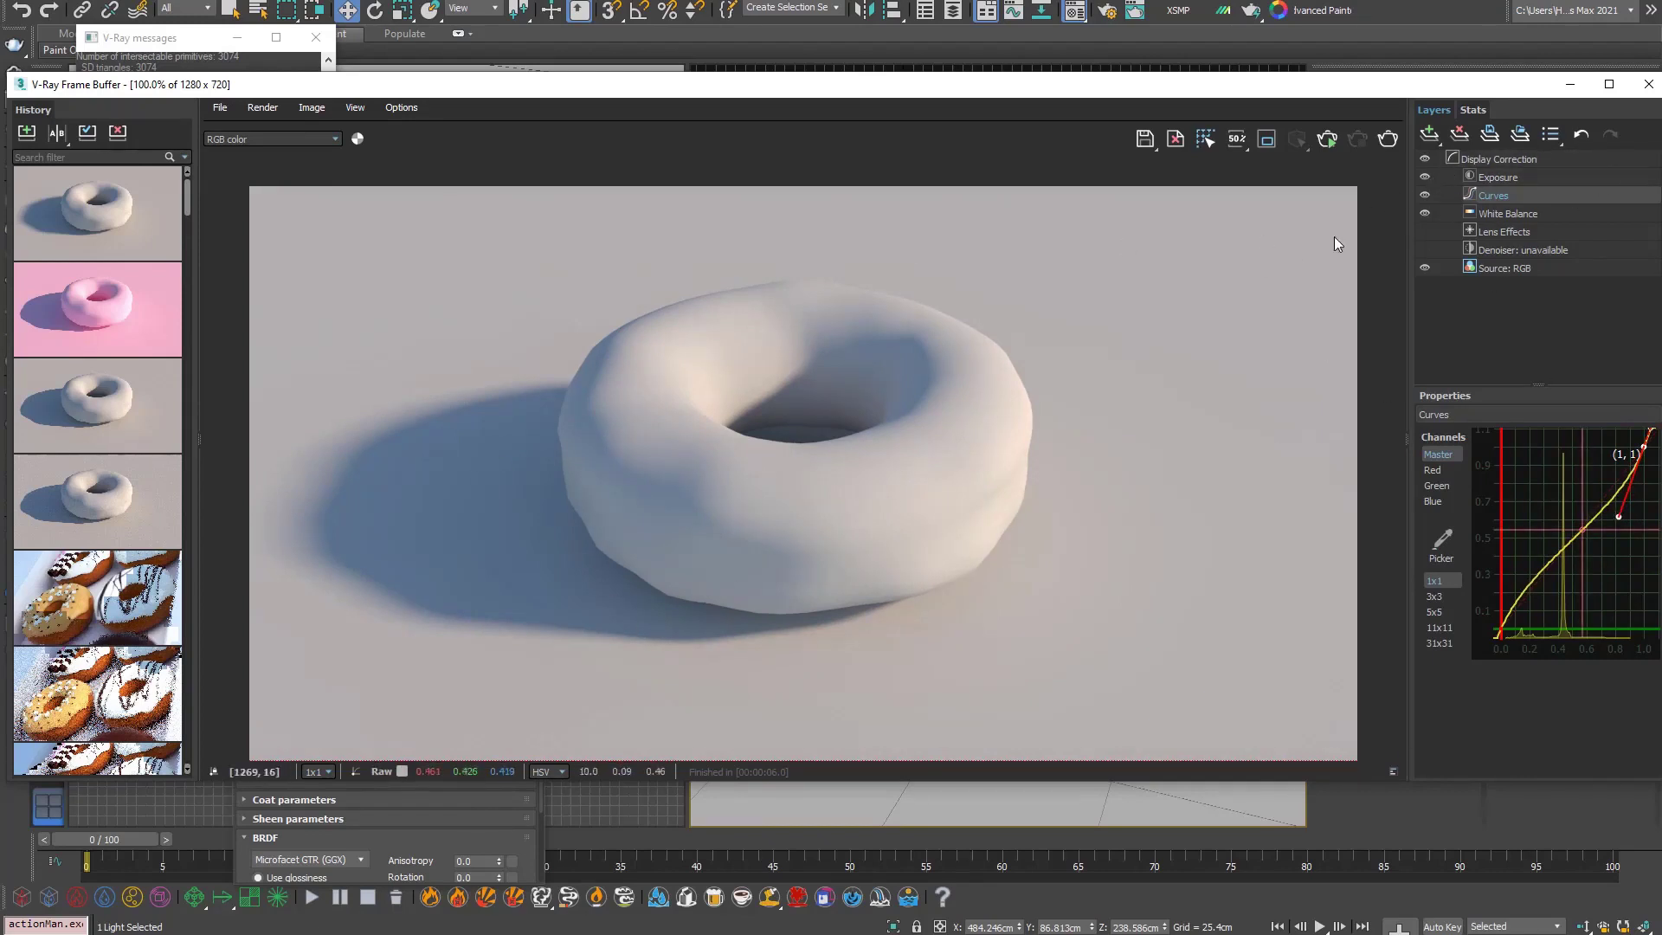
Step: Close the frame buffer, switch to Perspective, and clone the donut to the left
left_click(1648, 85)
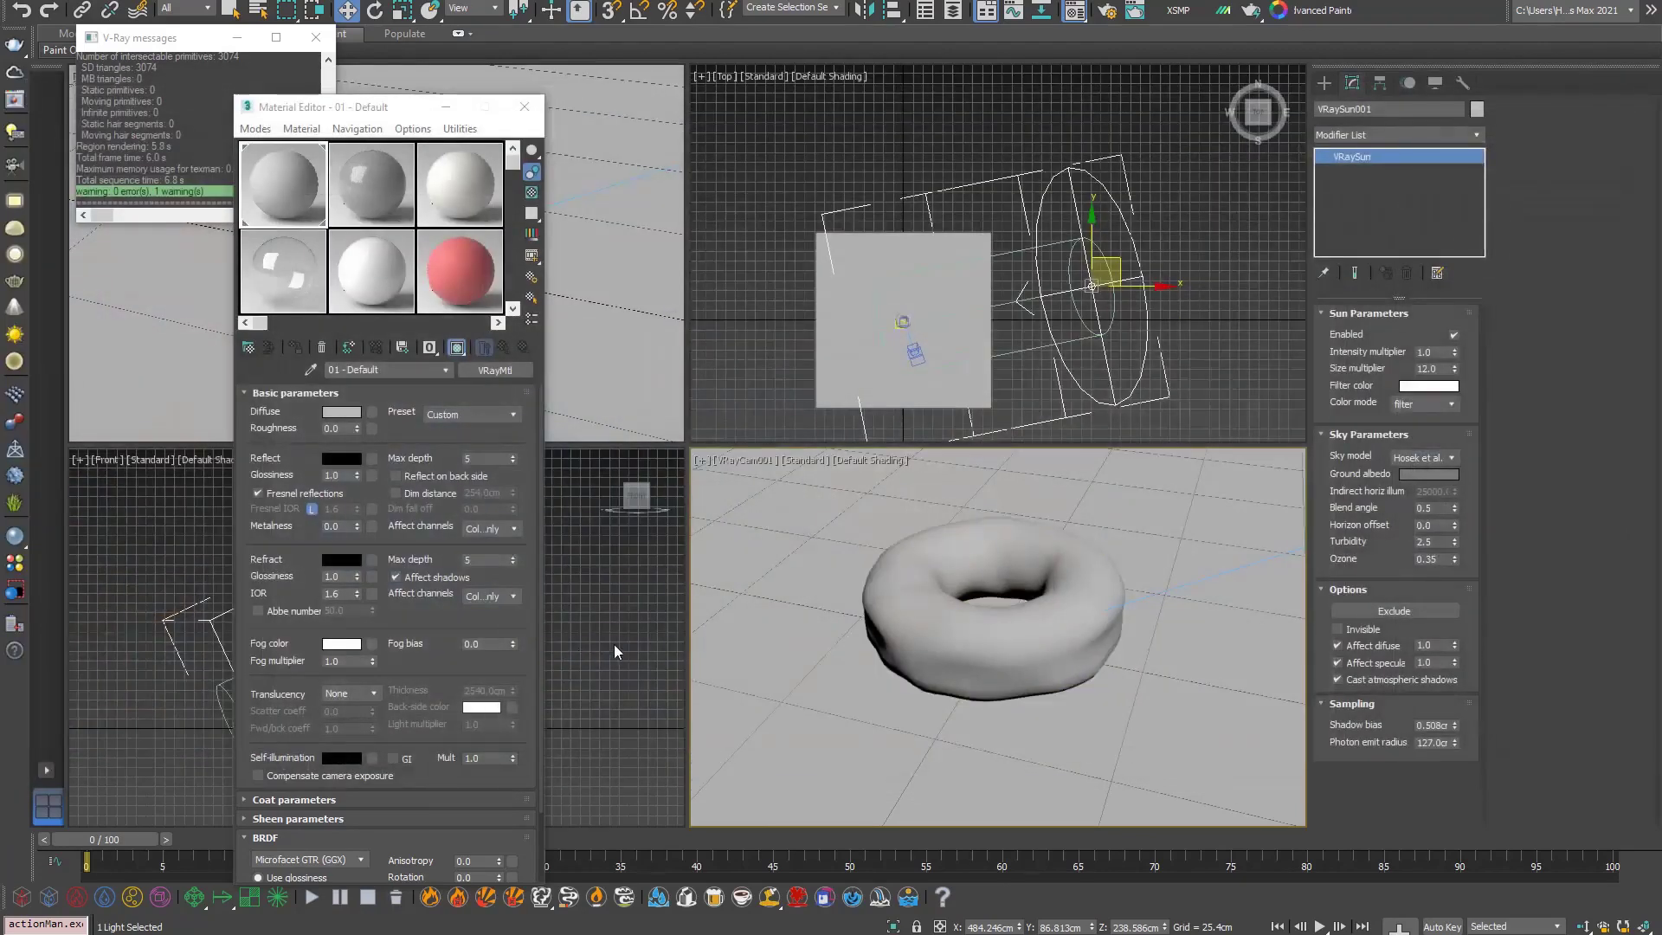
key("p")
left_click(973, 572)
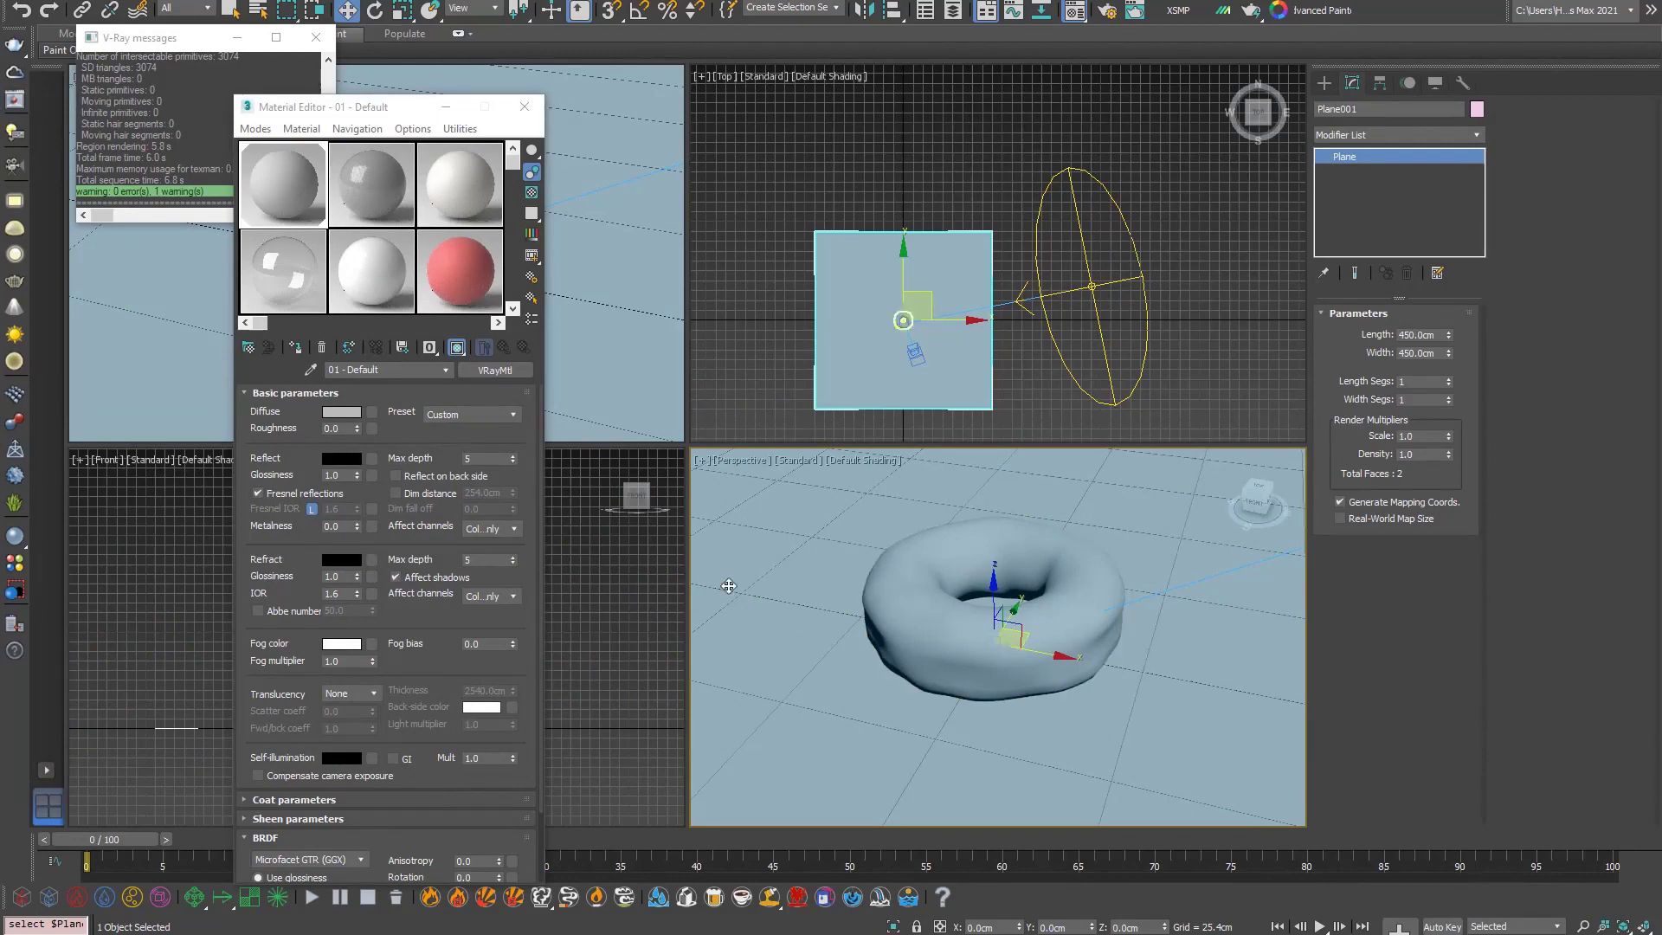
left_click(919, 576)
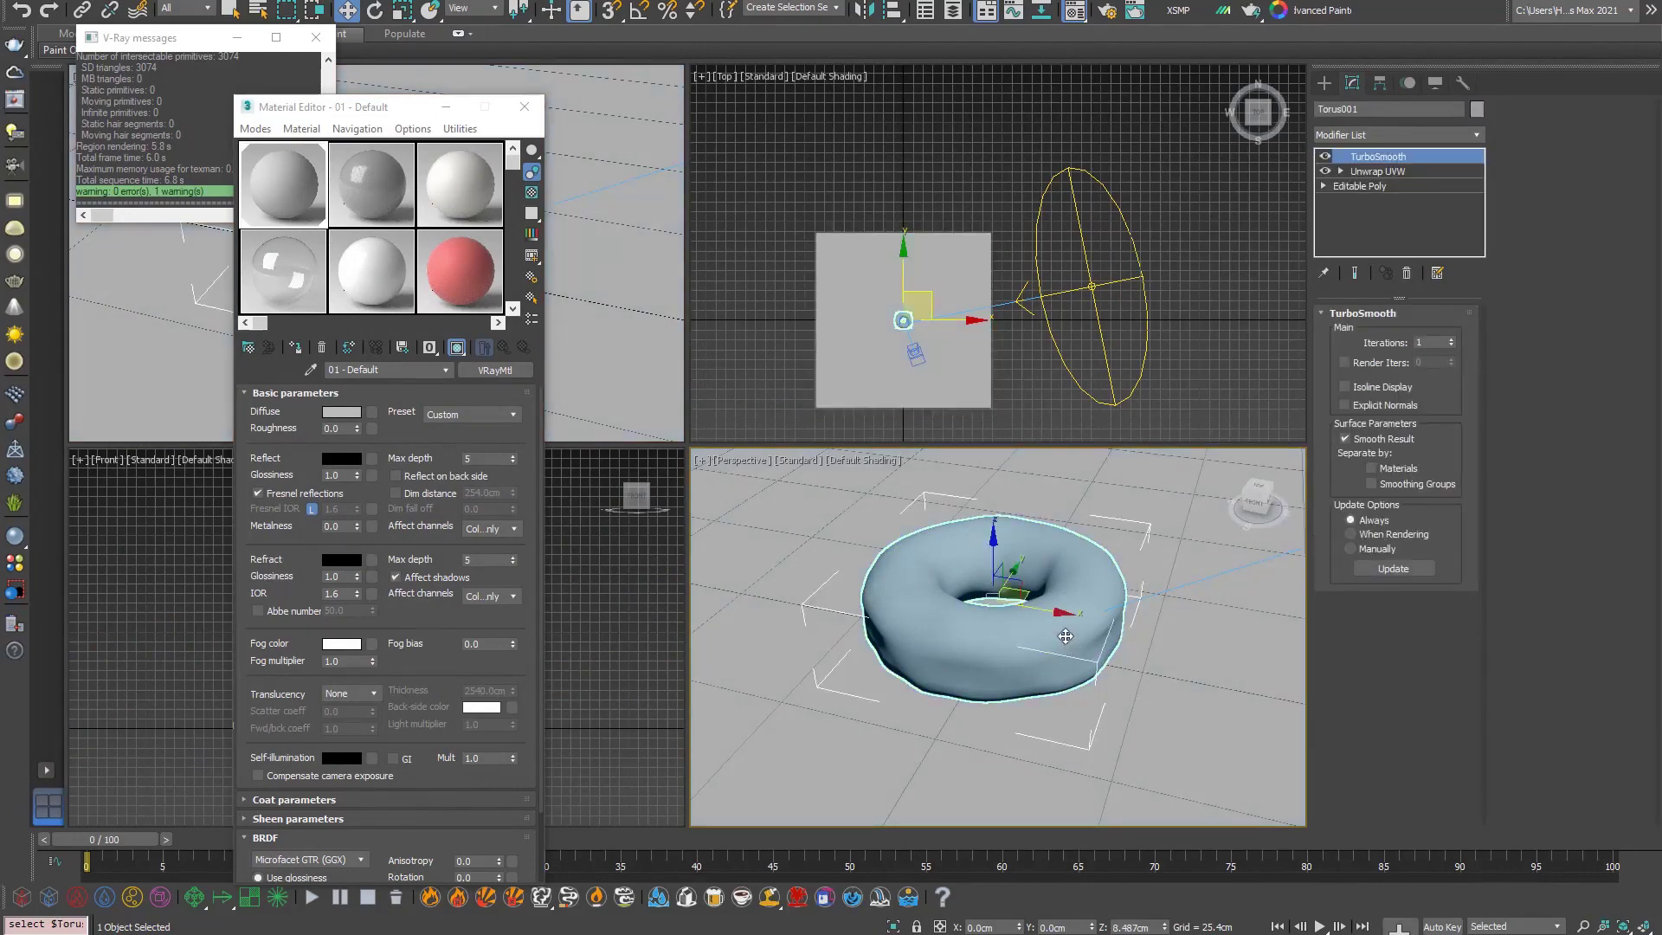
left_click_drag(1060, 639, 805, 589, "shift")
left_click(840, 540)
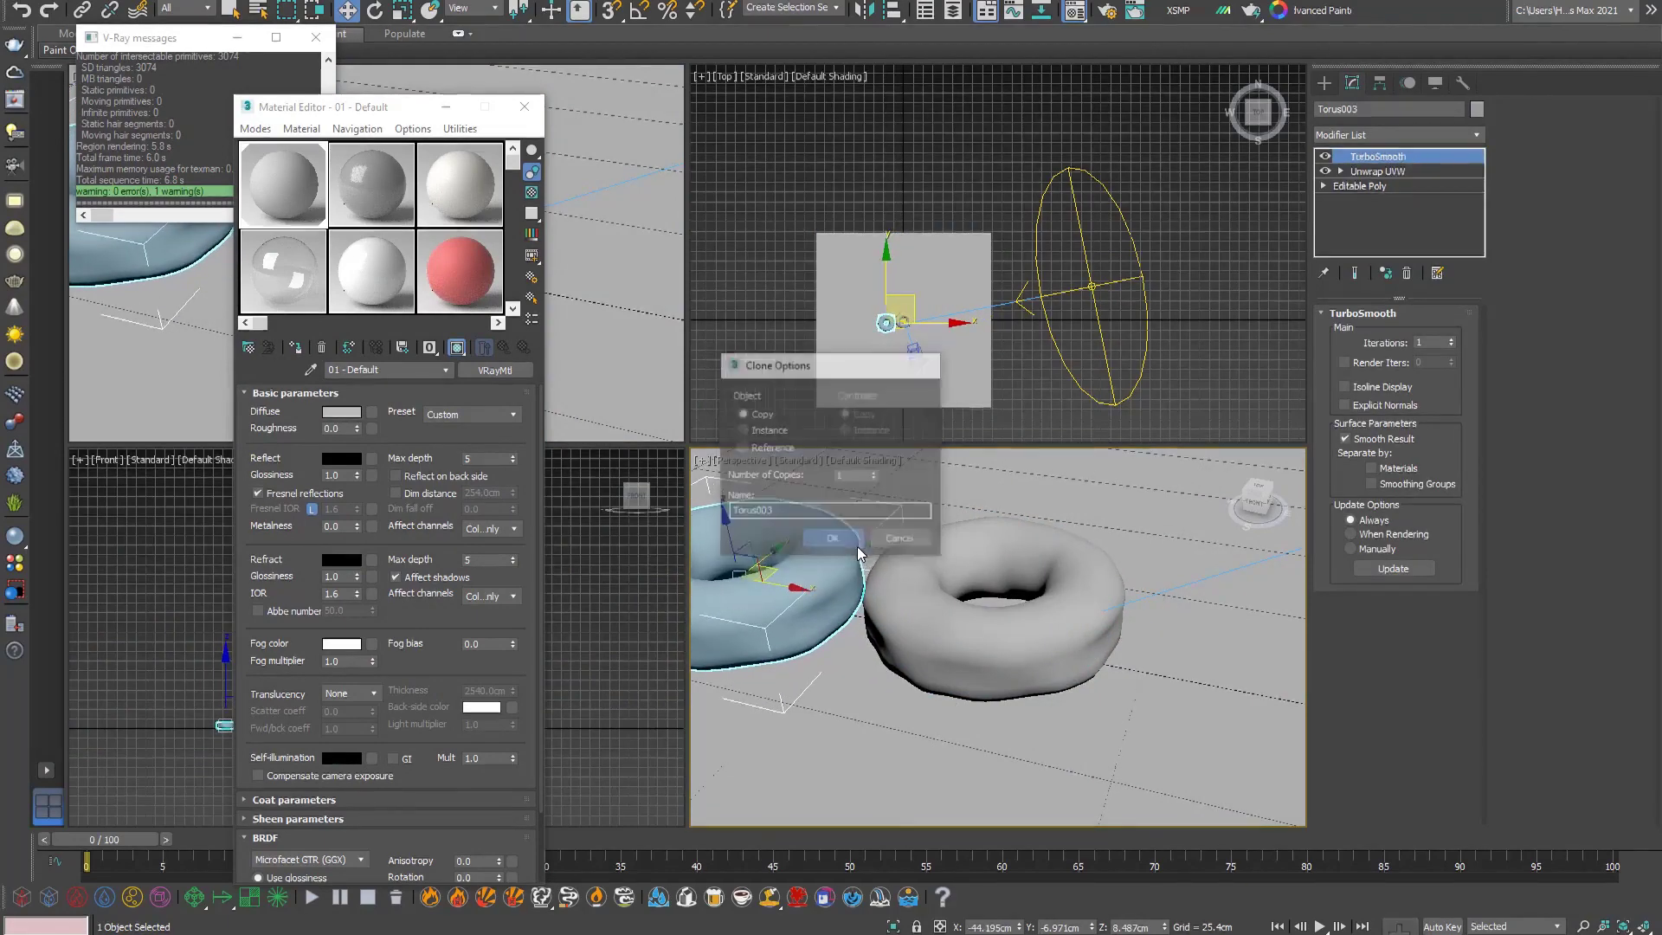
Step: Delete the unwanted donut copy, then Shift-drag the torus left for a new copy
key("alt+w")
scroll(794, 444, "down", 10)
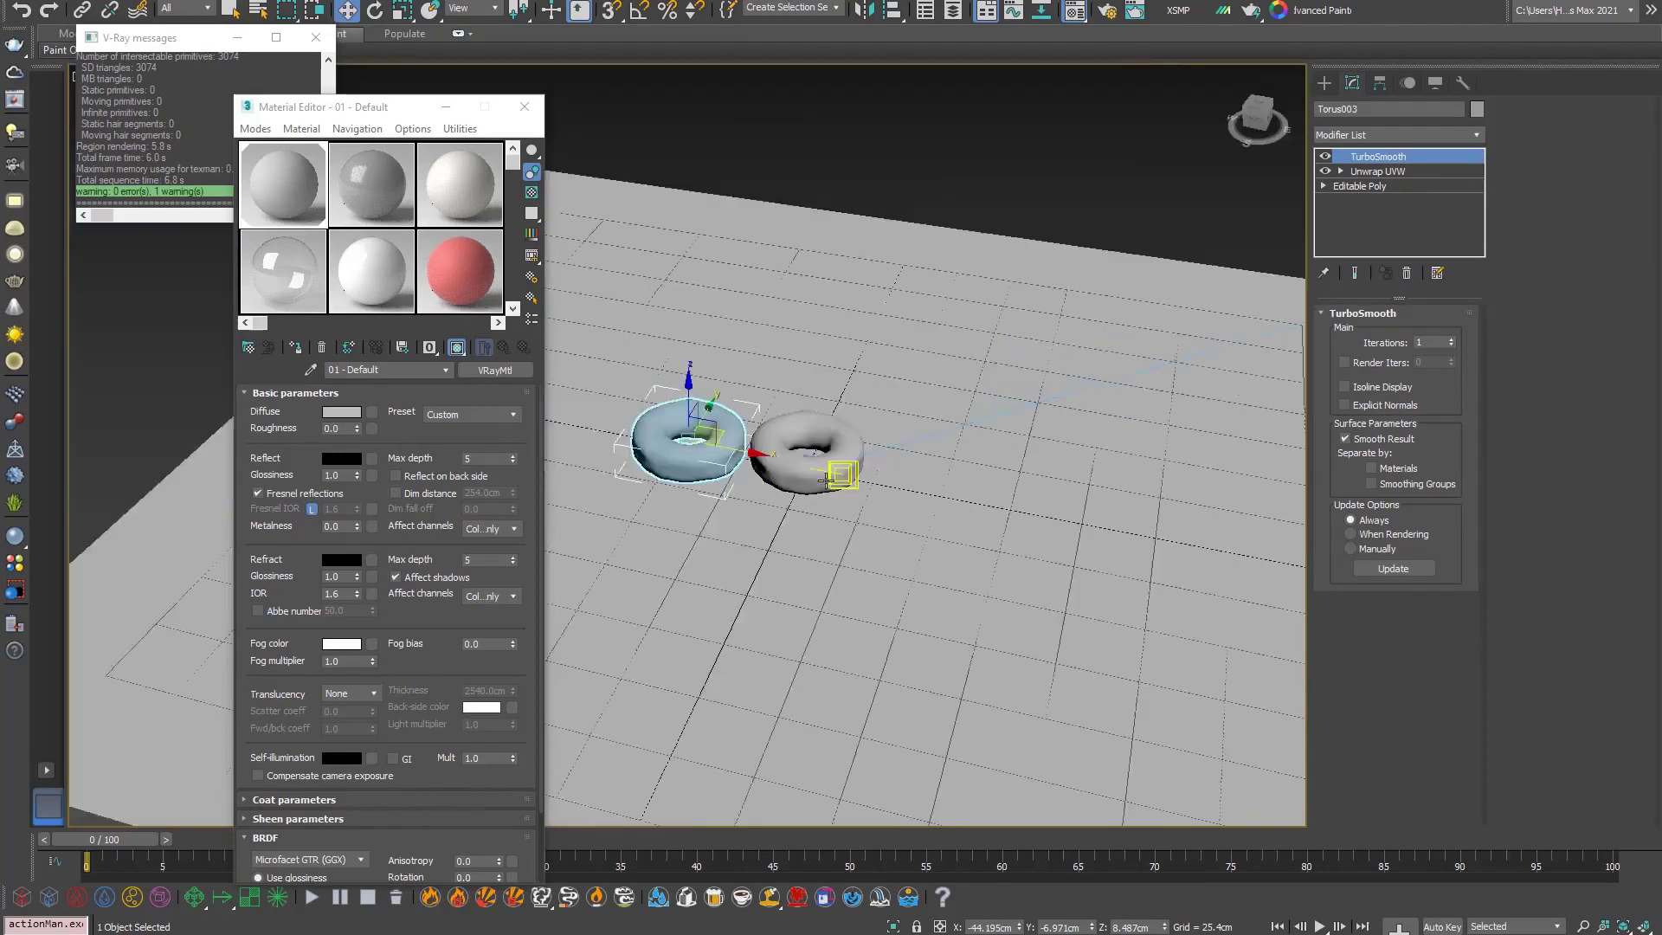
middle_click_drag(795, 443, 796, 463, "alt")
key("Delete")
scroll(797, 463, "up", 10)
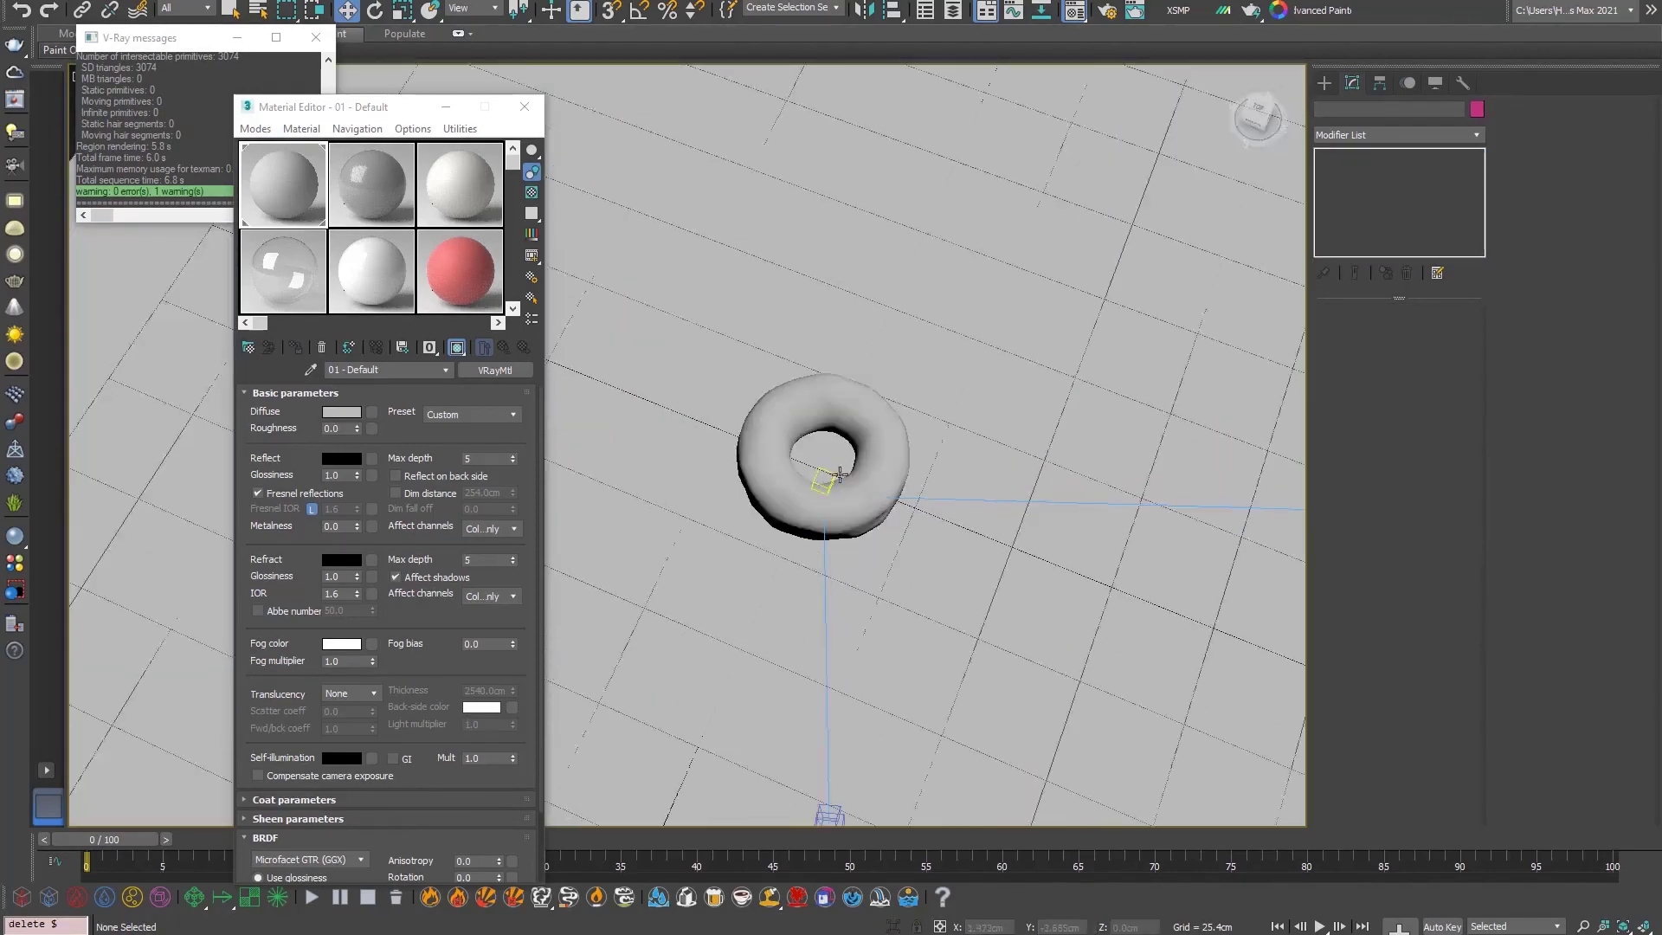
left_click(879, 445)
mouse_move(993, 486)
middle_mouse_down()
mouse_move(1074, 533)
mouse_move(1074, 519)
middle_mouse_up()
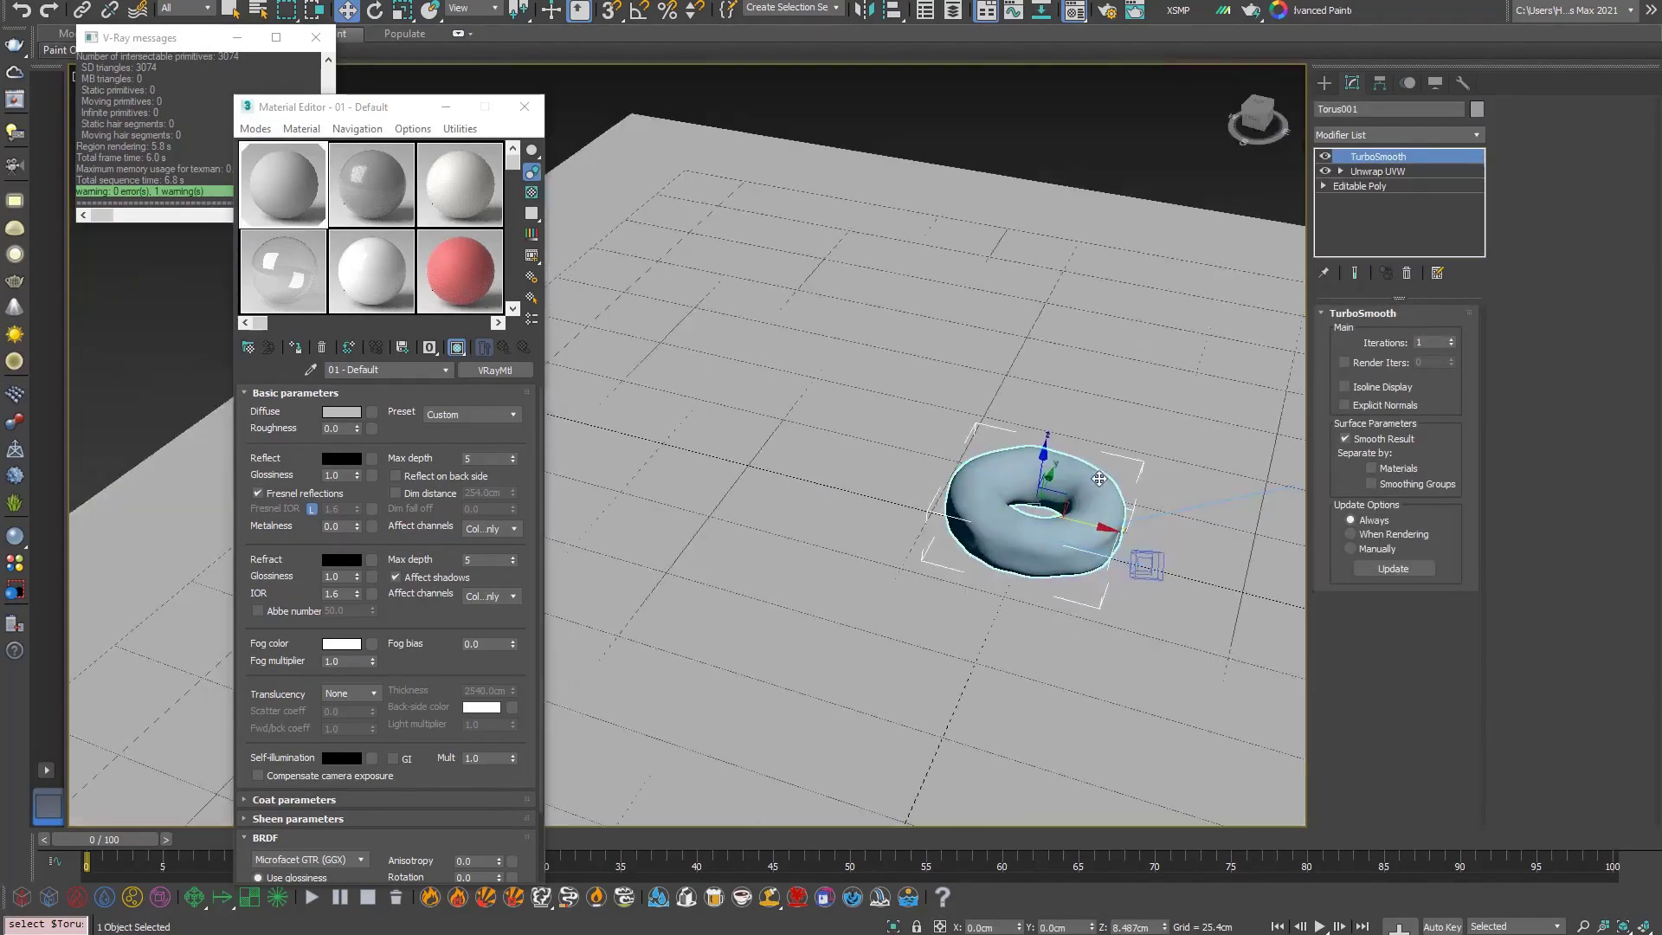
left_click_drag(1108, 530, 919, 513, "shift")
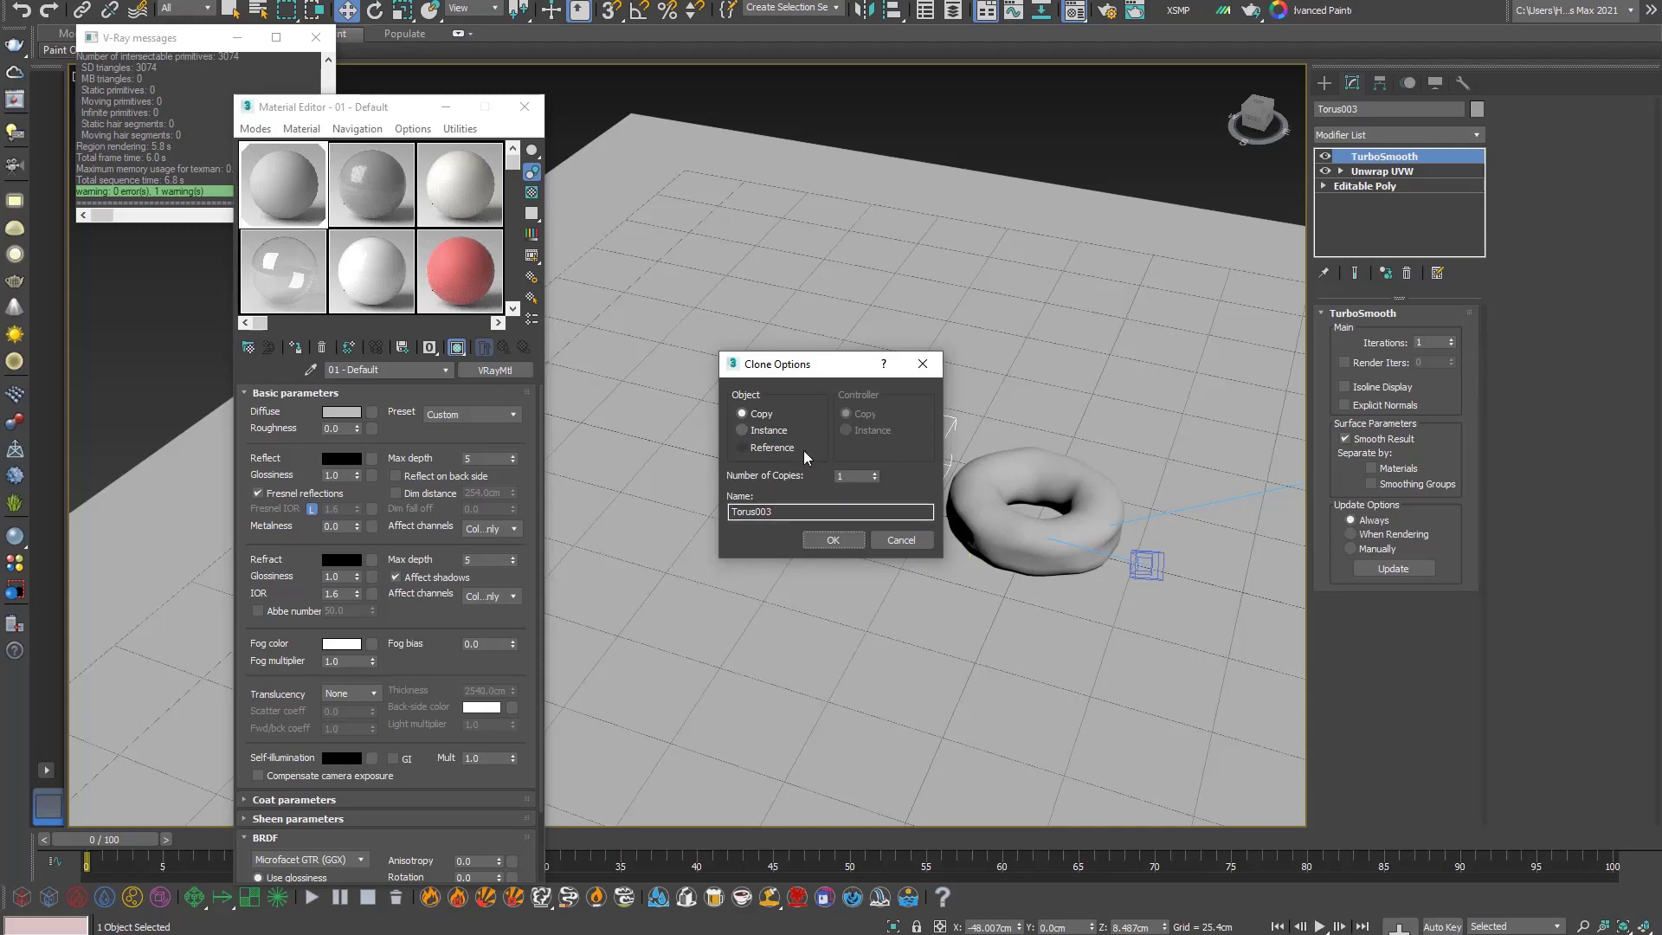
Step: Create a row of donut copies and delete the extra fourth donut
left_click(876, 472)
left_click(832, 539)
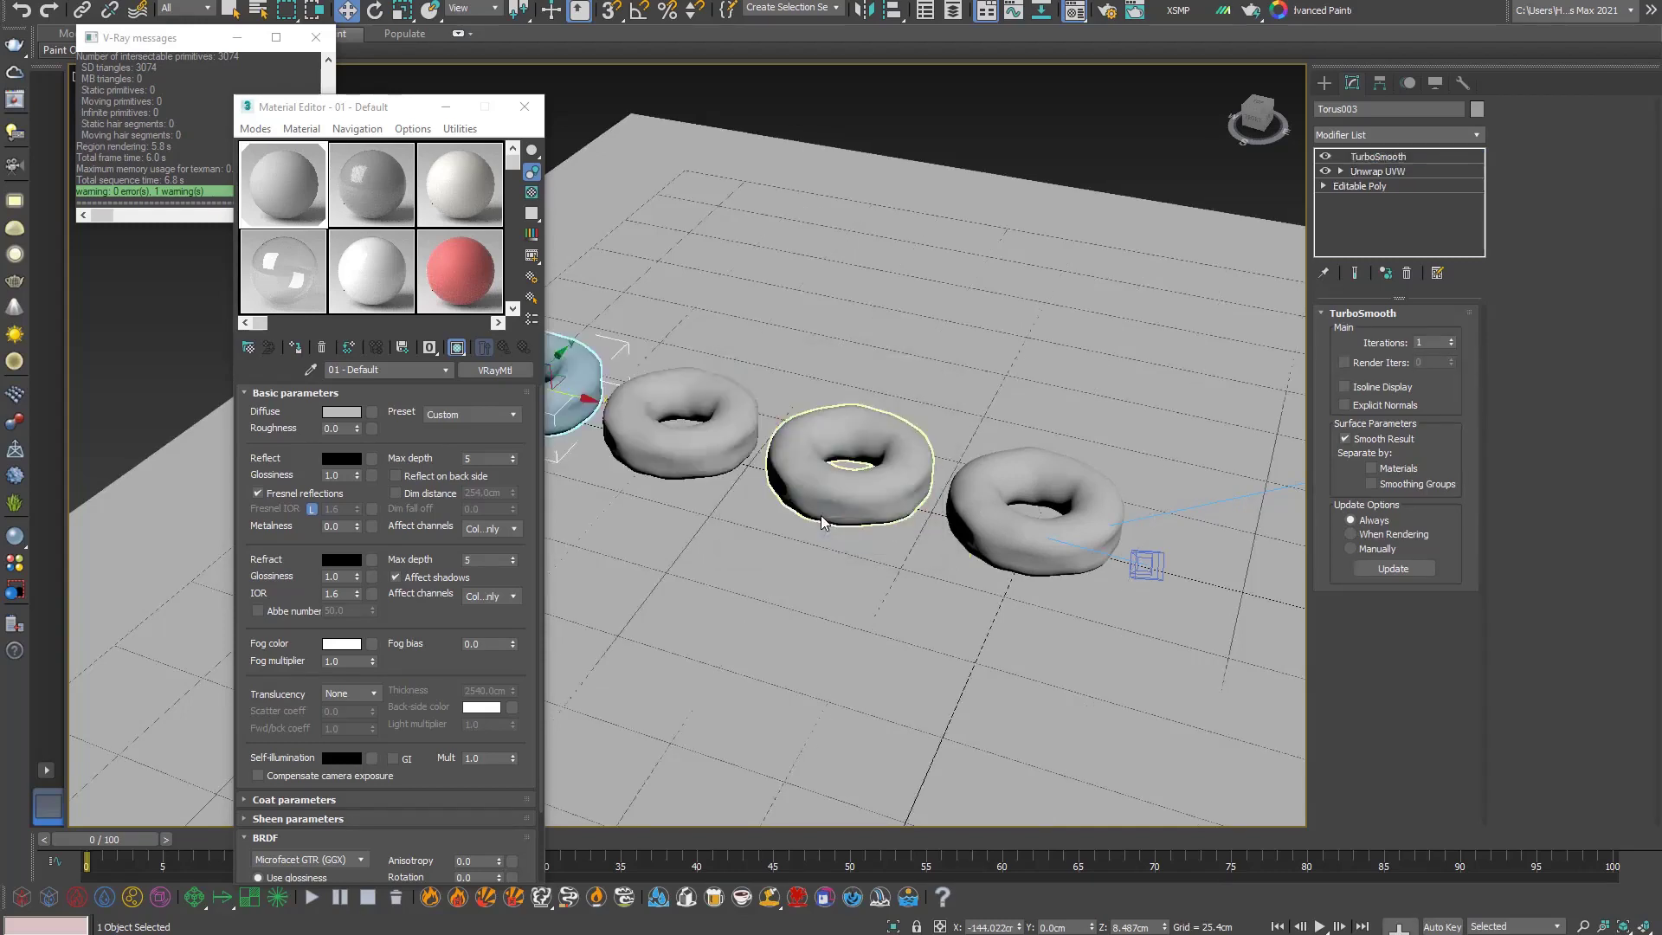
mouse_move(812, 477)
middle_mouse_down()
mouse_move(874, 494)
mouse_move(742, 507)
middle_mouse_up()
key("Delete")
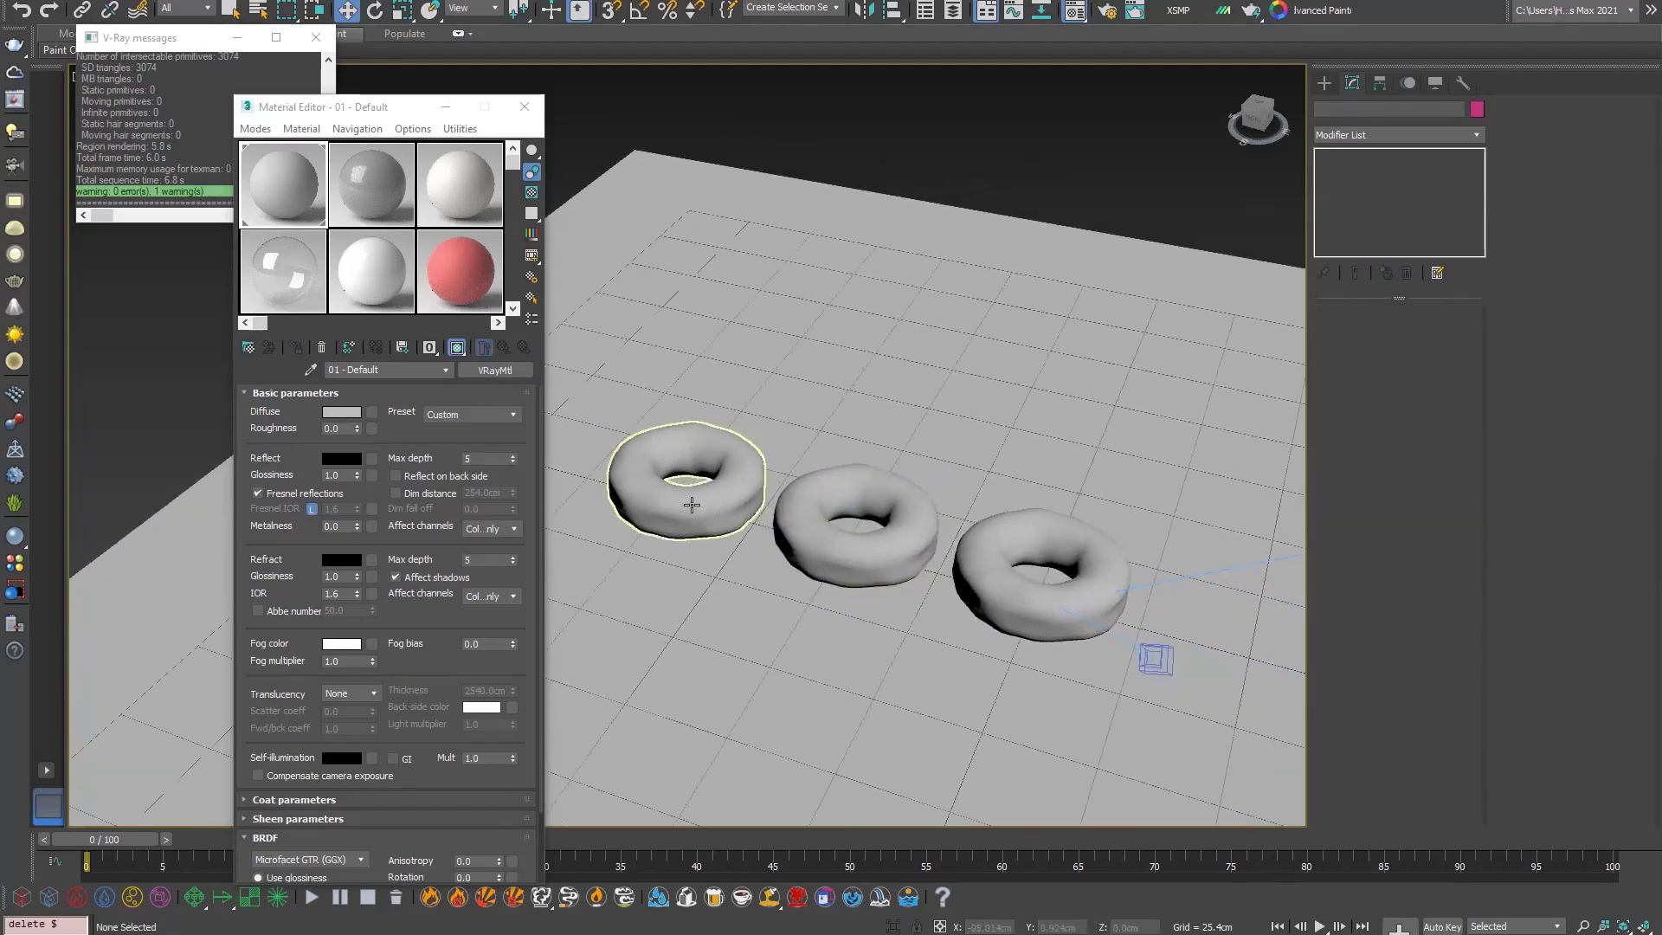
Step: Clone the three donuts into a back row, then close the Material Editor and messages window
left_click(690, 508)
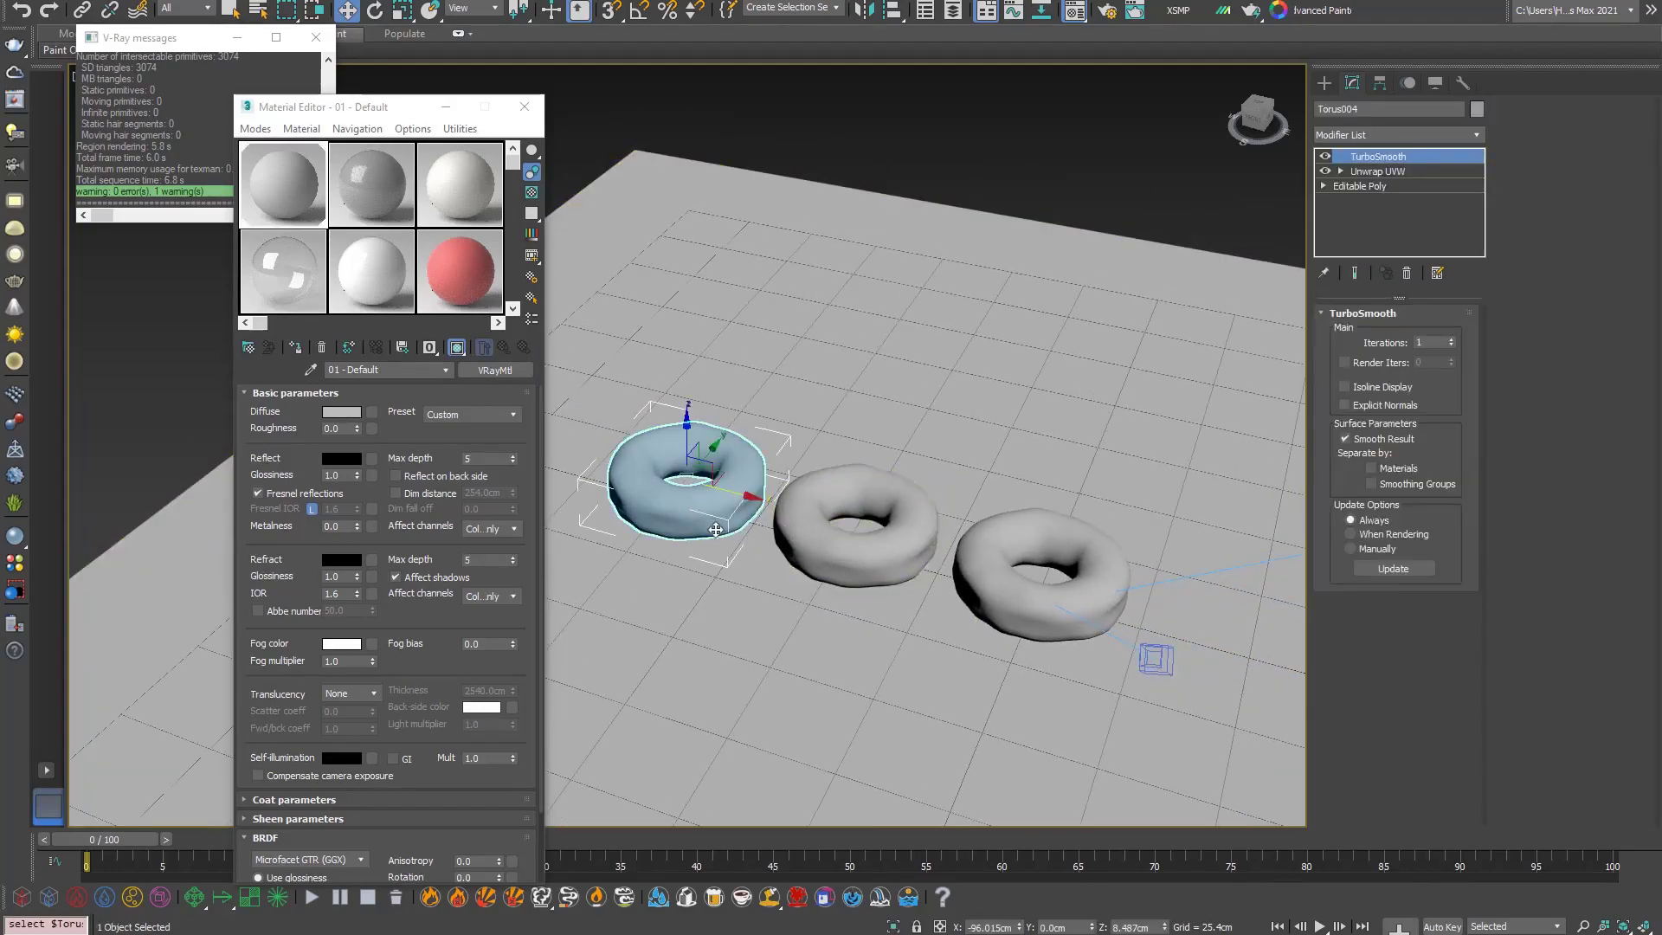
left_click(800, 533, "ctrl")
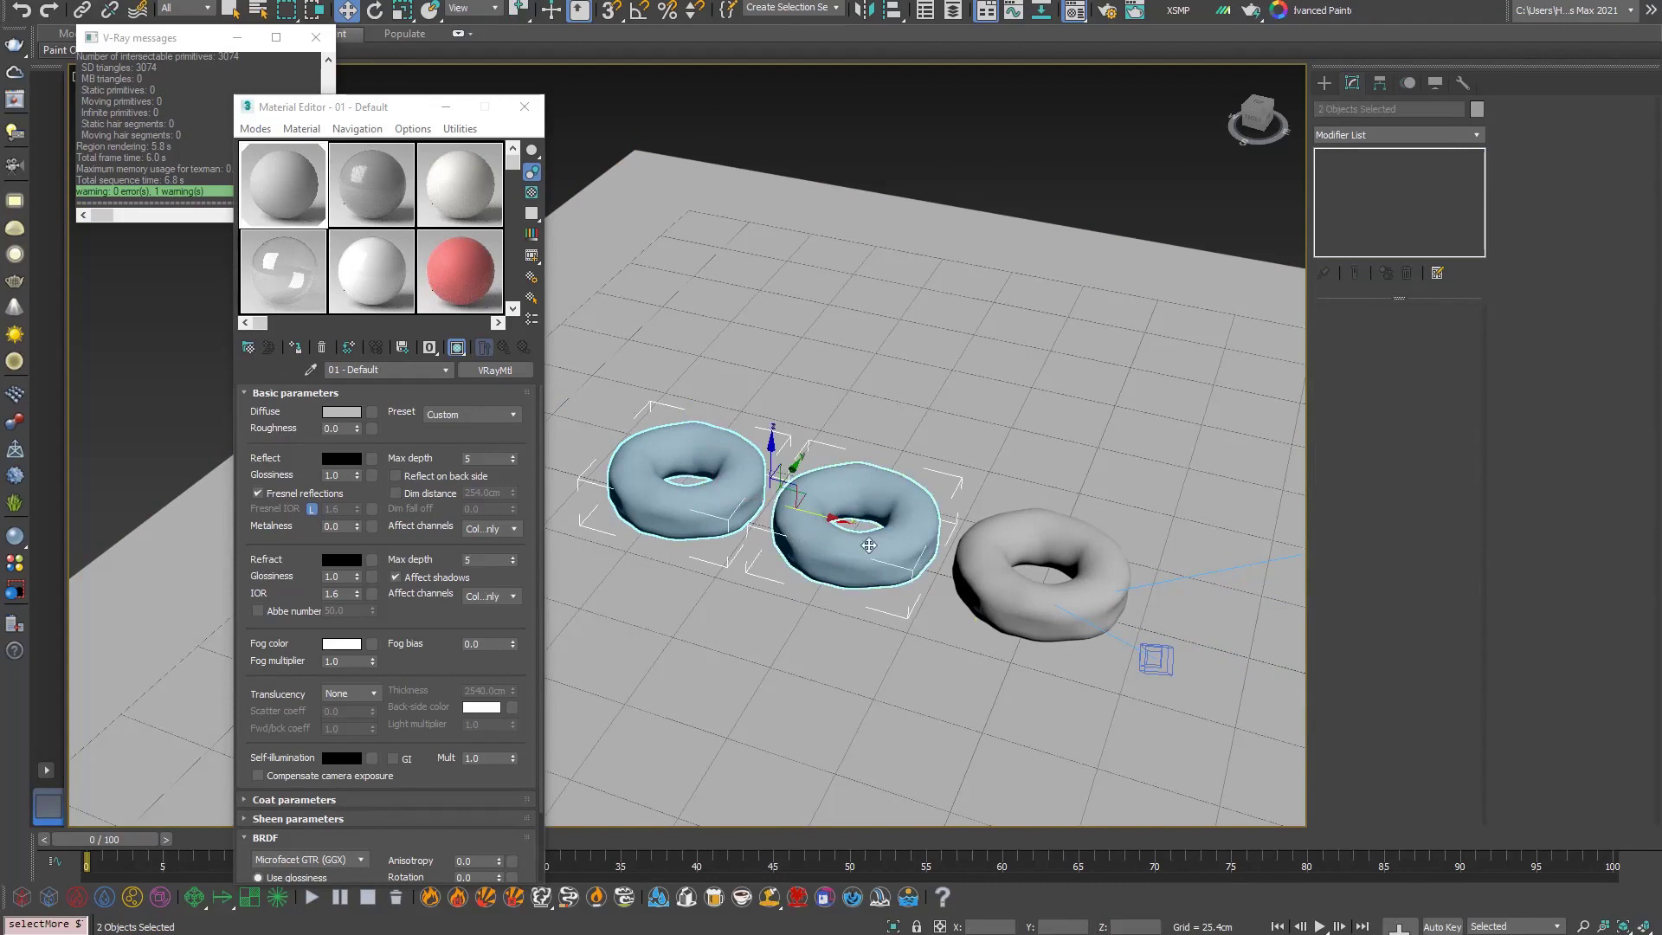
left_click(976, 551, "ctrl")
middle_click_drag(976, 550, 957, 554)
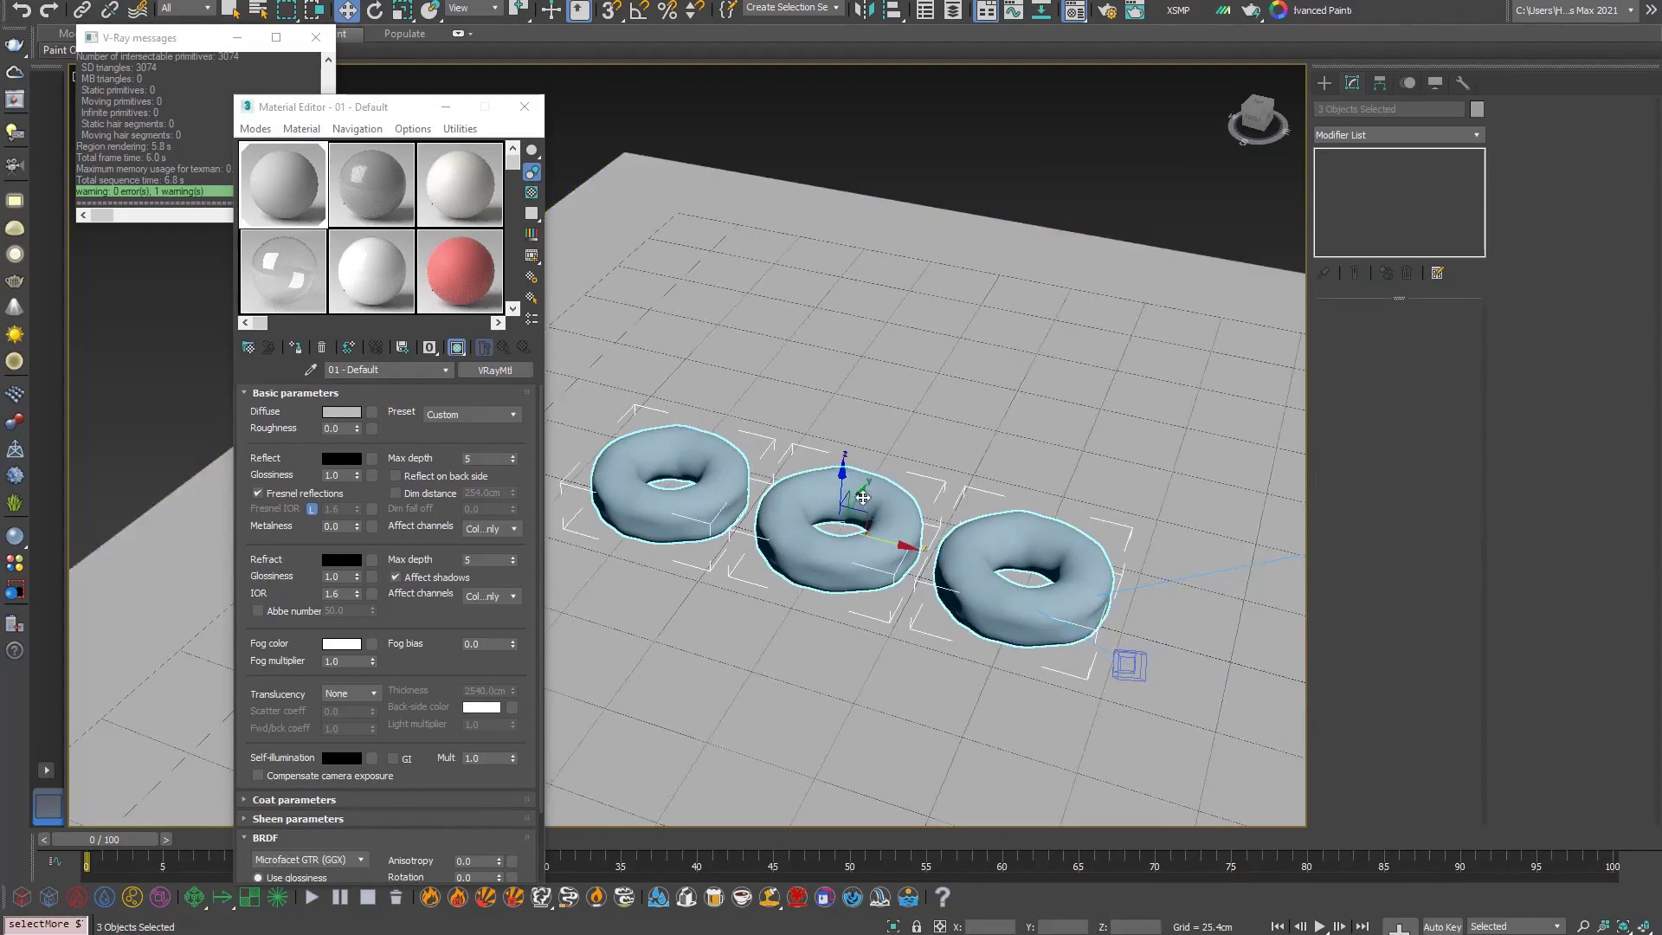
left_click_drag(870, 498, 947, 368)
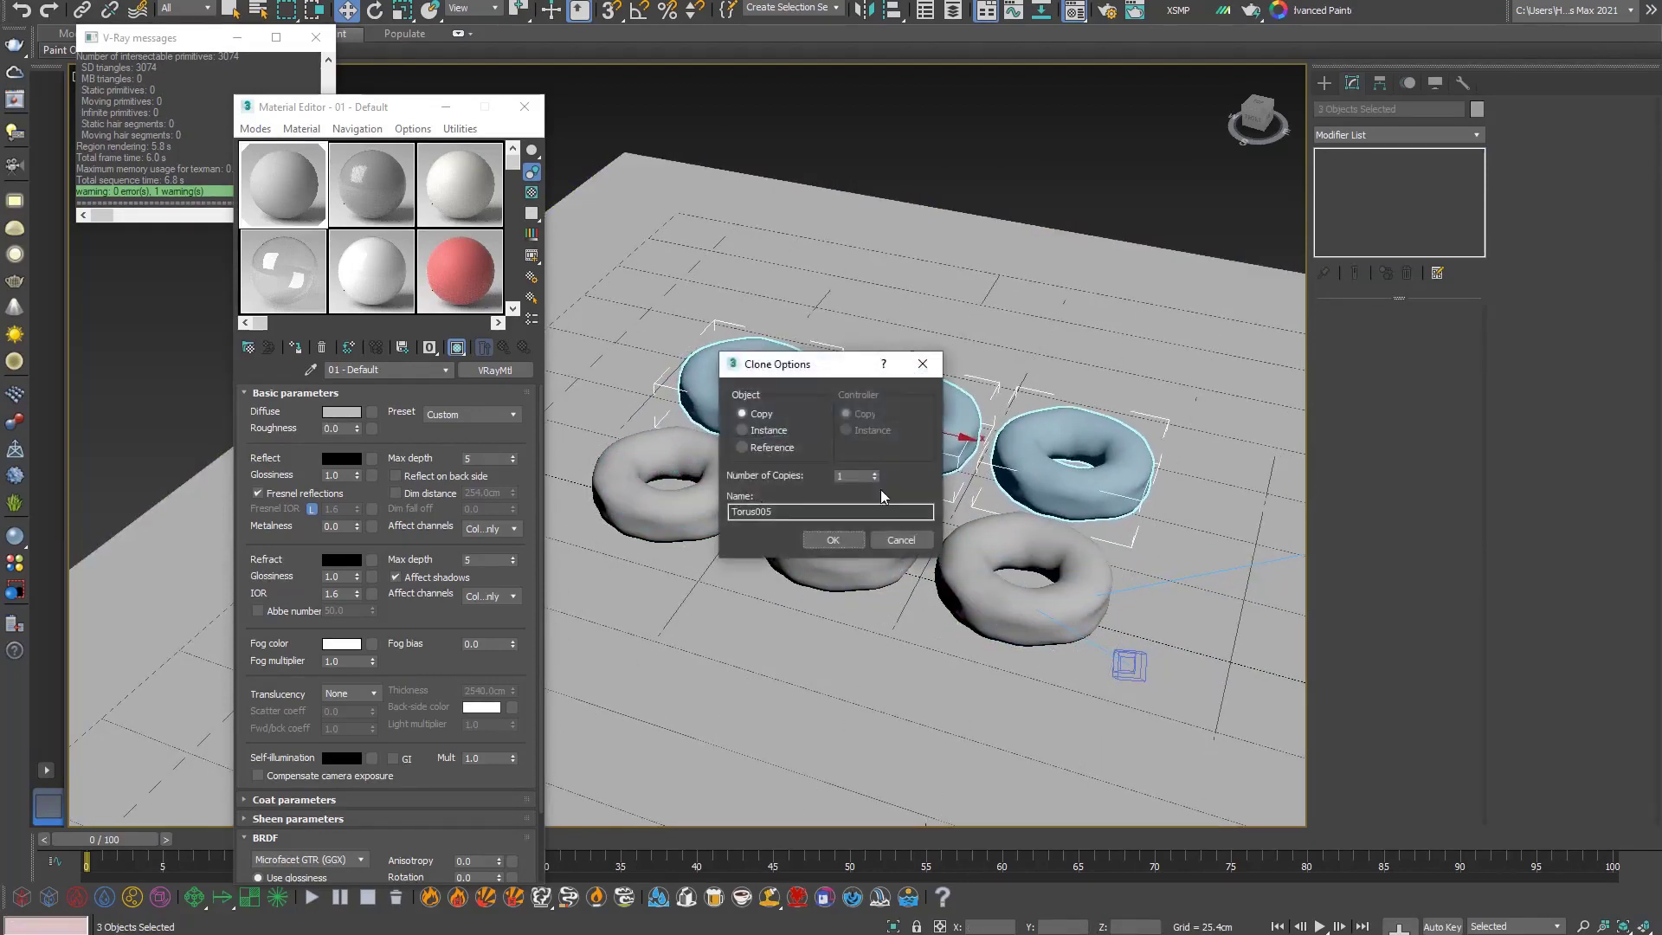
left_click(816, 547)
scroll(858, 563, "up", 5)
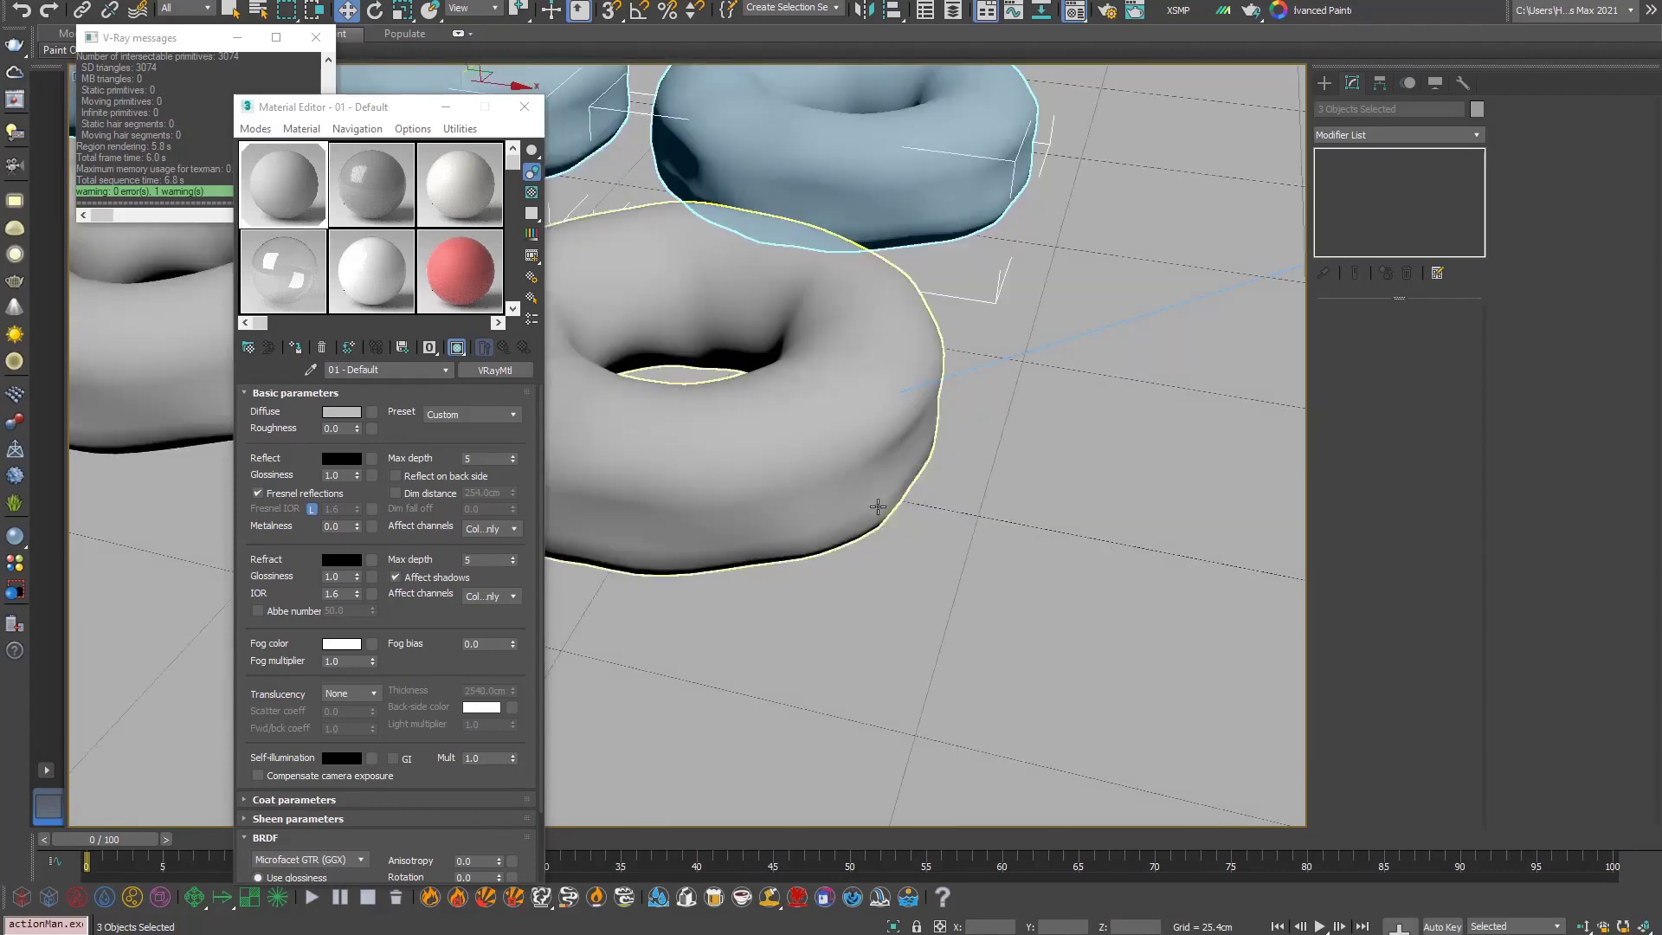
scroll(759, 315, "down", 5)
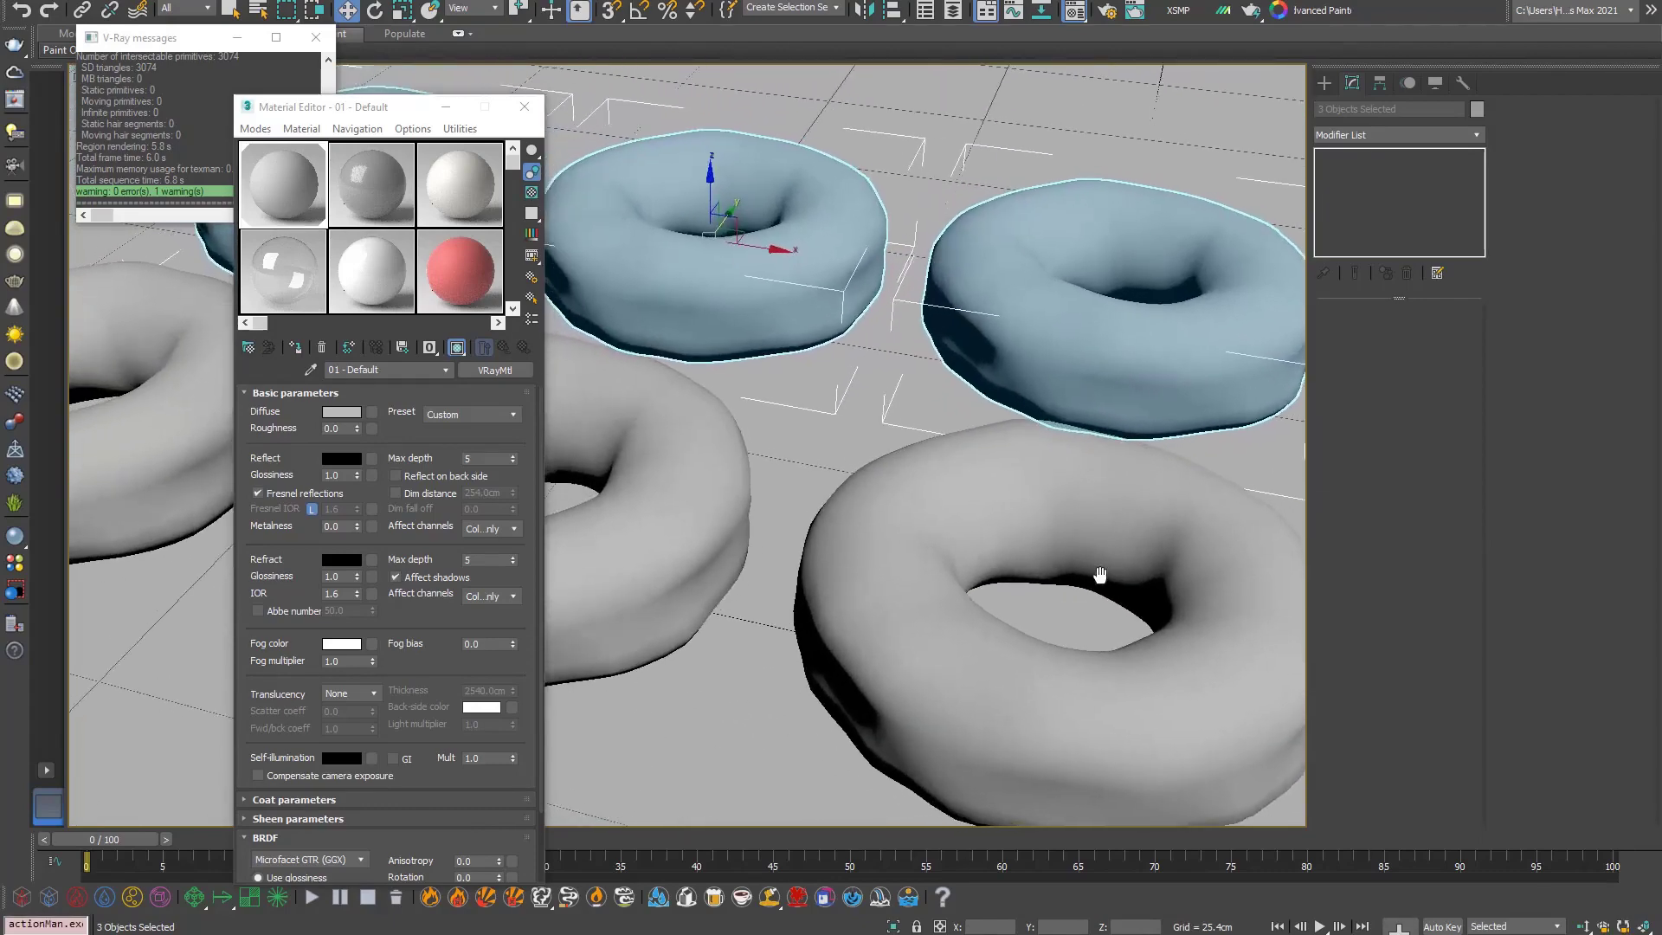
middle_click_drag(1050, 583, 1103, 502, "alt")
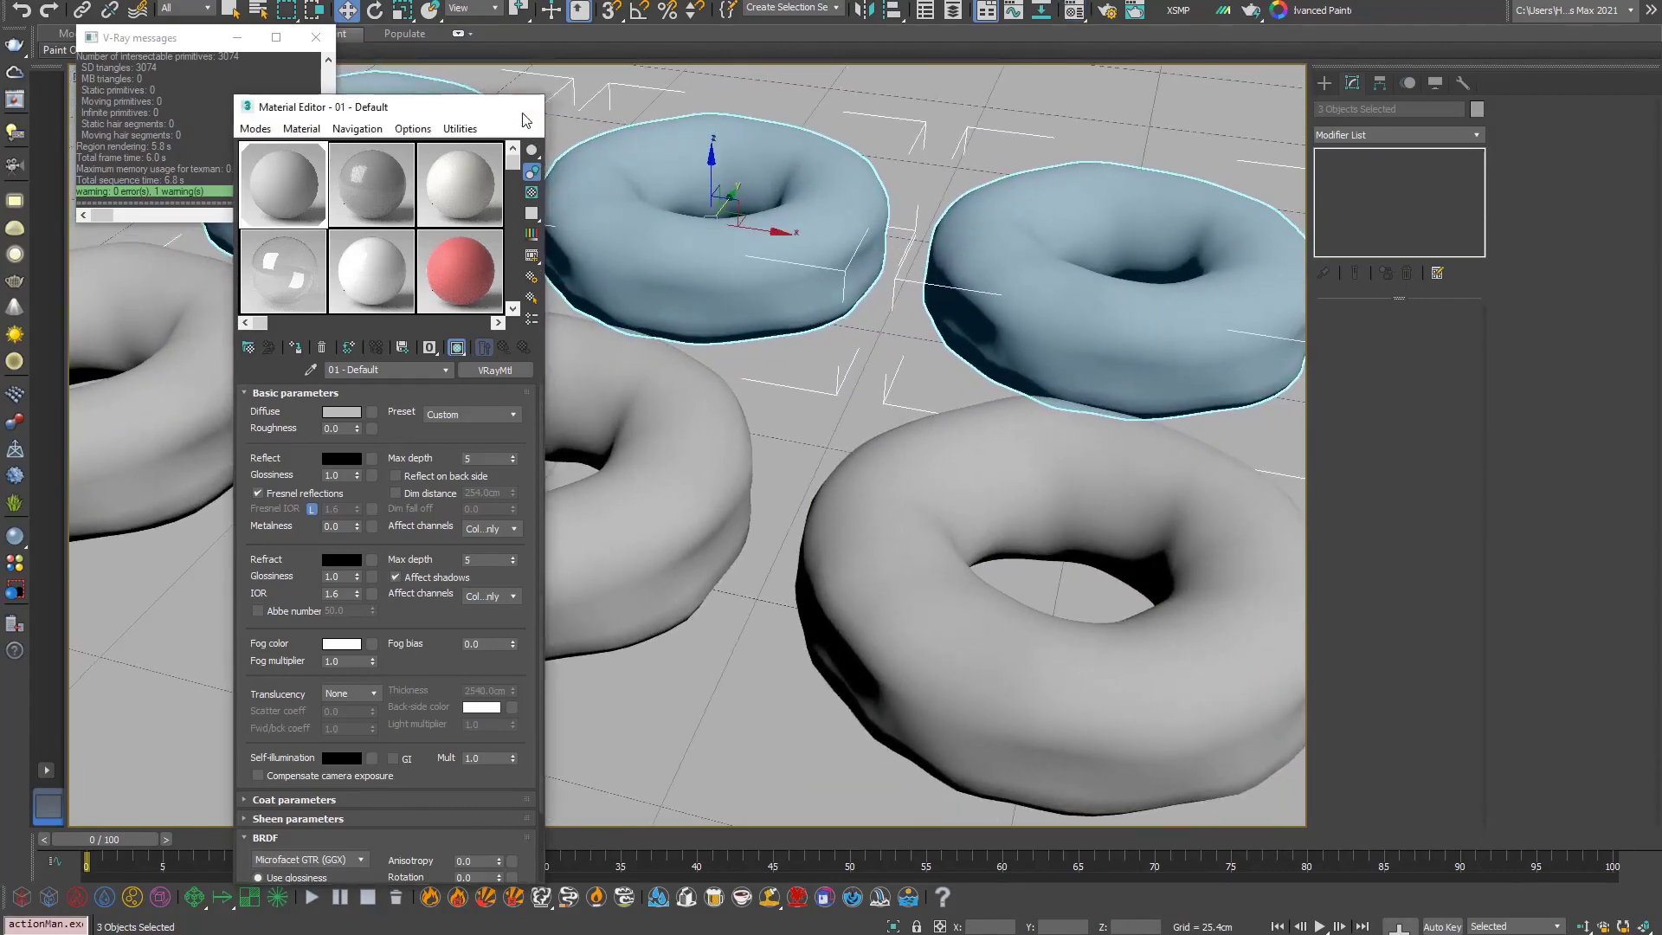
left_click(524, 107)
left_click(315, 37)
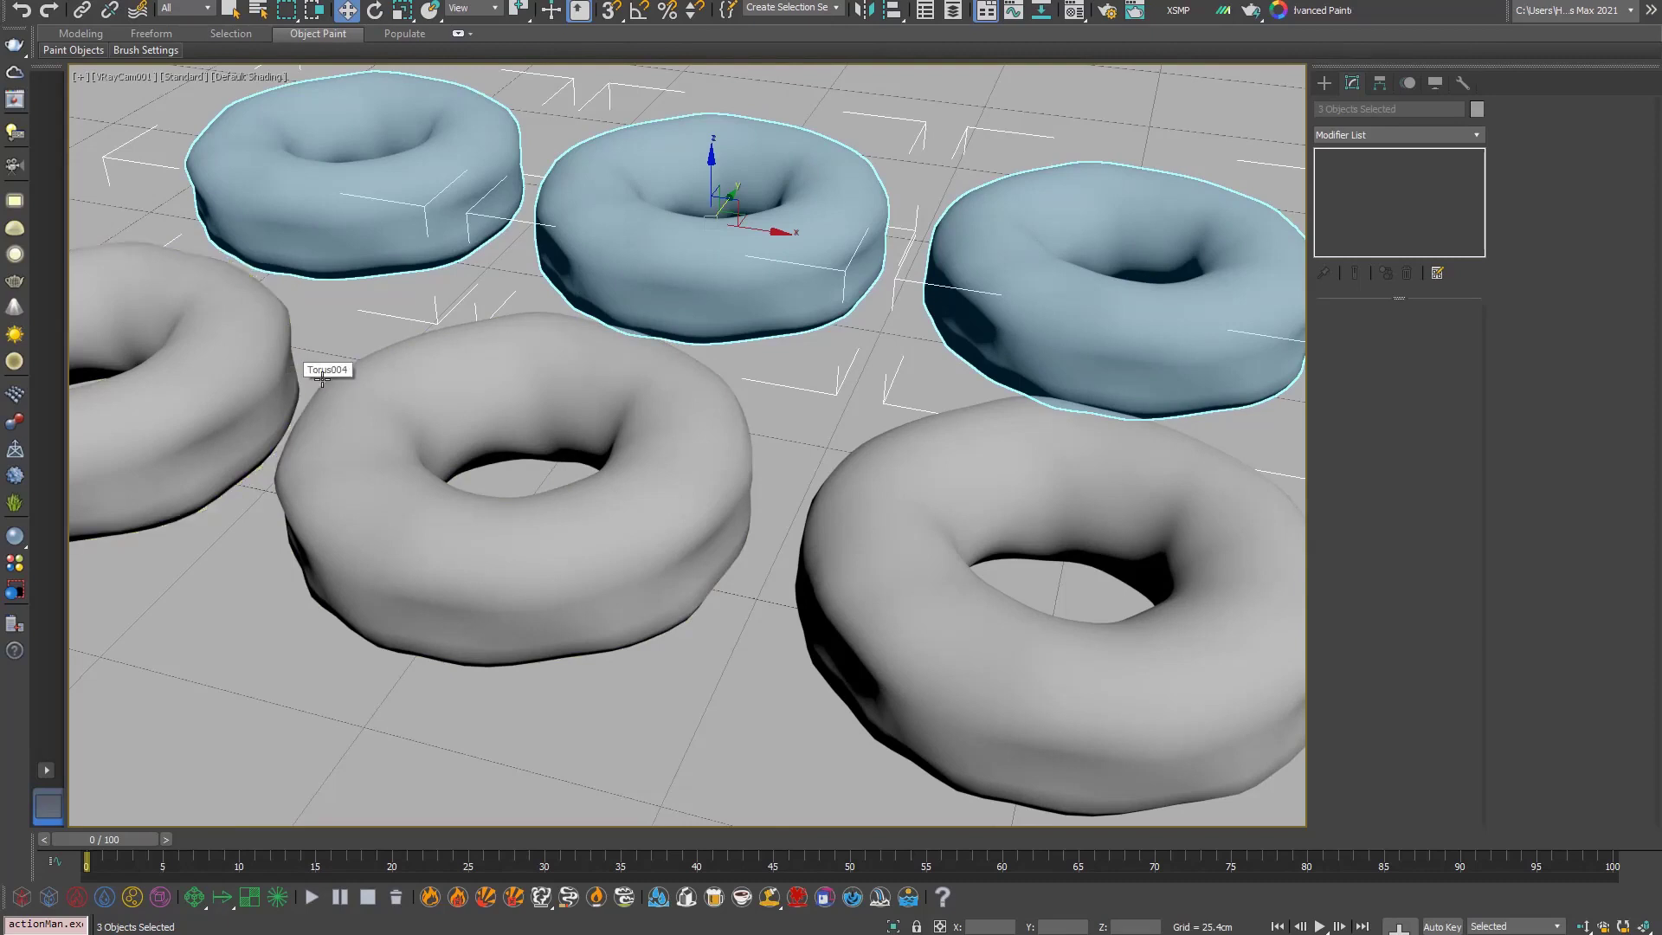
Step: Show the safe frame, reframe the camera on all six donuts, and render
key("shift+f")
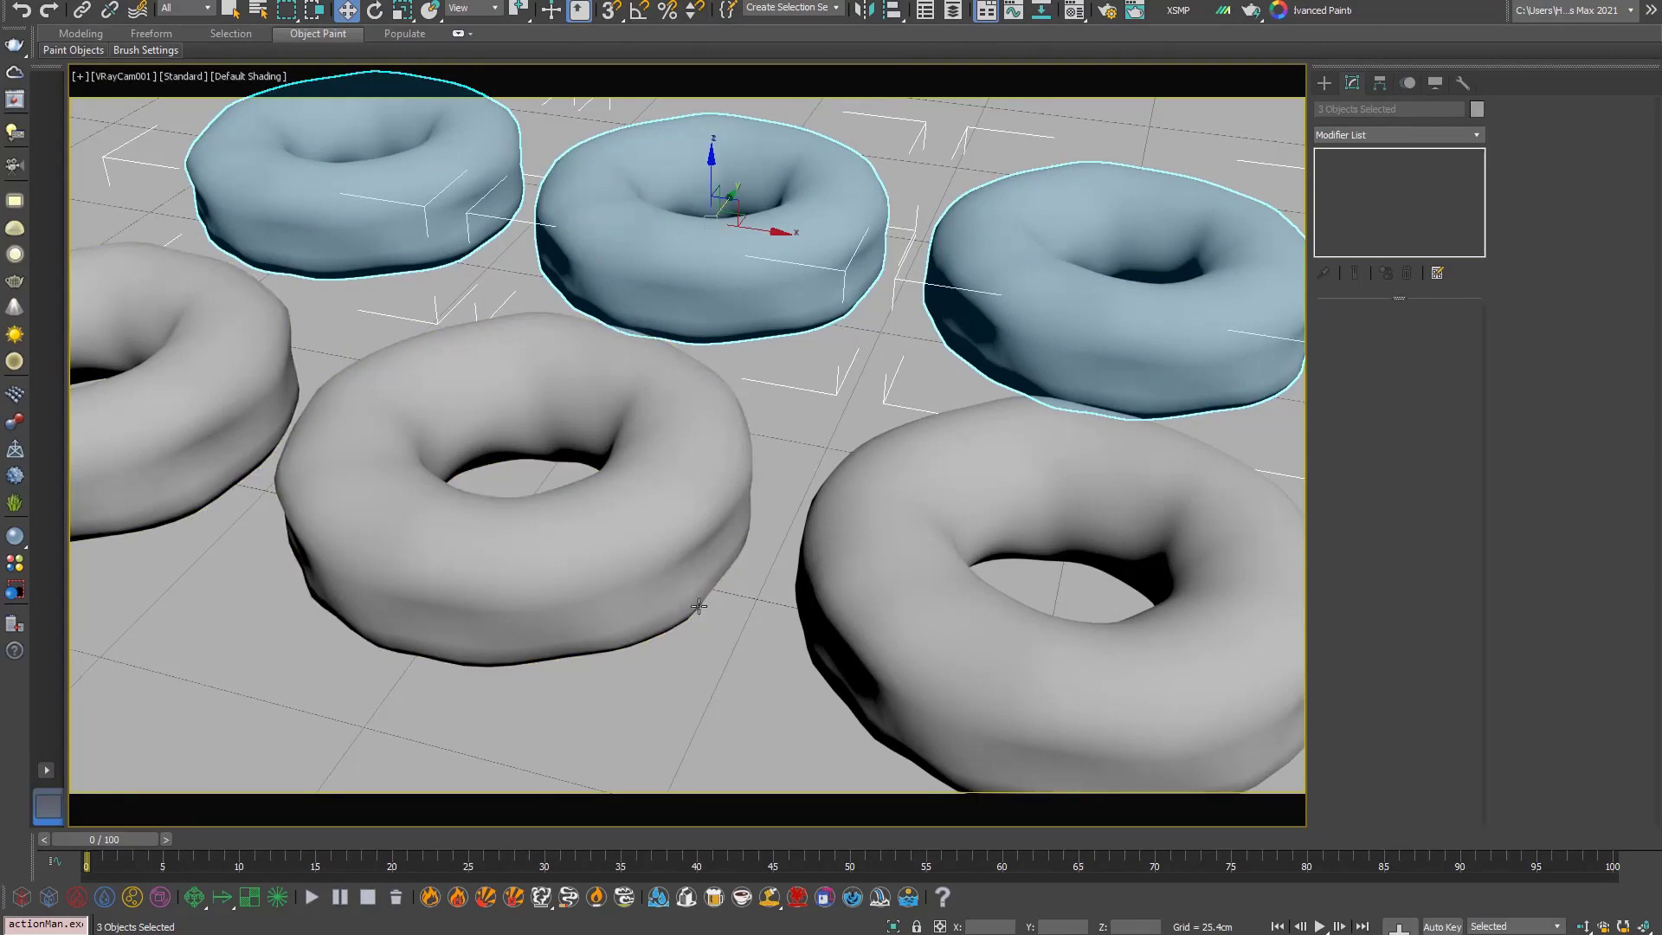
left_click(1584, 927)
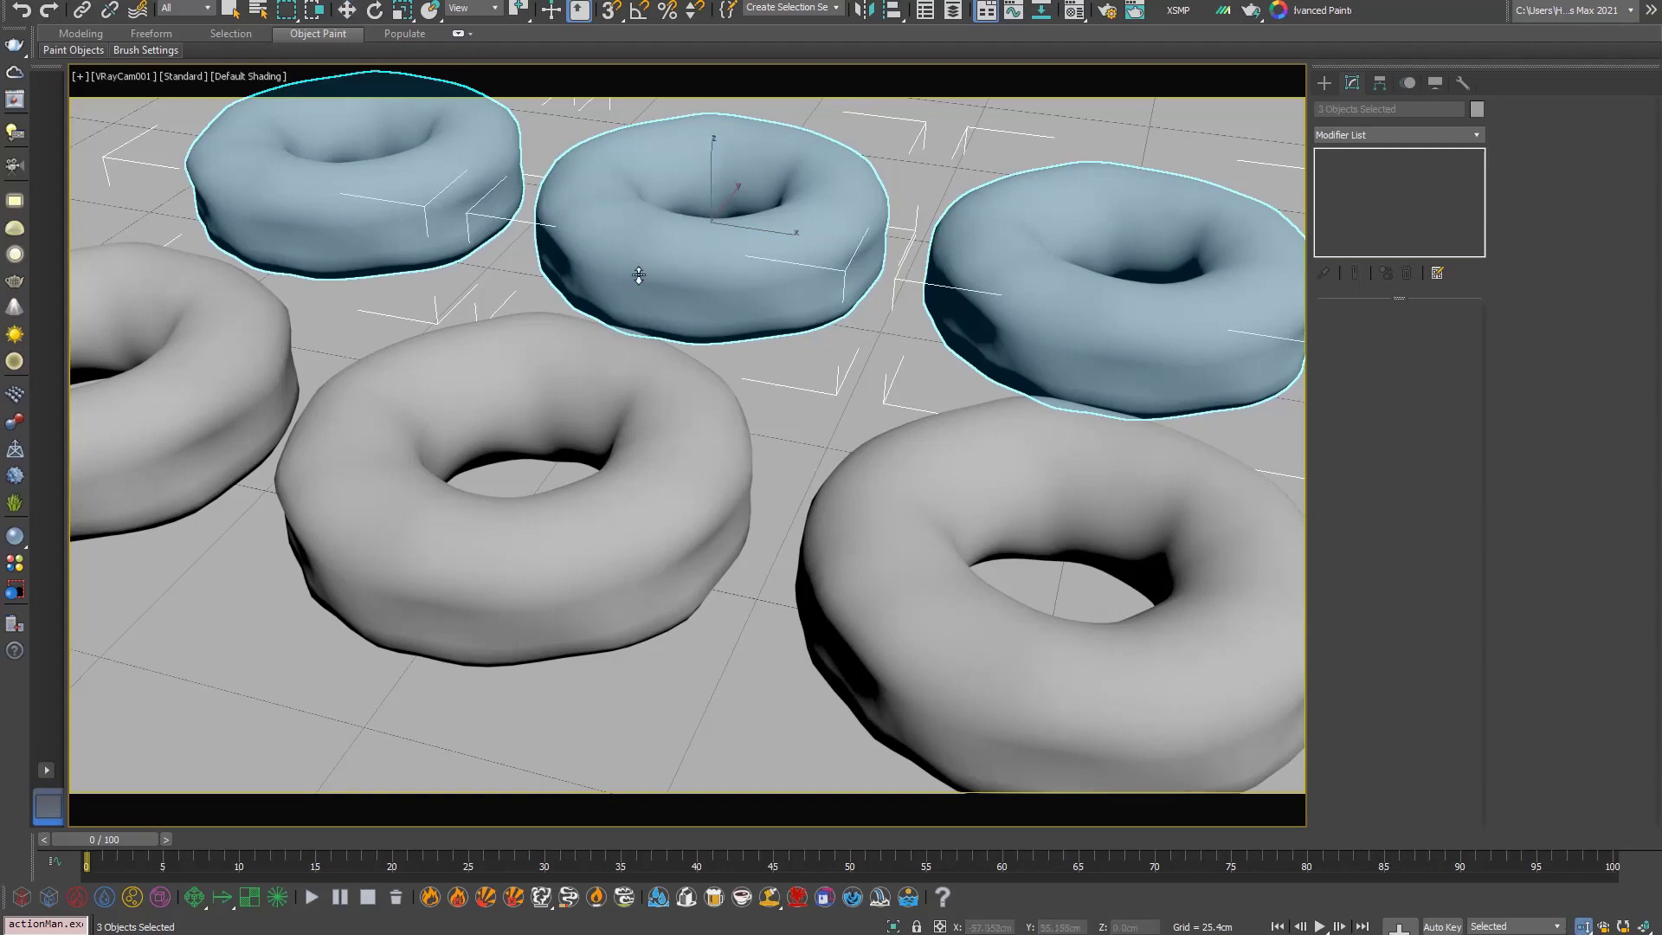
mouse_move(643, 288)
left_mouse_down()
mouse_move(668, 300)
mouse_move(710, 277)
left_mouse_up()
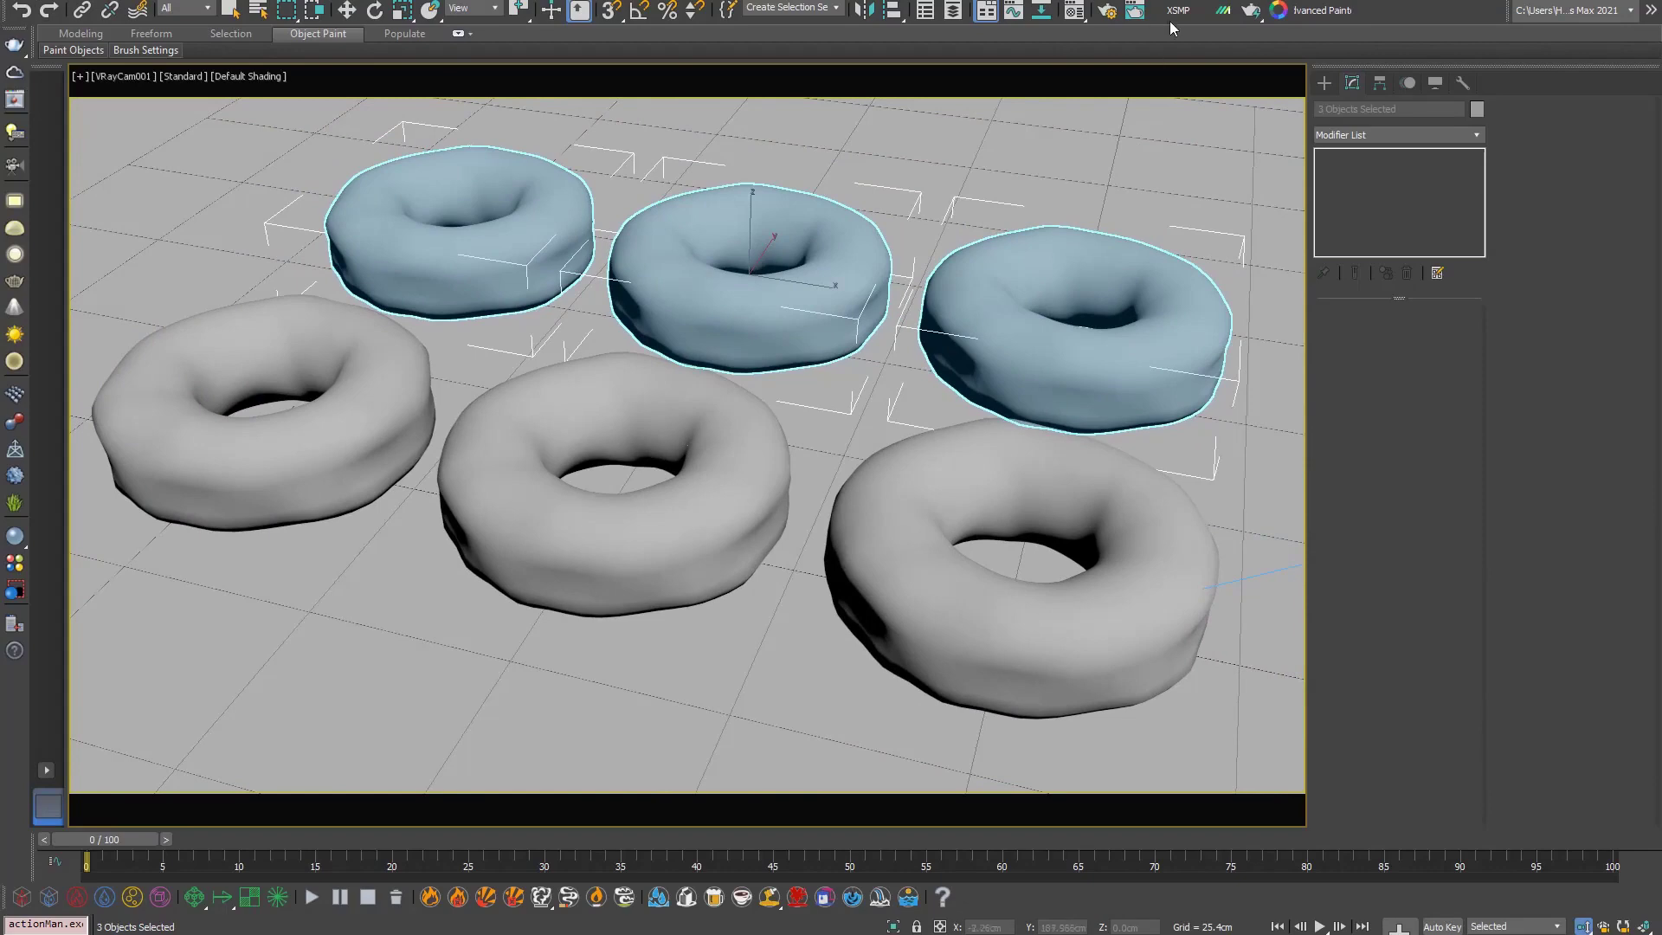
key("shift+q")
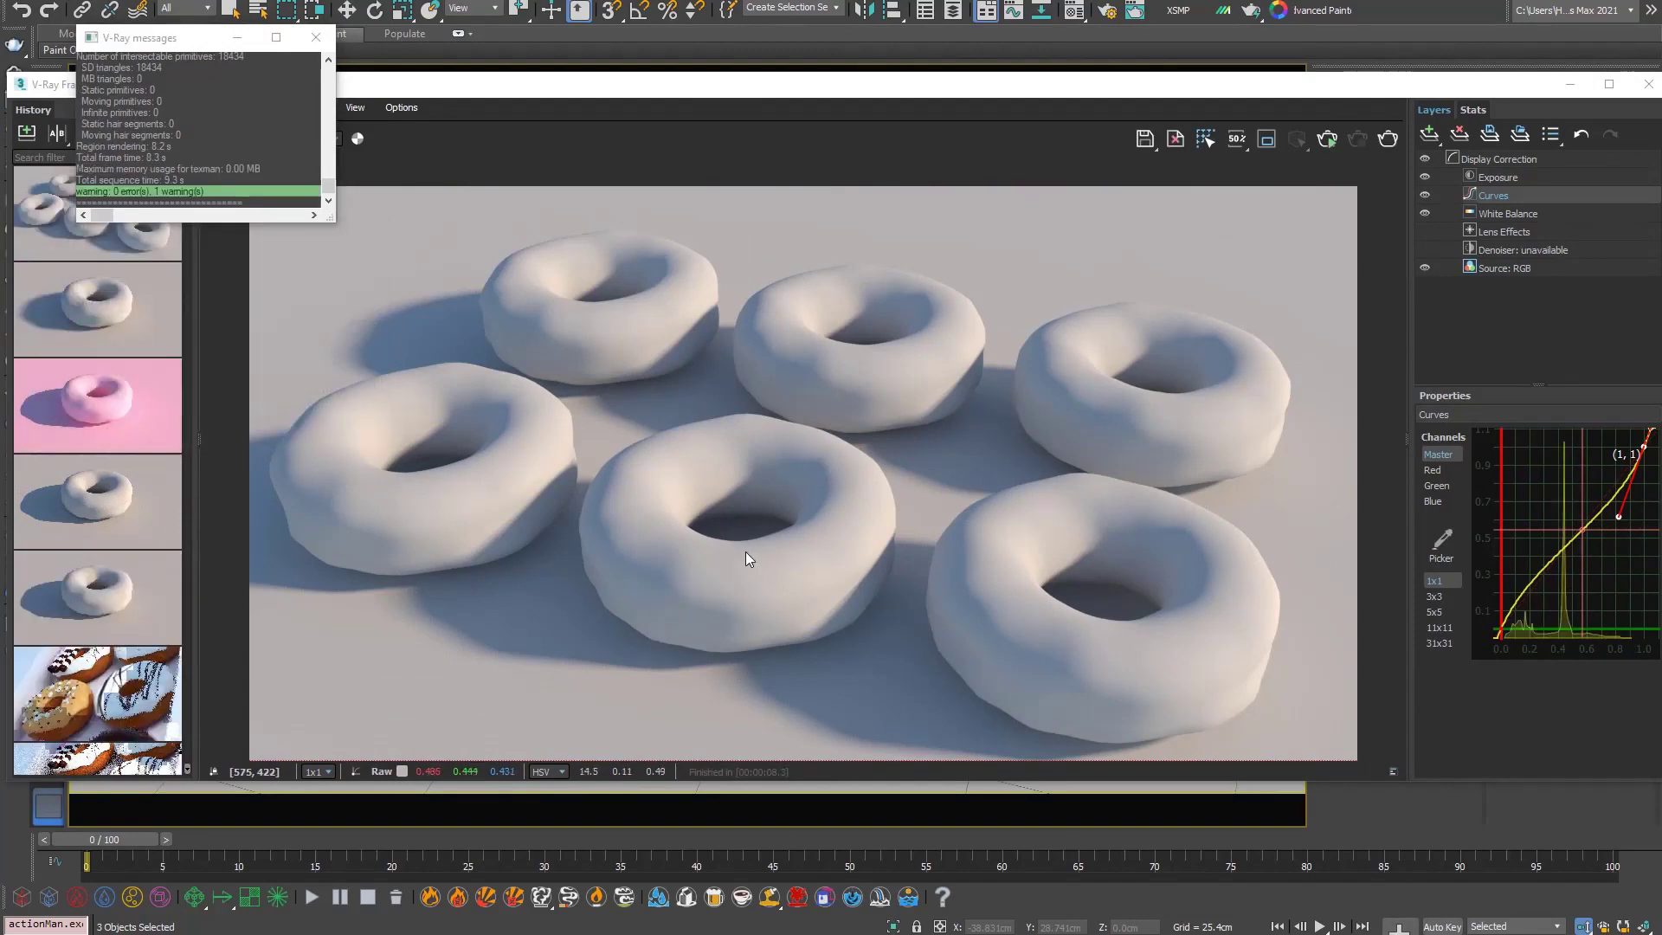
Step: Zoom the frame buffer in and out to inspect the finished six-donut render
scroll(745, 553, "down", 1)
scroll(743, 552, "up", 1)
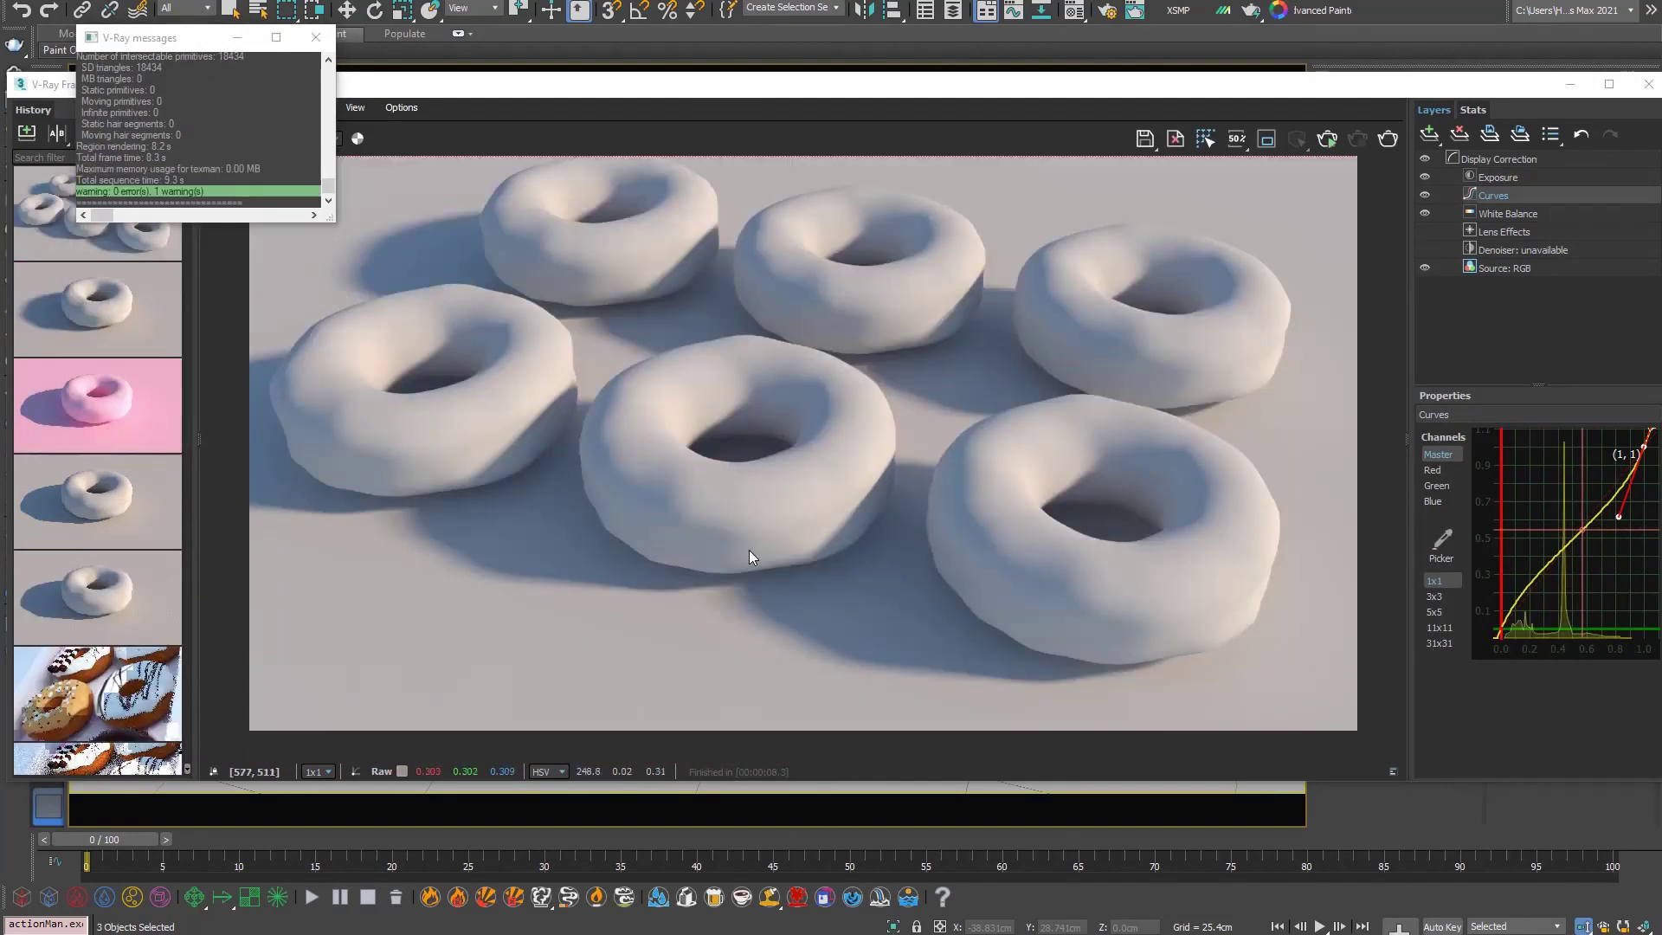
scroll(830, 504, "down", 1)
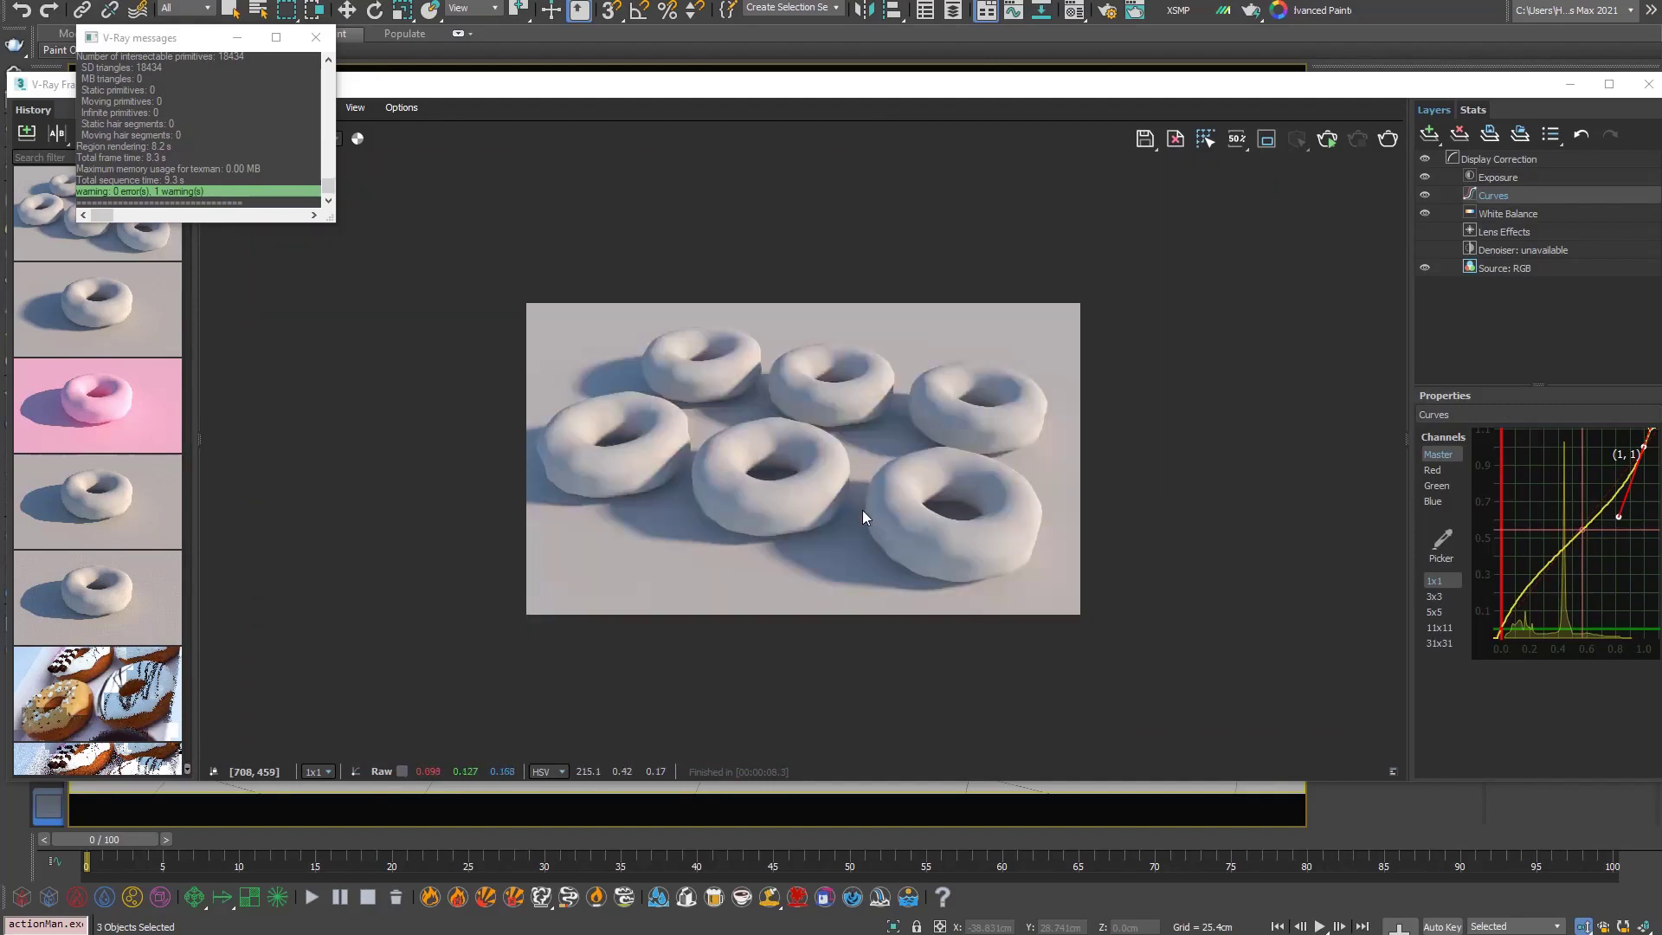
scroll(750, 458, "up", 1)
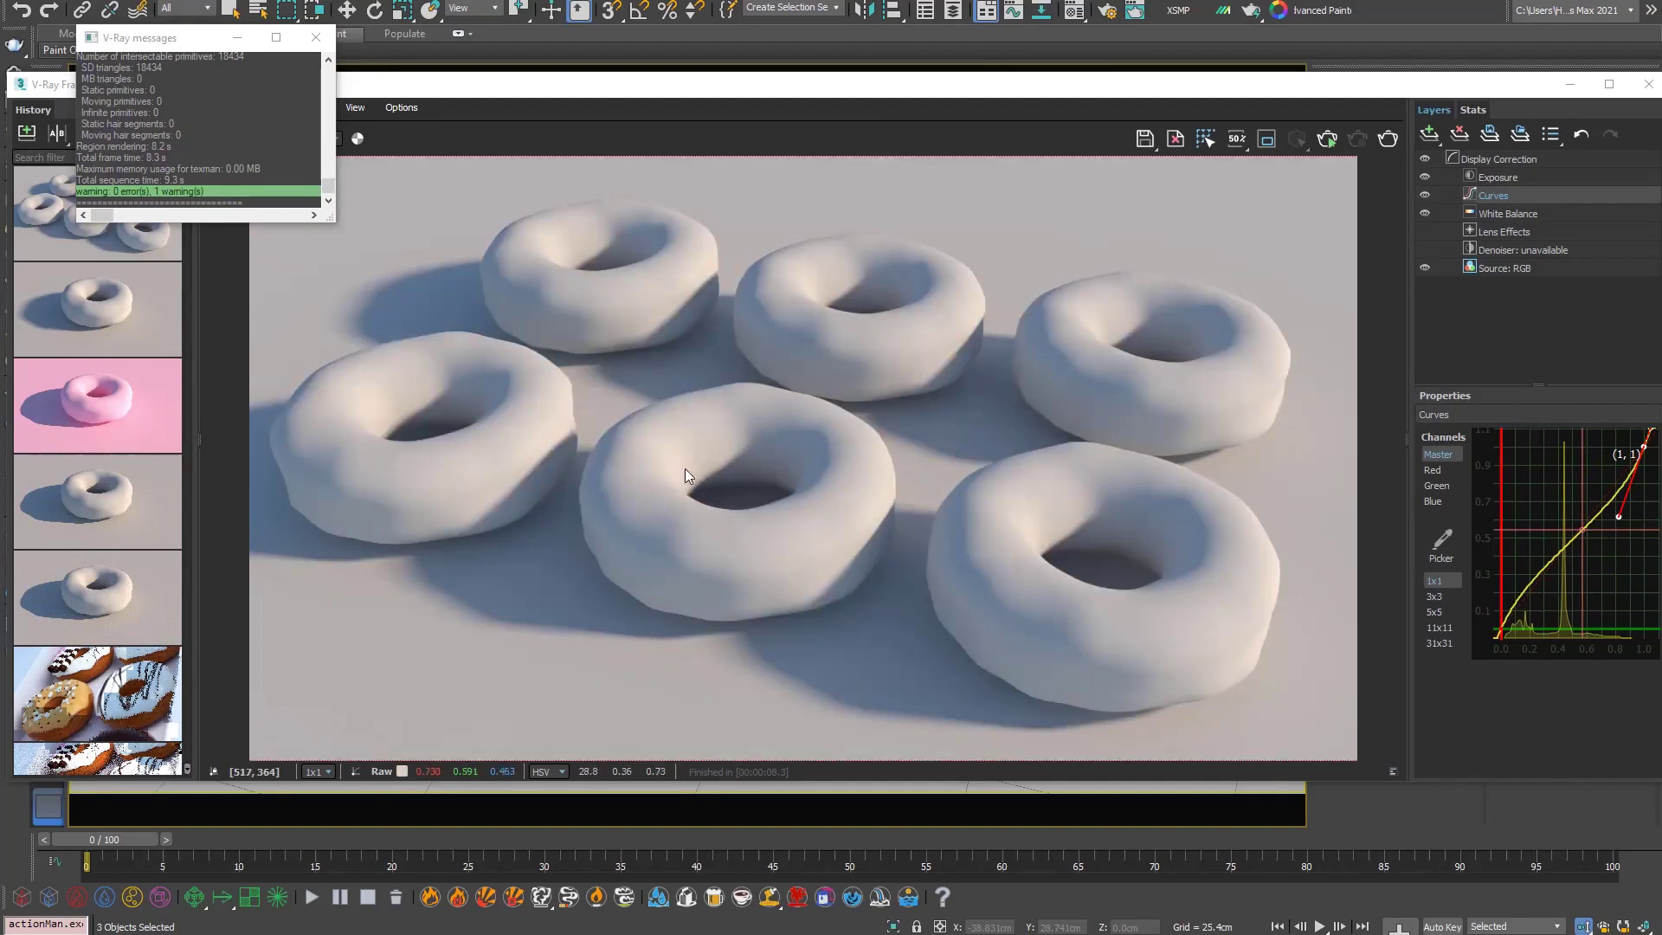
scroll(854, 487, "down", 2)
scroll(855, 485, "up", 1)
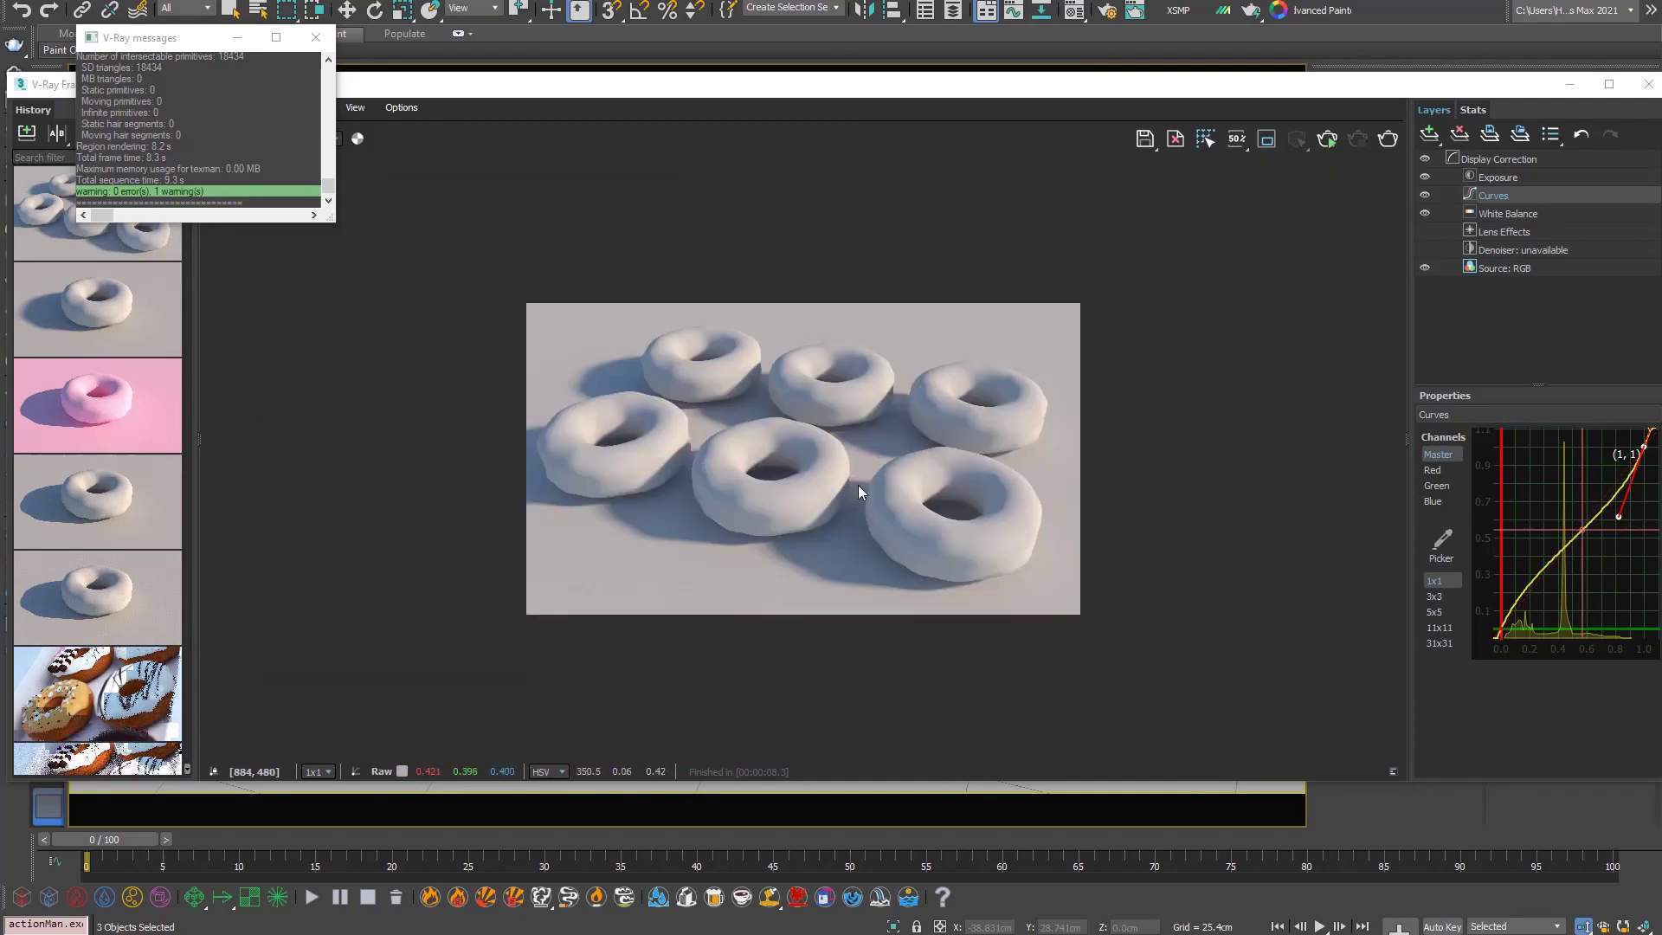